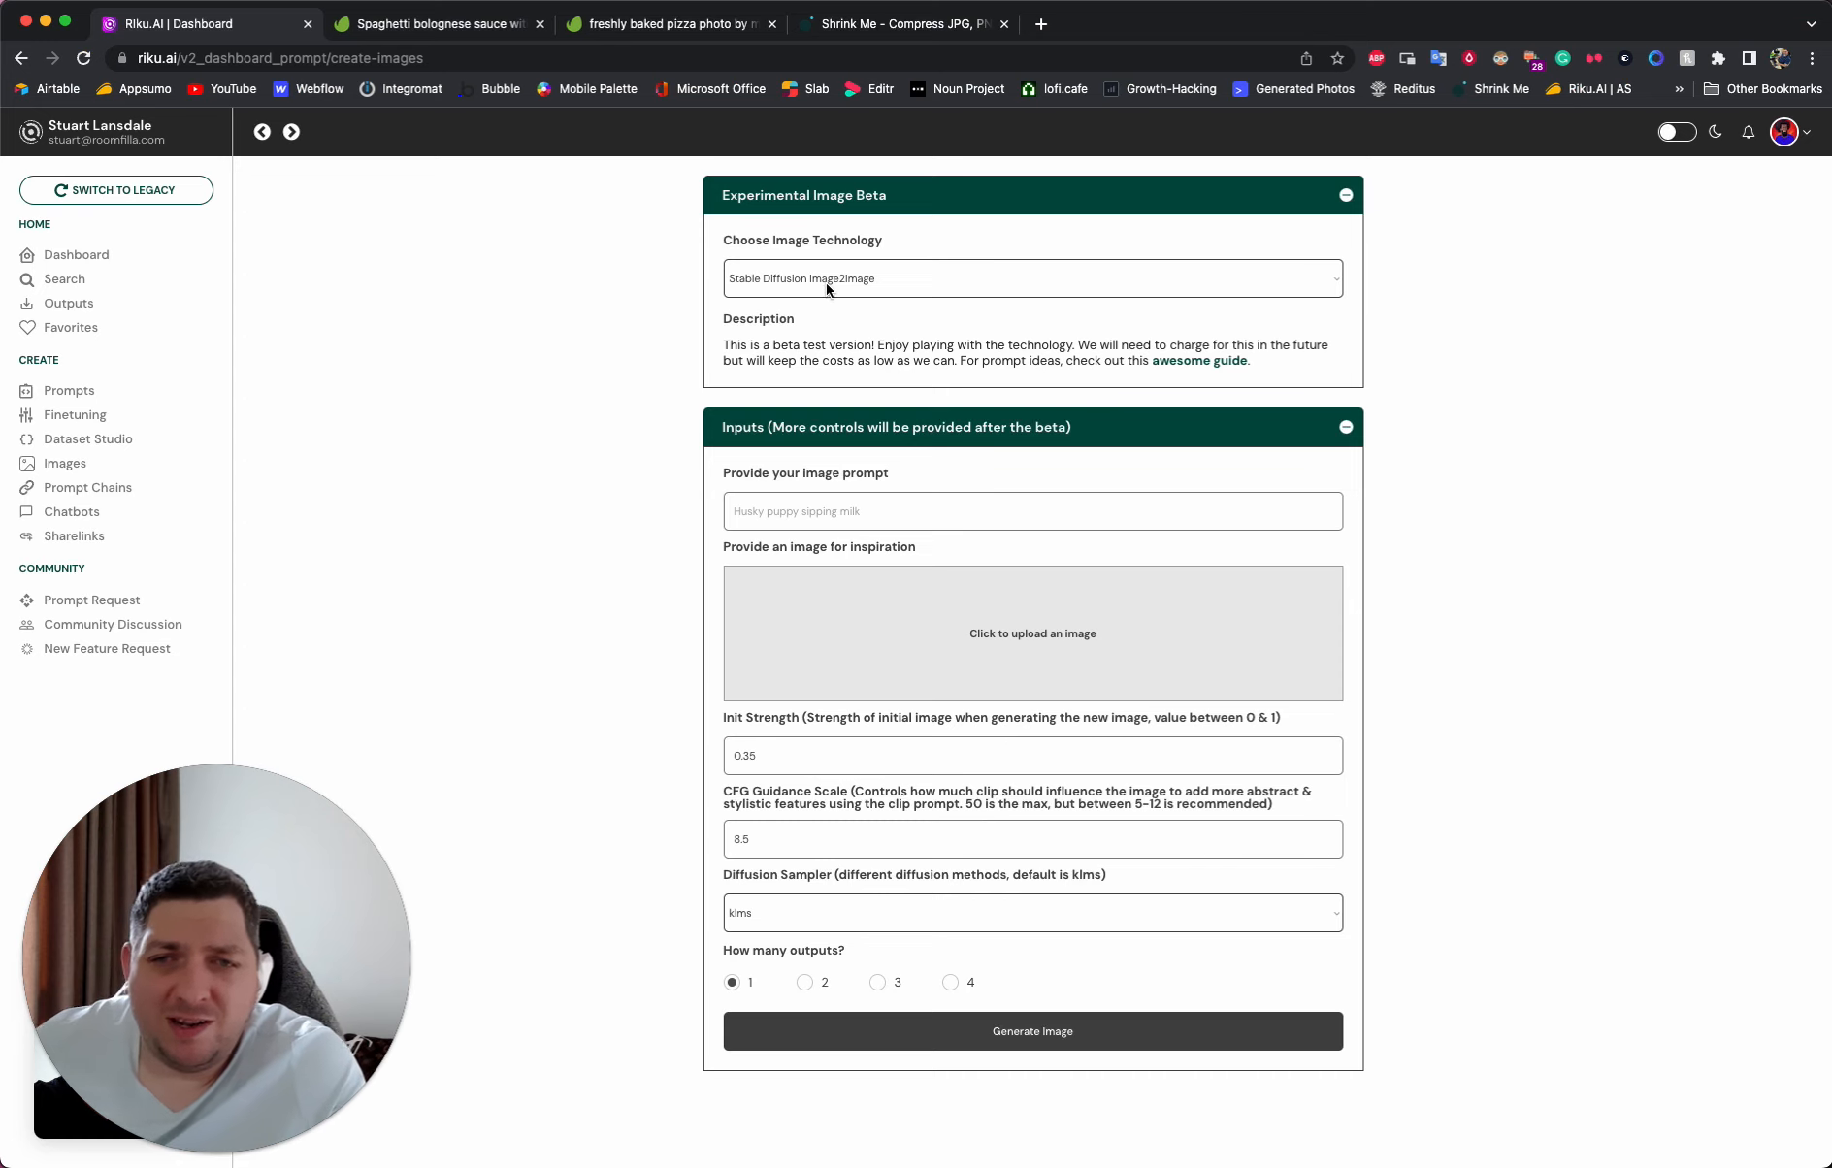
{"action": "left_click", "coordinate": [826, 287]}
{"action": "left_click", "coordinate": [846, 280]}
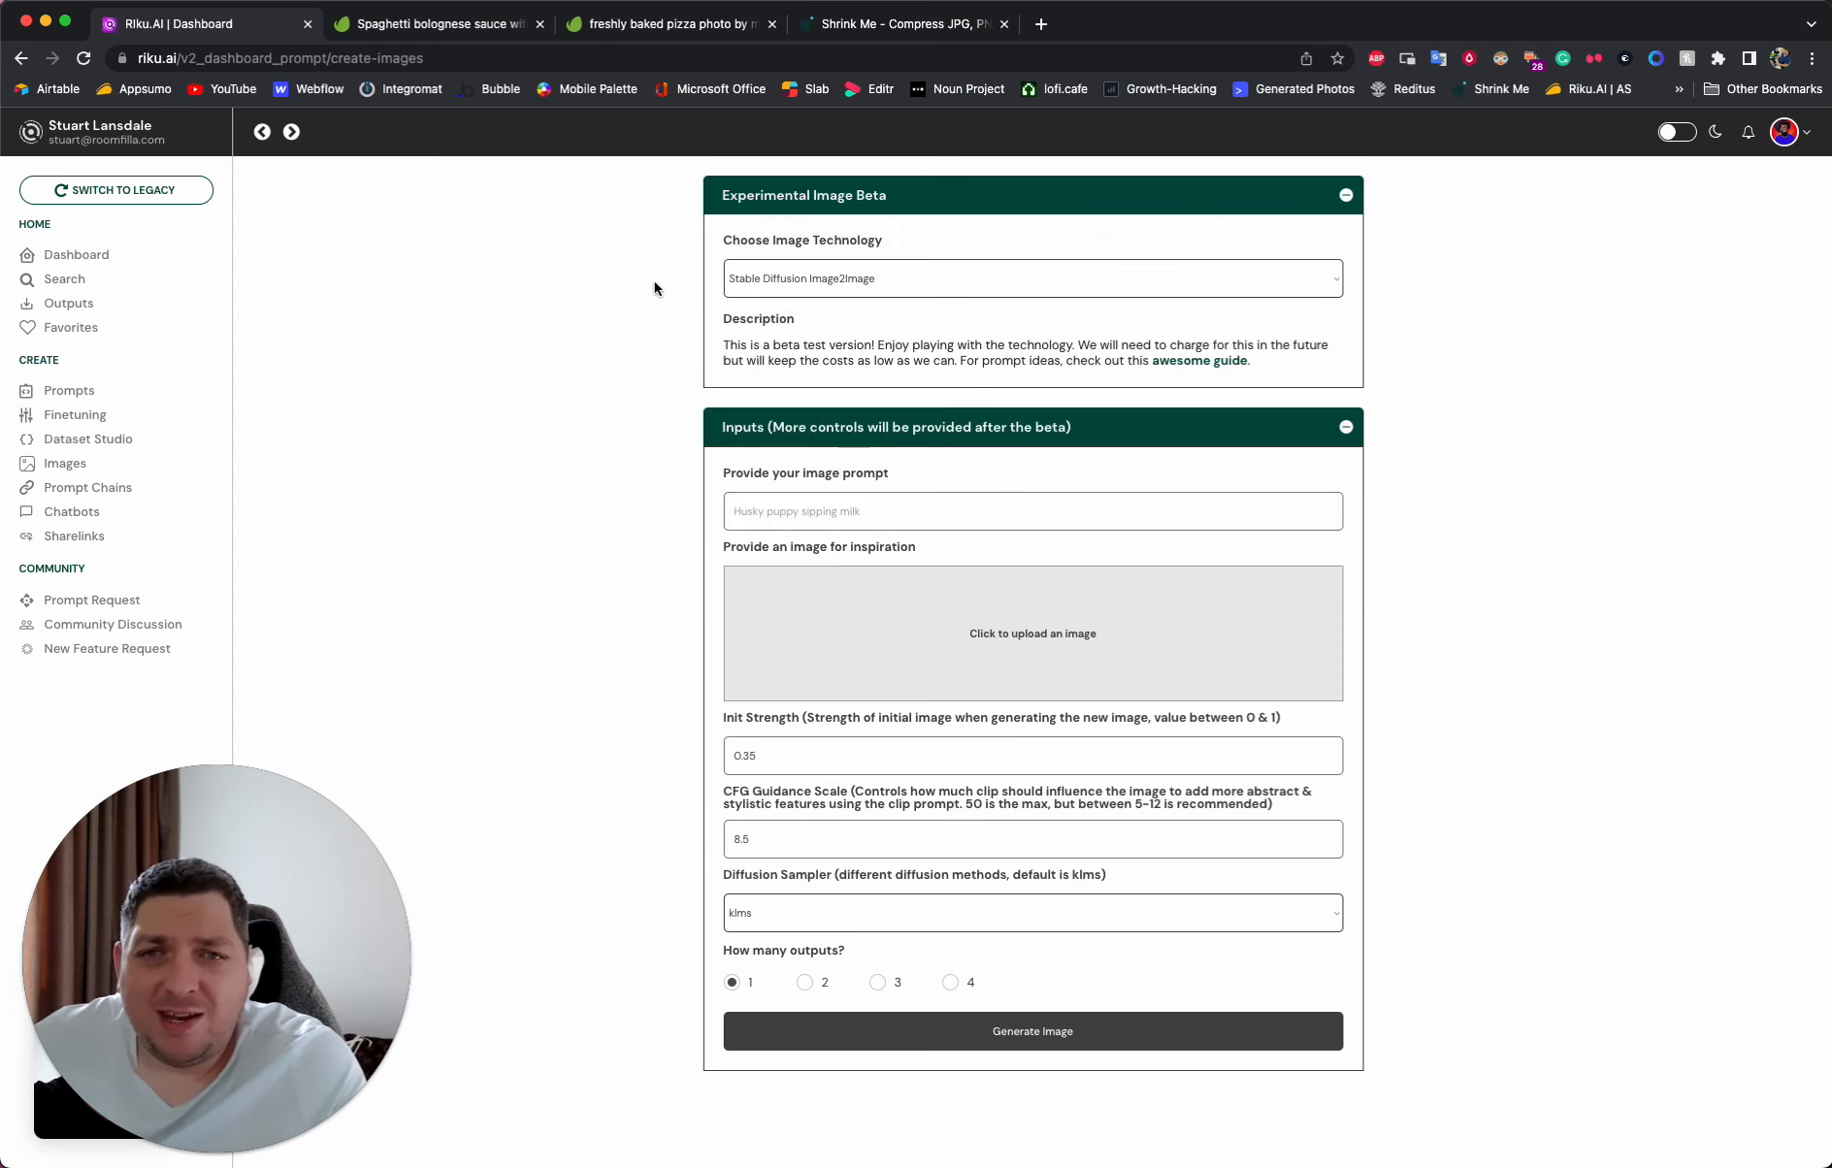
- Switch to Envato Elements, search for "spaghetti bolognese" and open the full list of photo results
{"action": "left_click", "coordinate": [443, 29]}
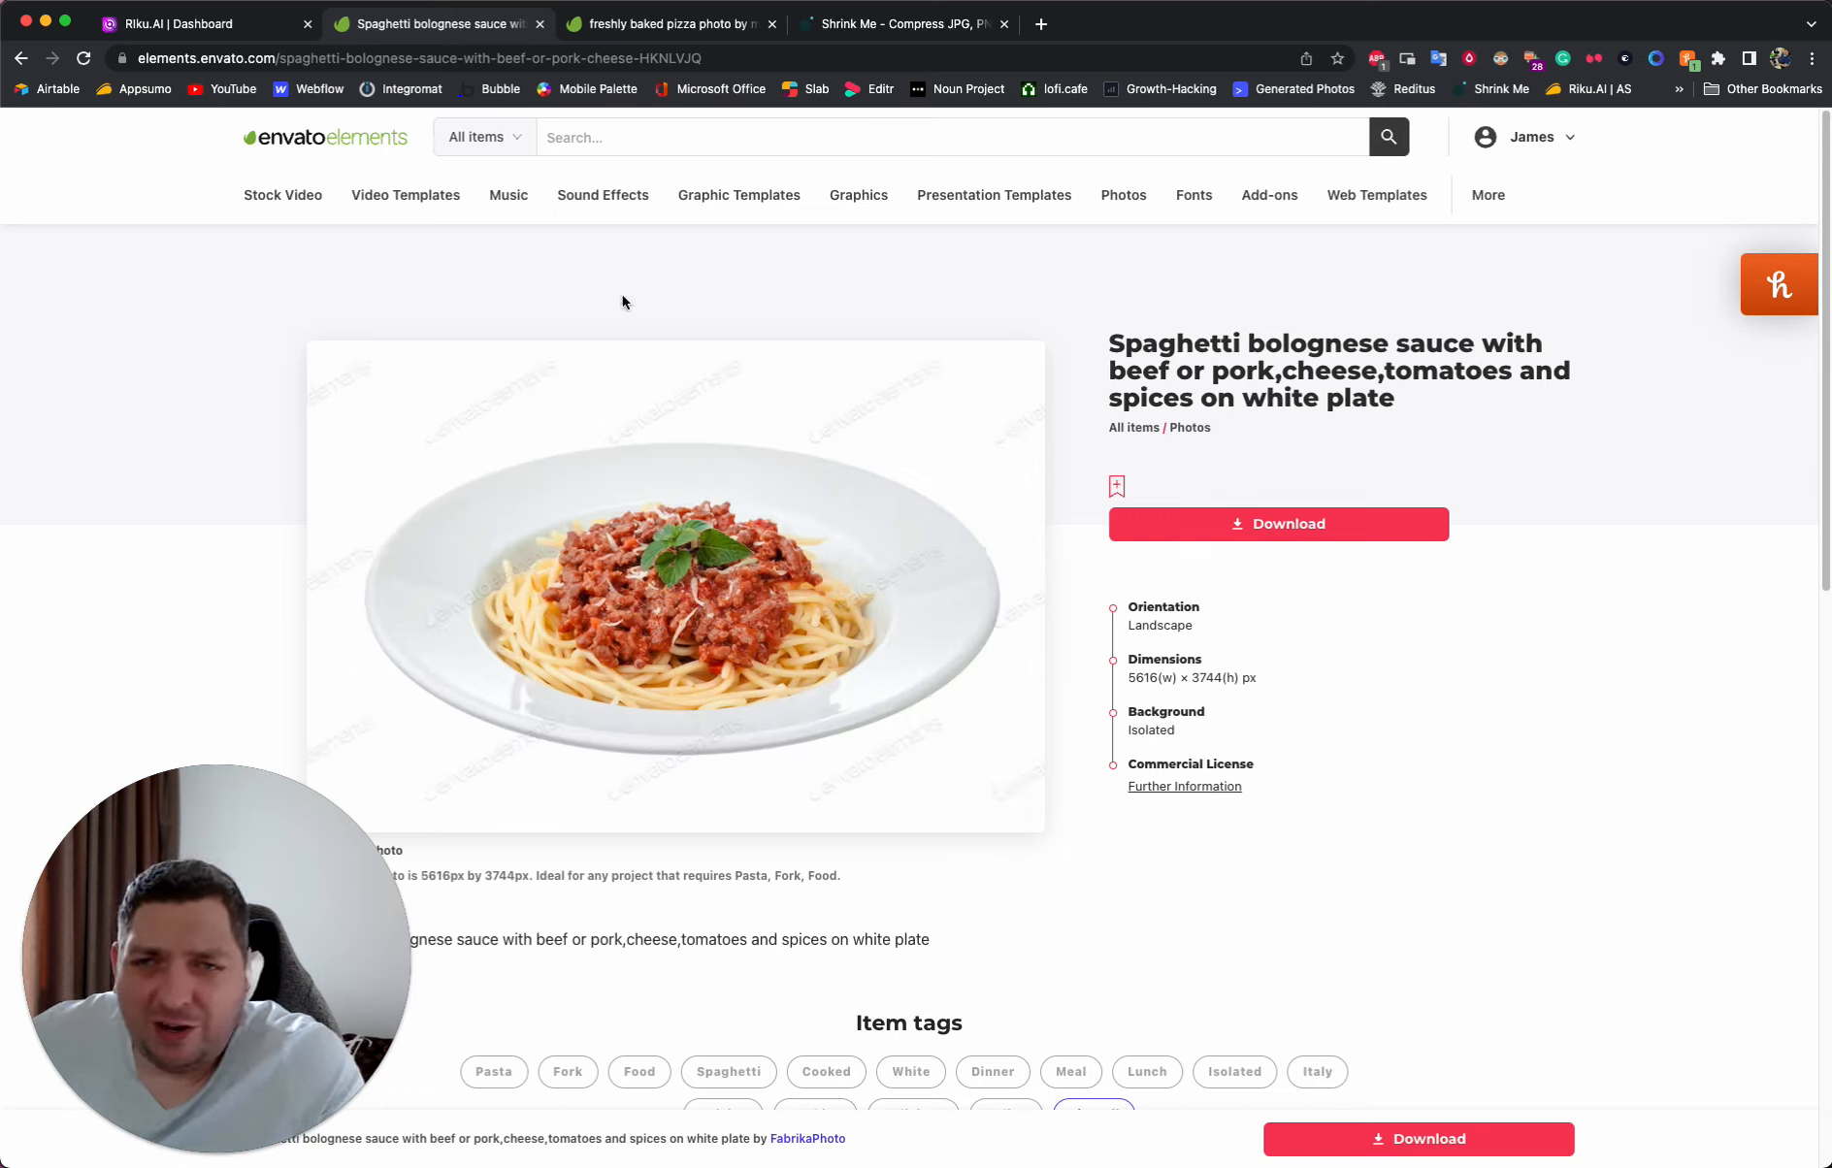
{"action": "mouse_move", "coordinate": [662, 187]}
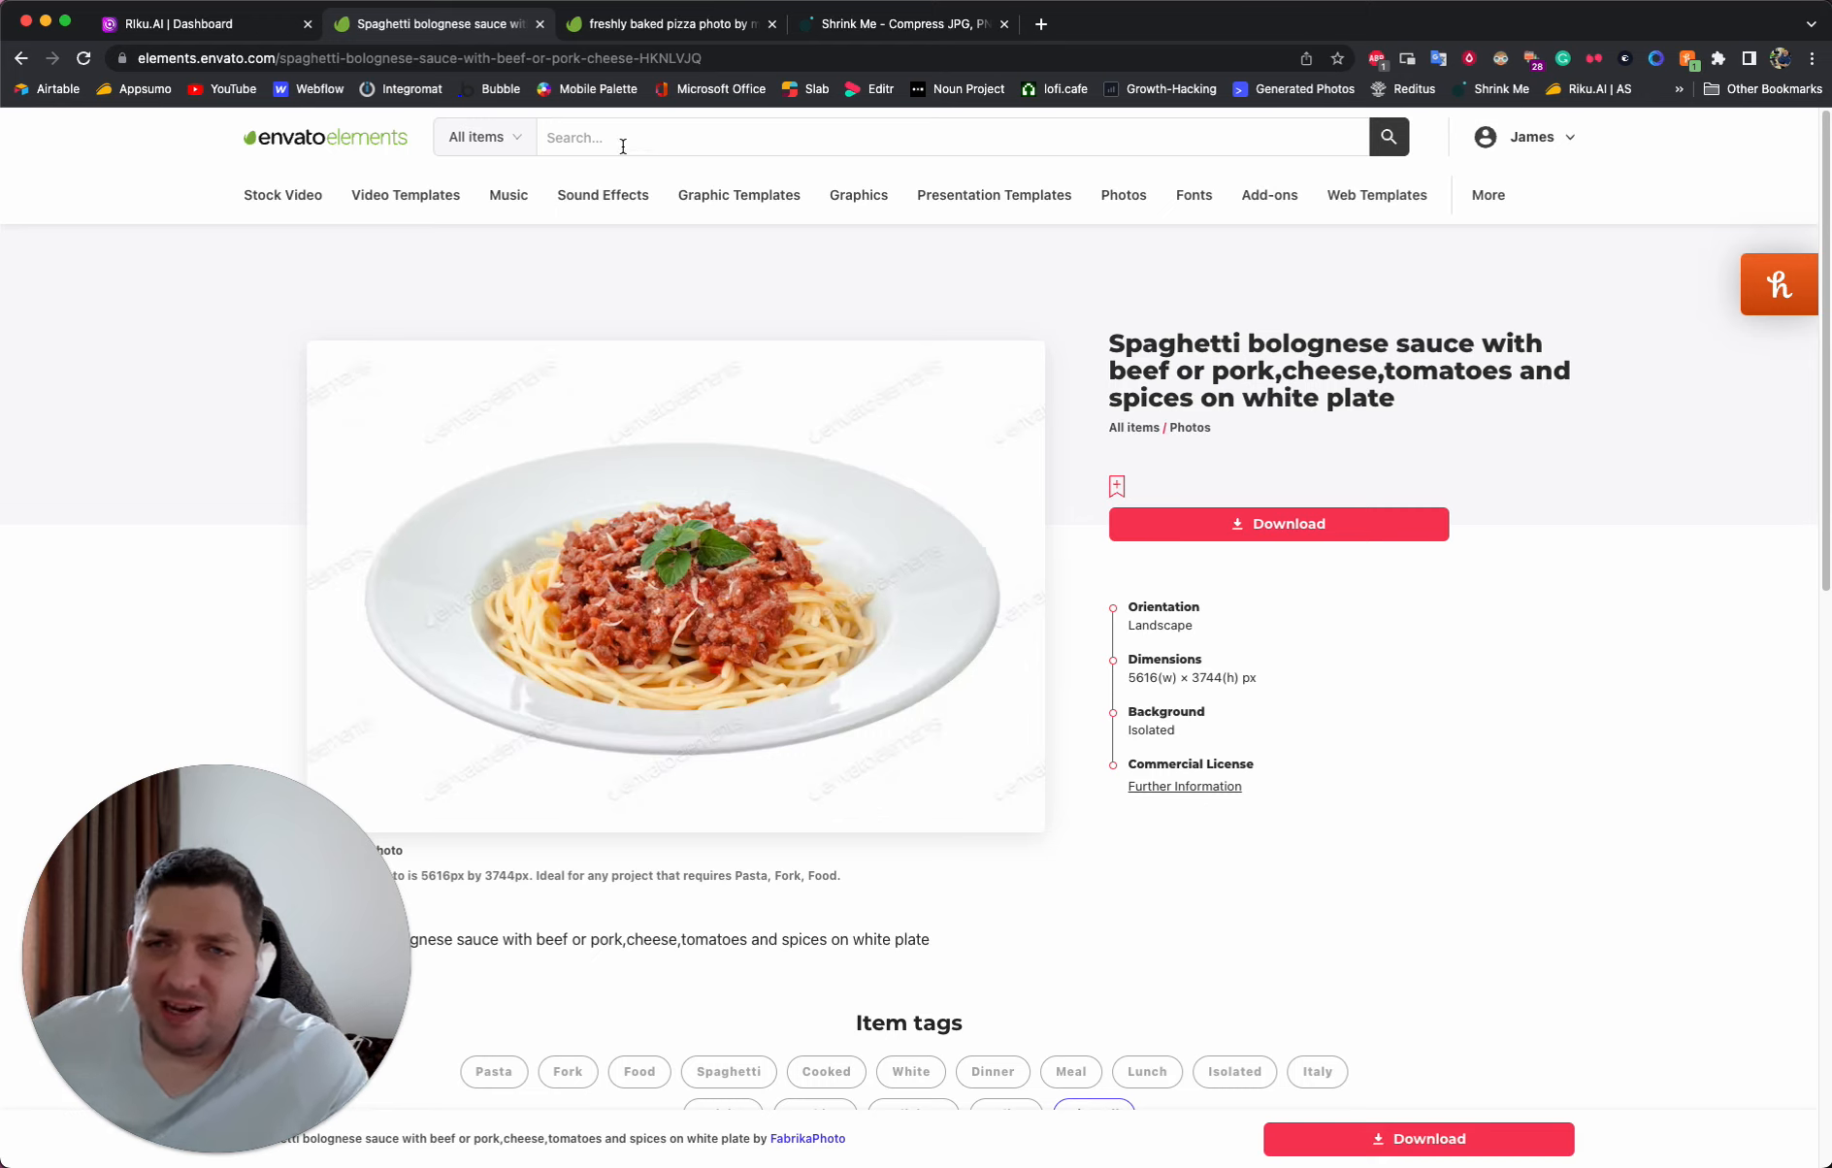
{"action": "left_click", "coordinate": [623, 145]}
{"action": "type", "text": "spa"}
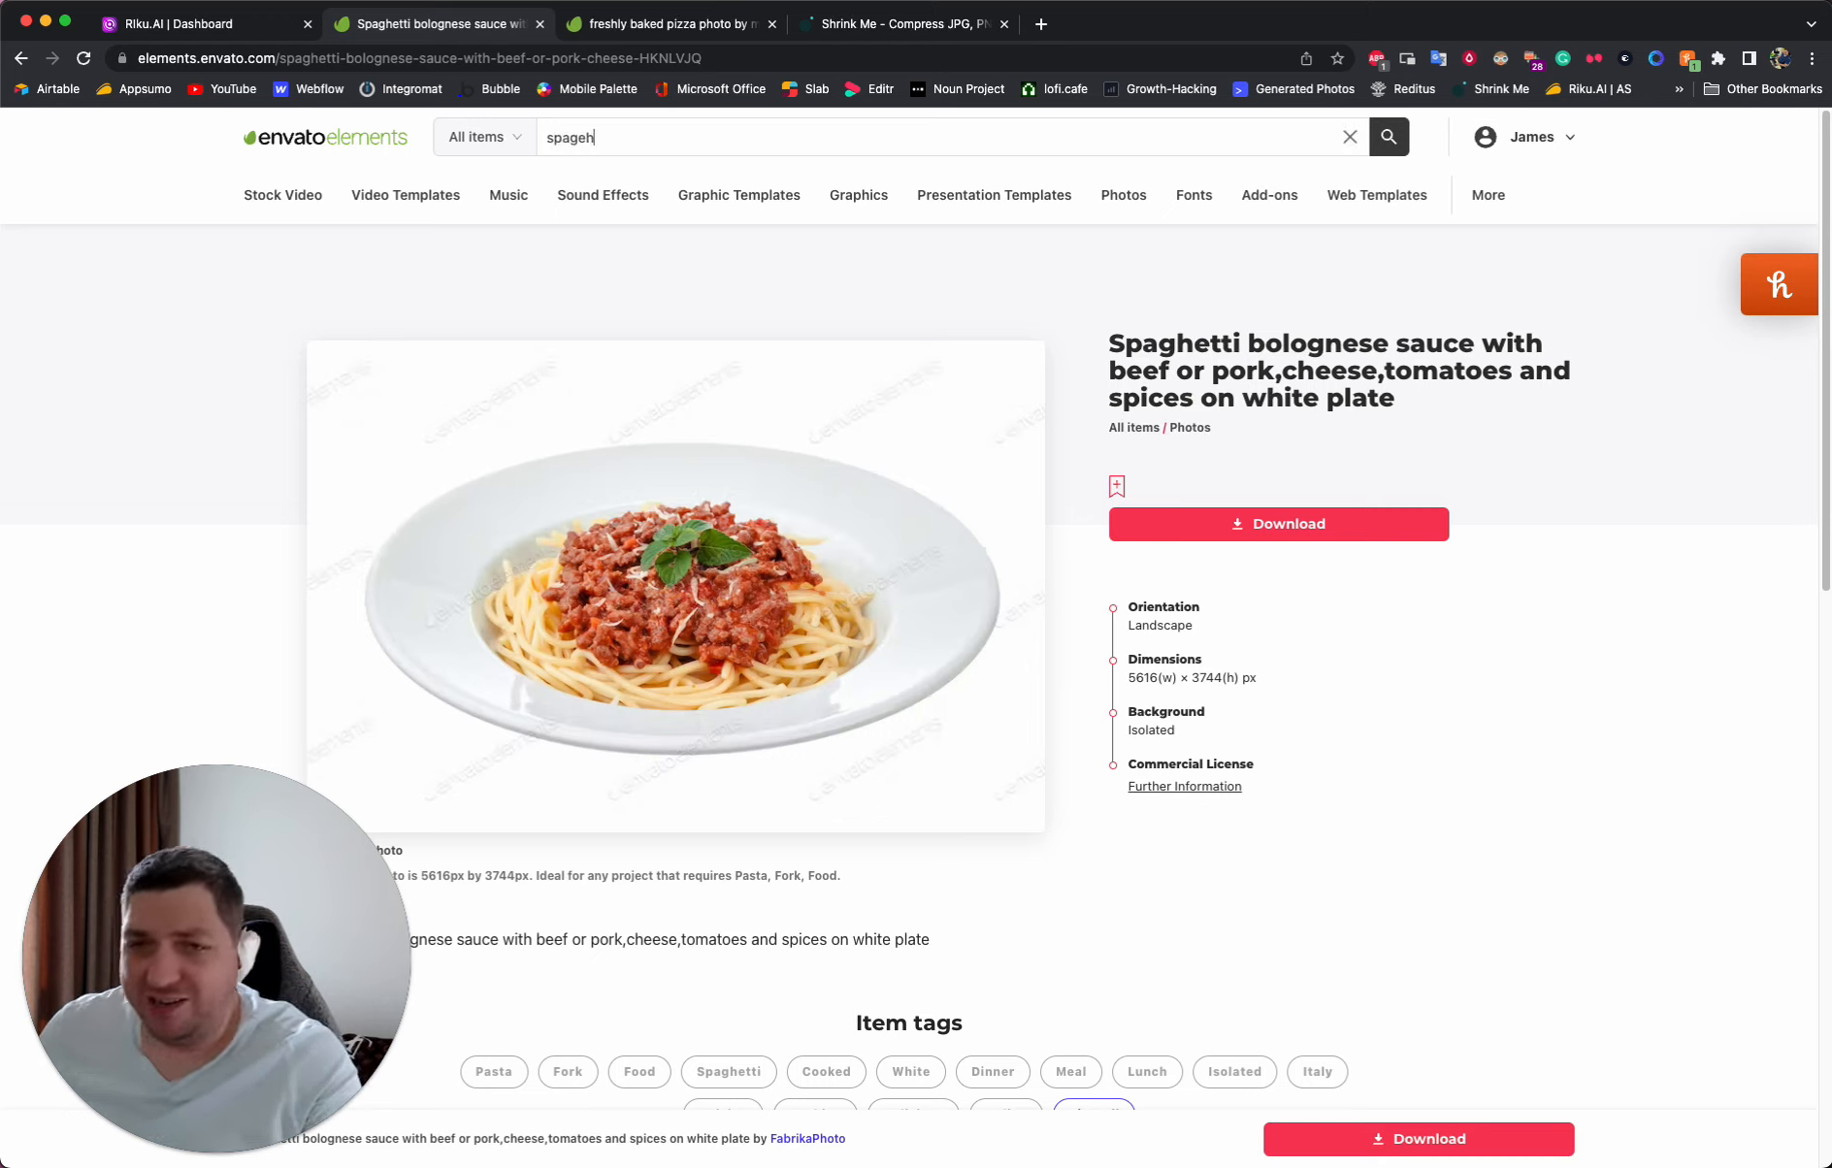
{"action": "type", "text": "ghetti bolognese"}
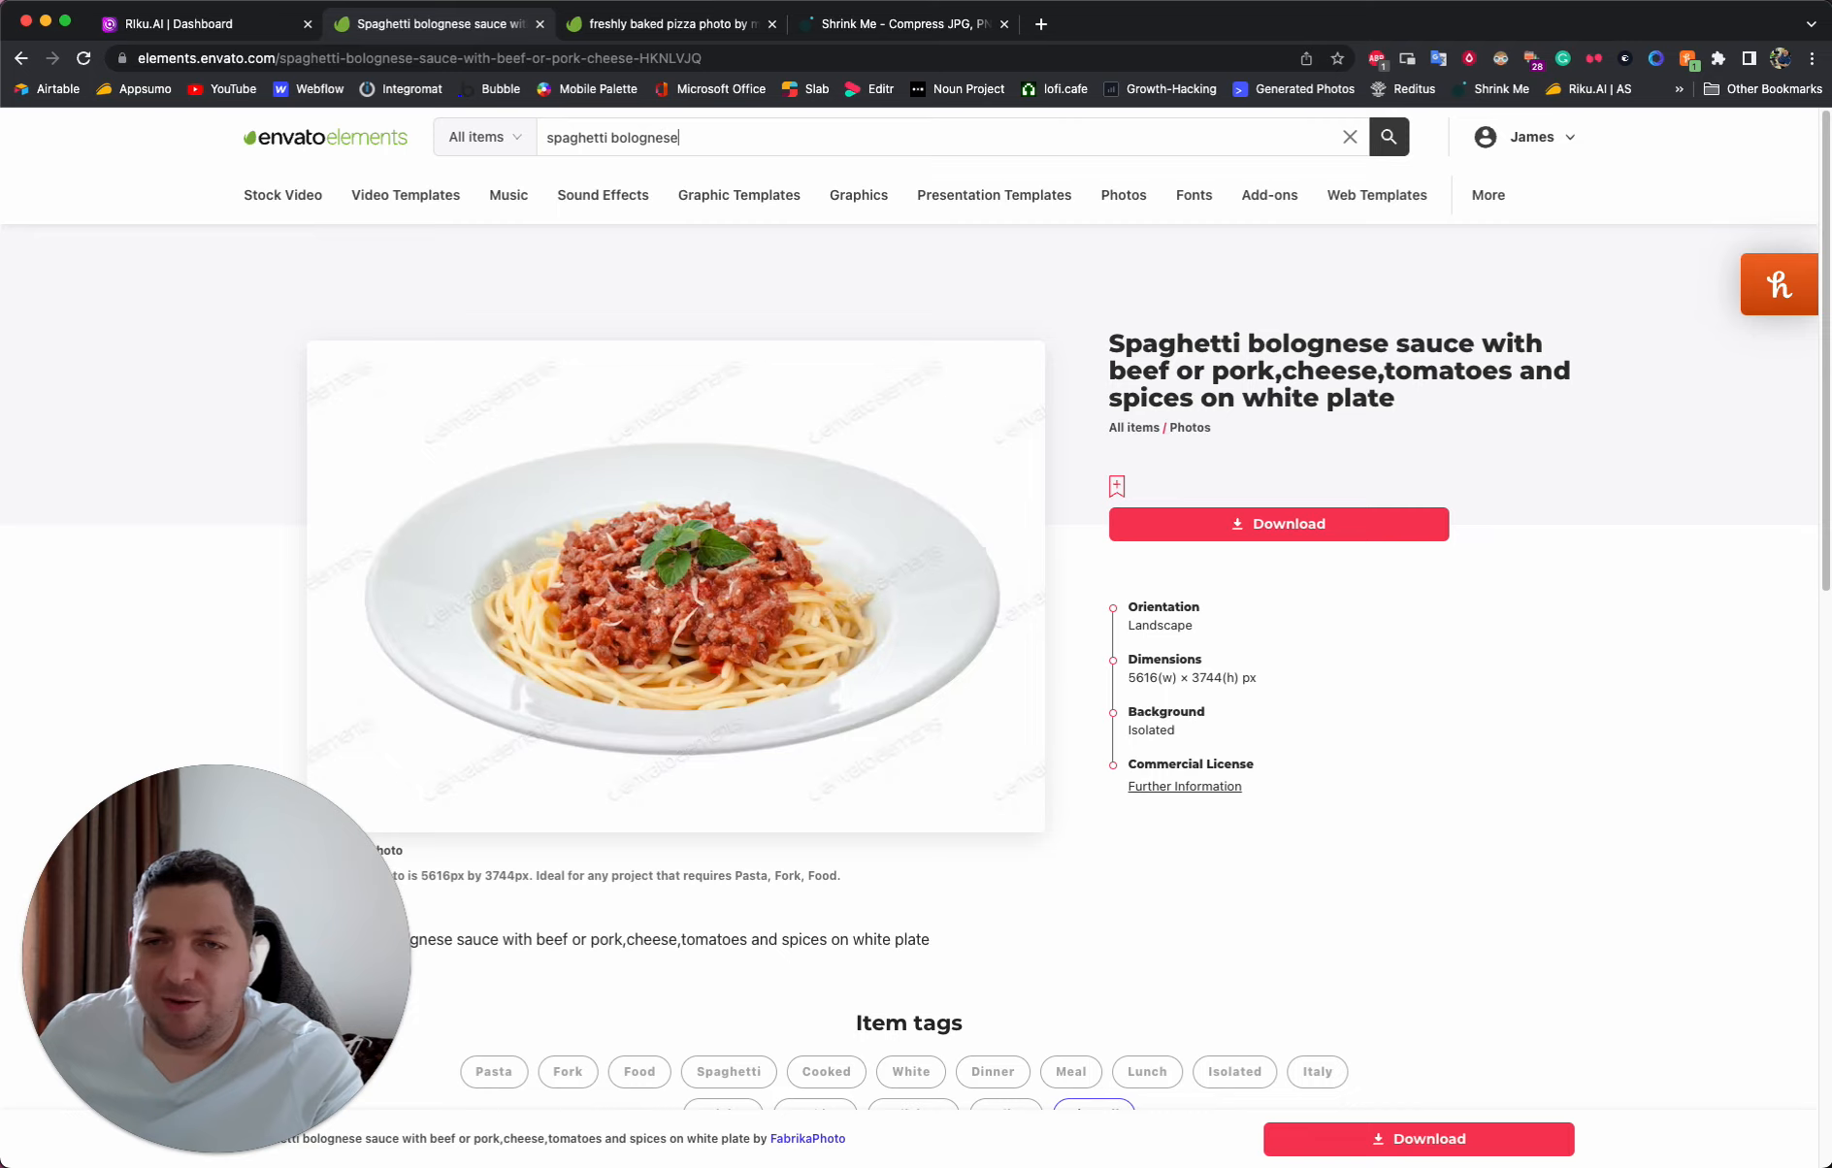
{"action": "key", "text": "Return"}
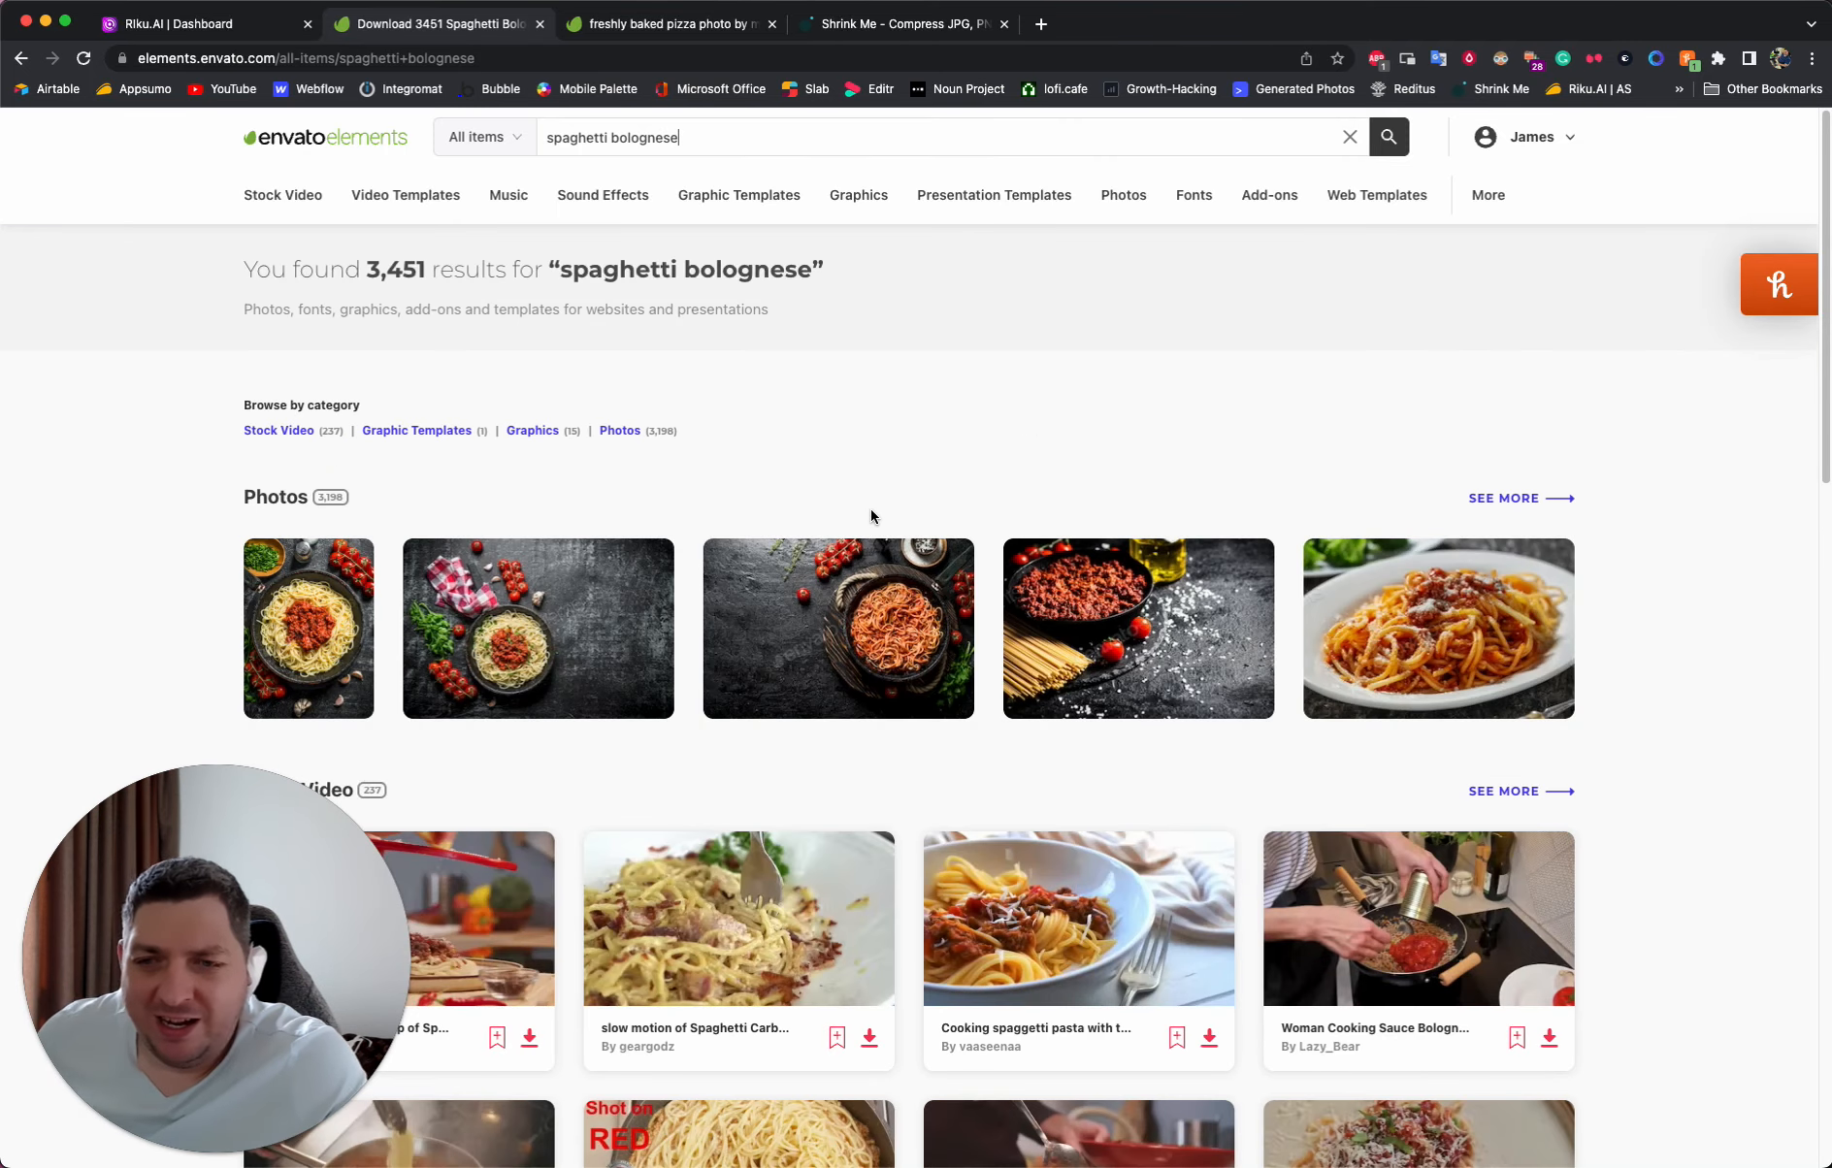
{"action": "left_click", "coordinate": [1537, 499]}
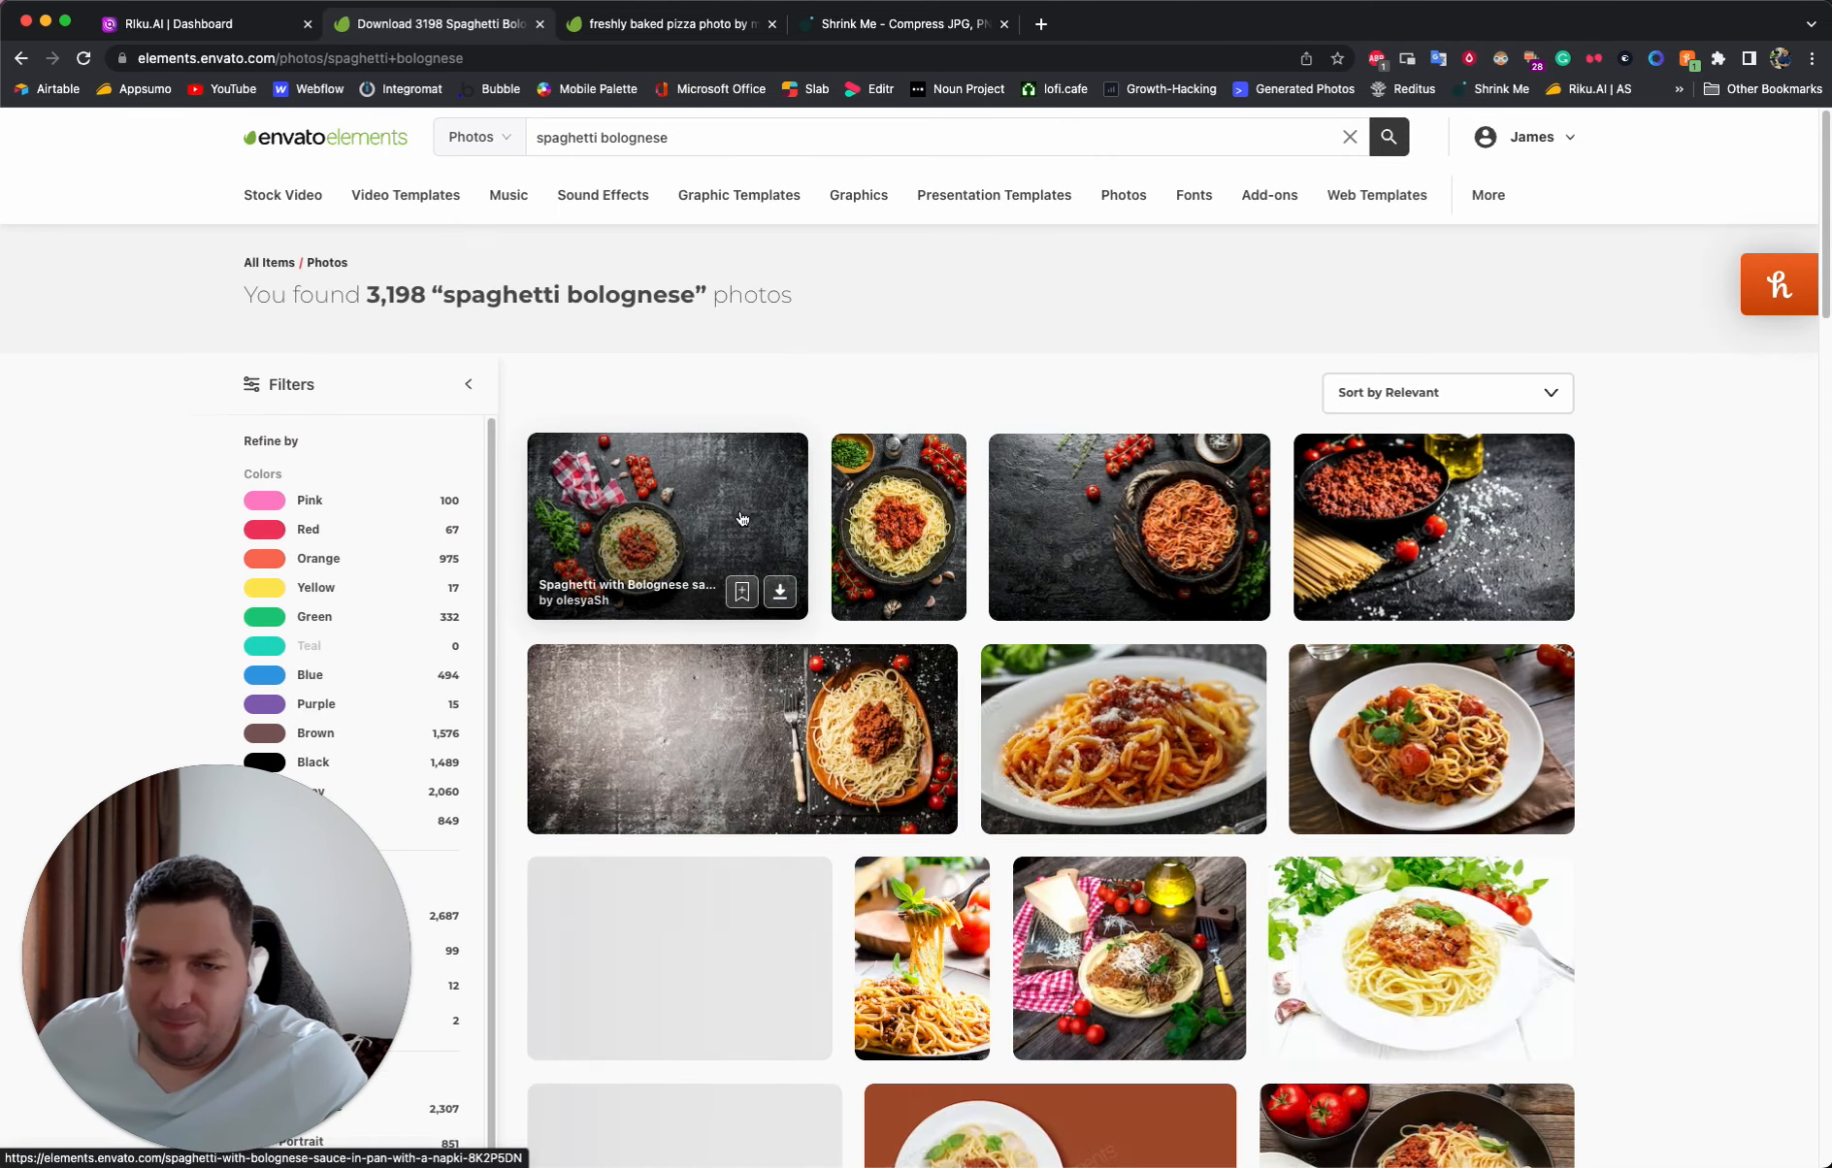
- Filter the photo results to isolated backgrounds and browse them, including the already open freshly baked pizza photo page
{"action": "scroll", "coordinate": [405, 553], "scroll_direction": "down", "scroll_amount": 5}
{"action": "scroll", "coordinate": [400, 575], "scroll_direction": "down", "scroll_amount": 1}
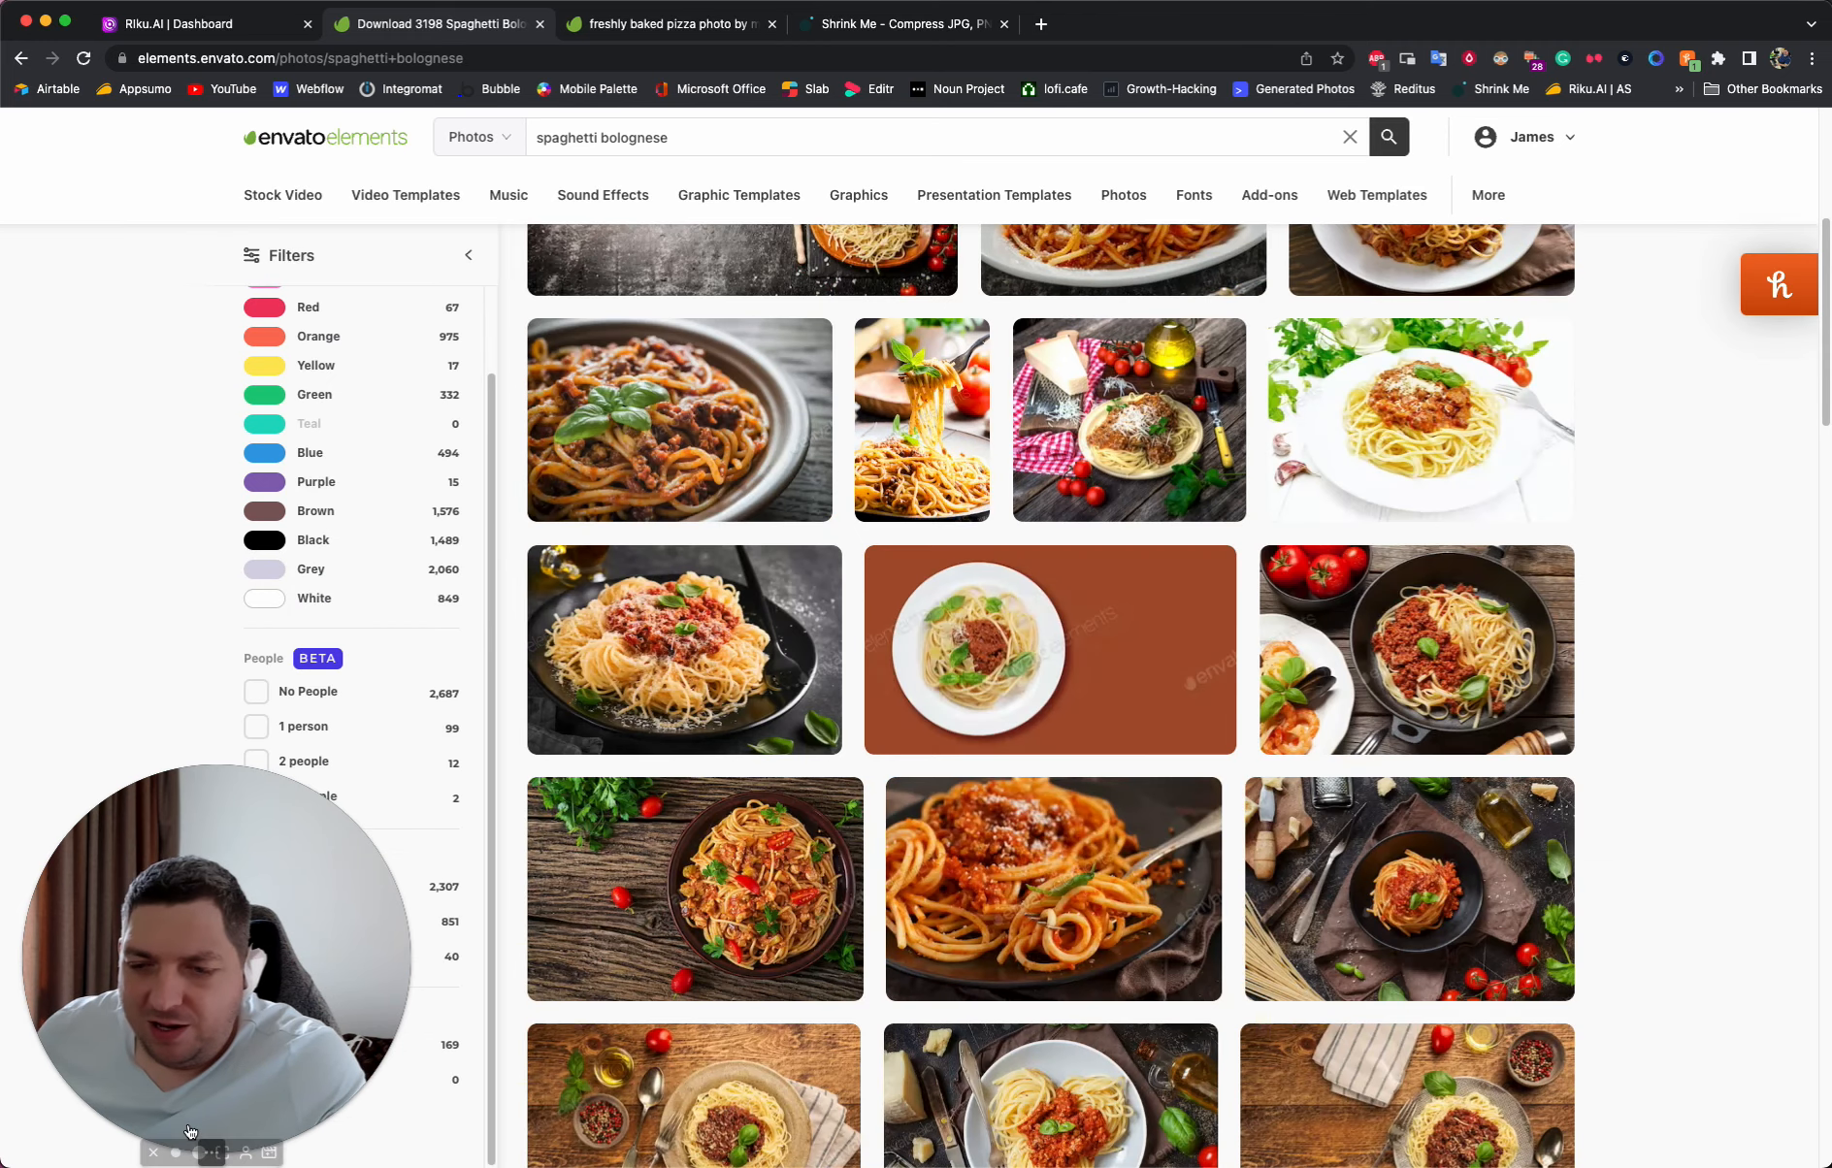
{"action": "left_click", "coordinate": [176, 1156]}
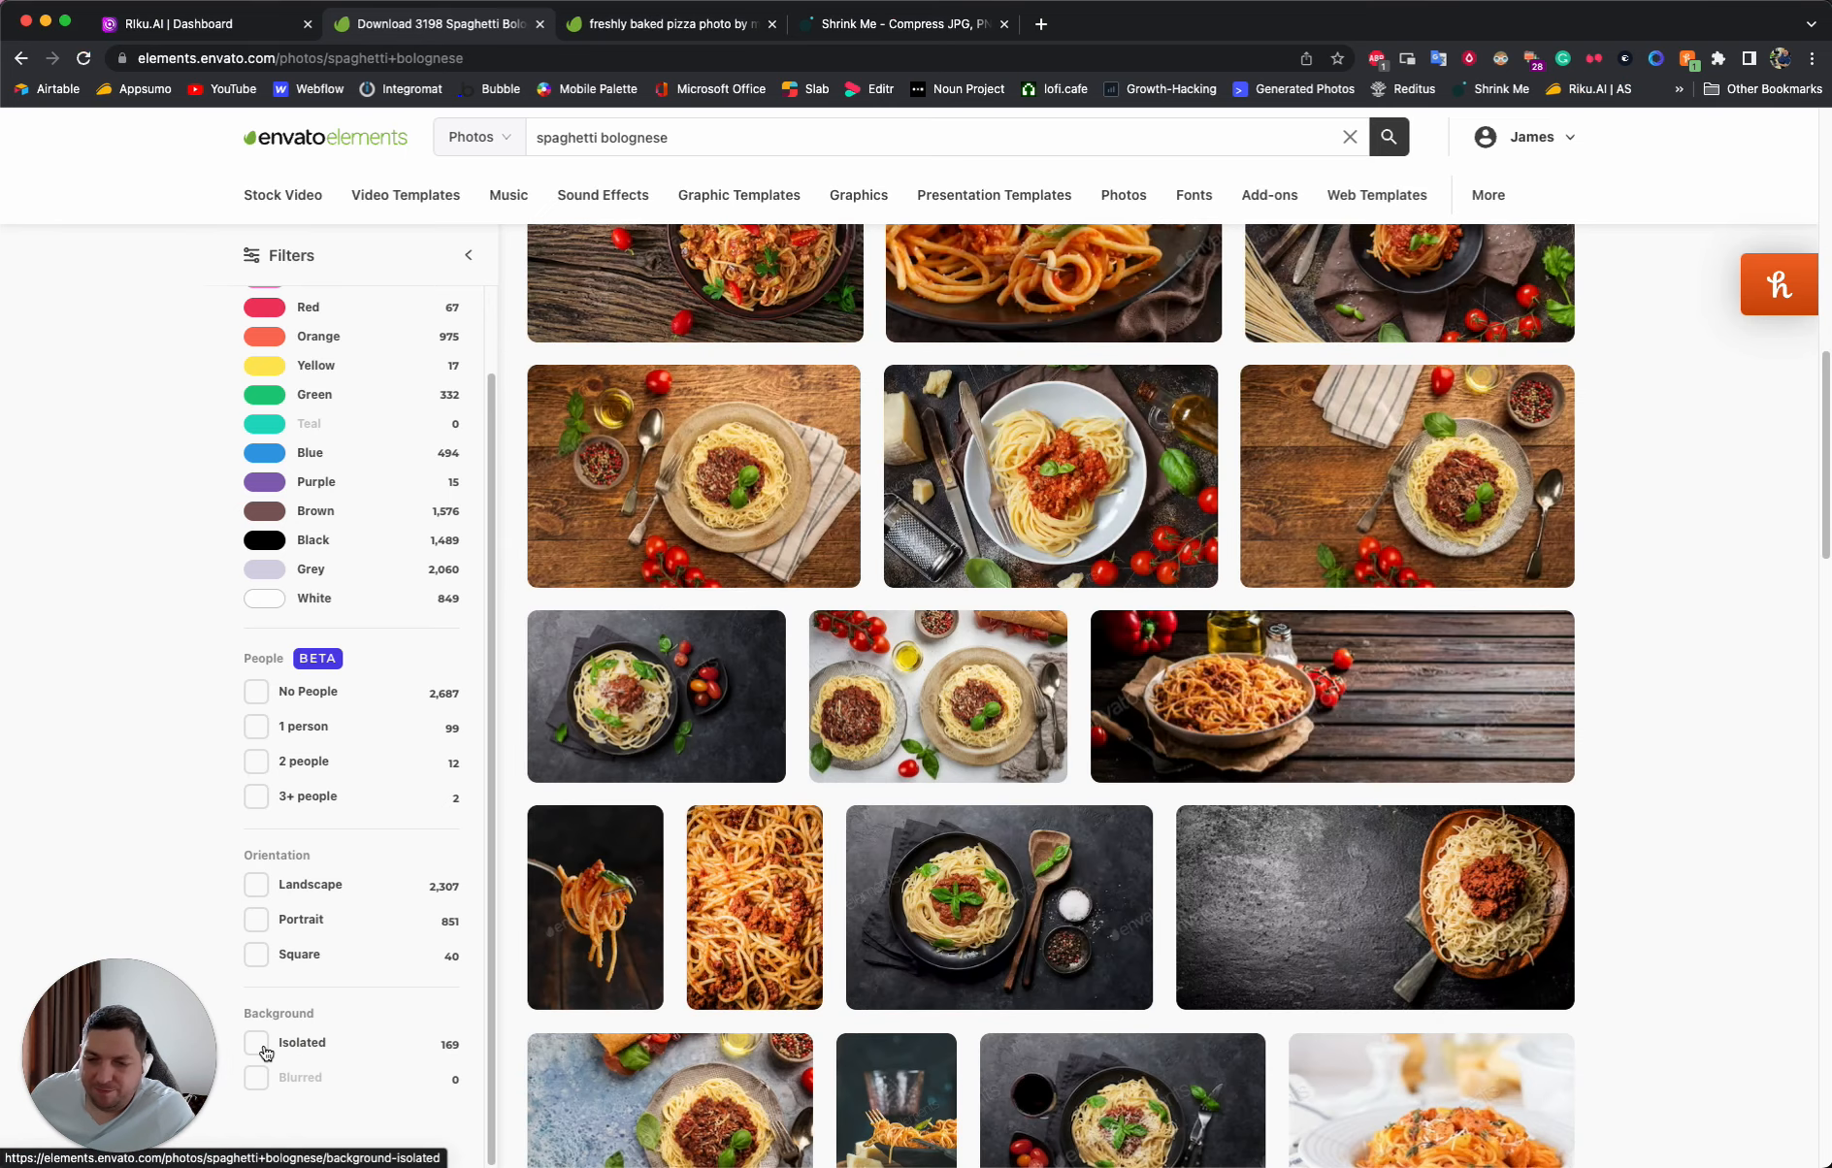
{"action": "left_click", "coordinate": [258, 1050]}
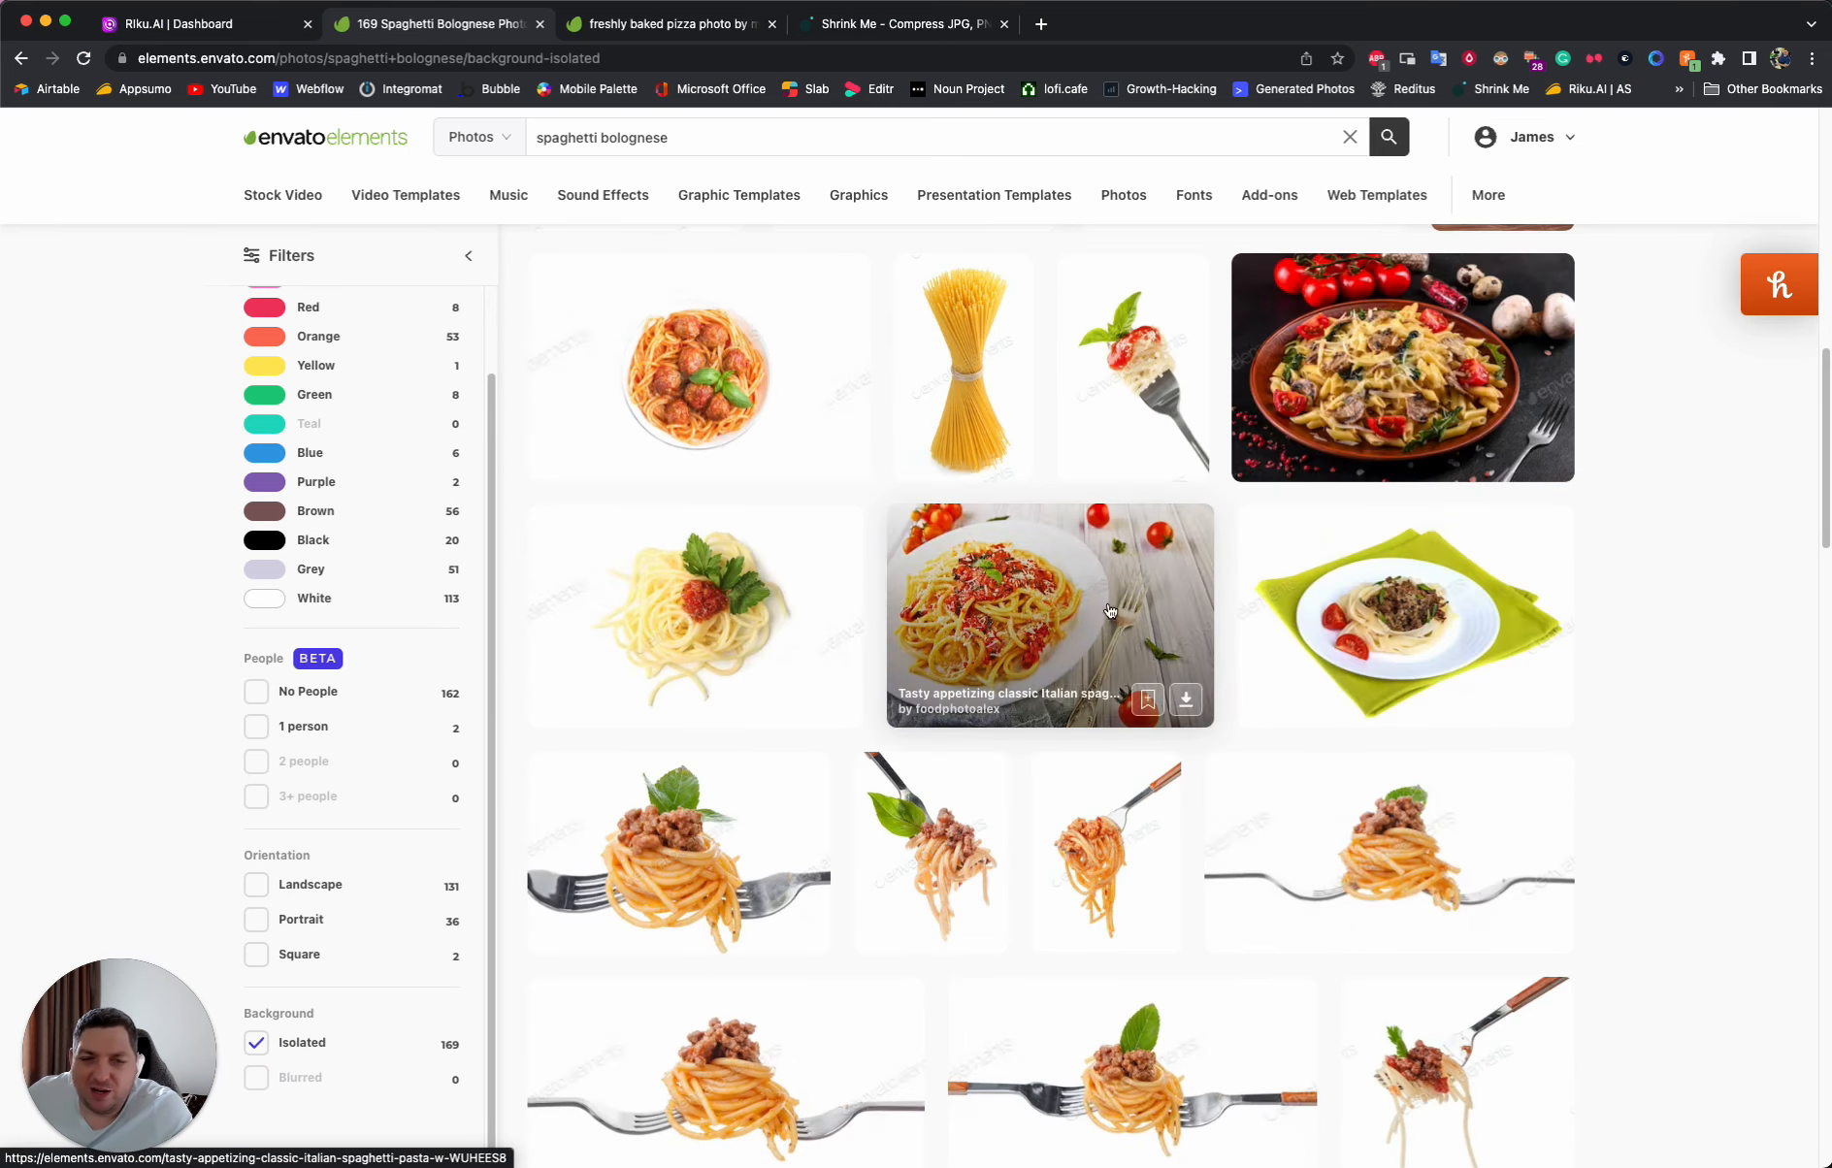
{"action": "scroll", "coordinate": [1110, 610], "scroll_direction": "down", "scroll_amount": 15}
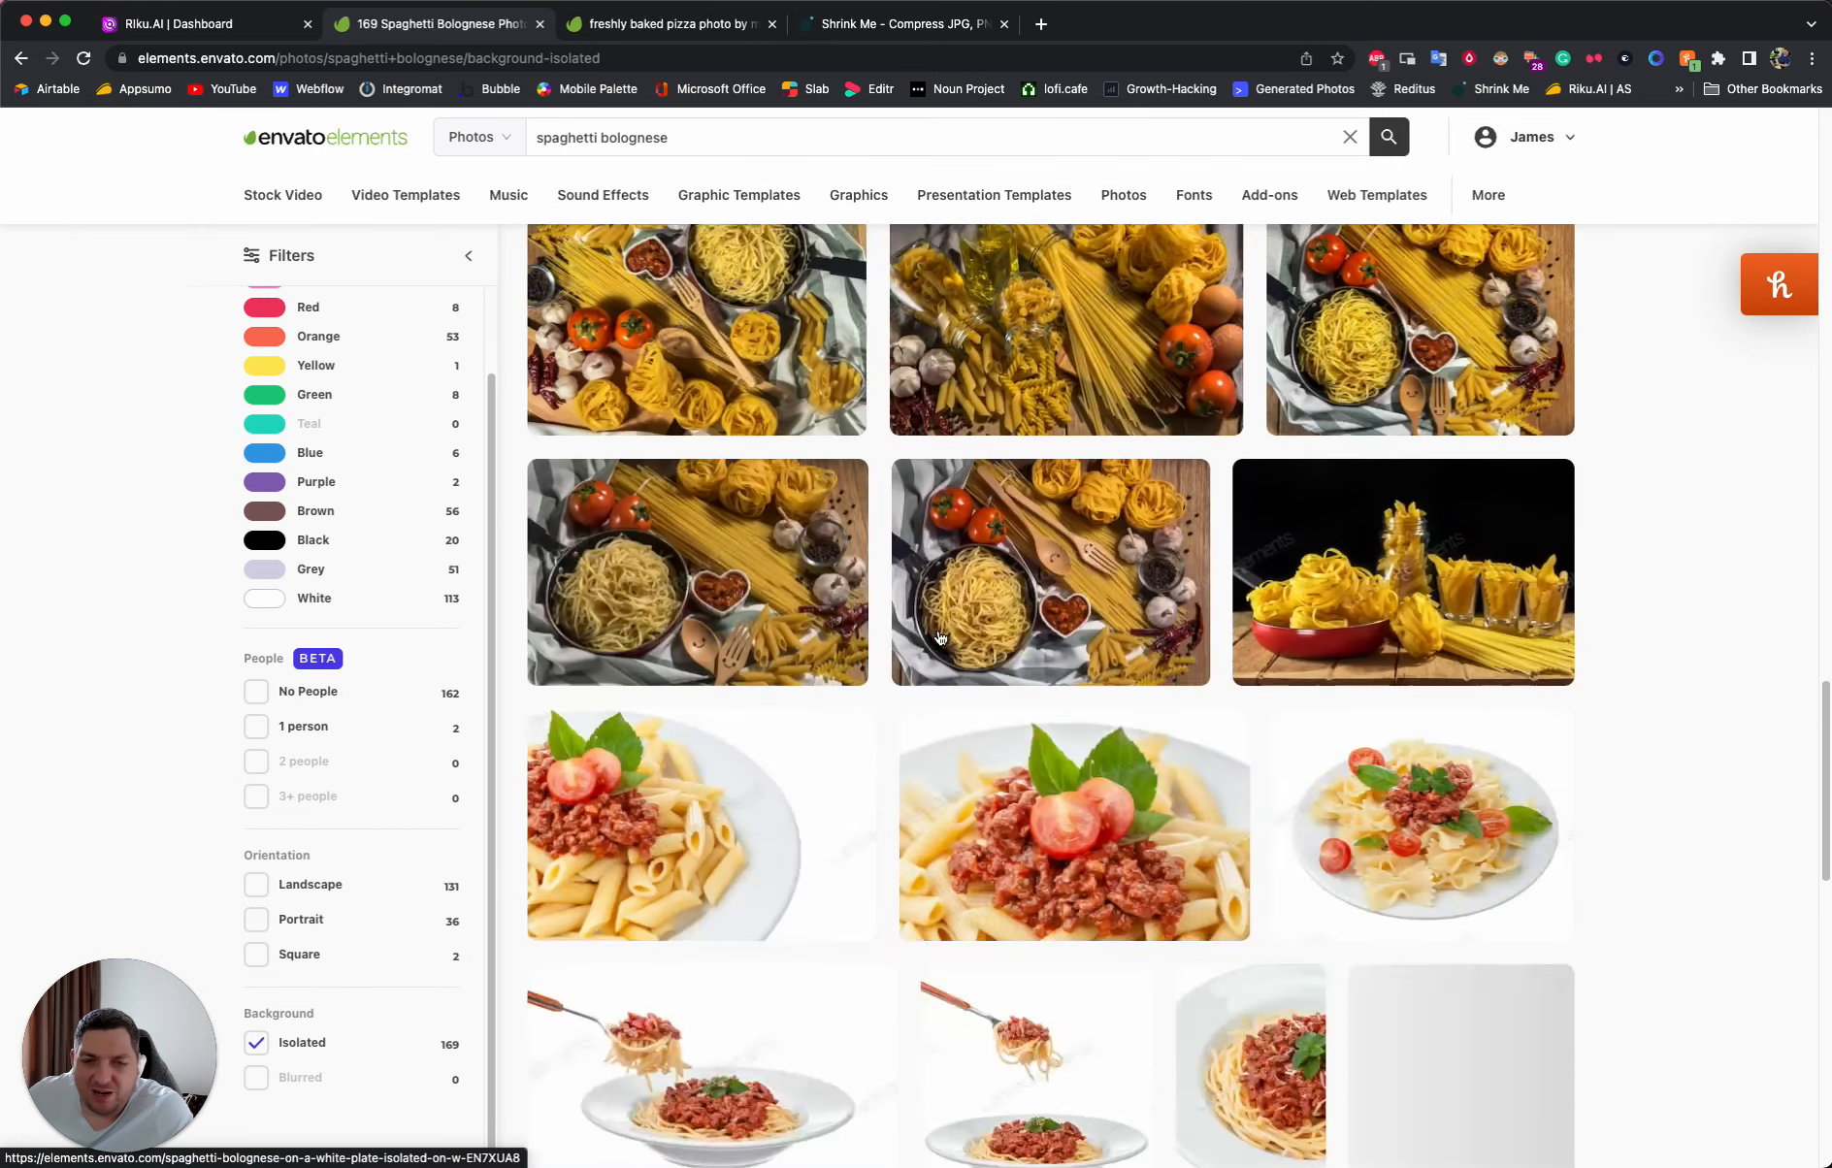
{"action": "scroll", "coordinate": [939, 637], "scroll_direction": "down", "scroll_amount": 6}
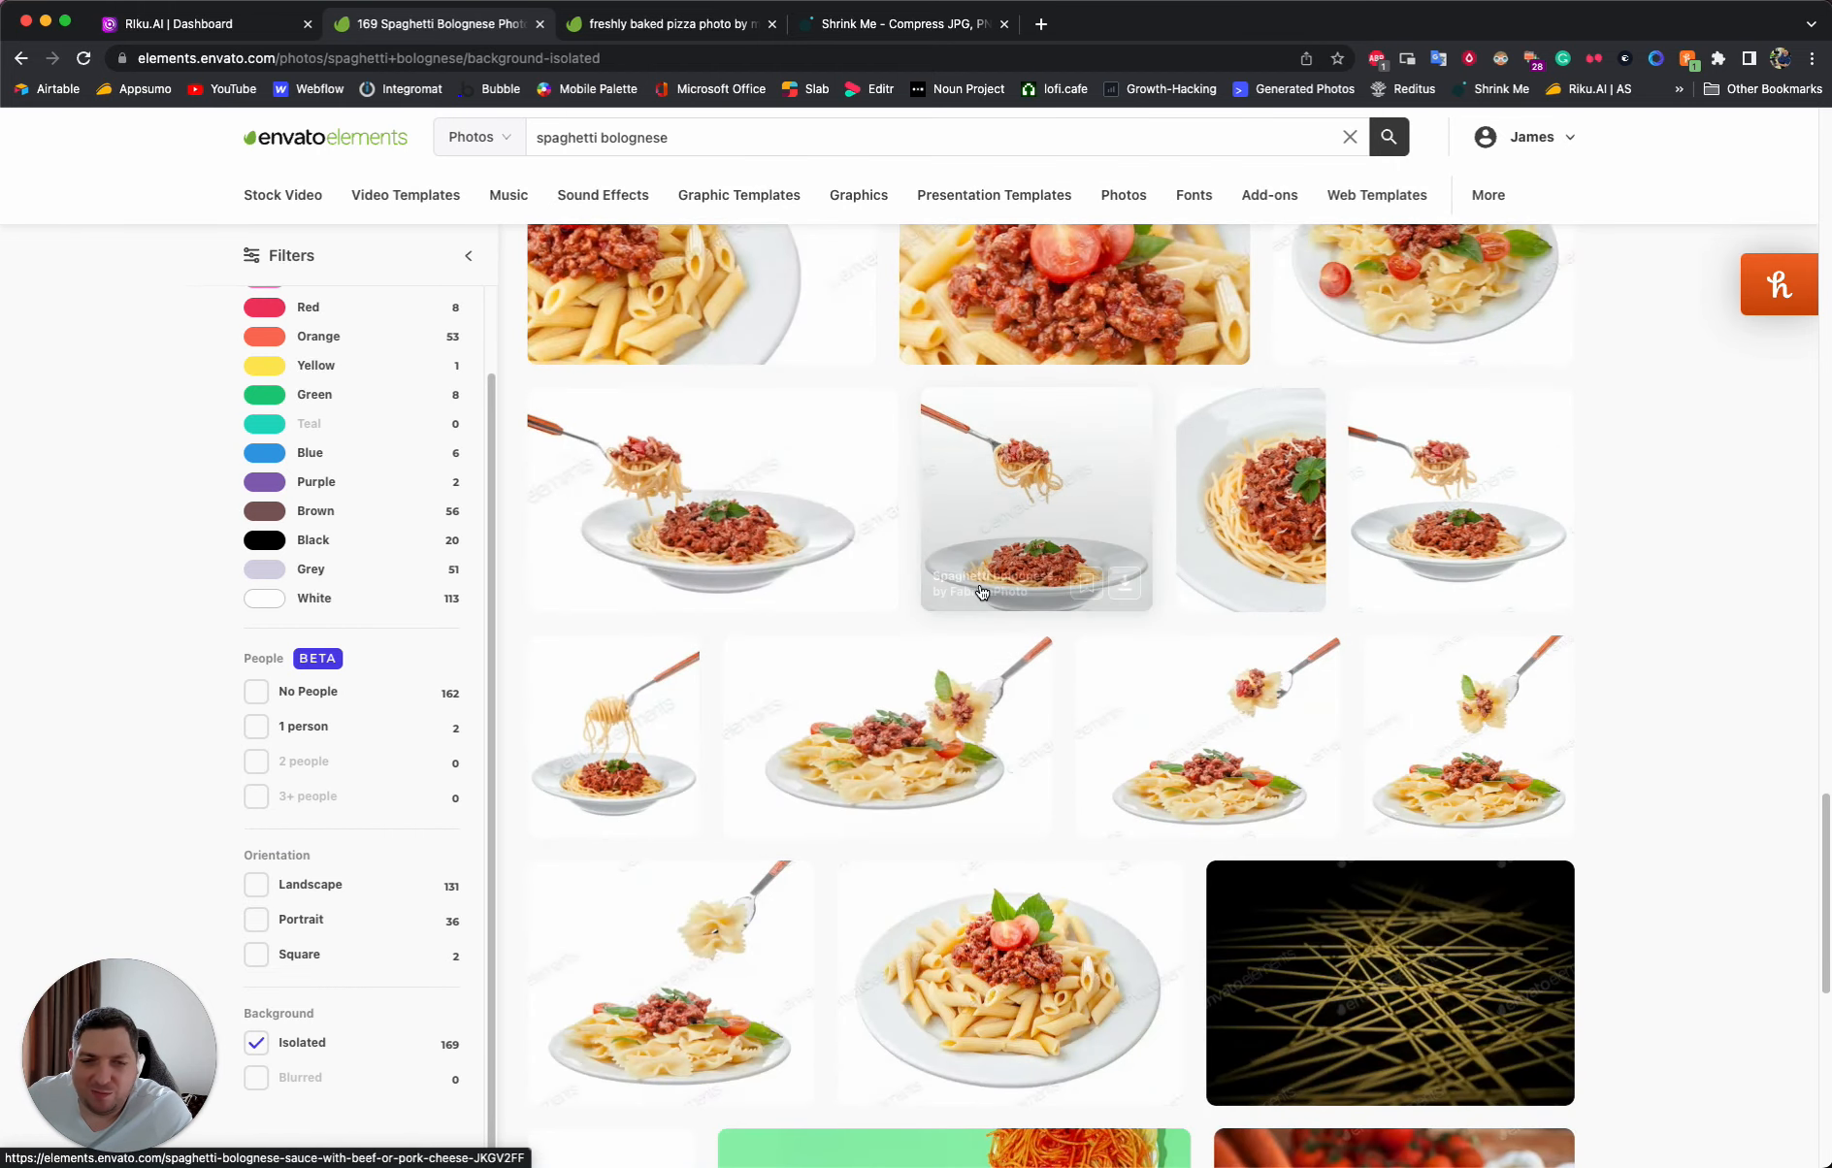
{"action": "scroll", "coordinate": [981, 591], "scroll_direction": "down", "scroll_amount": 6}
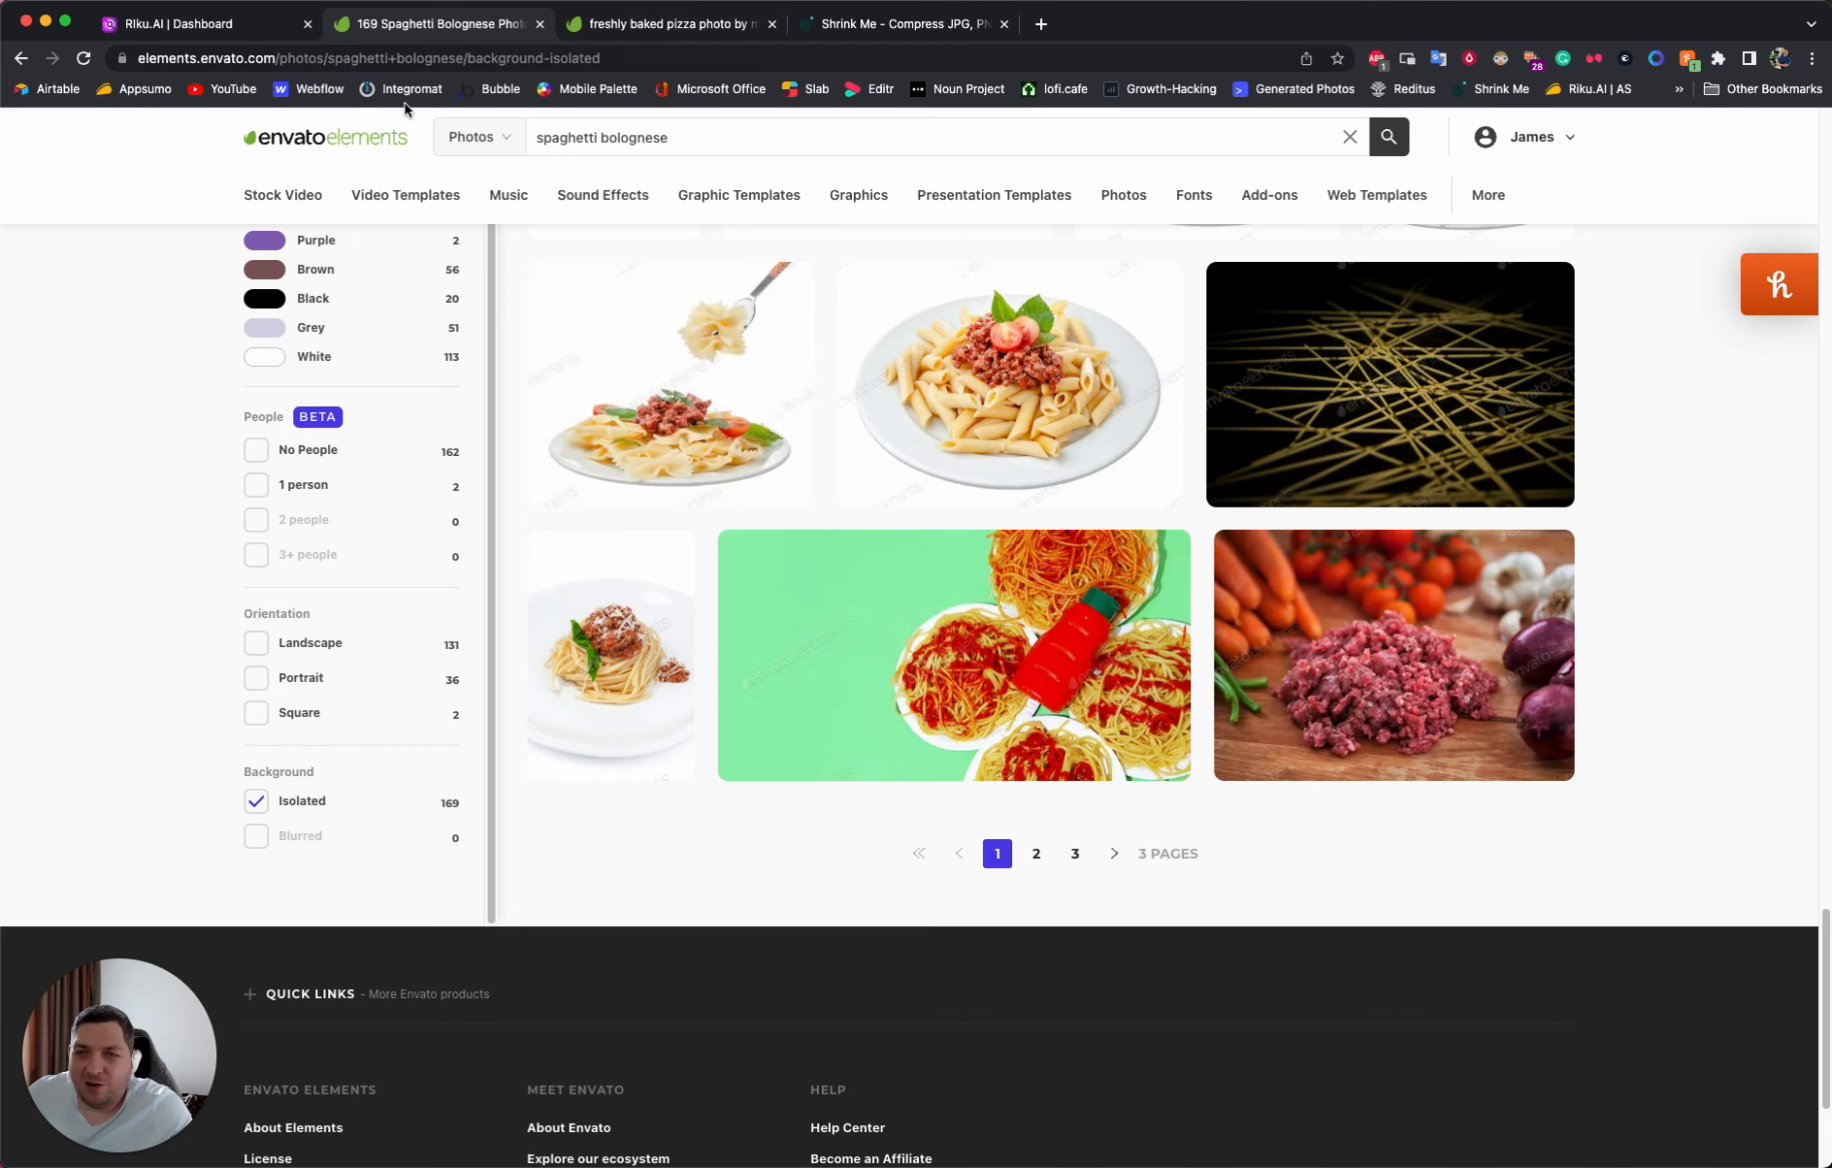
{"action": "left_click", "coordinate": [666, 23]}
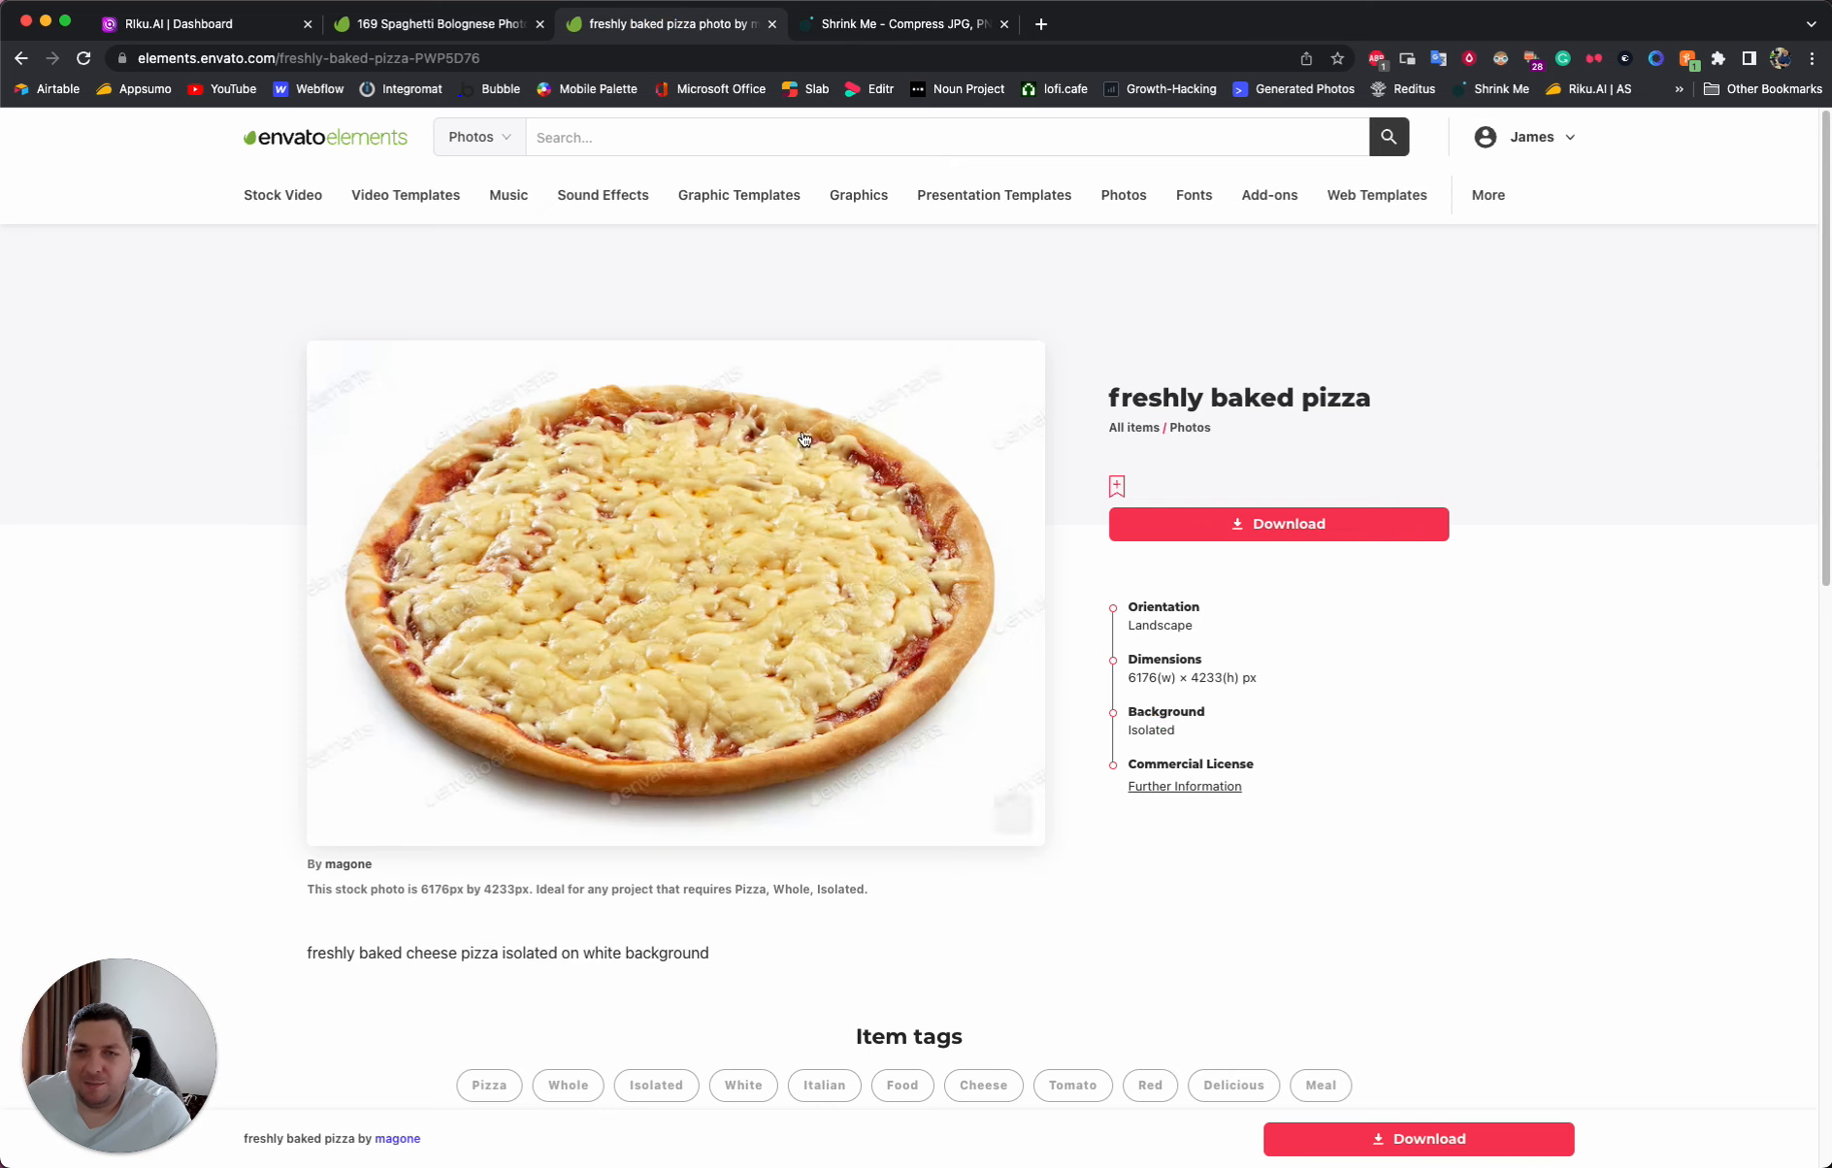
- Switch to Riku.AI and upload the 553 KB spaghetti bolognese JPG from Downloads as the inspiration image
{"action": "left_click", "coordinate": [176, 27]}
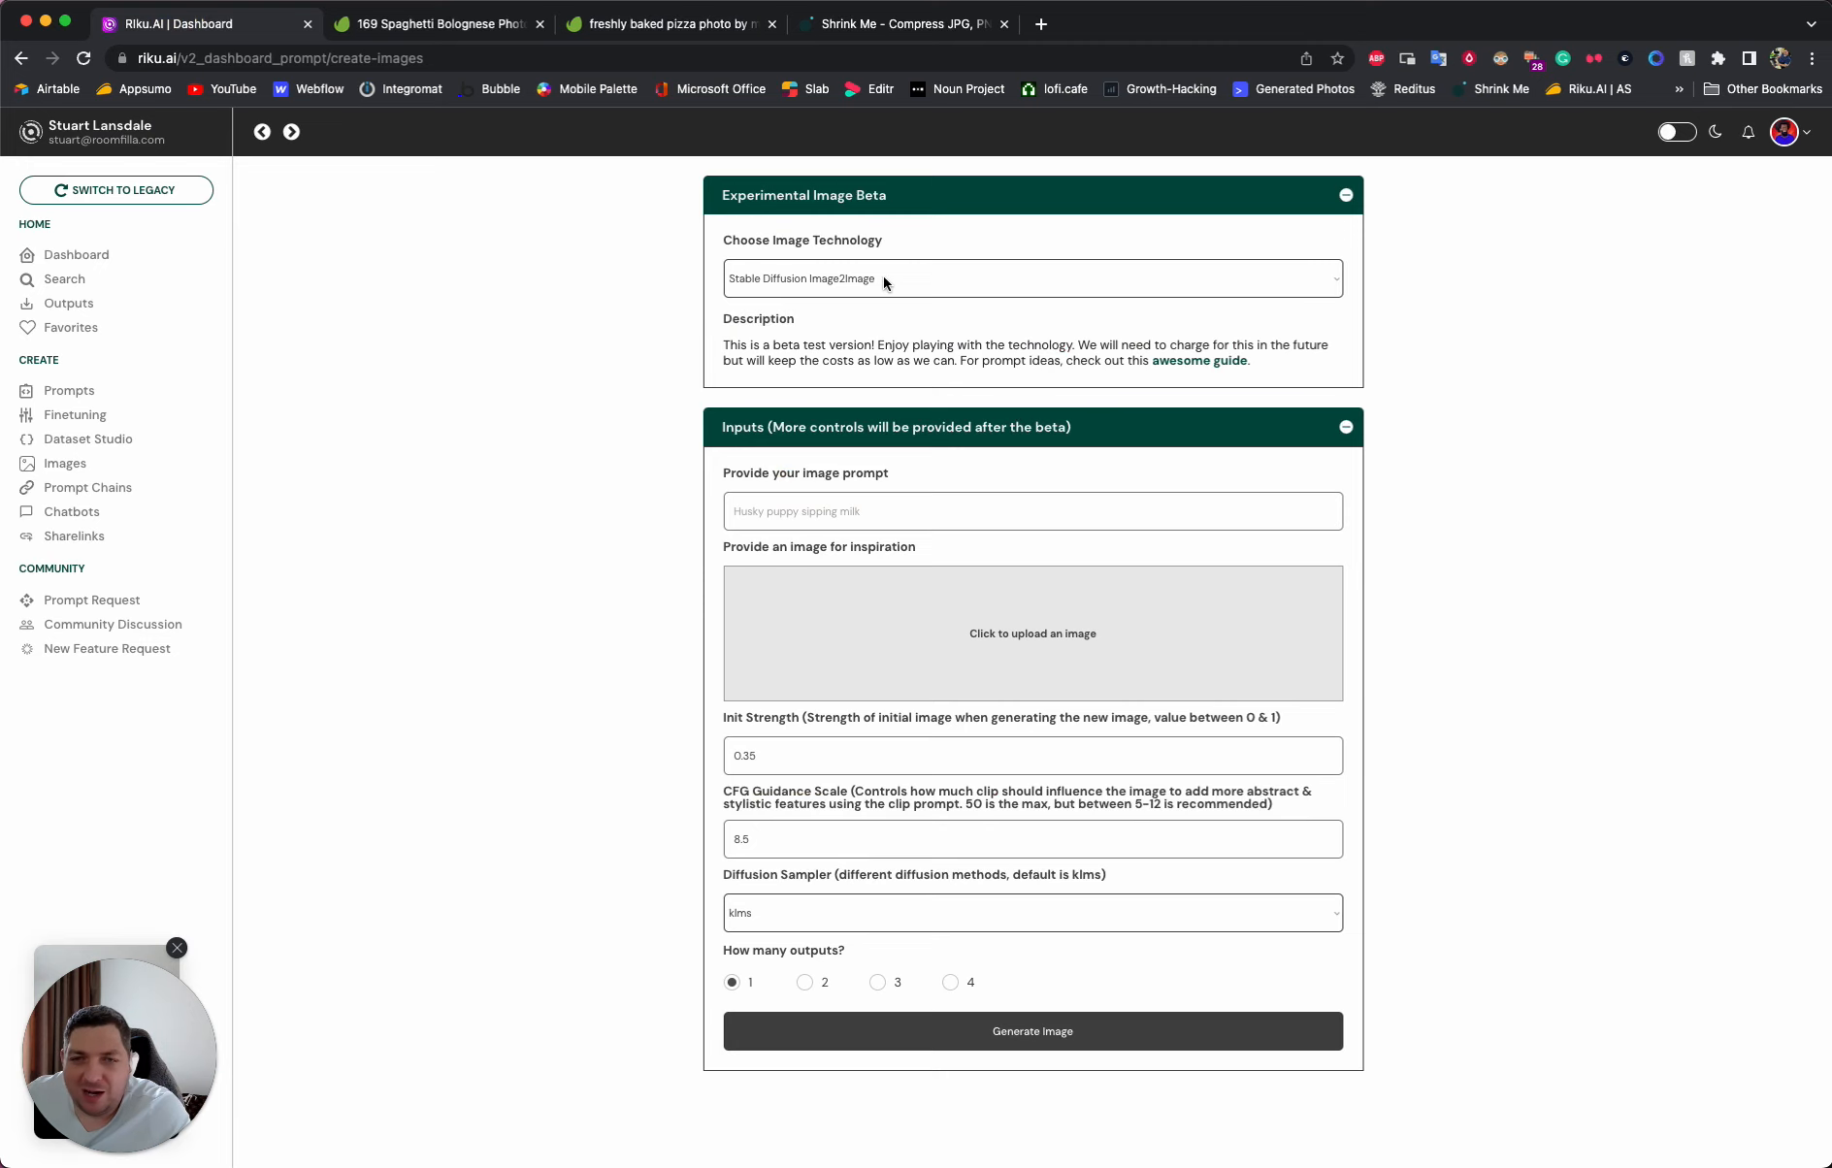
{"action": "left_click", "coordinate": [988, 646]}
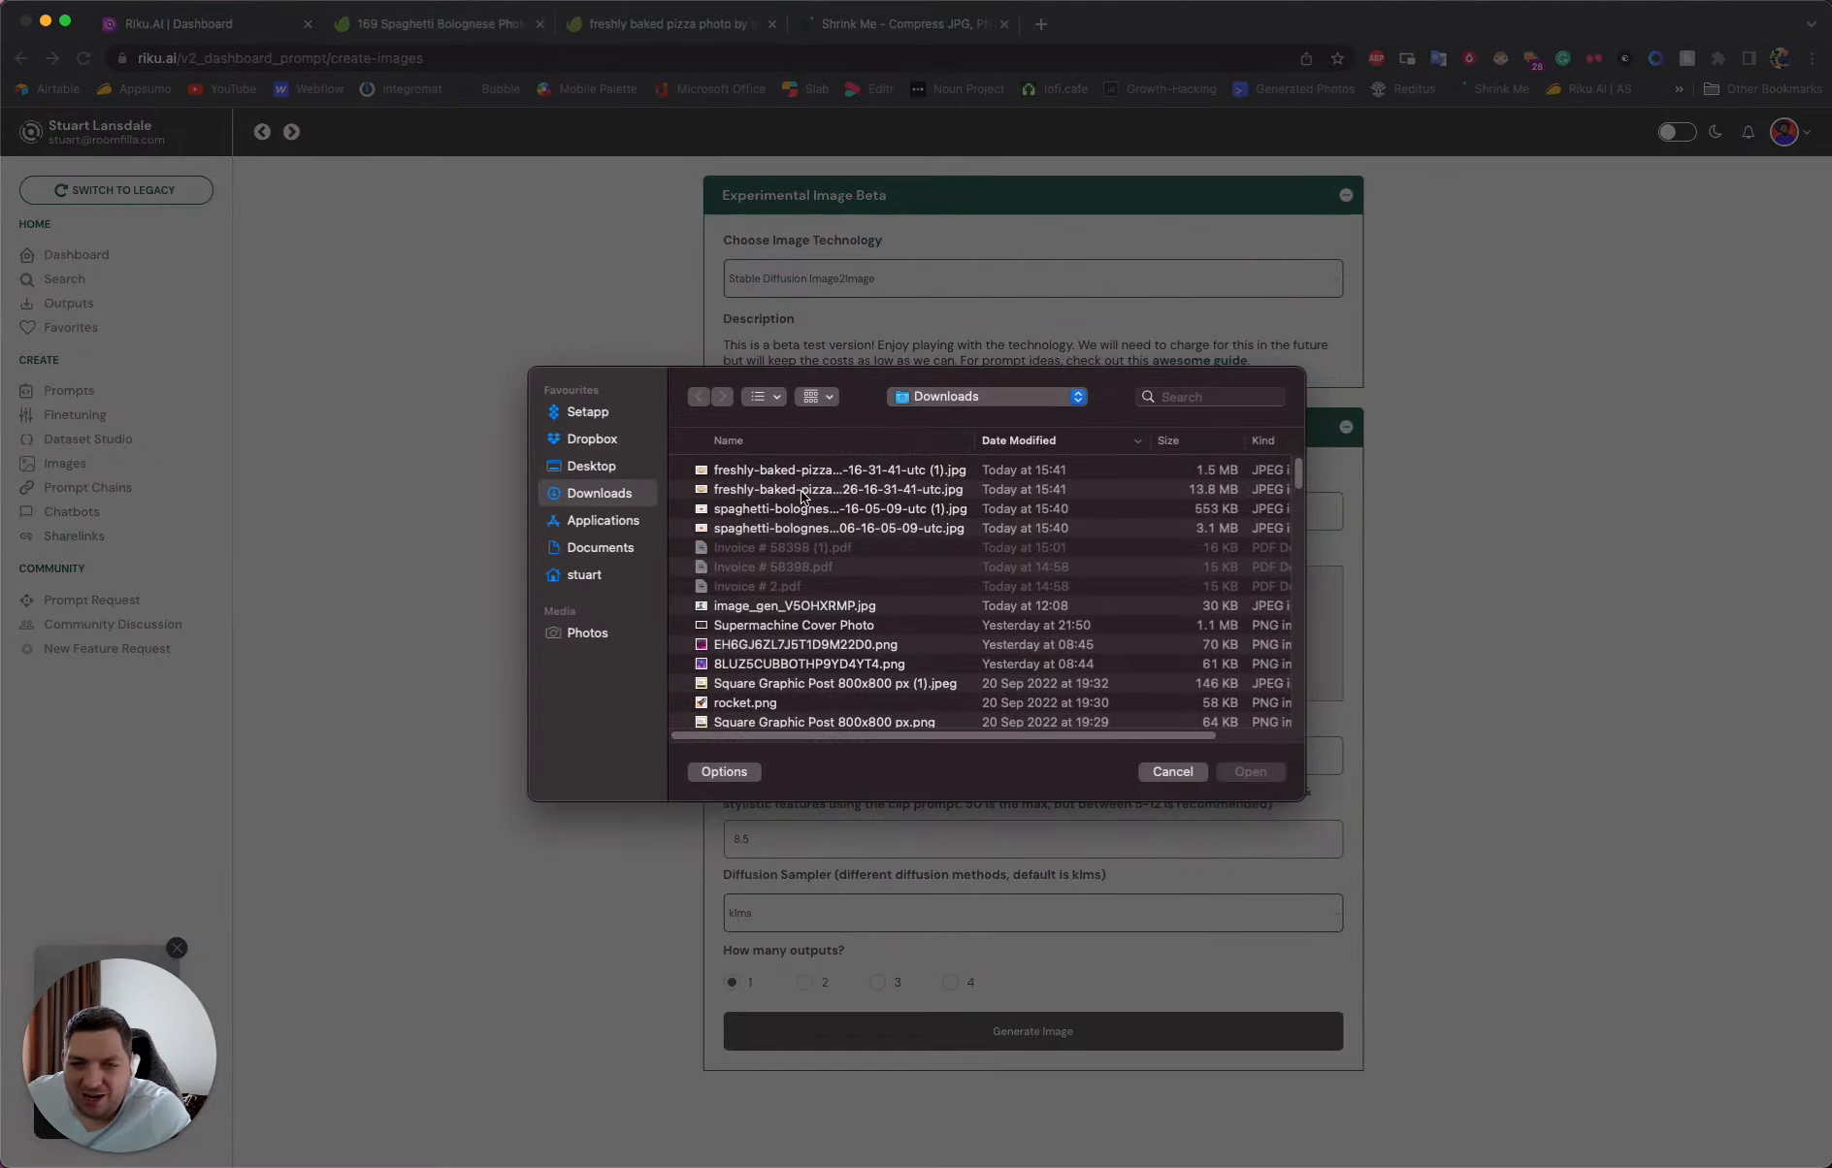
{"action": "double_click", "coordinate": [852, 513]}
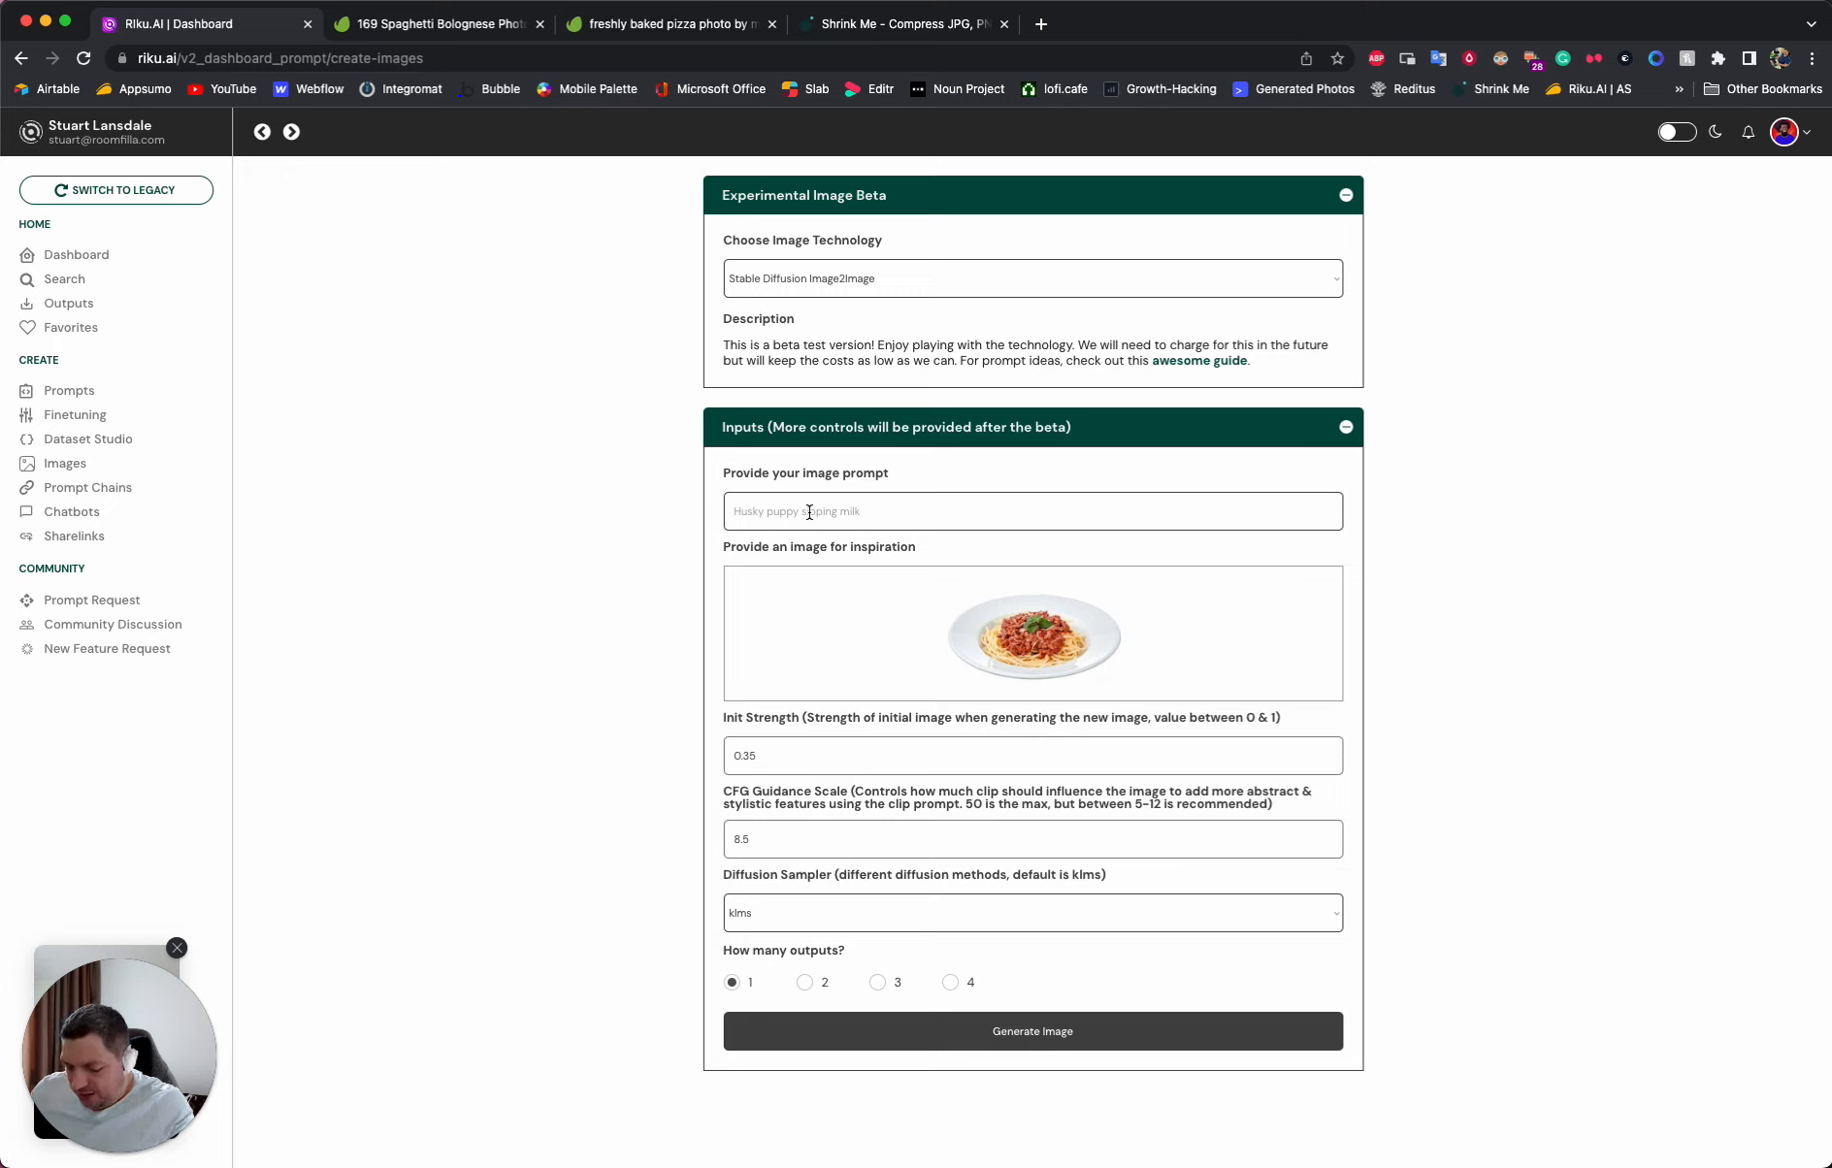
- Generate 3 image outputs with the prompt "Food dish consisting of Lasagne and salad"
{"action": "left_click", "coordinate": [810, 511]}
{"action": "type", "text": "F"}
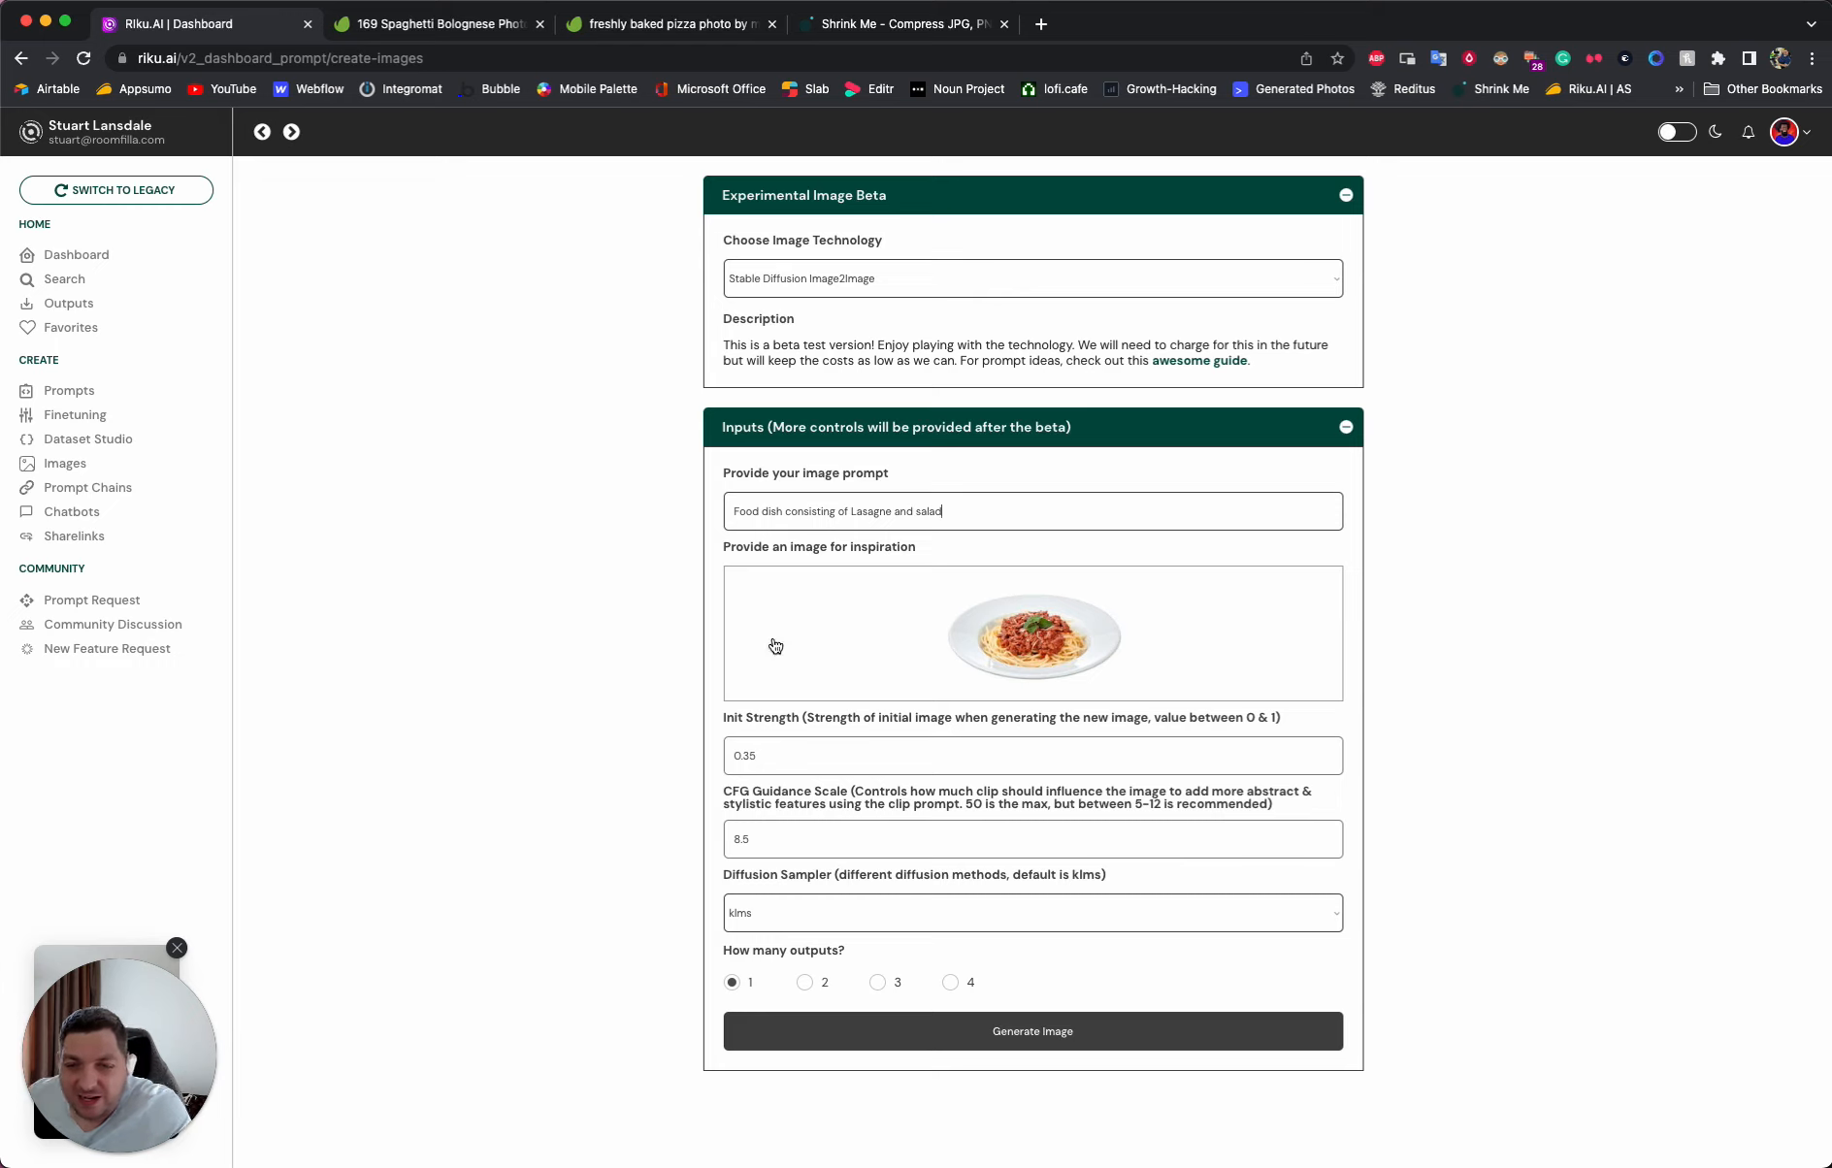
{"action": "left_click", "coordinate": [777, 755]}
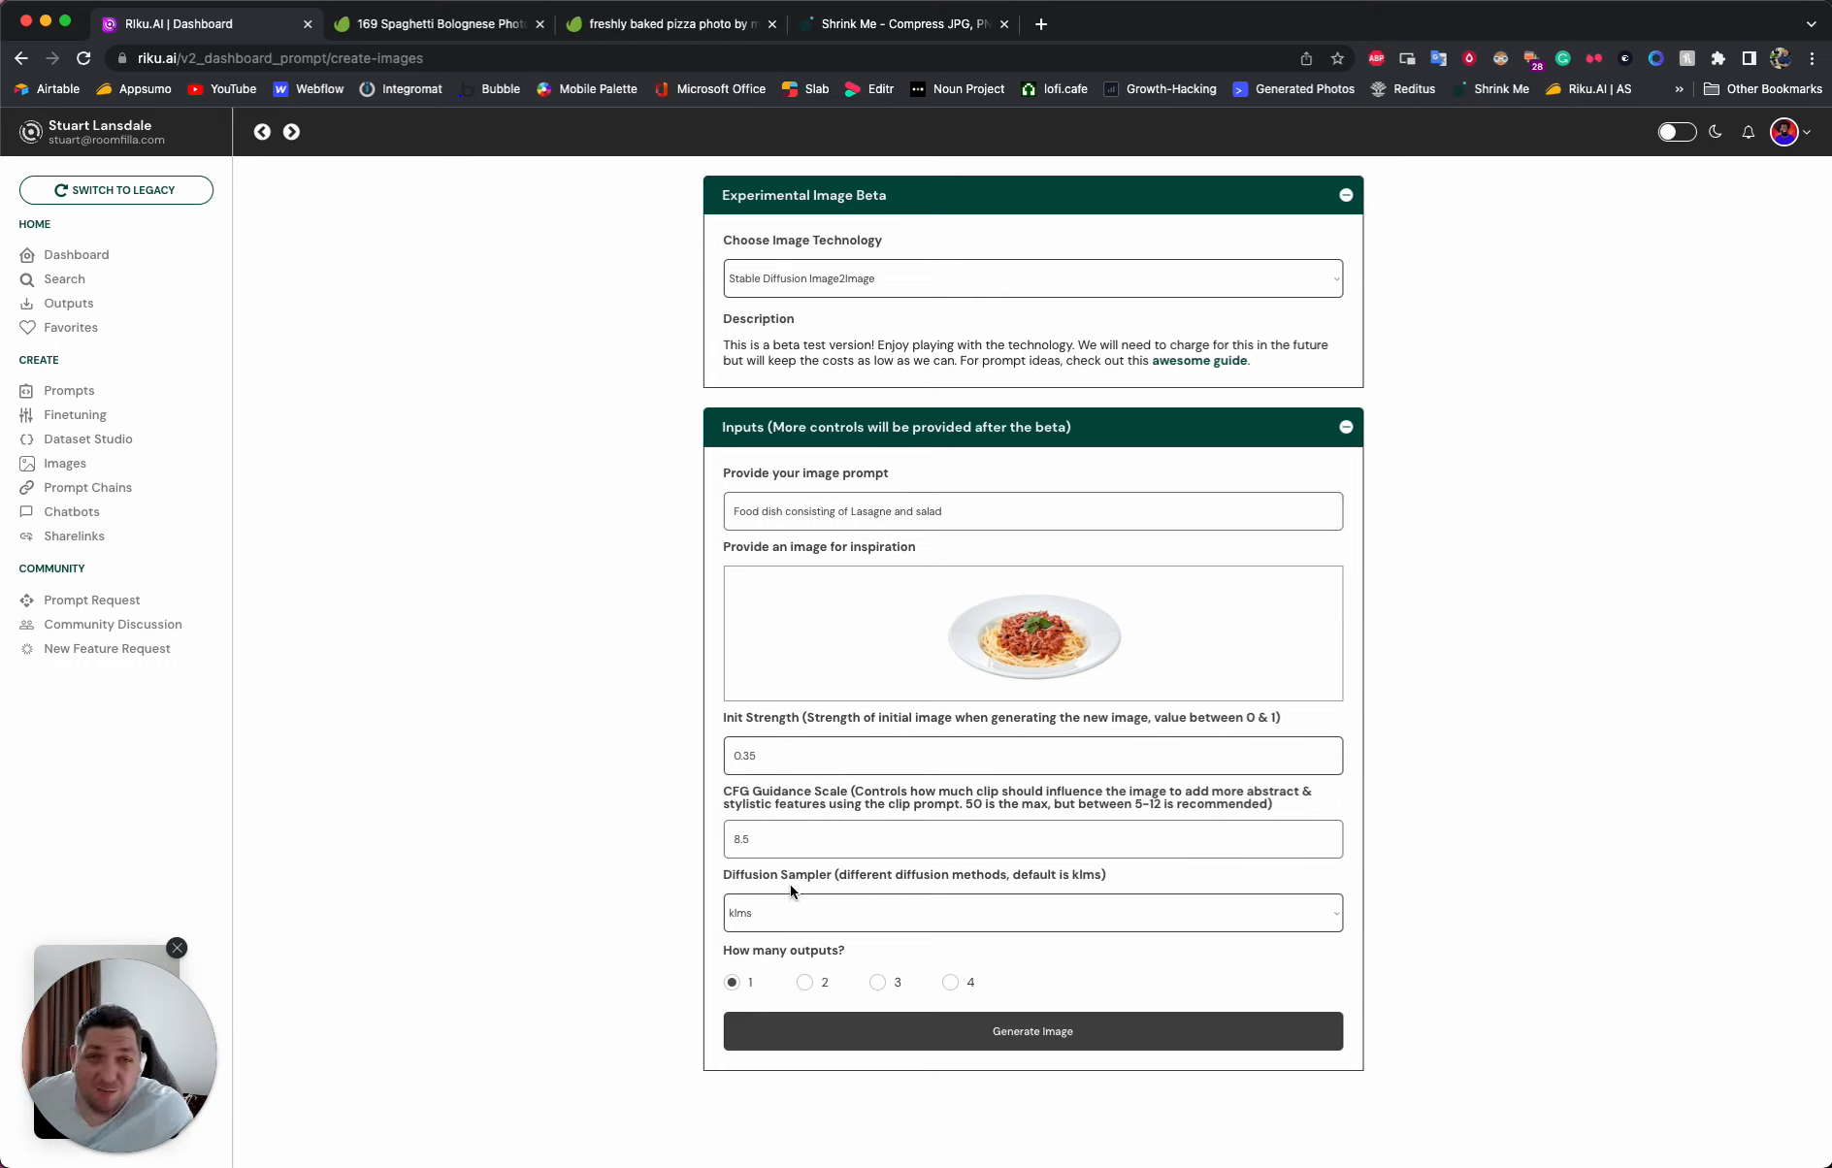
{"action": "left_click", "coordinate": [882, 984]}
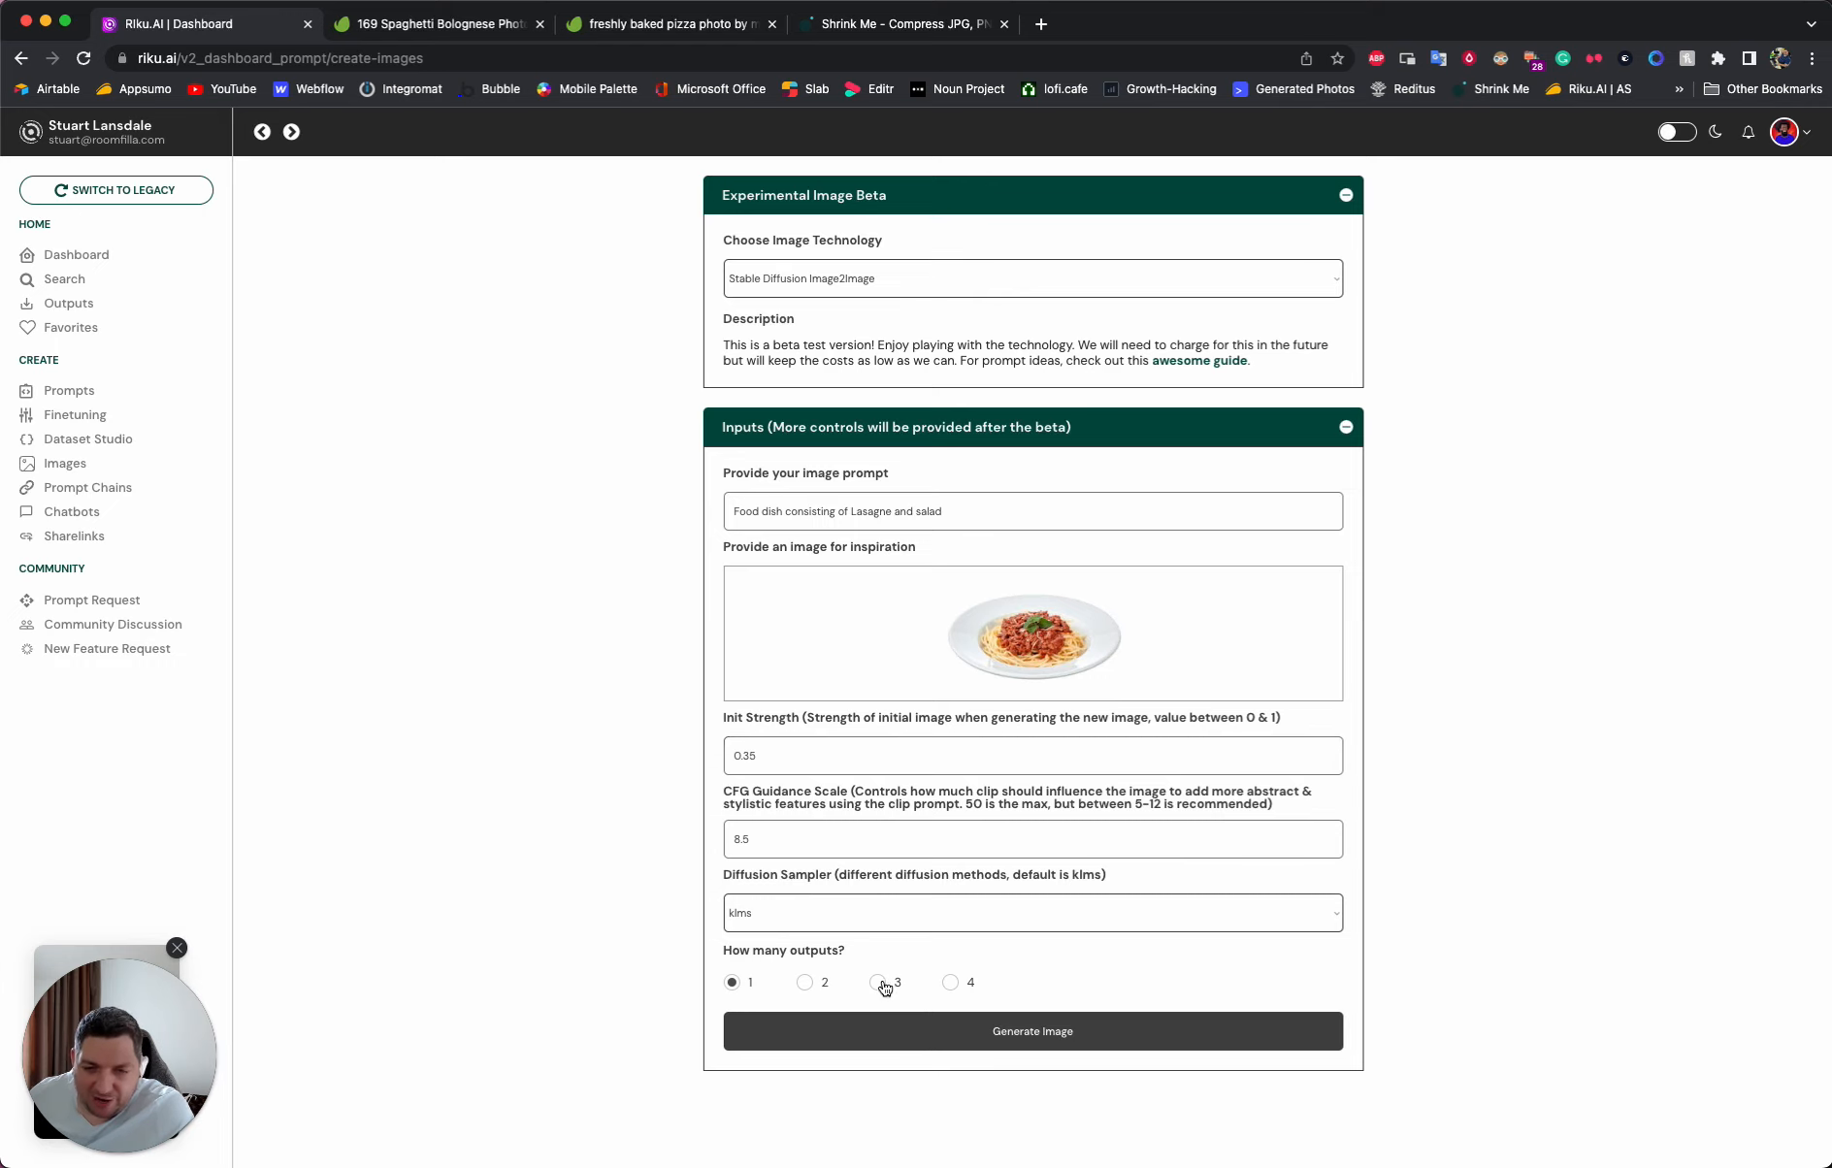
{"action": "left_click", "coordinate": [664, 787]}
{"action": "left_click", "coordinate": [1041, 1035]}
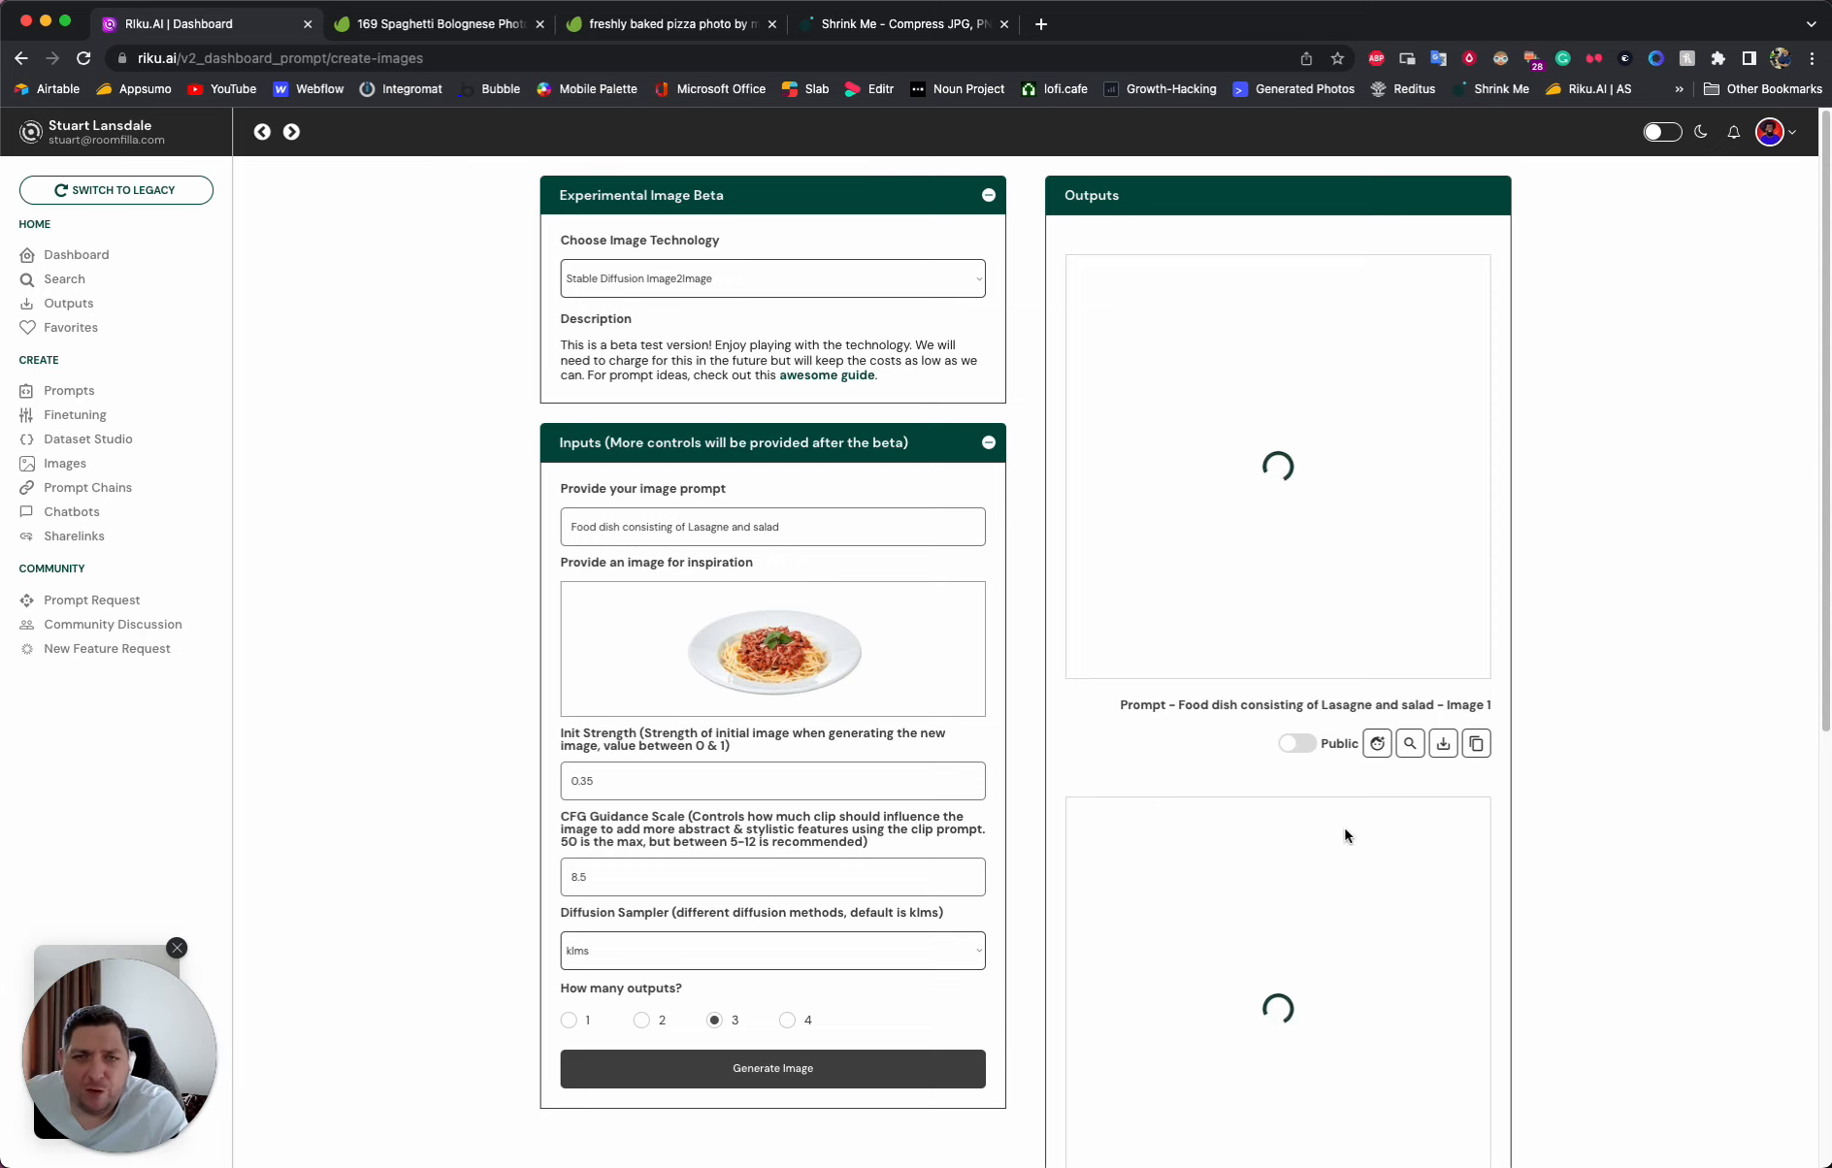
- Examine the three generated lasagne images, enlarging each one to check the dish and plate
{"action": "scroll", "coordinate": [1236, 648], "scroll_direction": "down", "scroll_amount": 1}
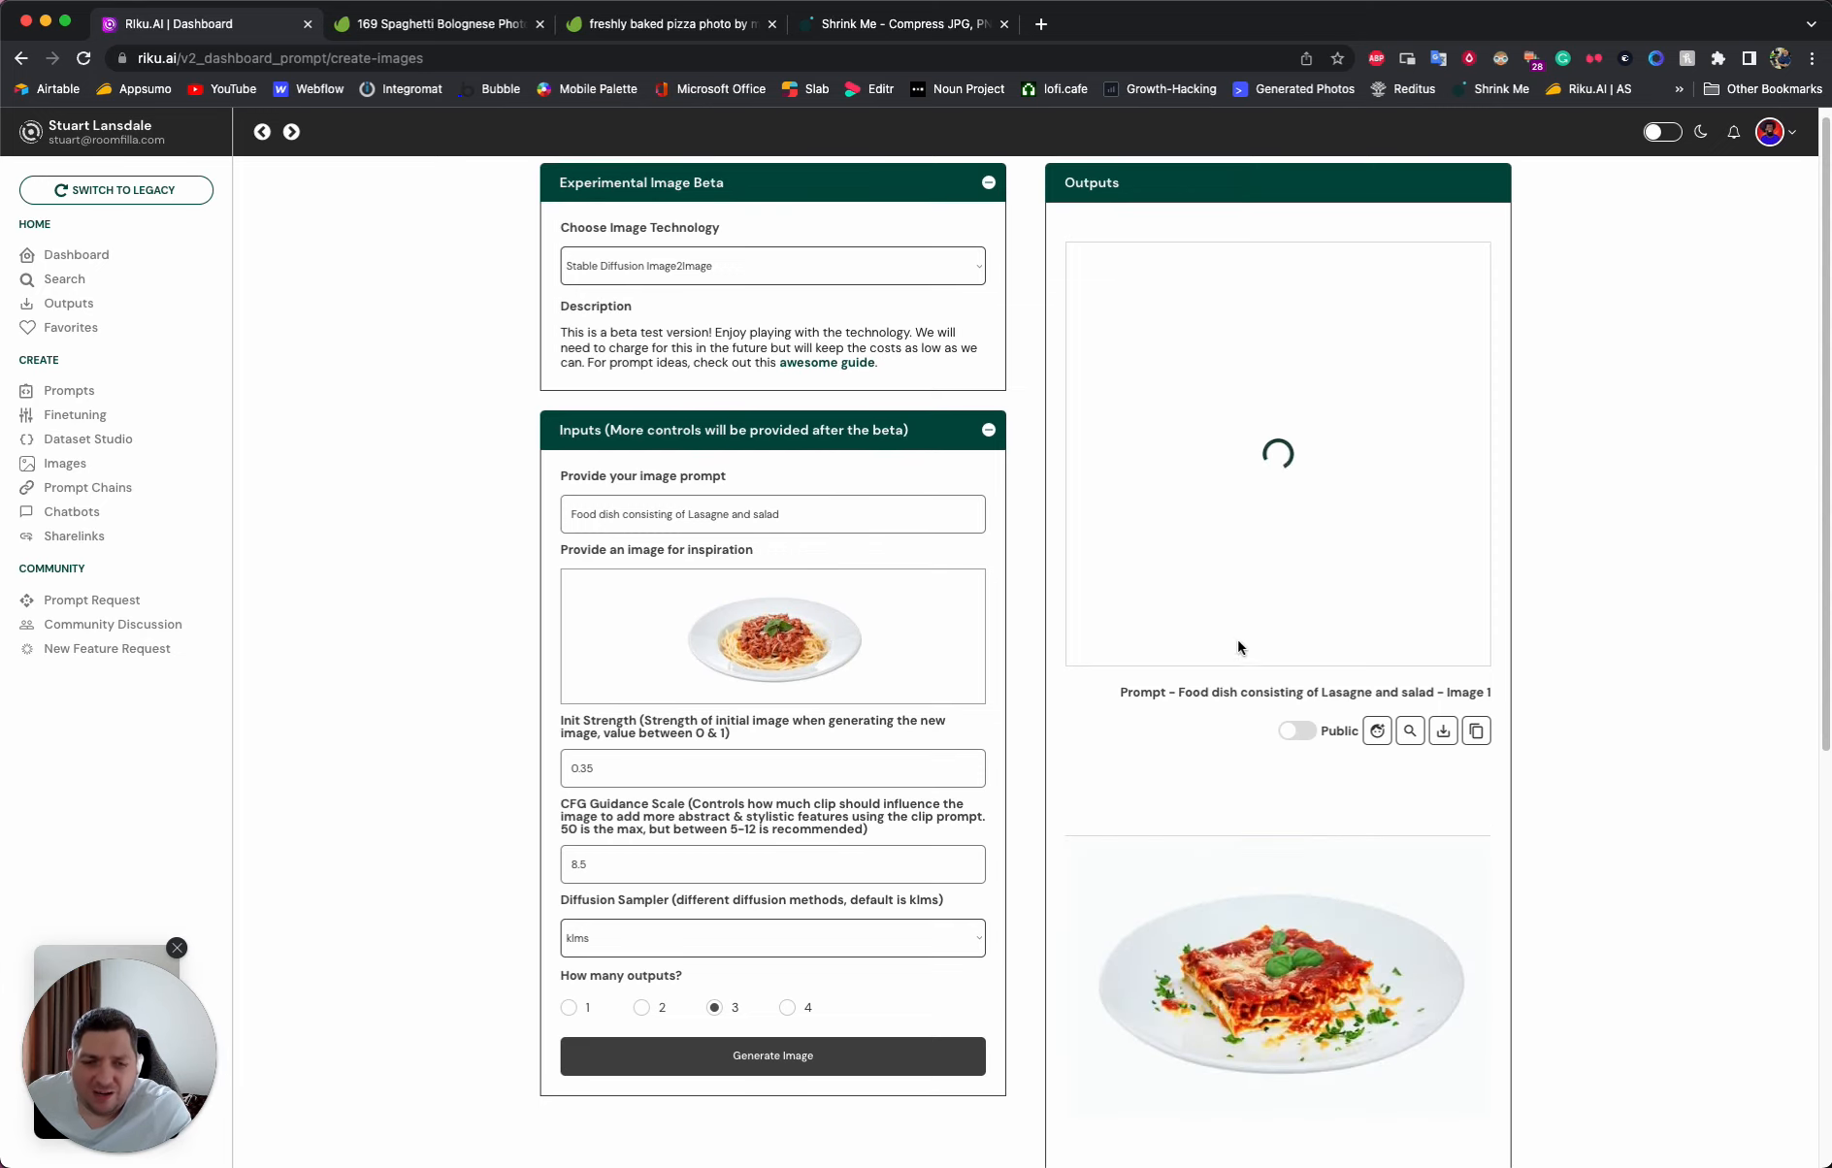
{"action": "scroll", "coordinate": [1238, 646], "scroll_direction": "down", "scroll_amount": 3}
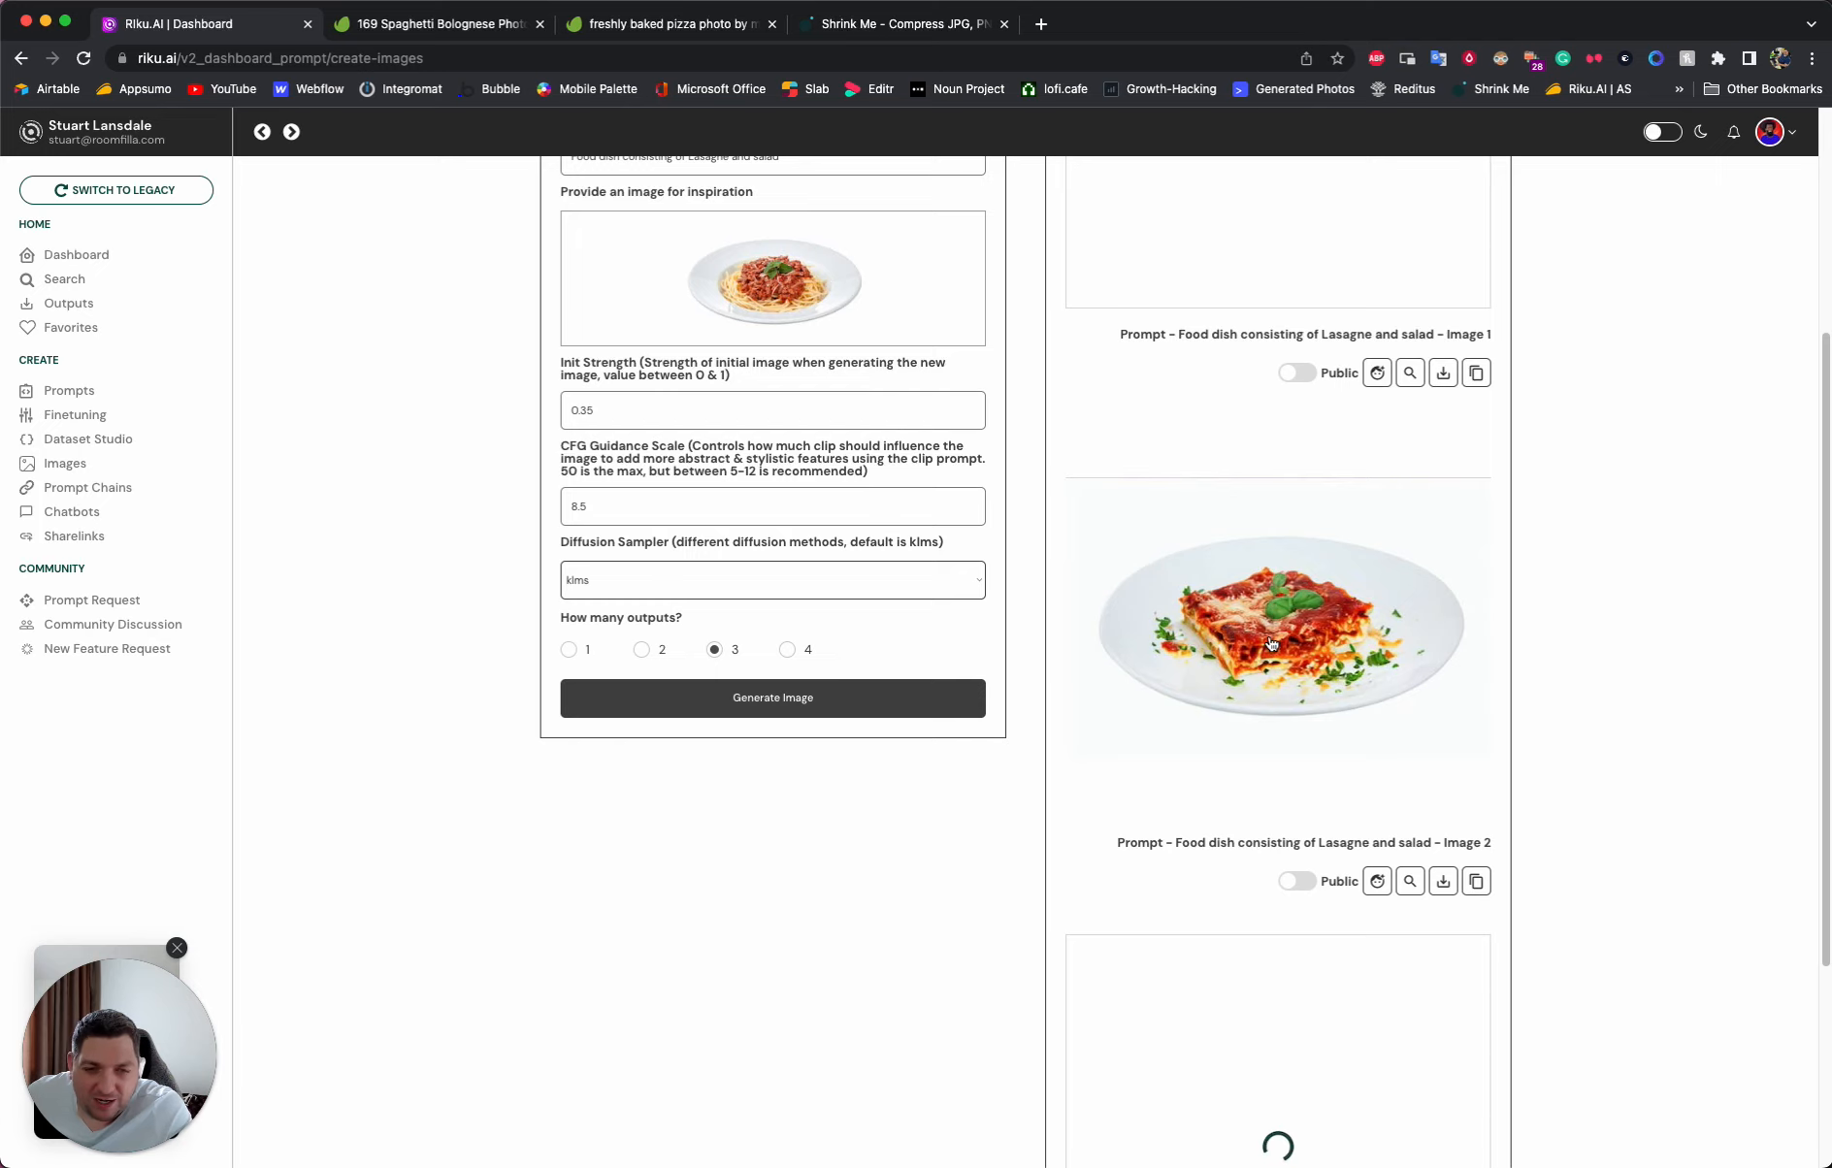
{"action": "scroll", "coordinate": [1272, 645], "scroll_direction": "down", "scroll_amount": 1}
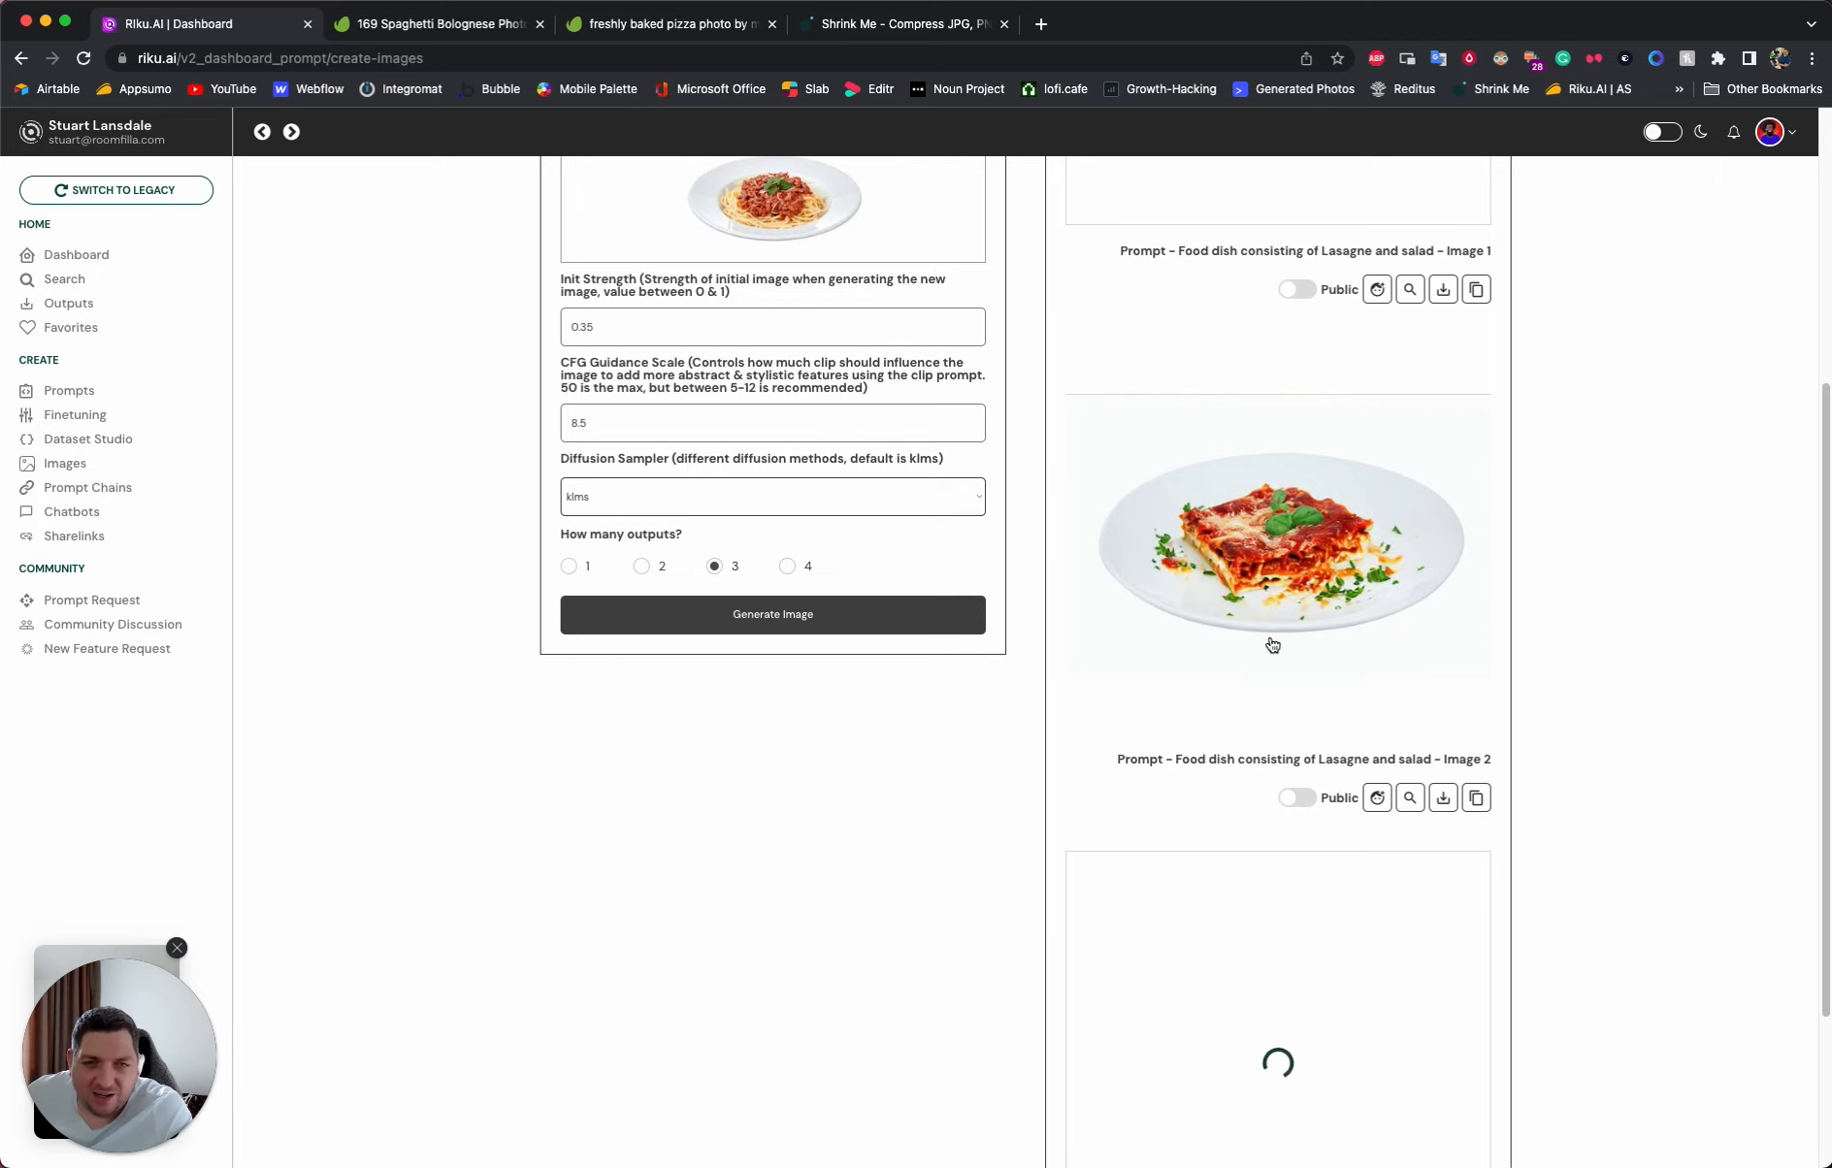
{"action": "scroll", "coordinate": [1271, 645], "scroll_direction": "up", "scroll_amount": 5}
{"action": "scroll", "coordinate": [1271, 646], "scroll_direction": "down", "scroll_amount": 7}
{"action": "scroll", "coordinate": [1272, 646], "scroll_direction": "up", "scroll_amount": 3}
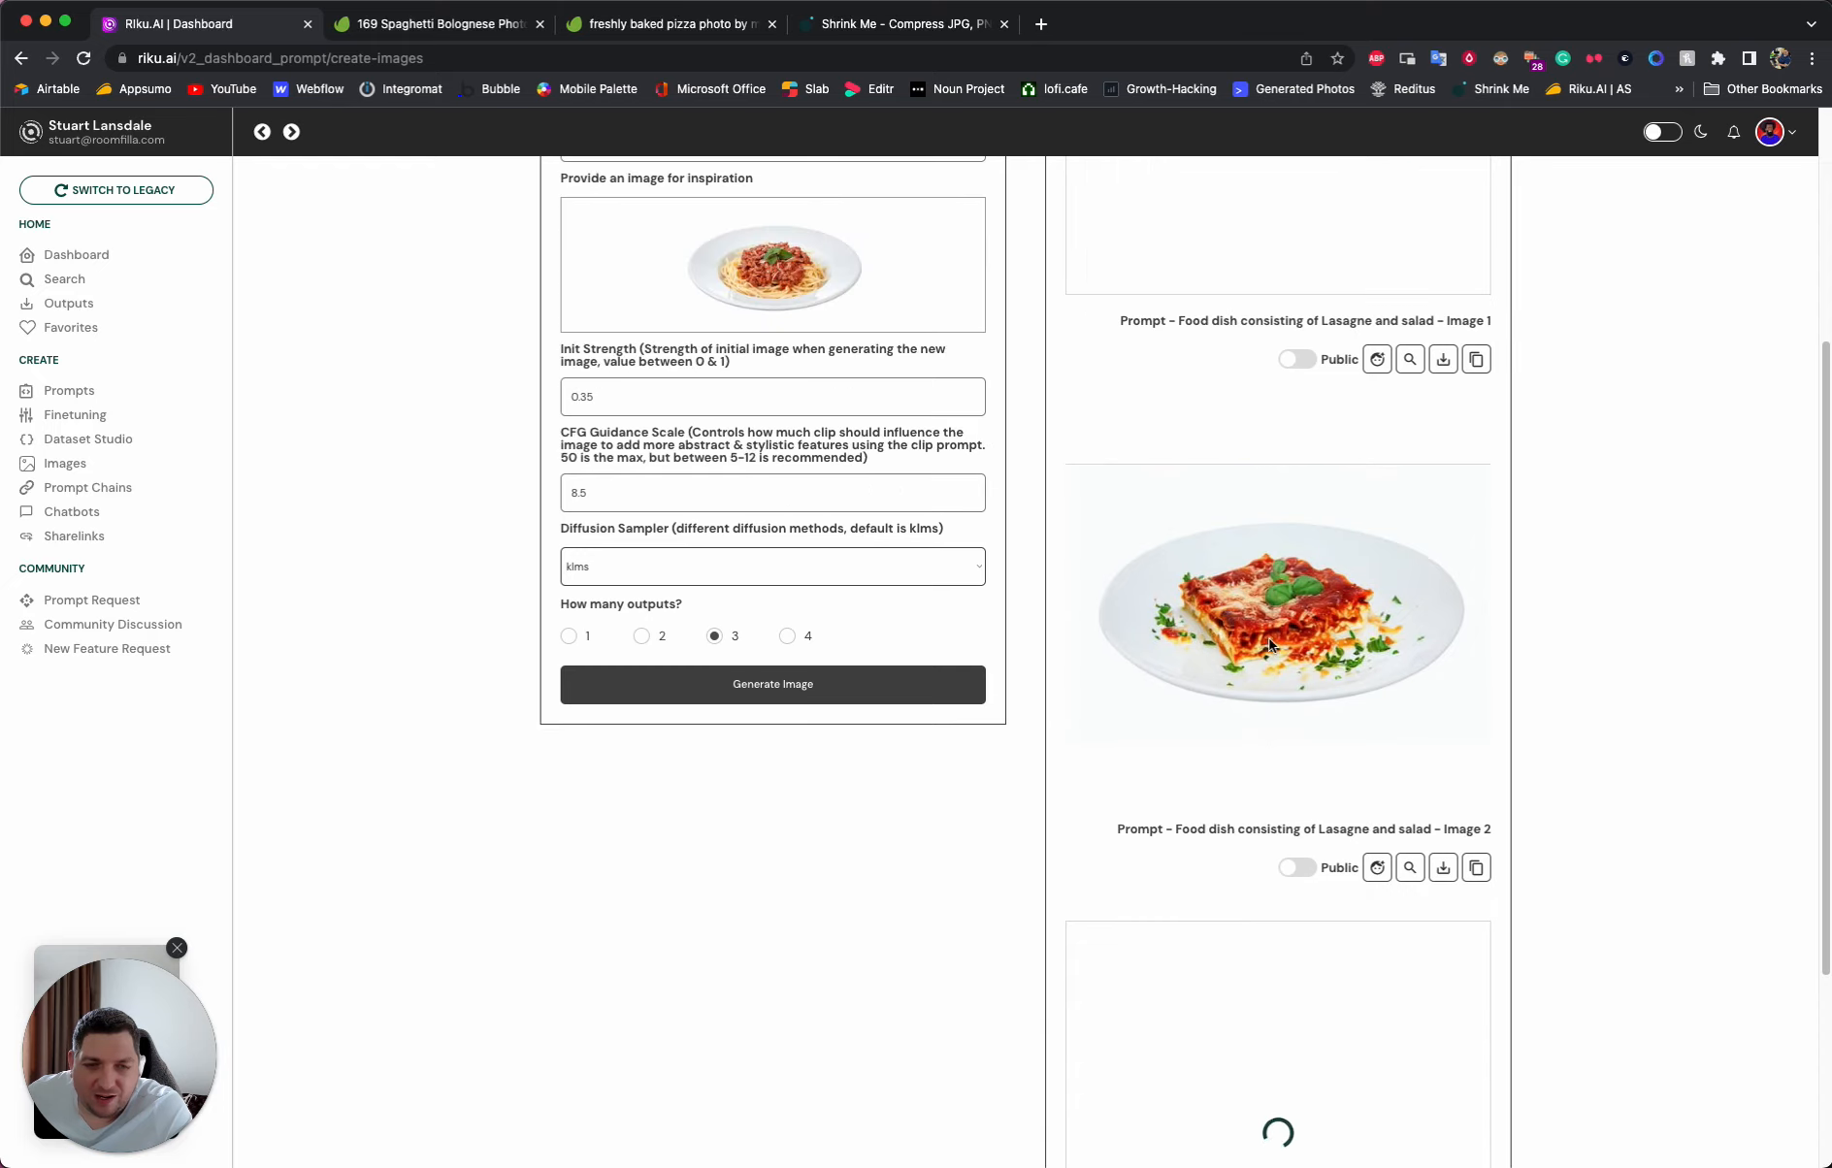
{"action": "left_click", "coordinate": [1270, 646]}
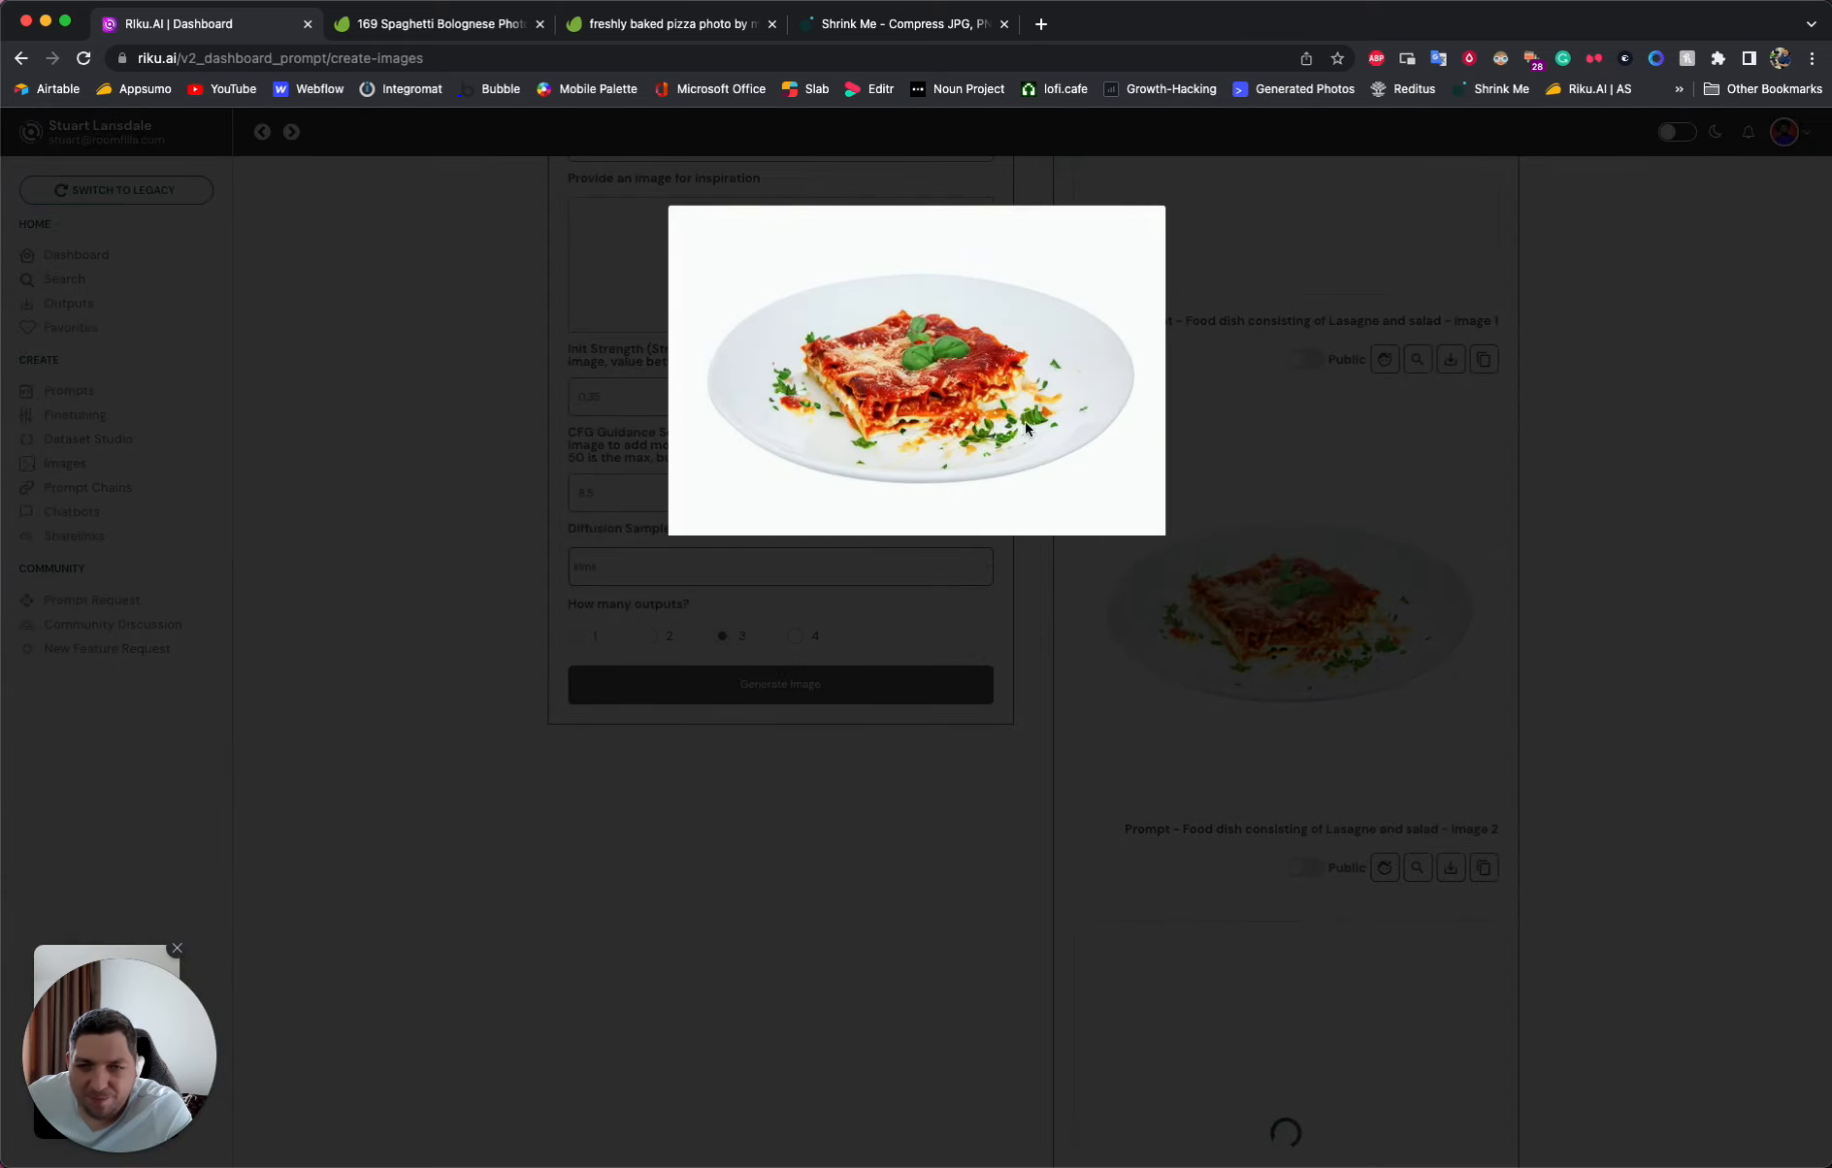
{"action": "left_click", "coordinate": [1415, 579]}
{"action": "scroll", "coordinate": [1435, 582], "scroll_direction": "down", "scroll_amount": 3}
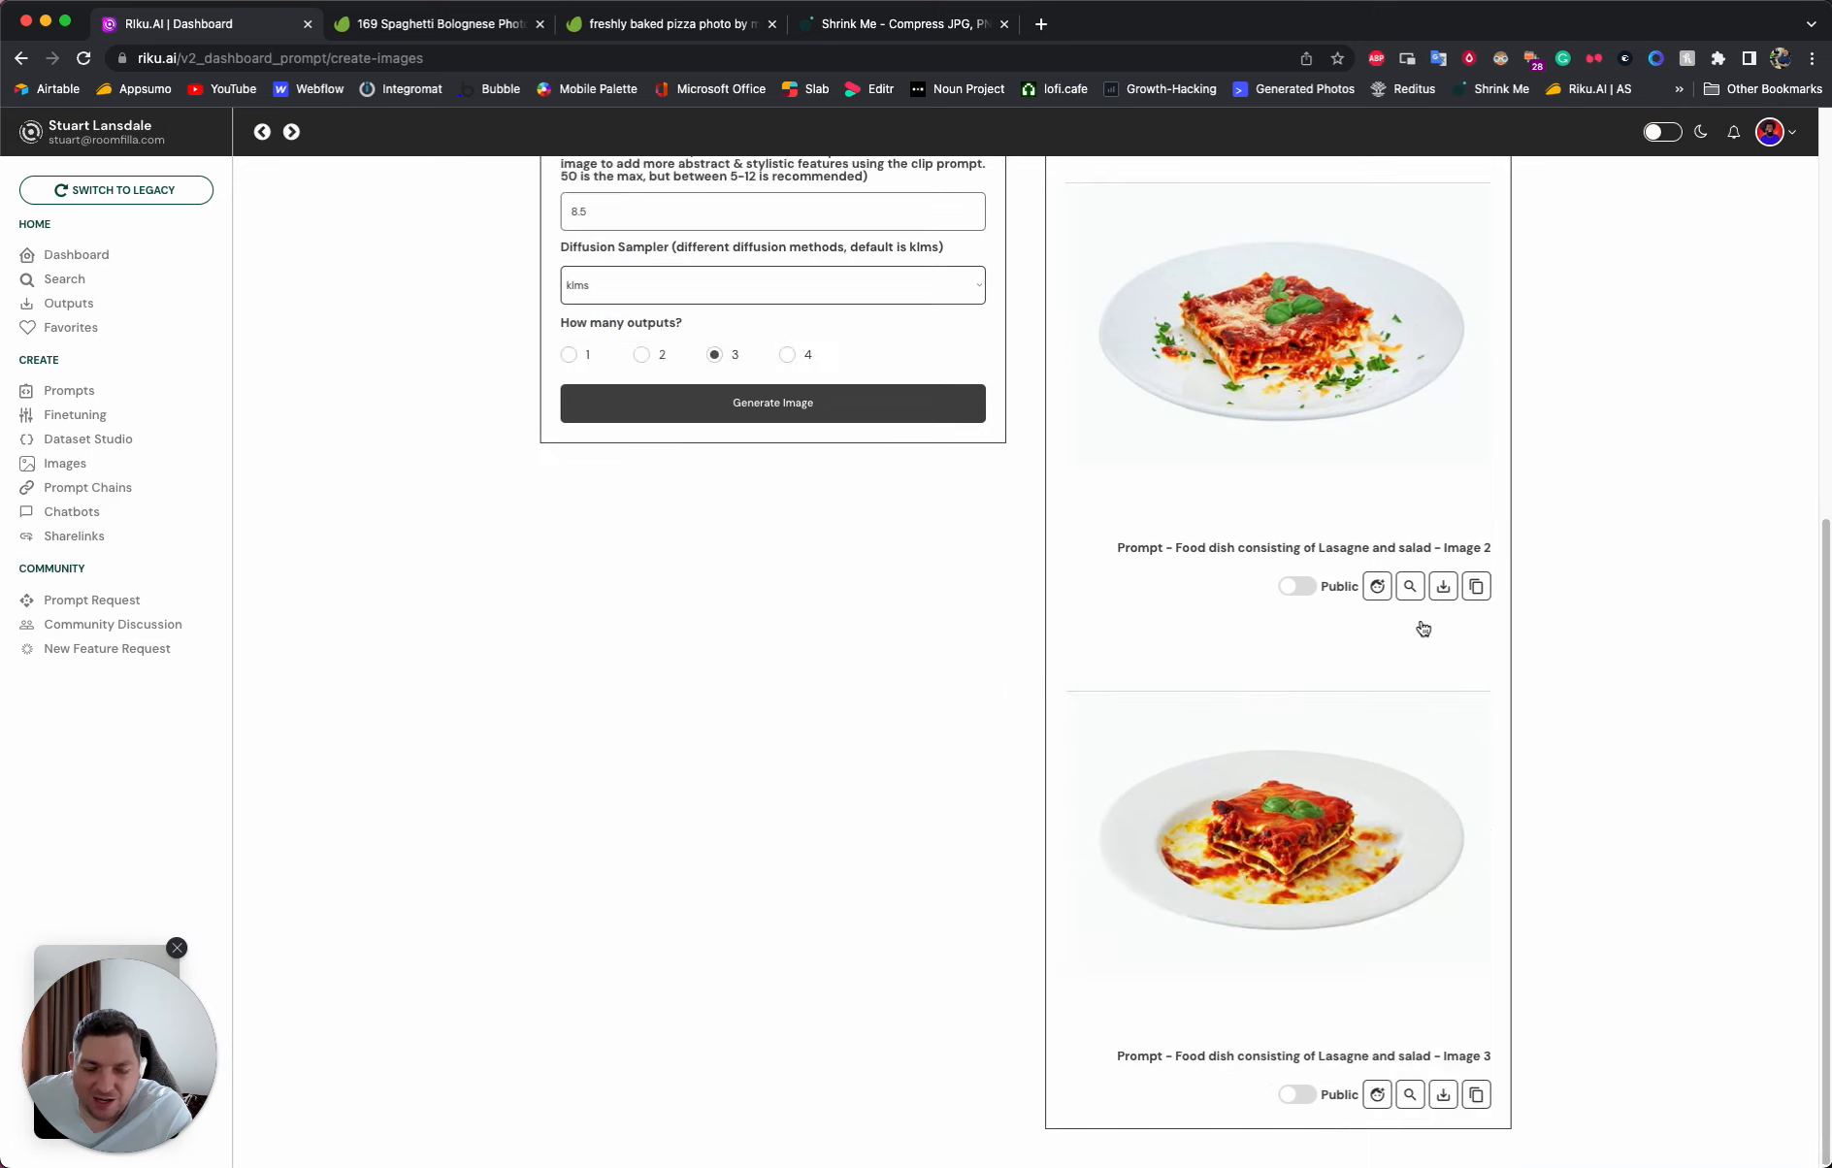
{"action": "left_click", "coordinate": [1321, 824]}
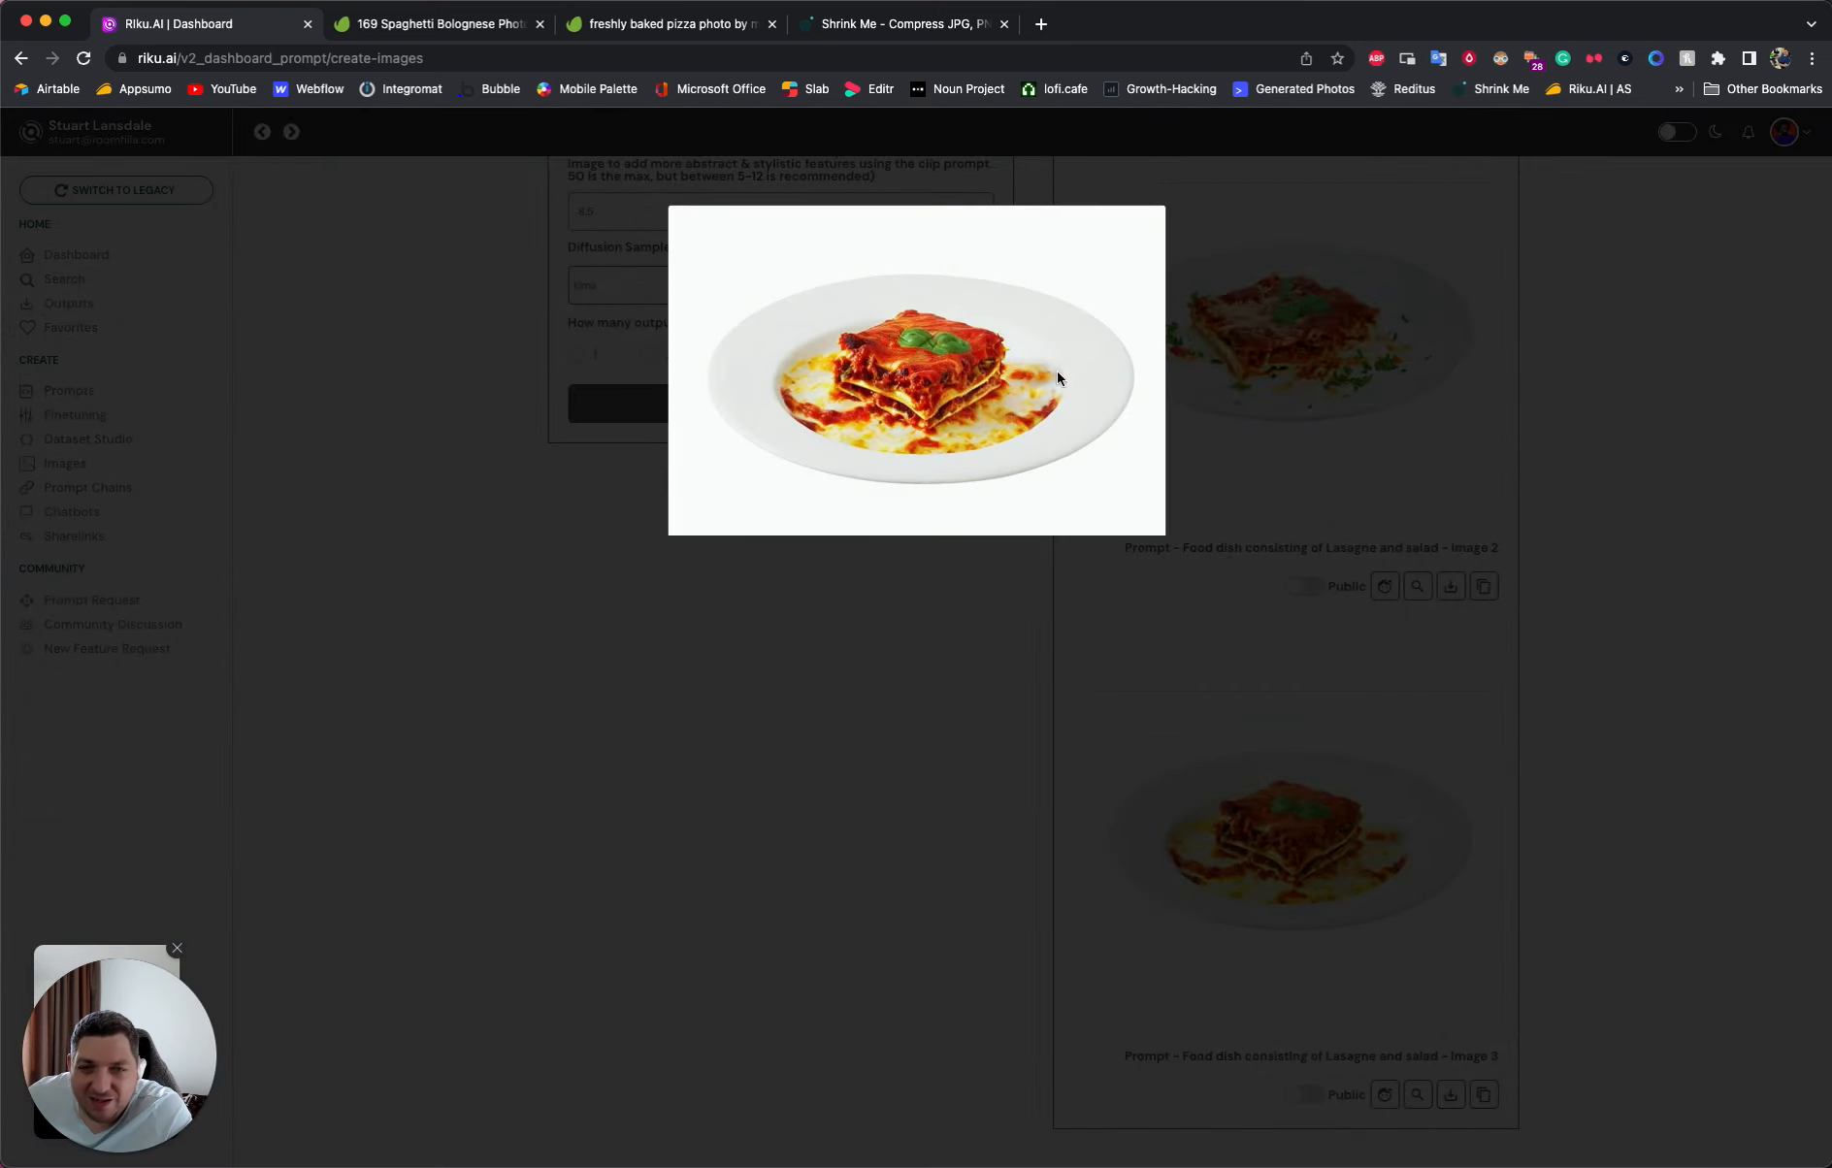
{"action": "left_click", "coordinate": [1228, 669]}
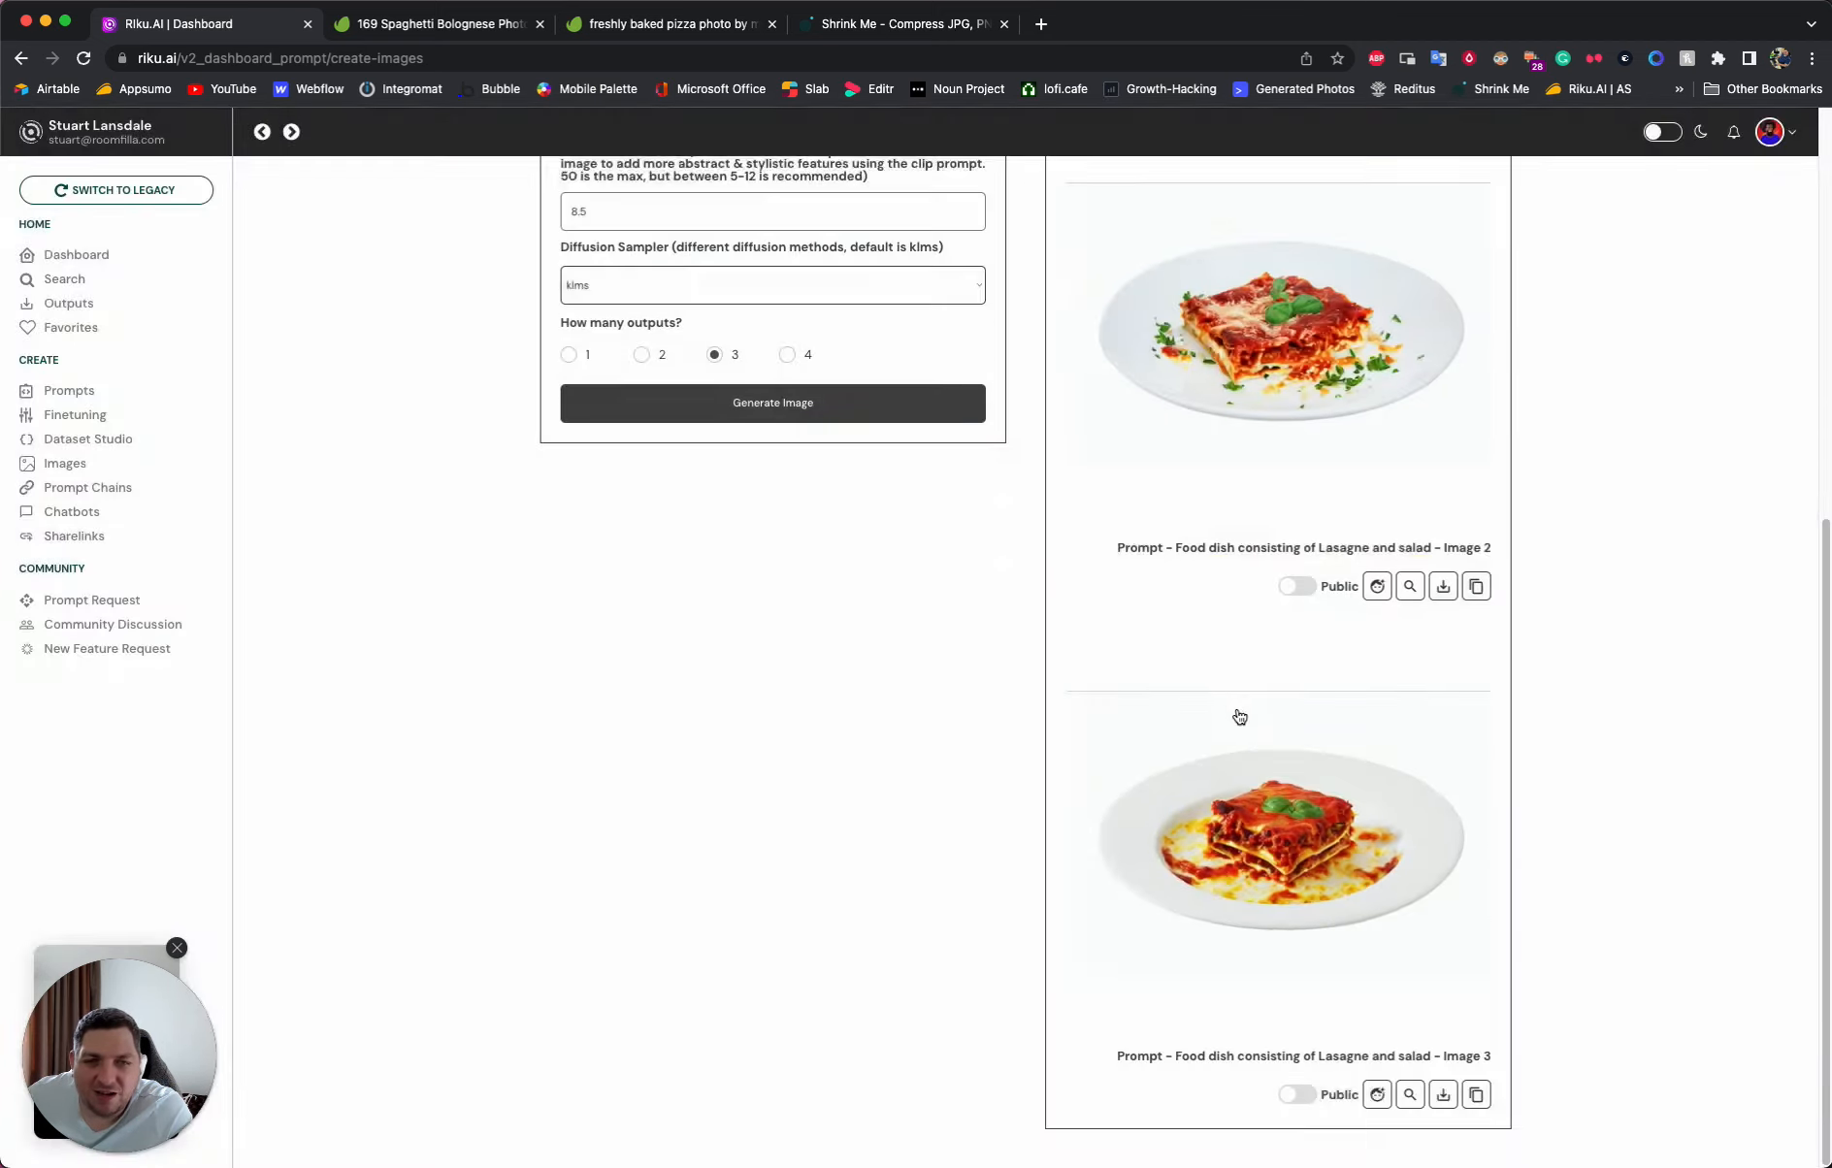
{"action": "scroll", "coordinate": [1239, 715], "scroll_direction": "up", "scroll_amount": 7}
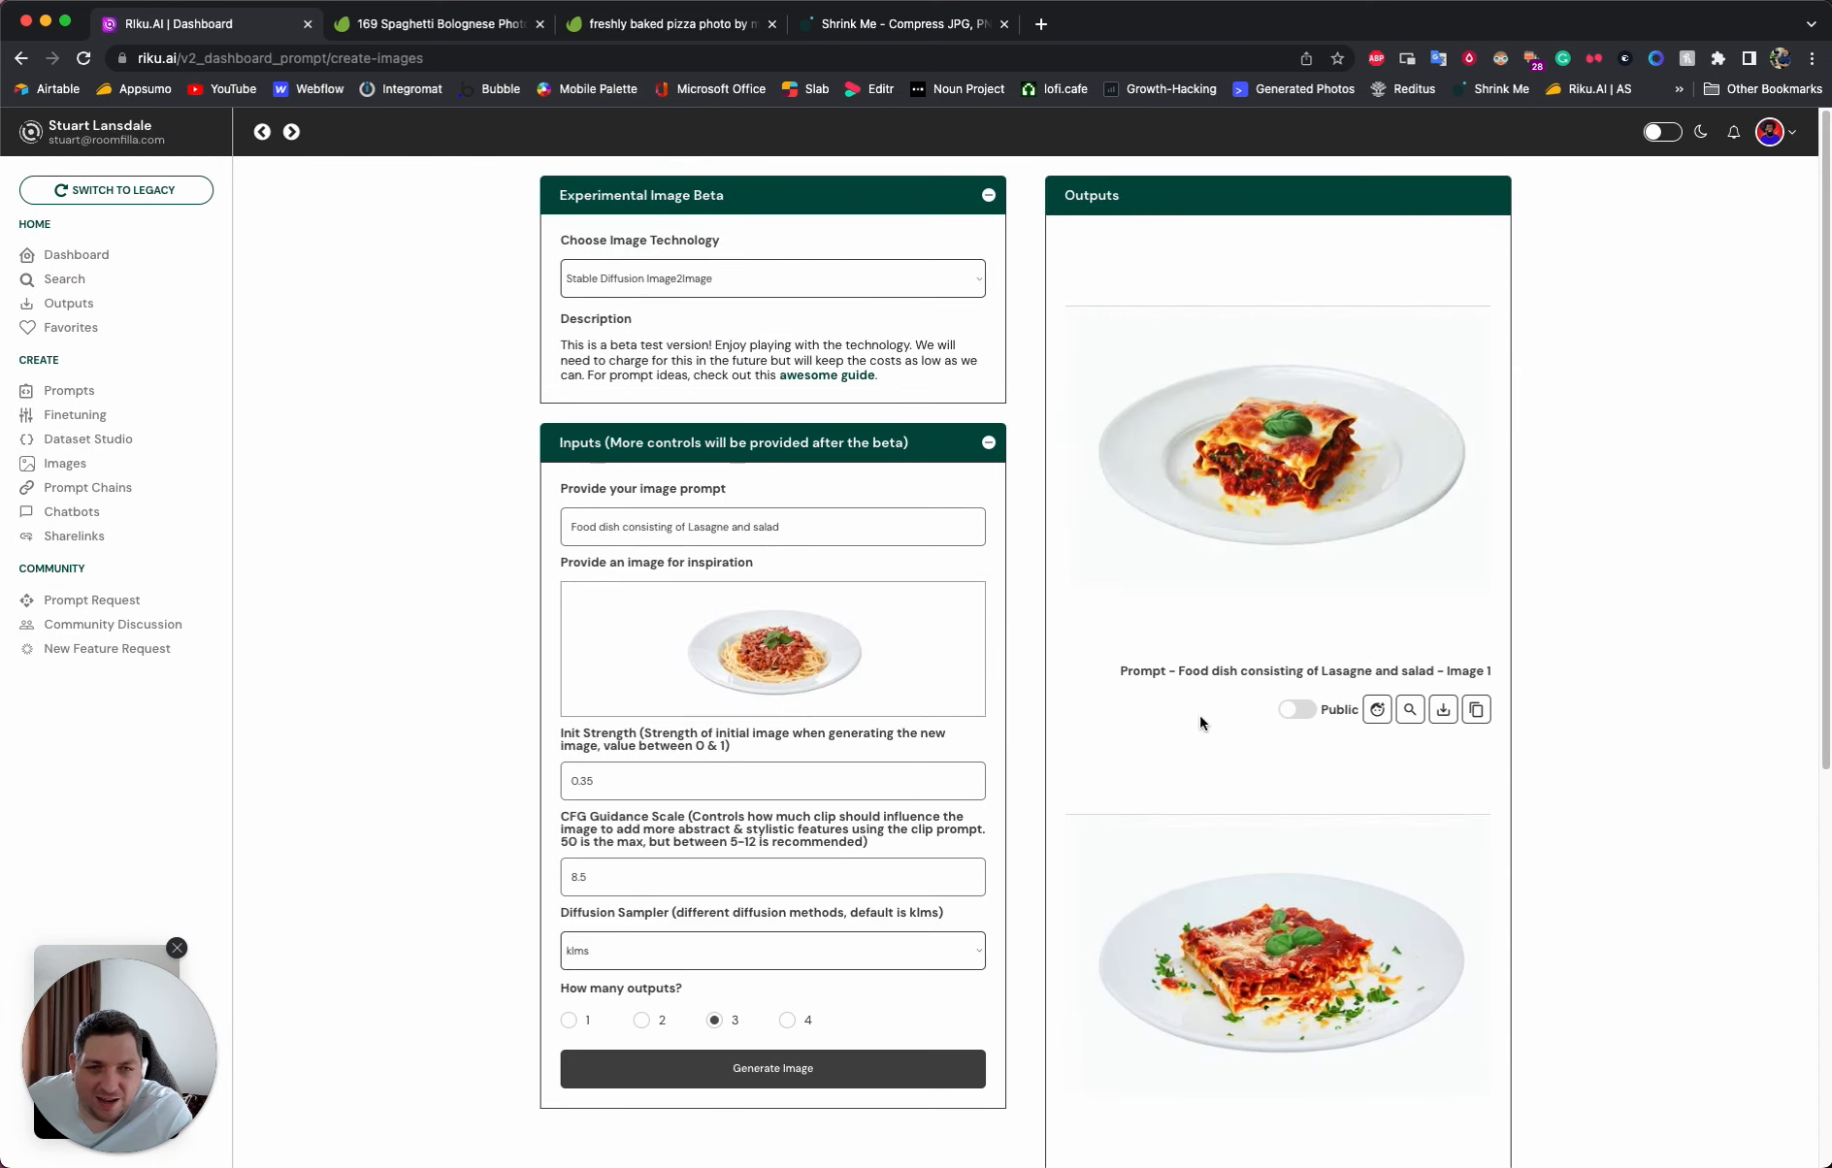
{"action": "left_click", "coordinate": [1268, 427]}
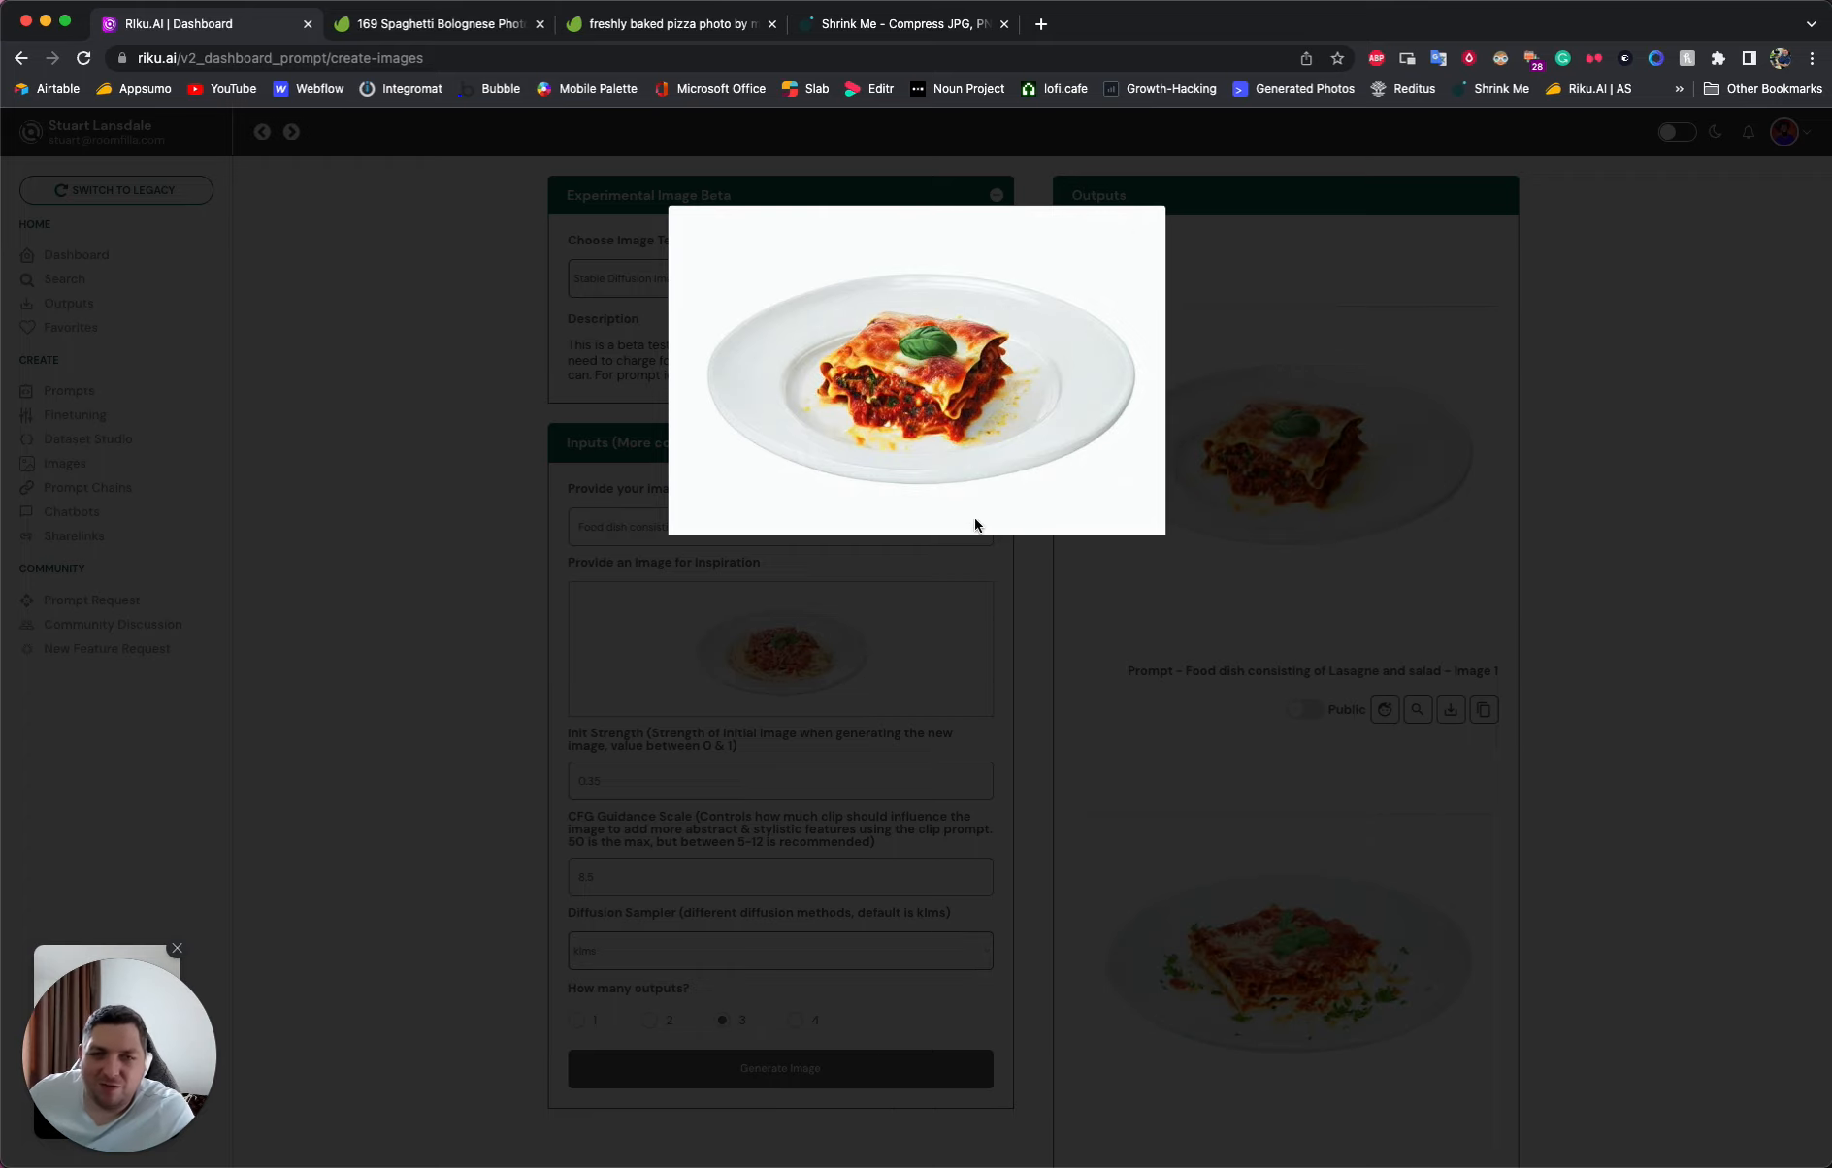
{"action": "left_click", "coordinate": [1314, 474]}
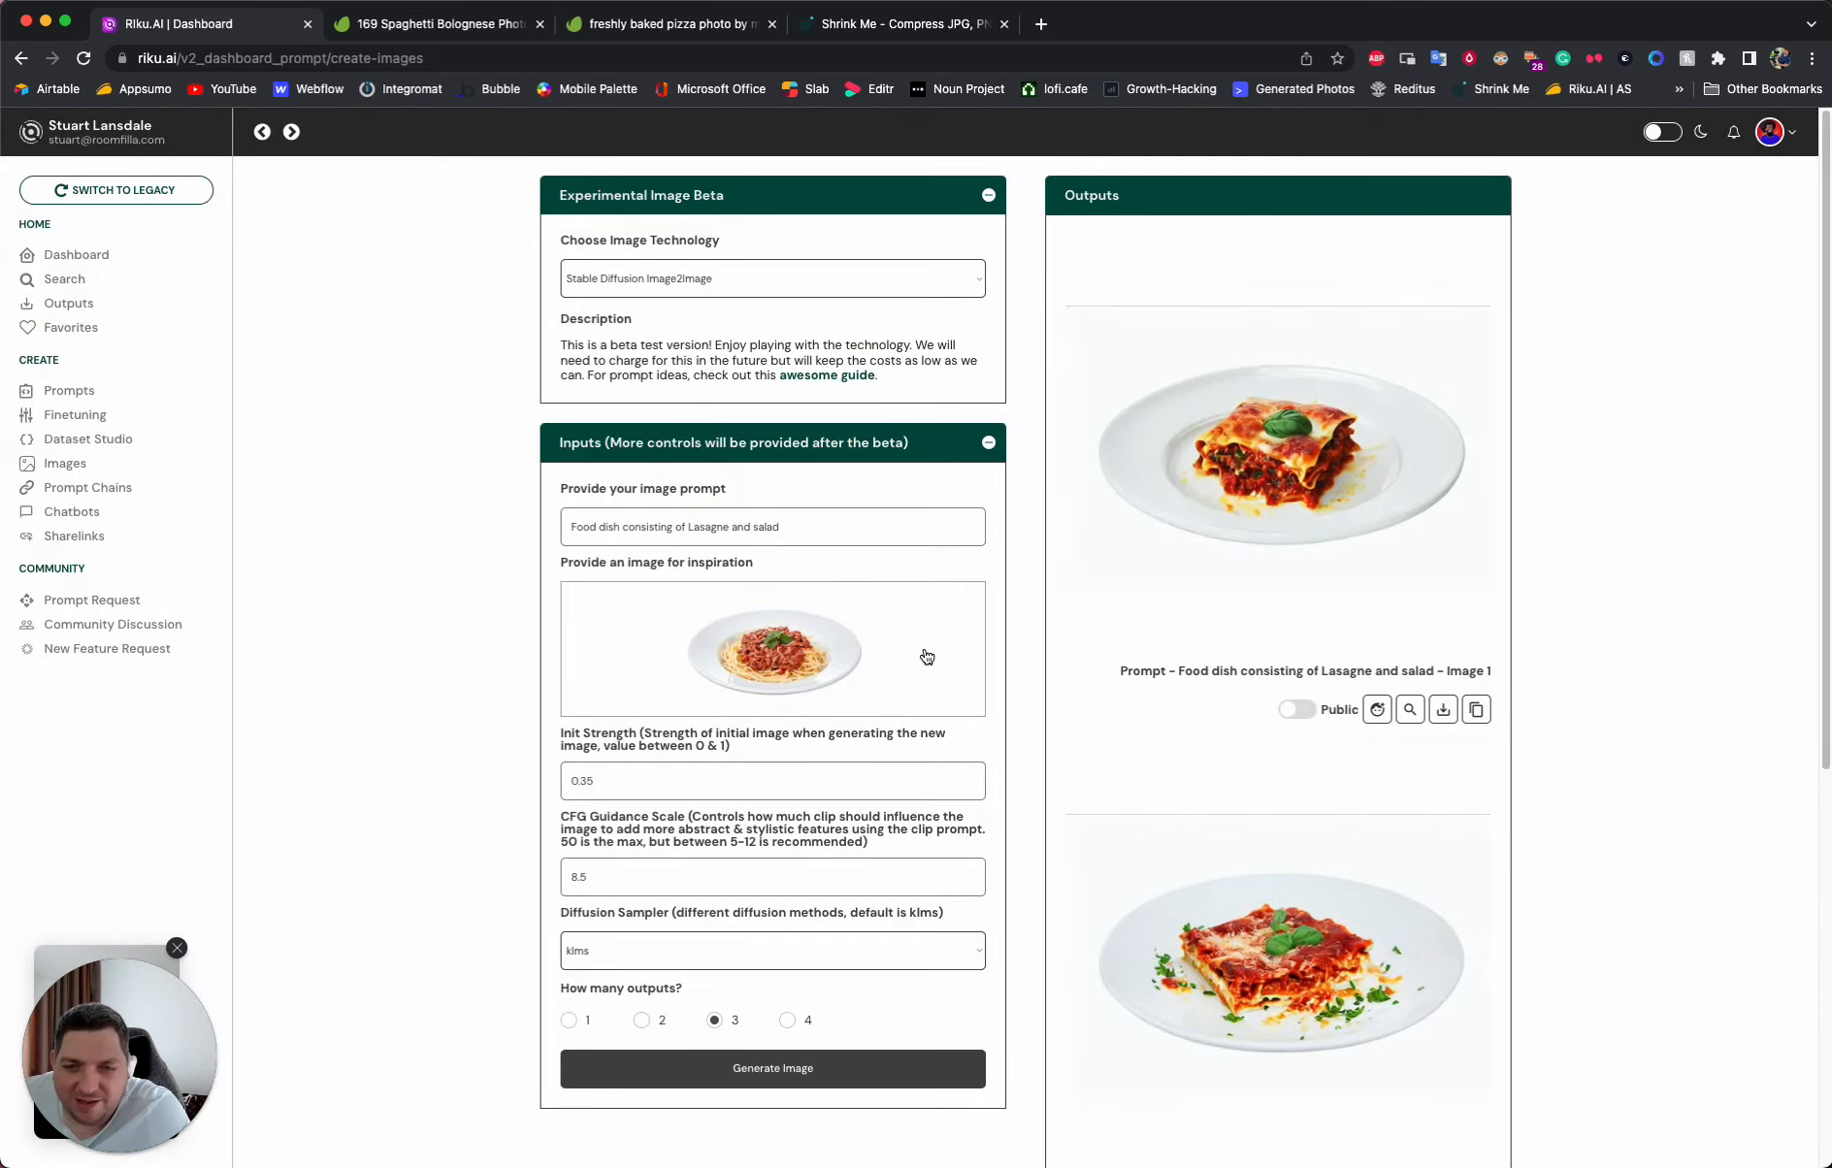
- Replace the image prompt with "Food dish consisting of chicken pot pie" and generate the images
{"action": "triple_click", "coordinate": [686, 525]}
{"action": "type", "text": "F"}
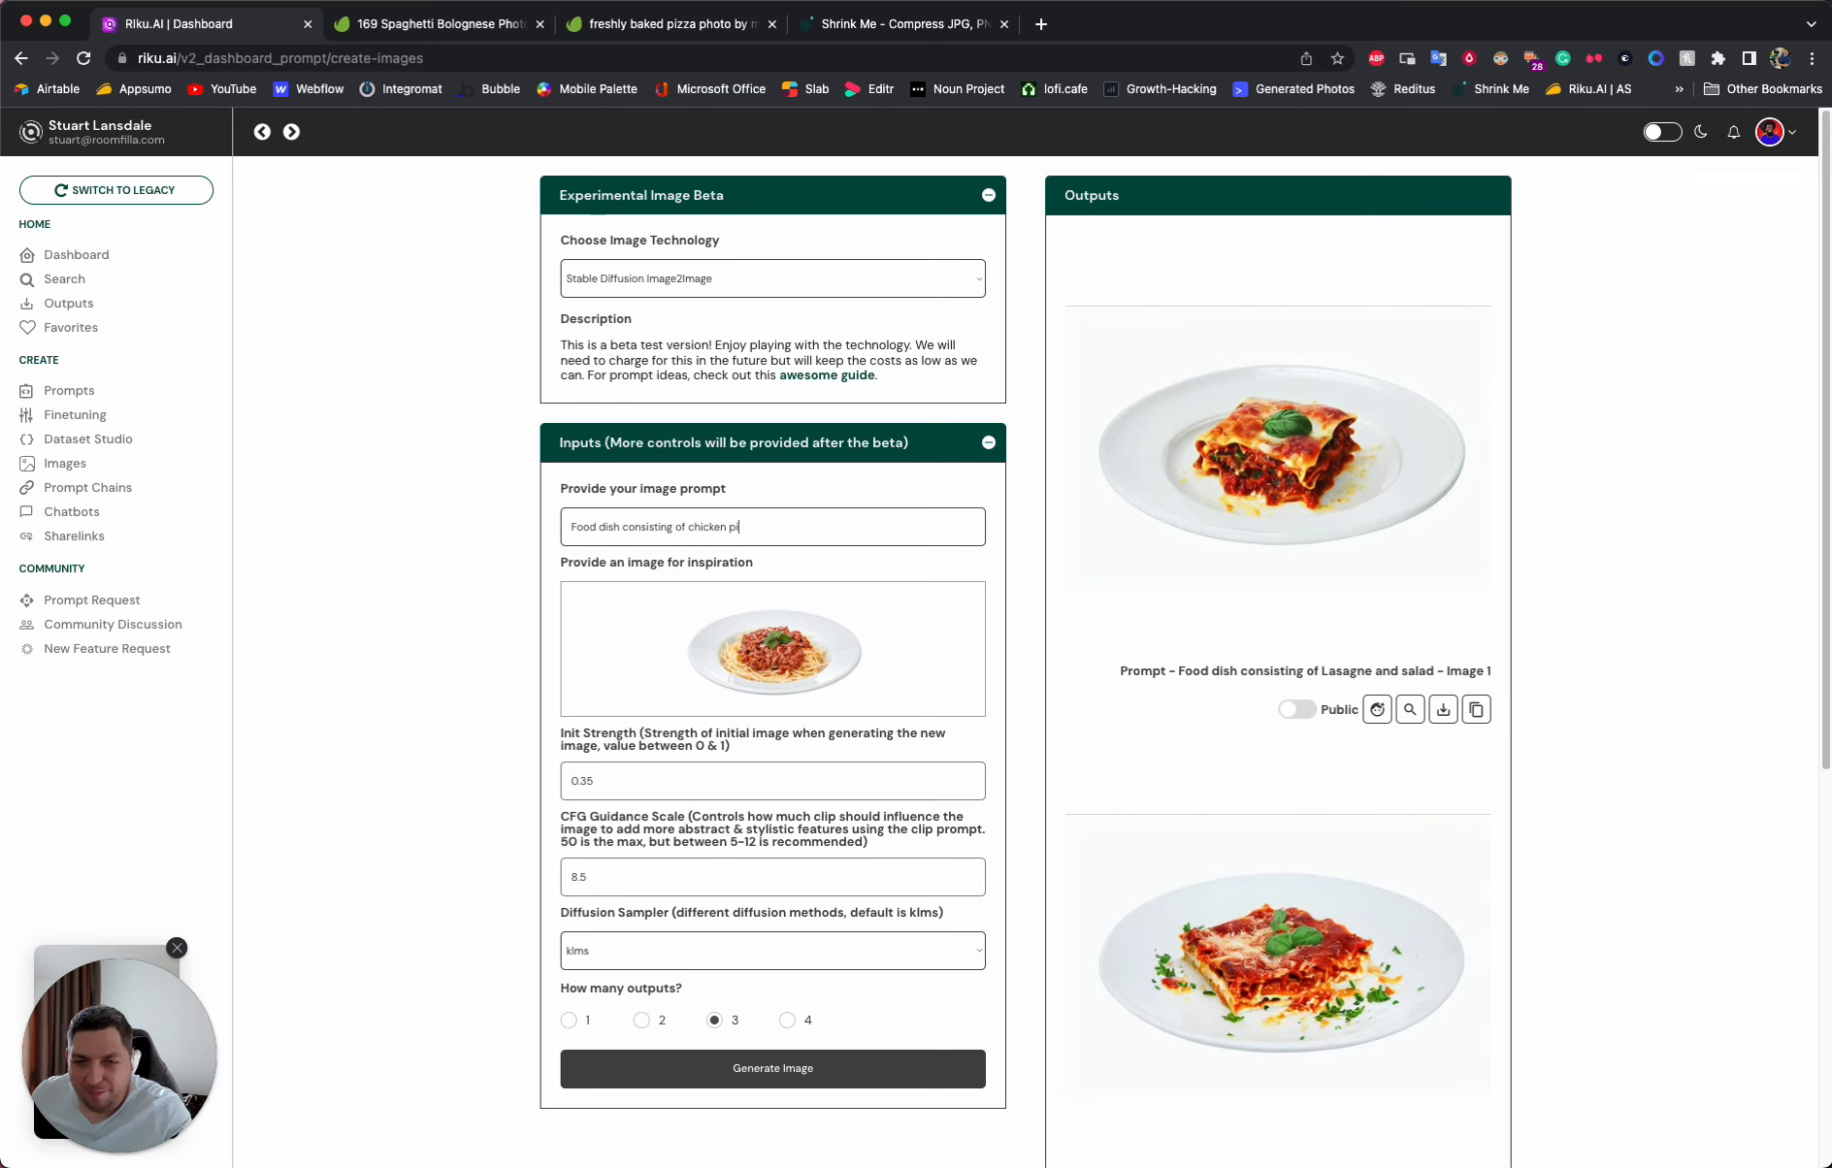
{"action": "left_click", "coordinate": [815, 1079]}
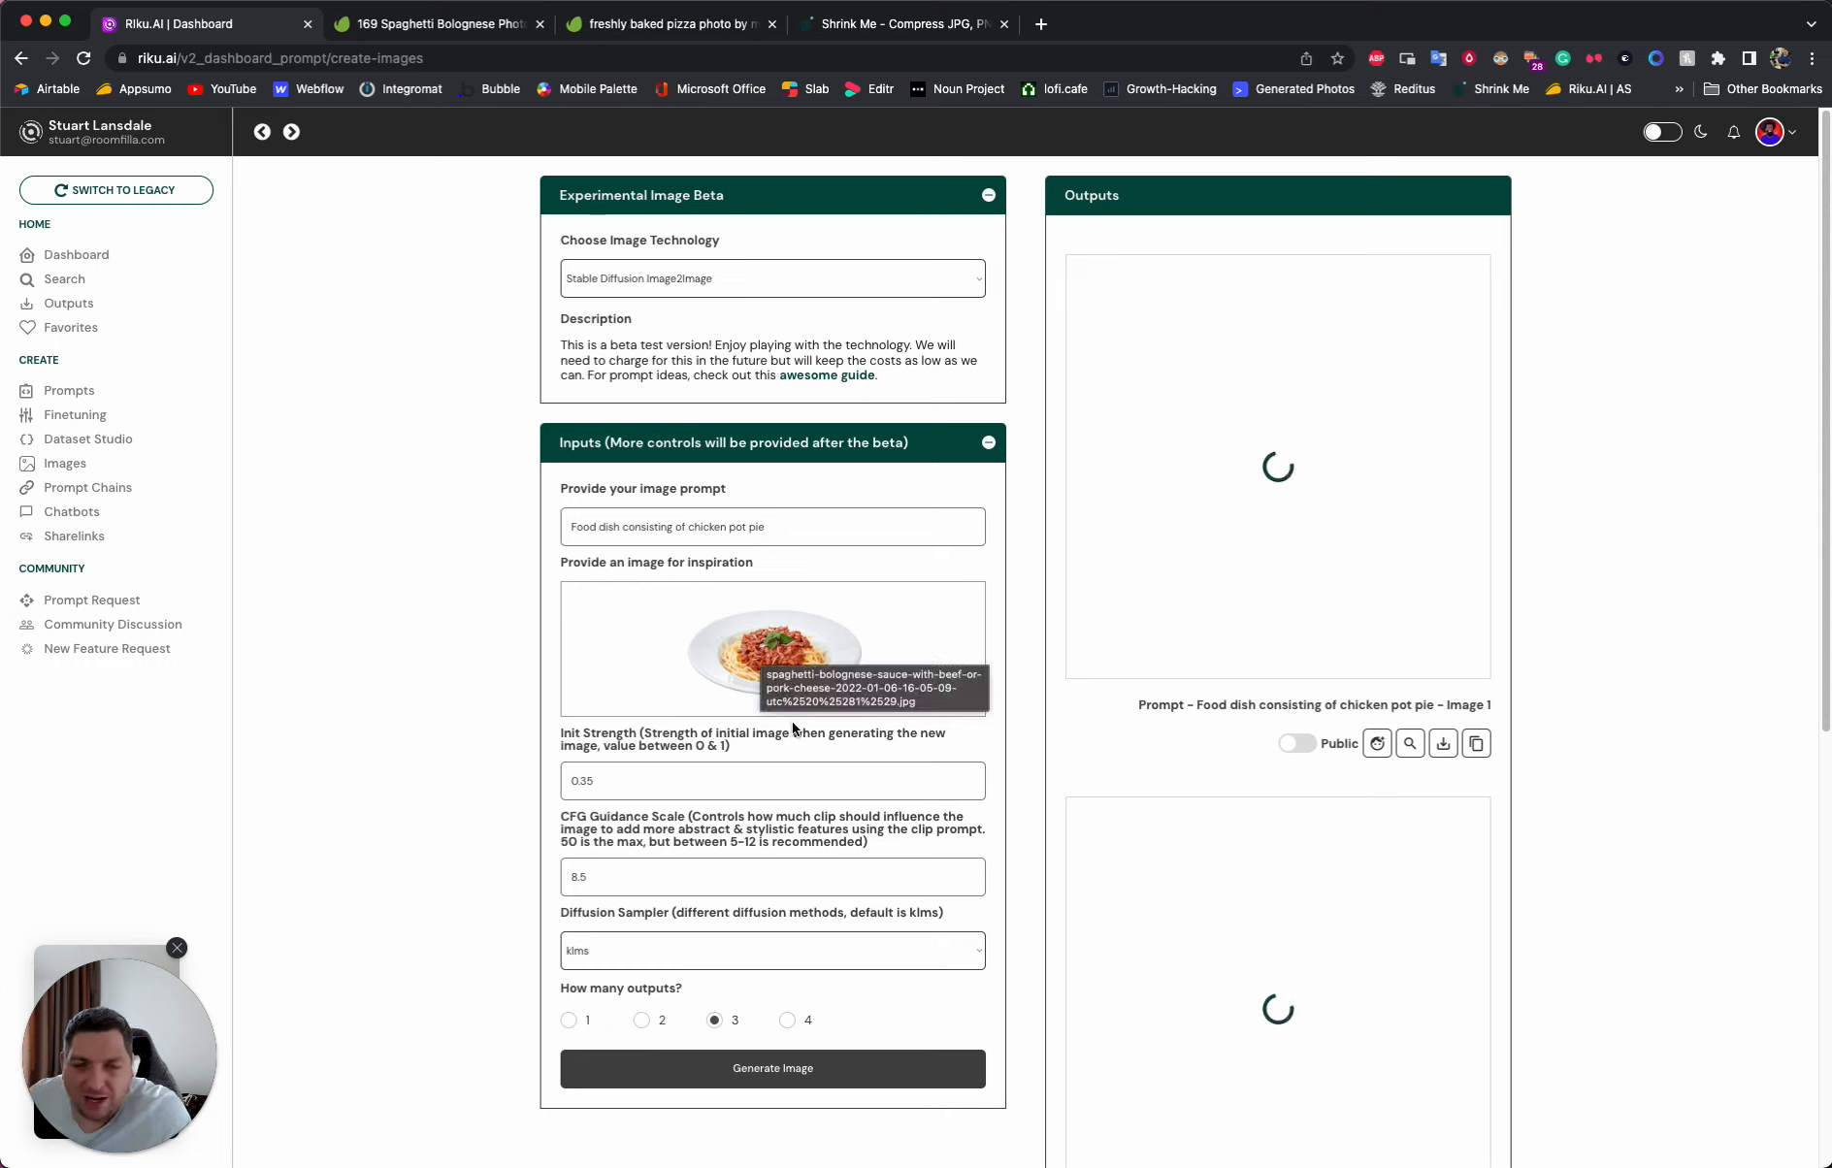
- Examine the three chicken pot pie images generated from the spaghetti bolognese photo
{"action": "double_click", "coordinate": [610, 776]}
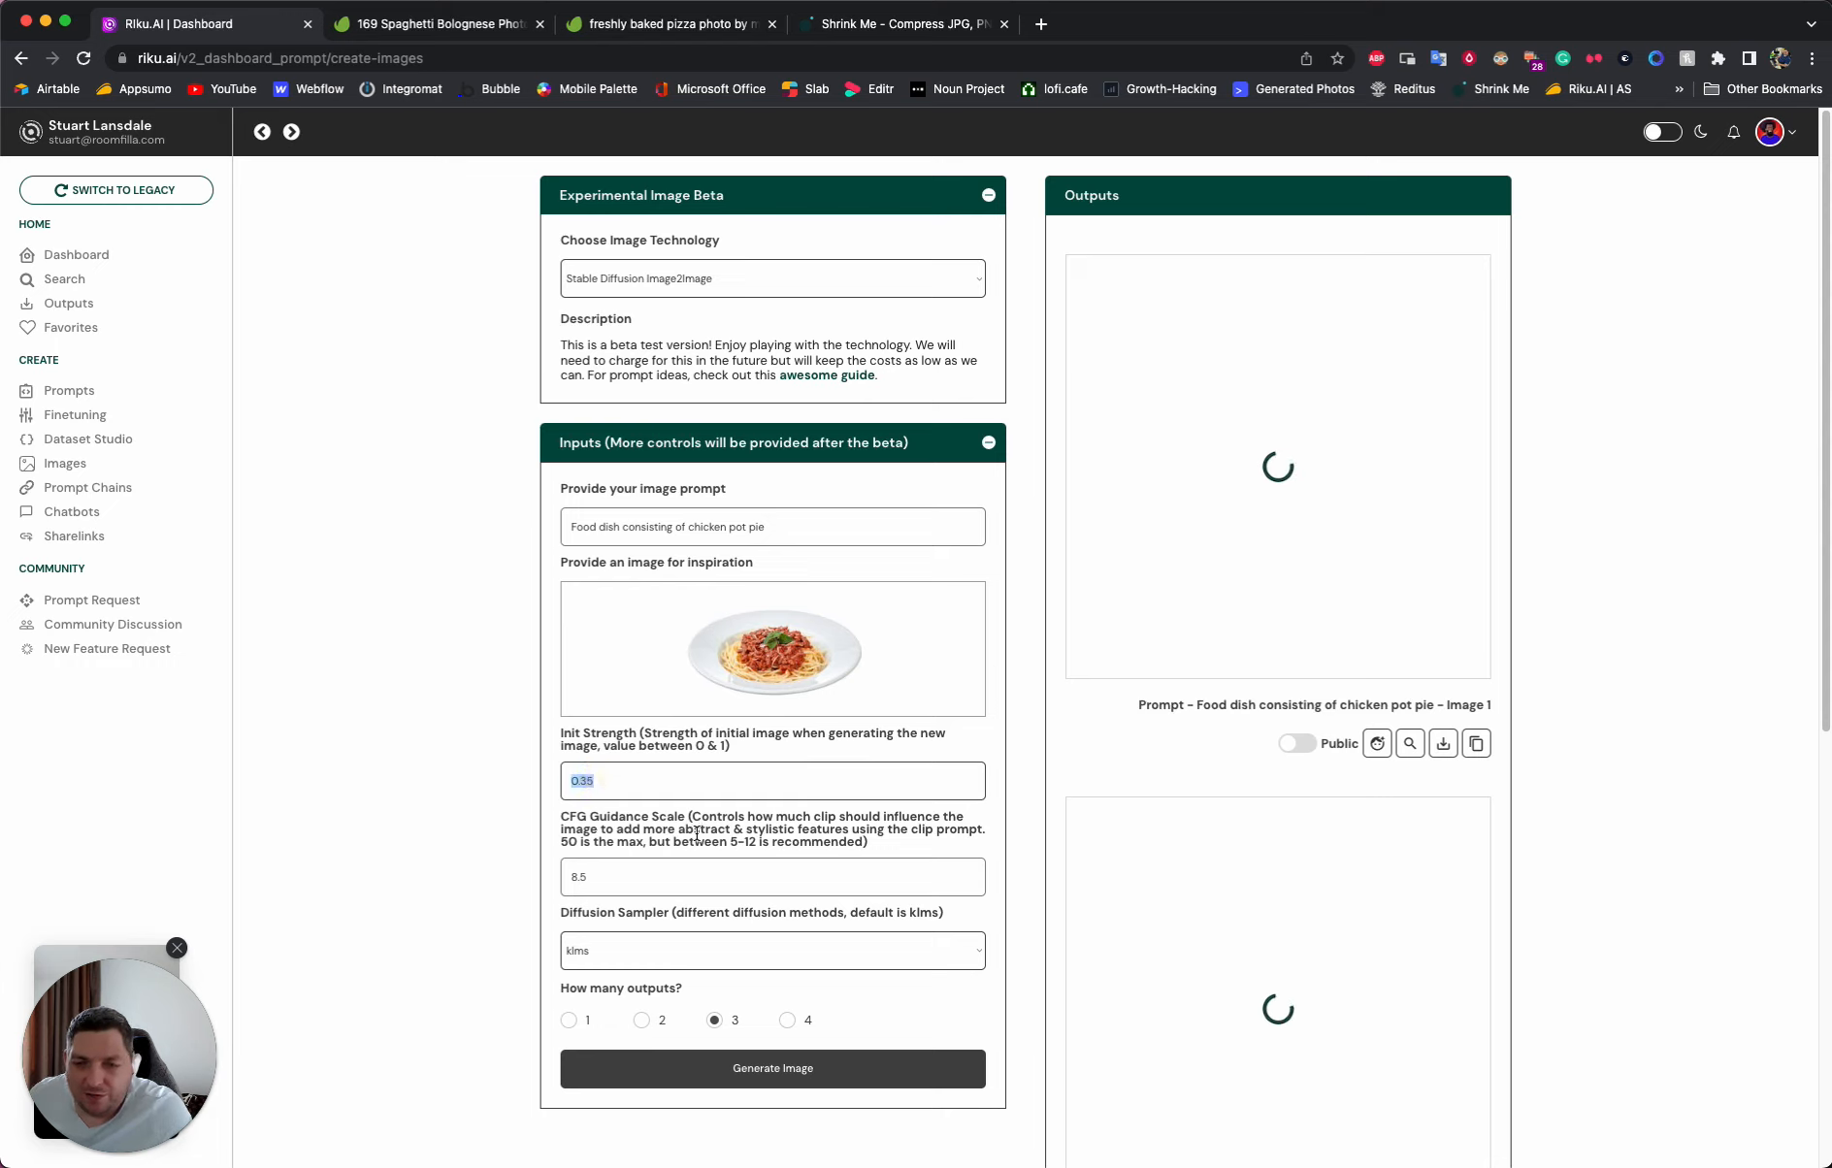
{"action": "left_click", "coordinate": [636, 778]}
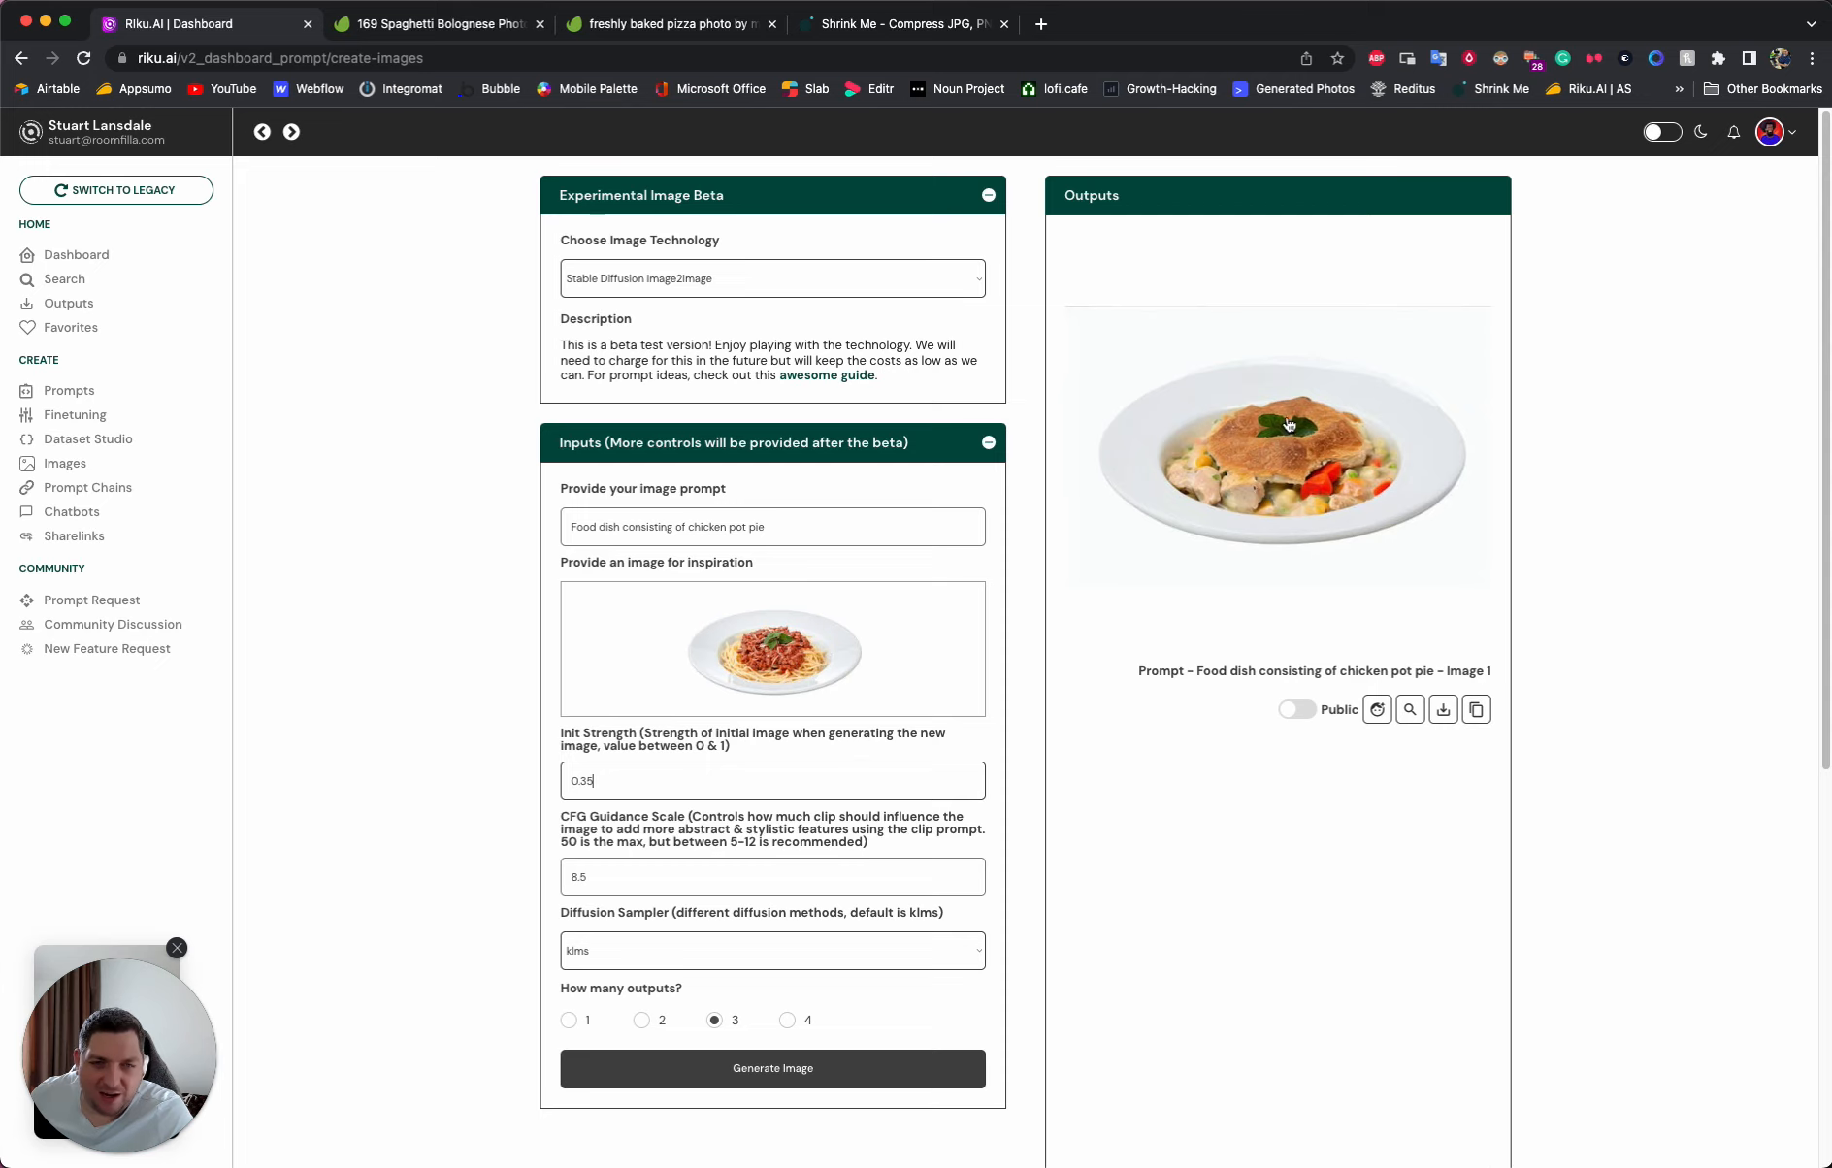
{"action": "scroll", "coordinate": [1329, 781], "scroll_direction": "down", "scroll_amount": 5}
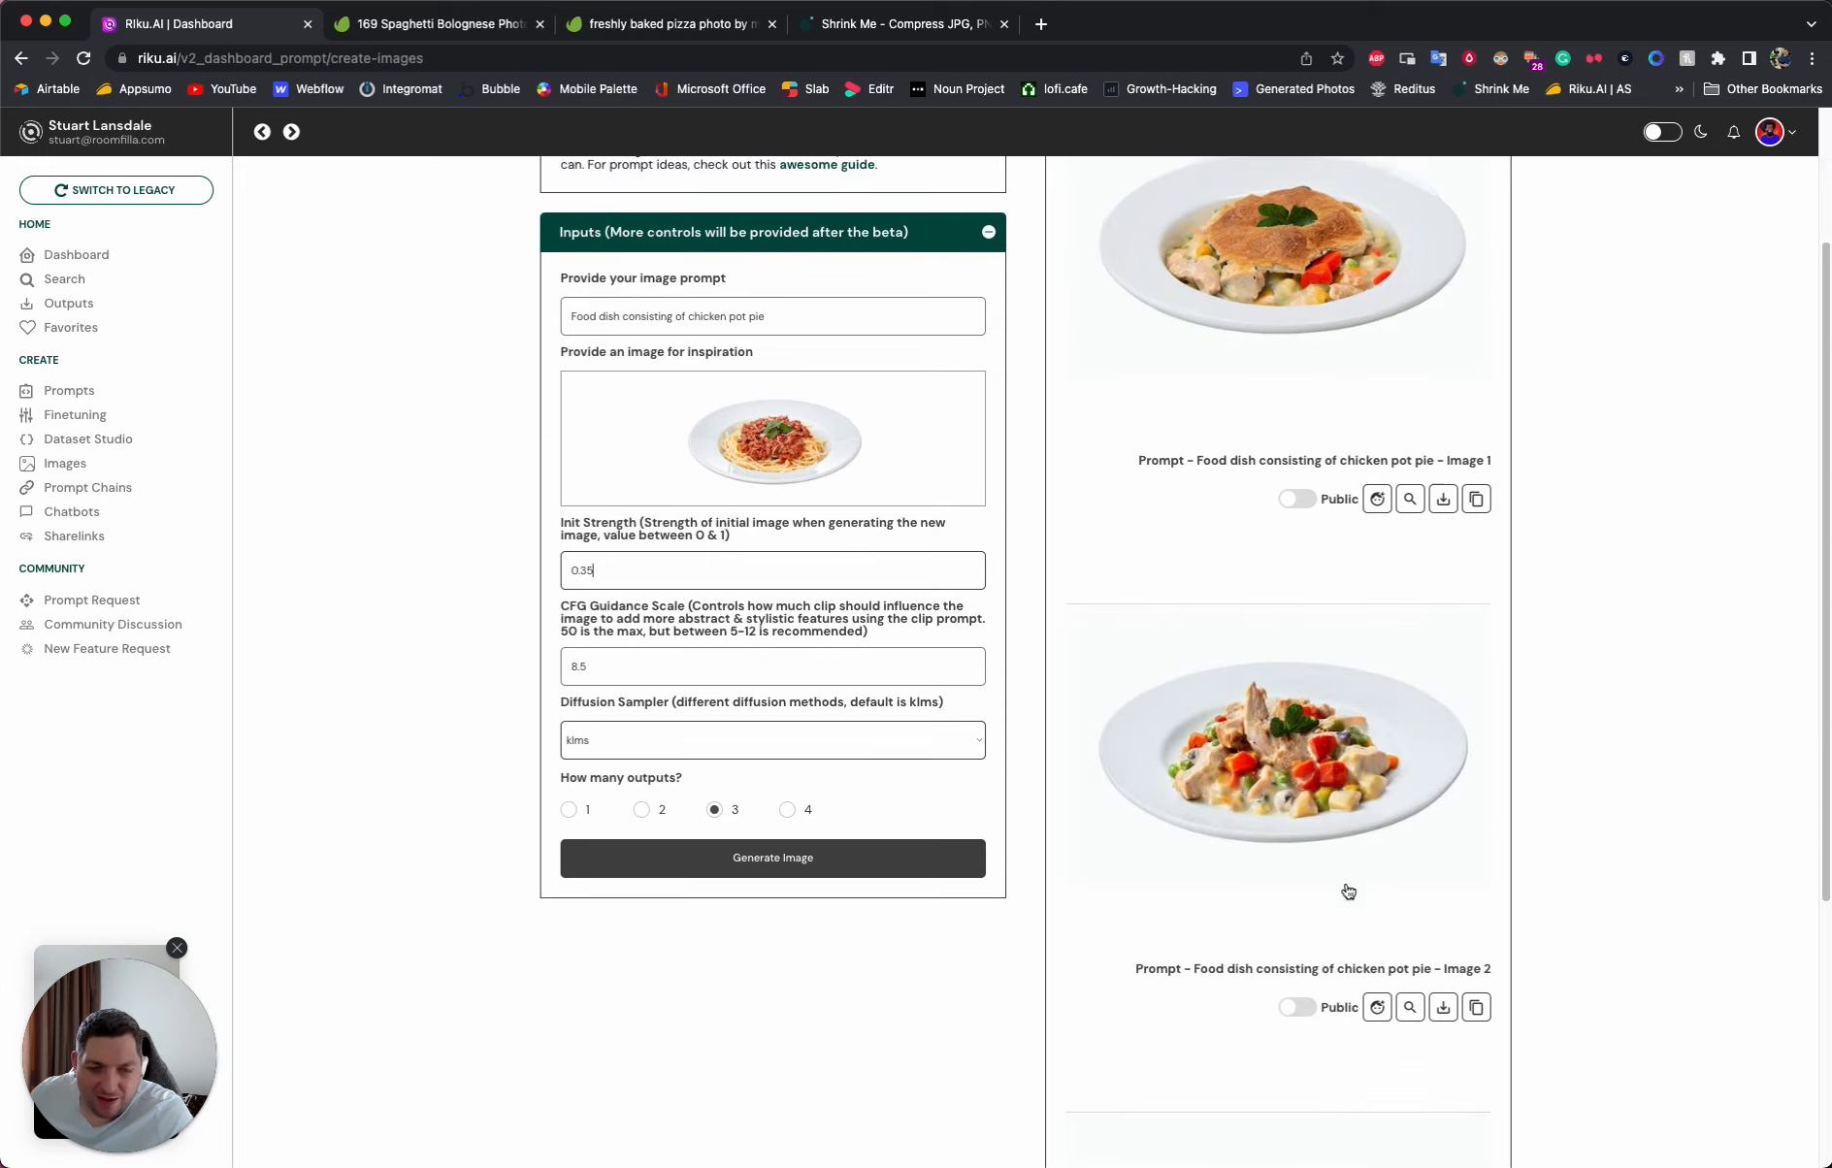
{"action": "scroll", "coordinate": [1266, 718], "scroll_direction": "down", "scroll_amount": 2}
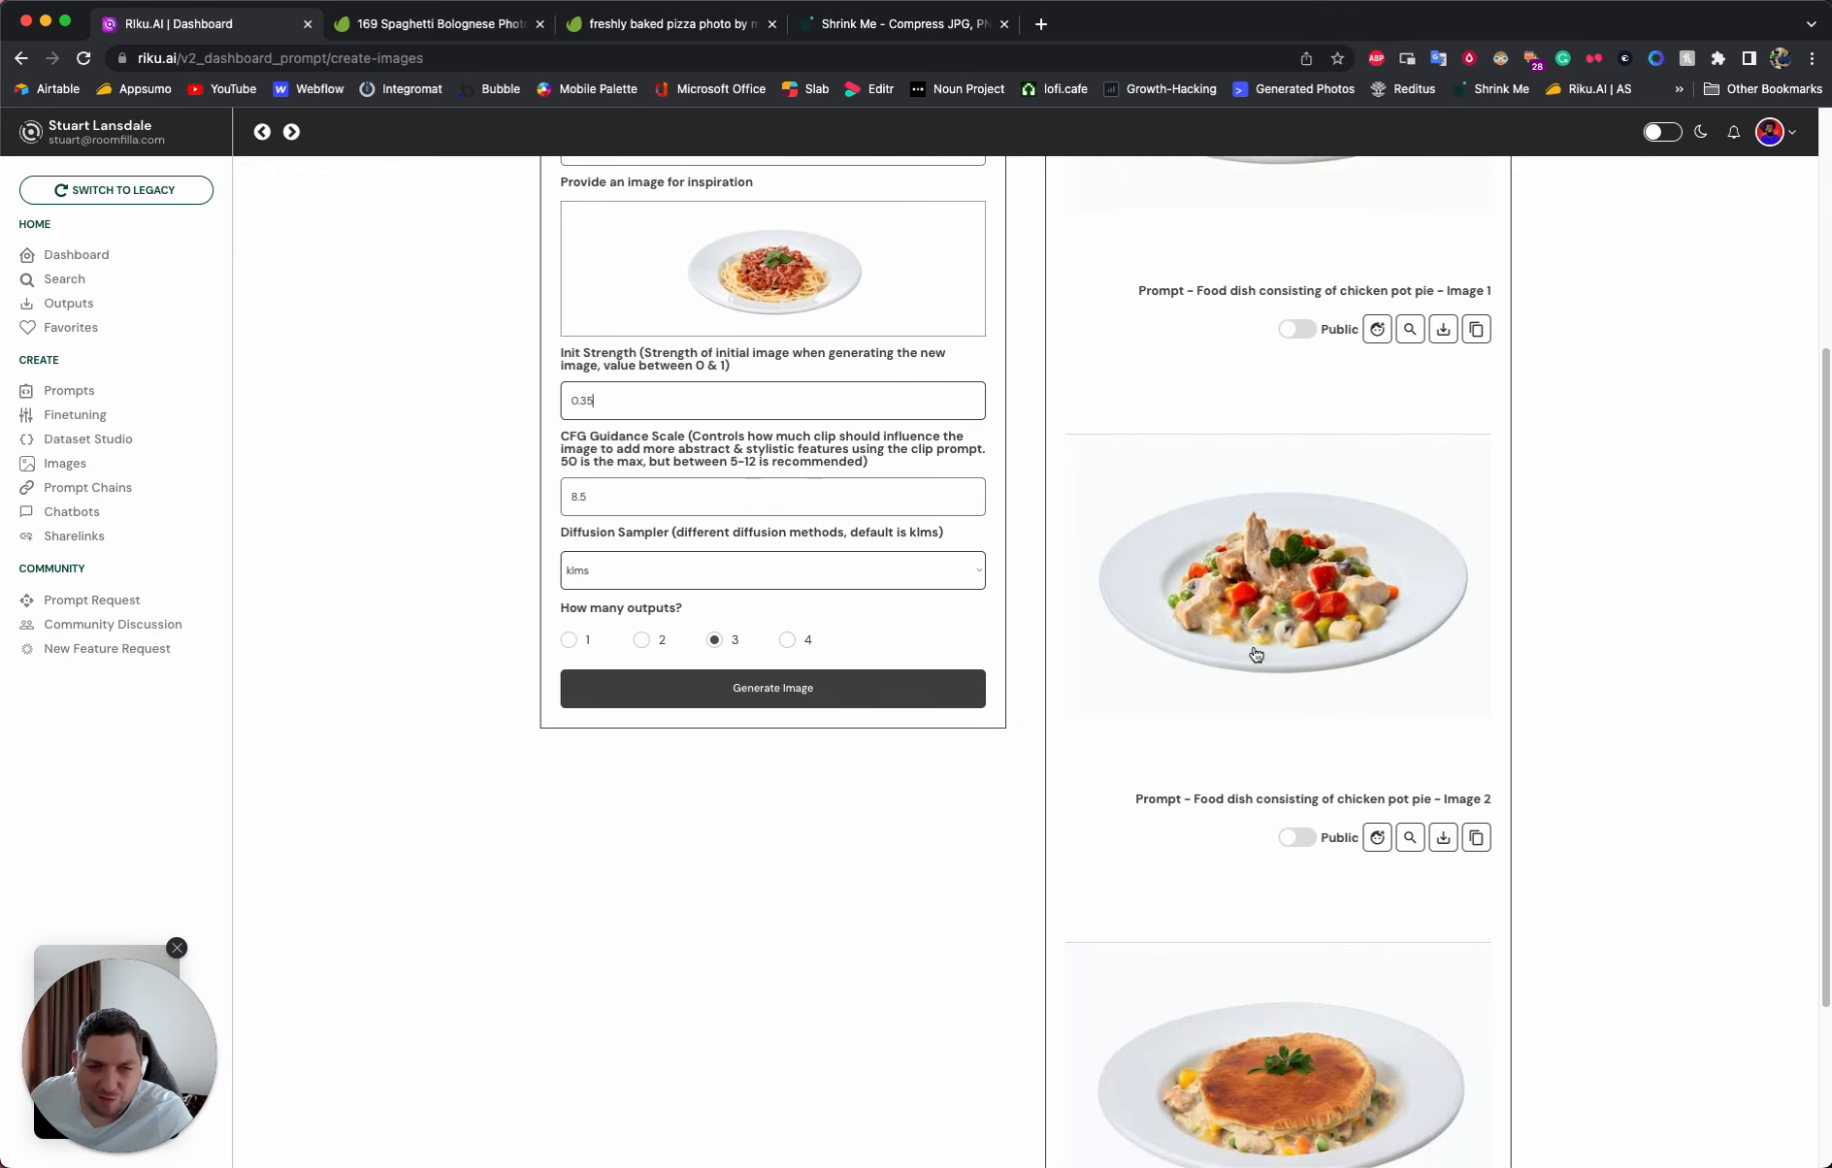
{"action": "scroll", "coordinate": [1305, 582], "scroll_direction": "down", "scroll_amount": 2}
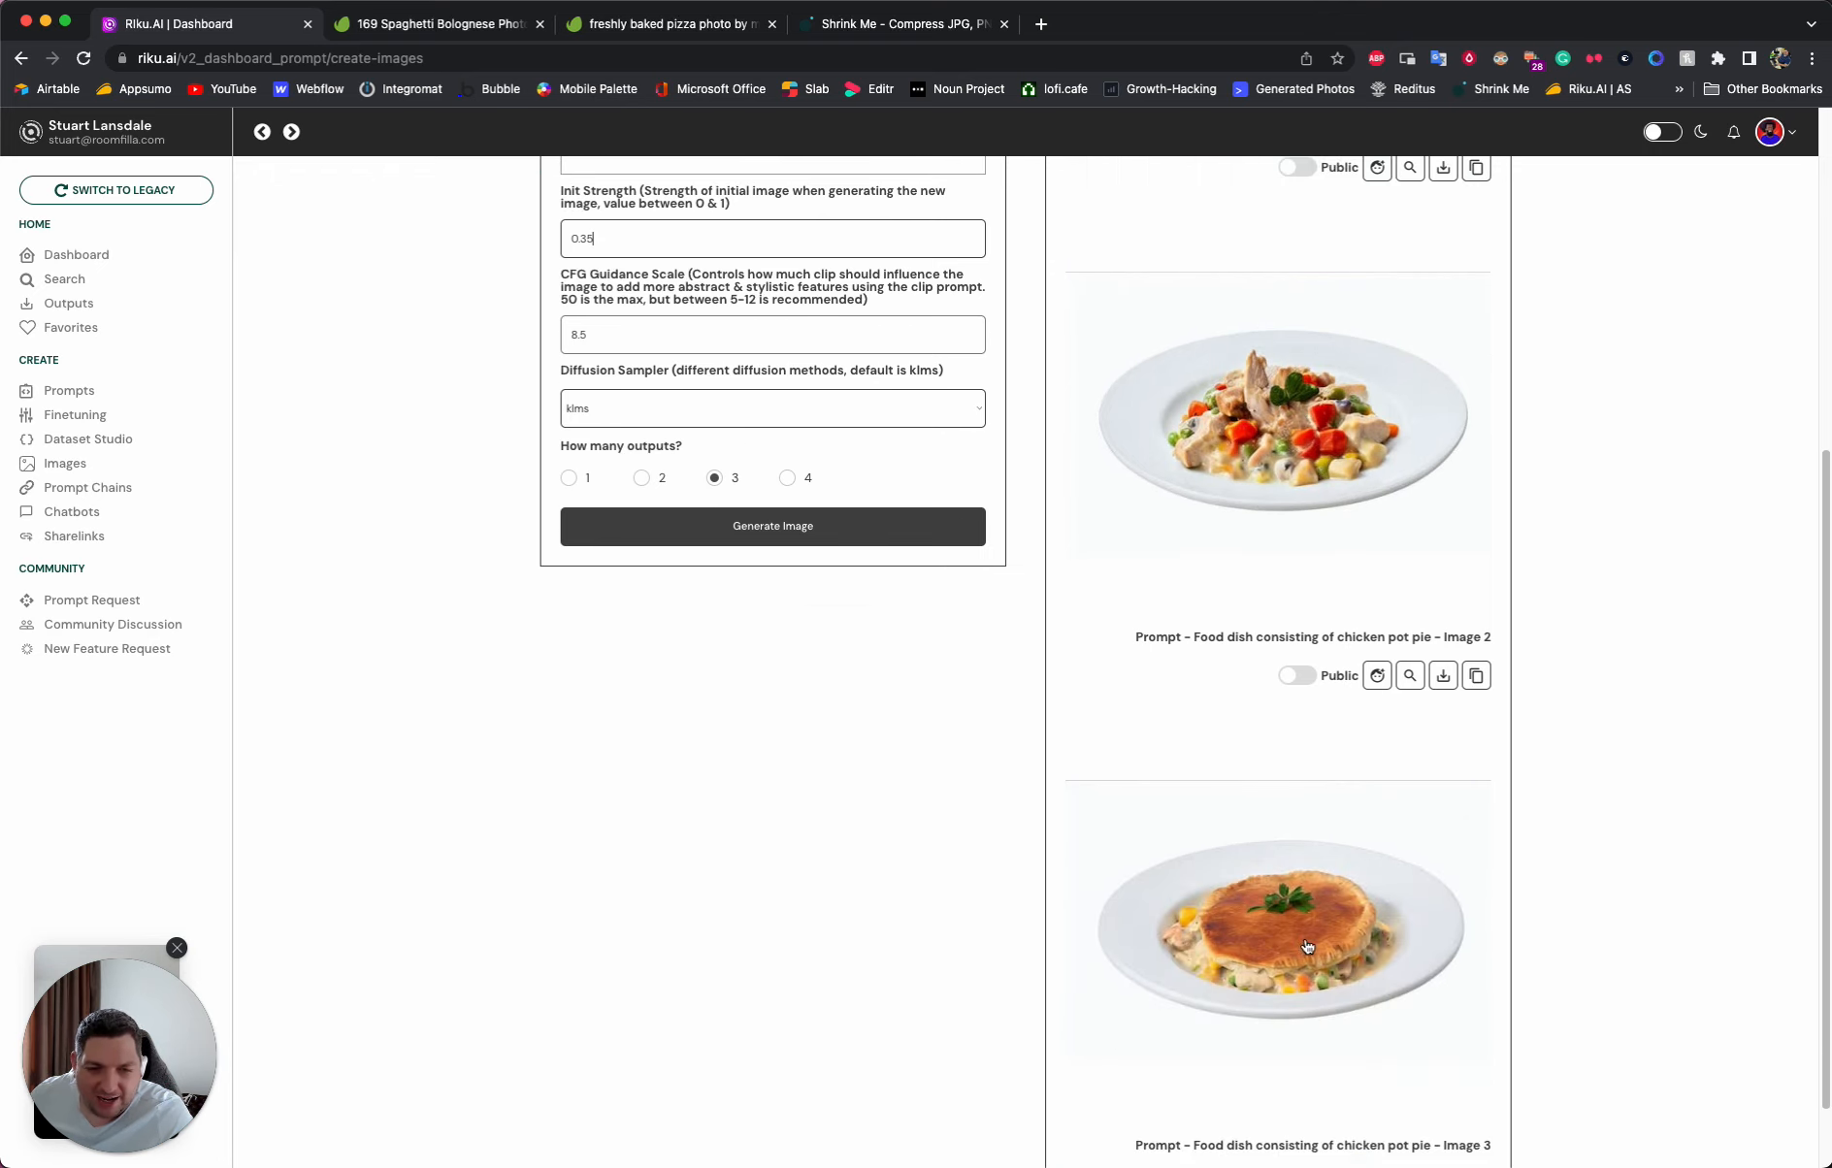
{"action": "scroll", "coordinate": [1307, 946], "scroll_direction": "down", "scroll_amount": 1}
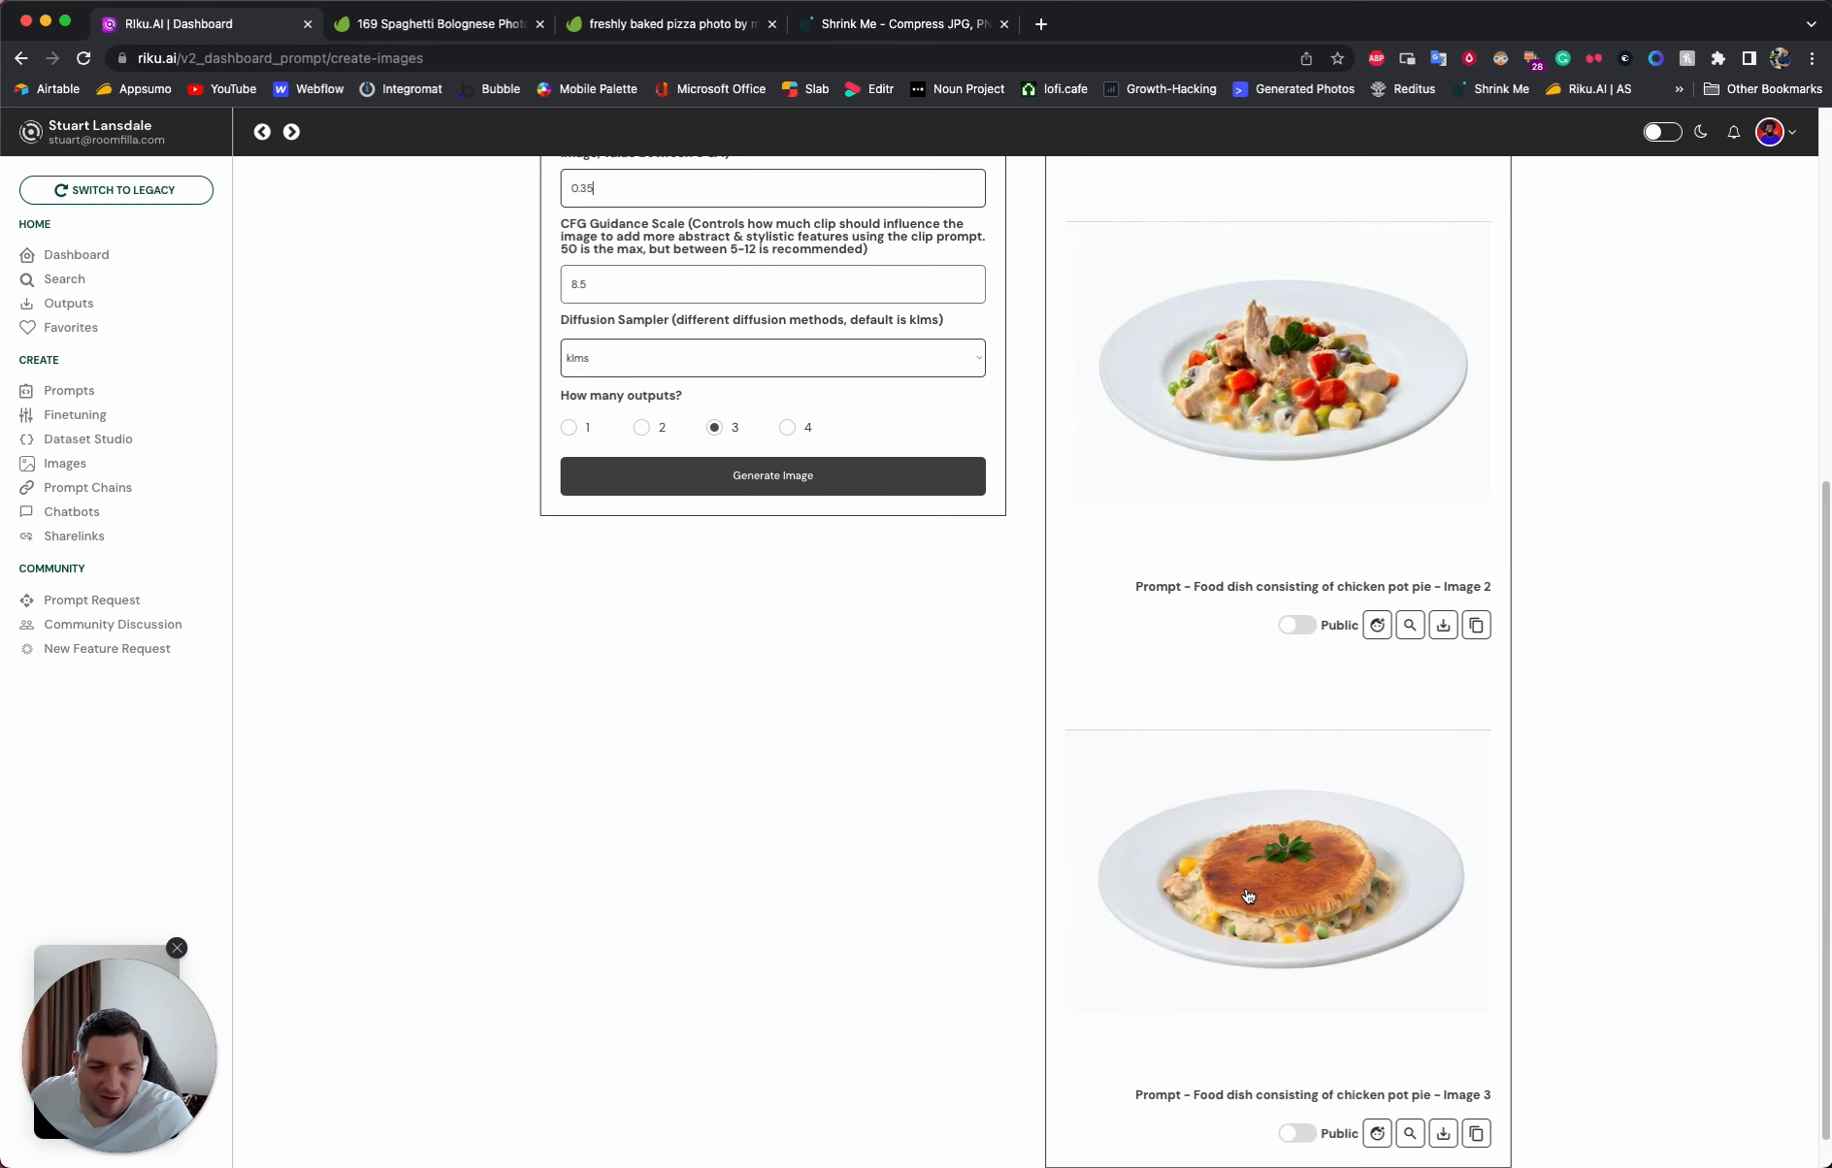
{"action": "scroll", "coordinate": [1245, 895], "scroll_direction": "up", "scroll_amount": 5}
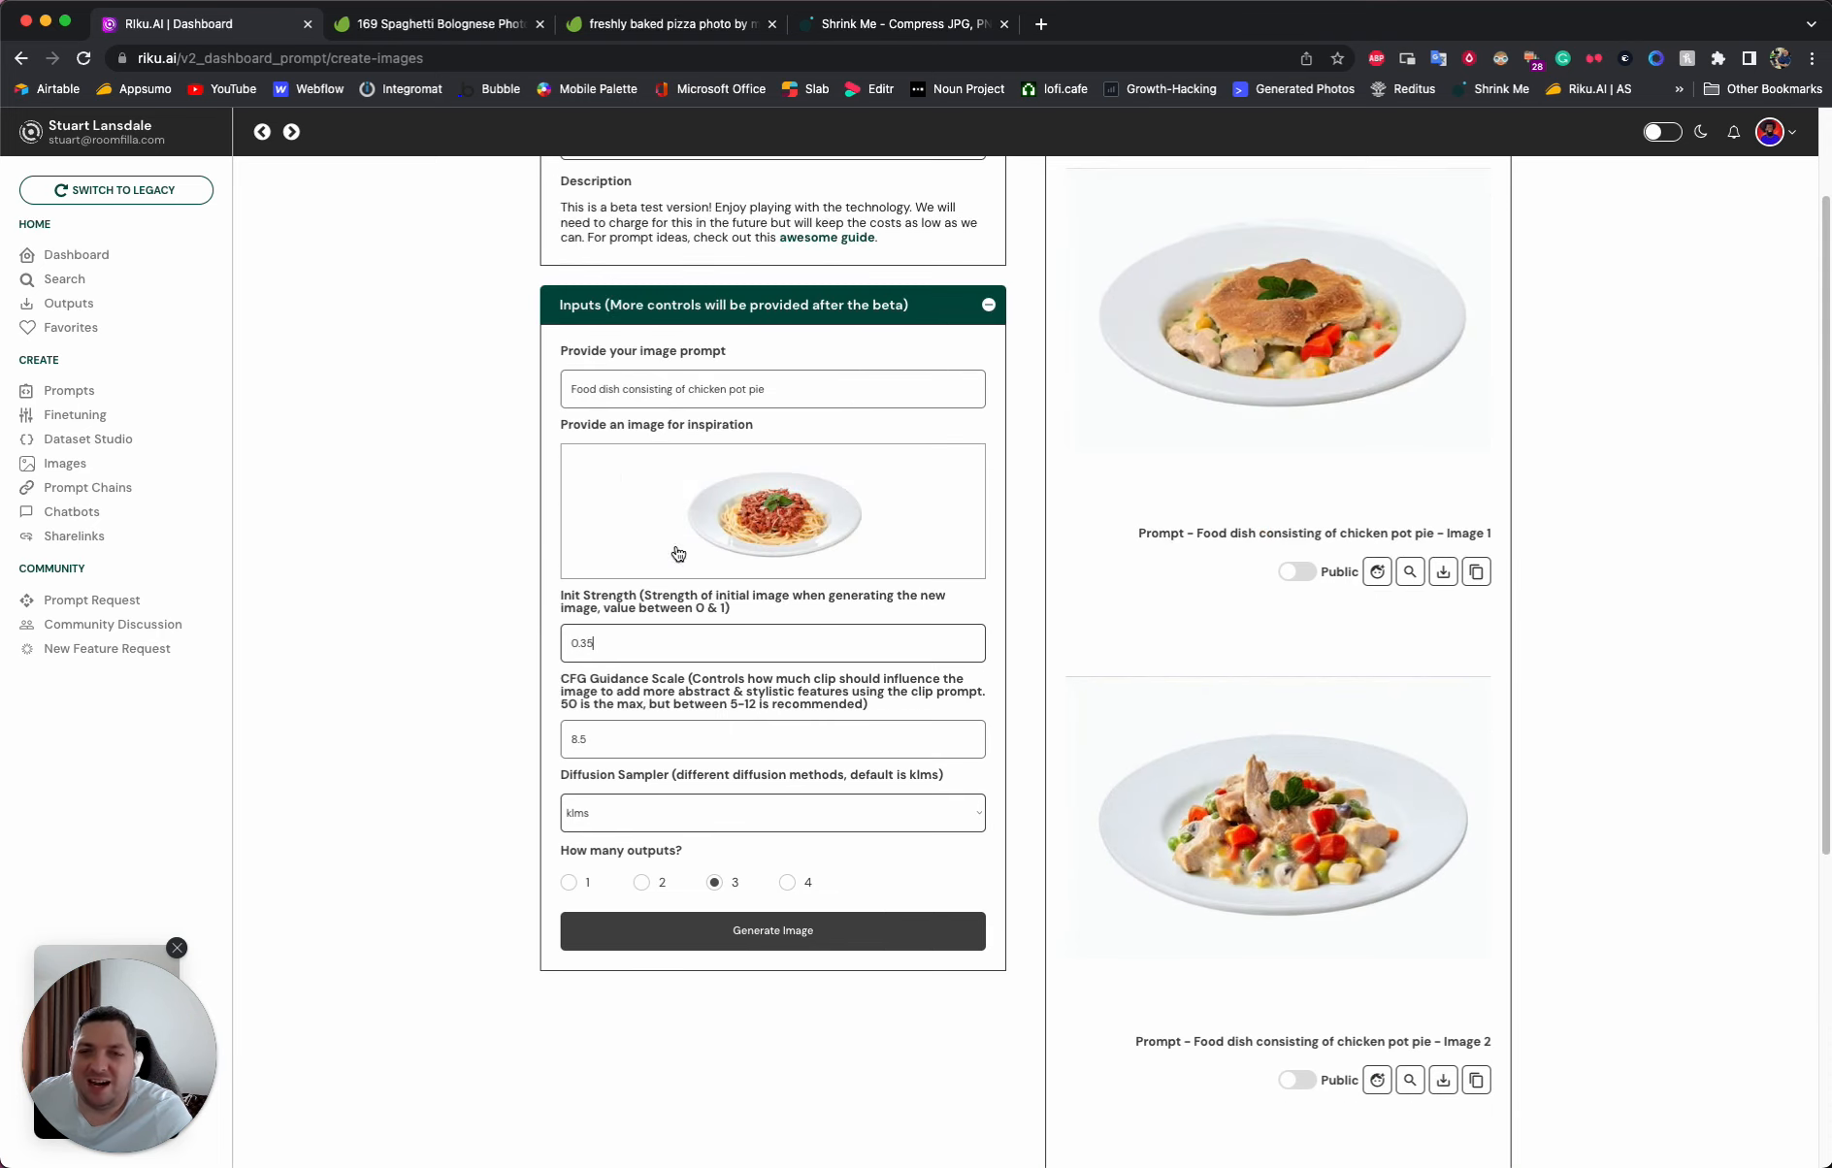
- Set the Init Strength to 0.25 and generate the chicken pot pie images again
{"action": "left_click", "coordinate": [619, 643]}
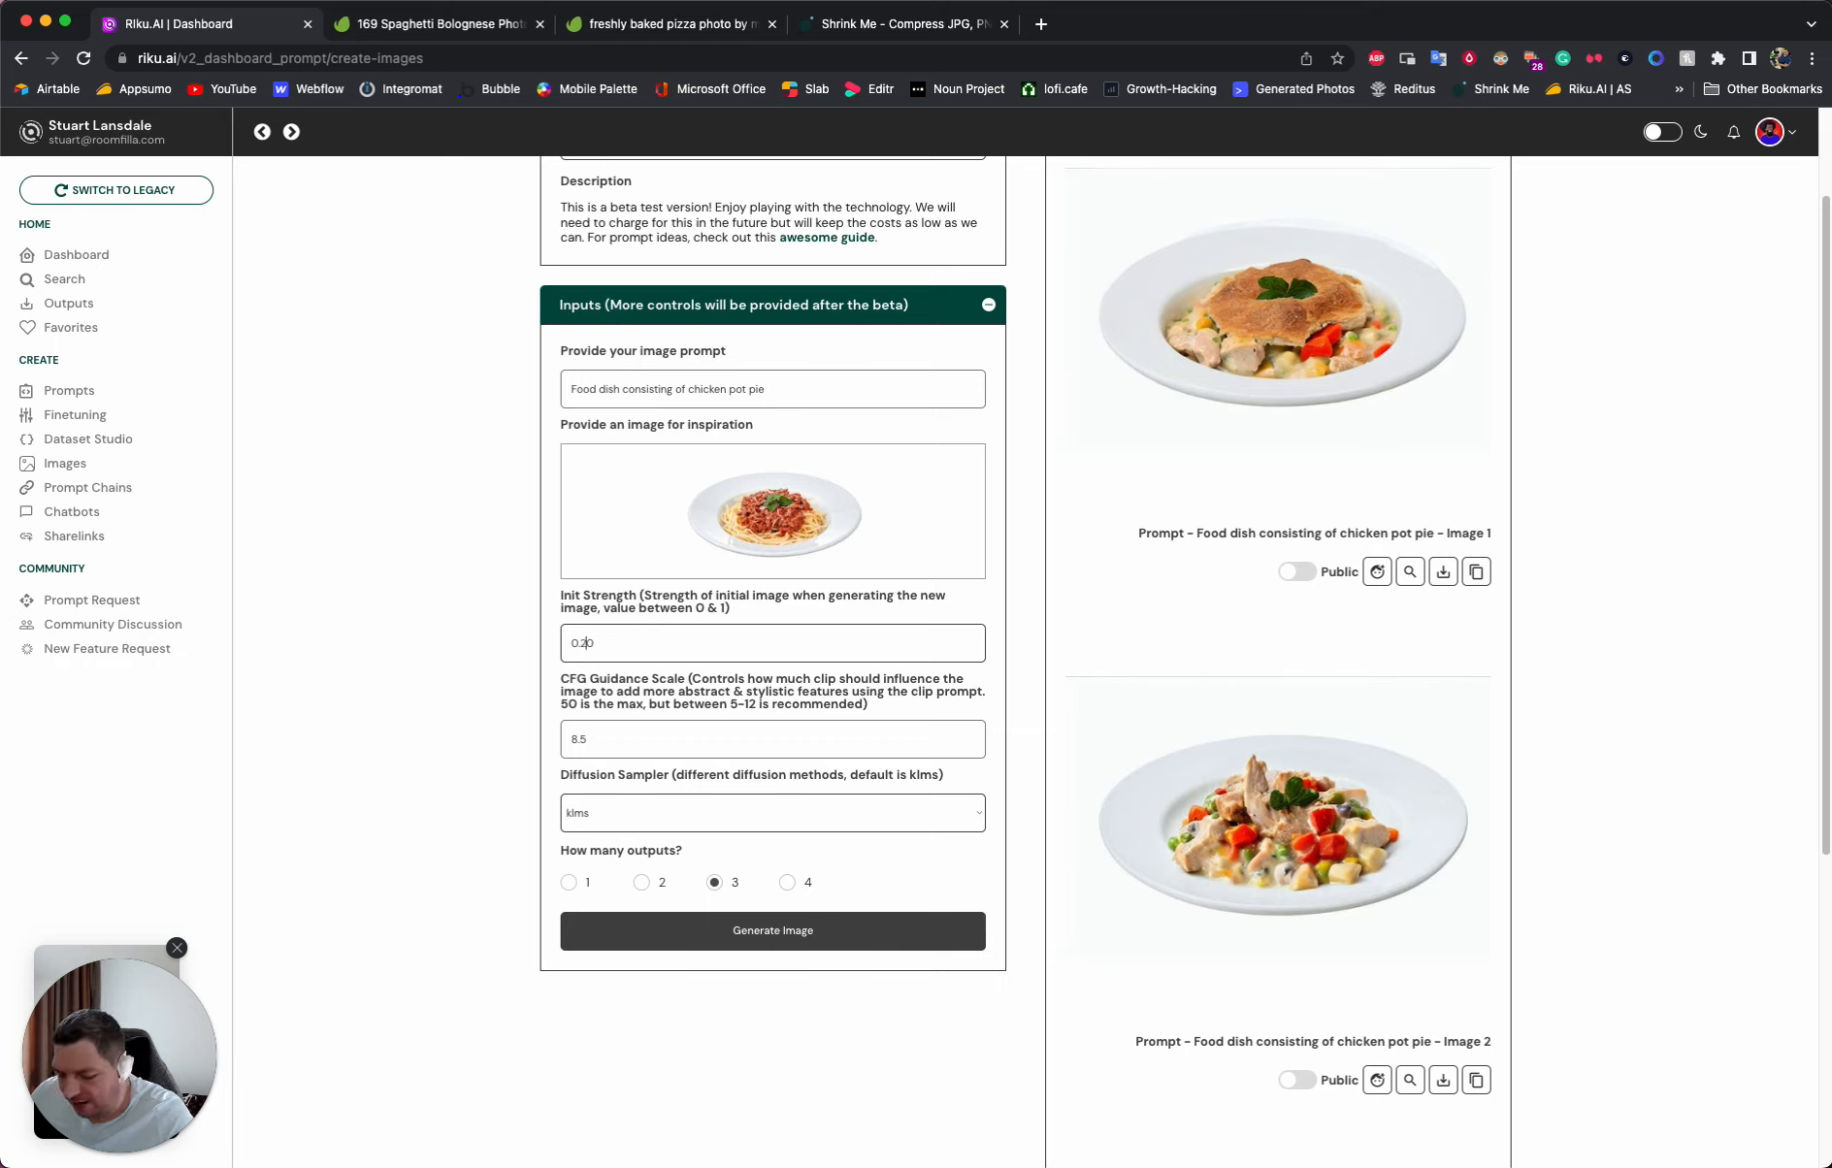
{"action": "left_click", "coordinate": [463, 659]}
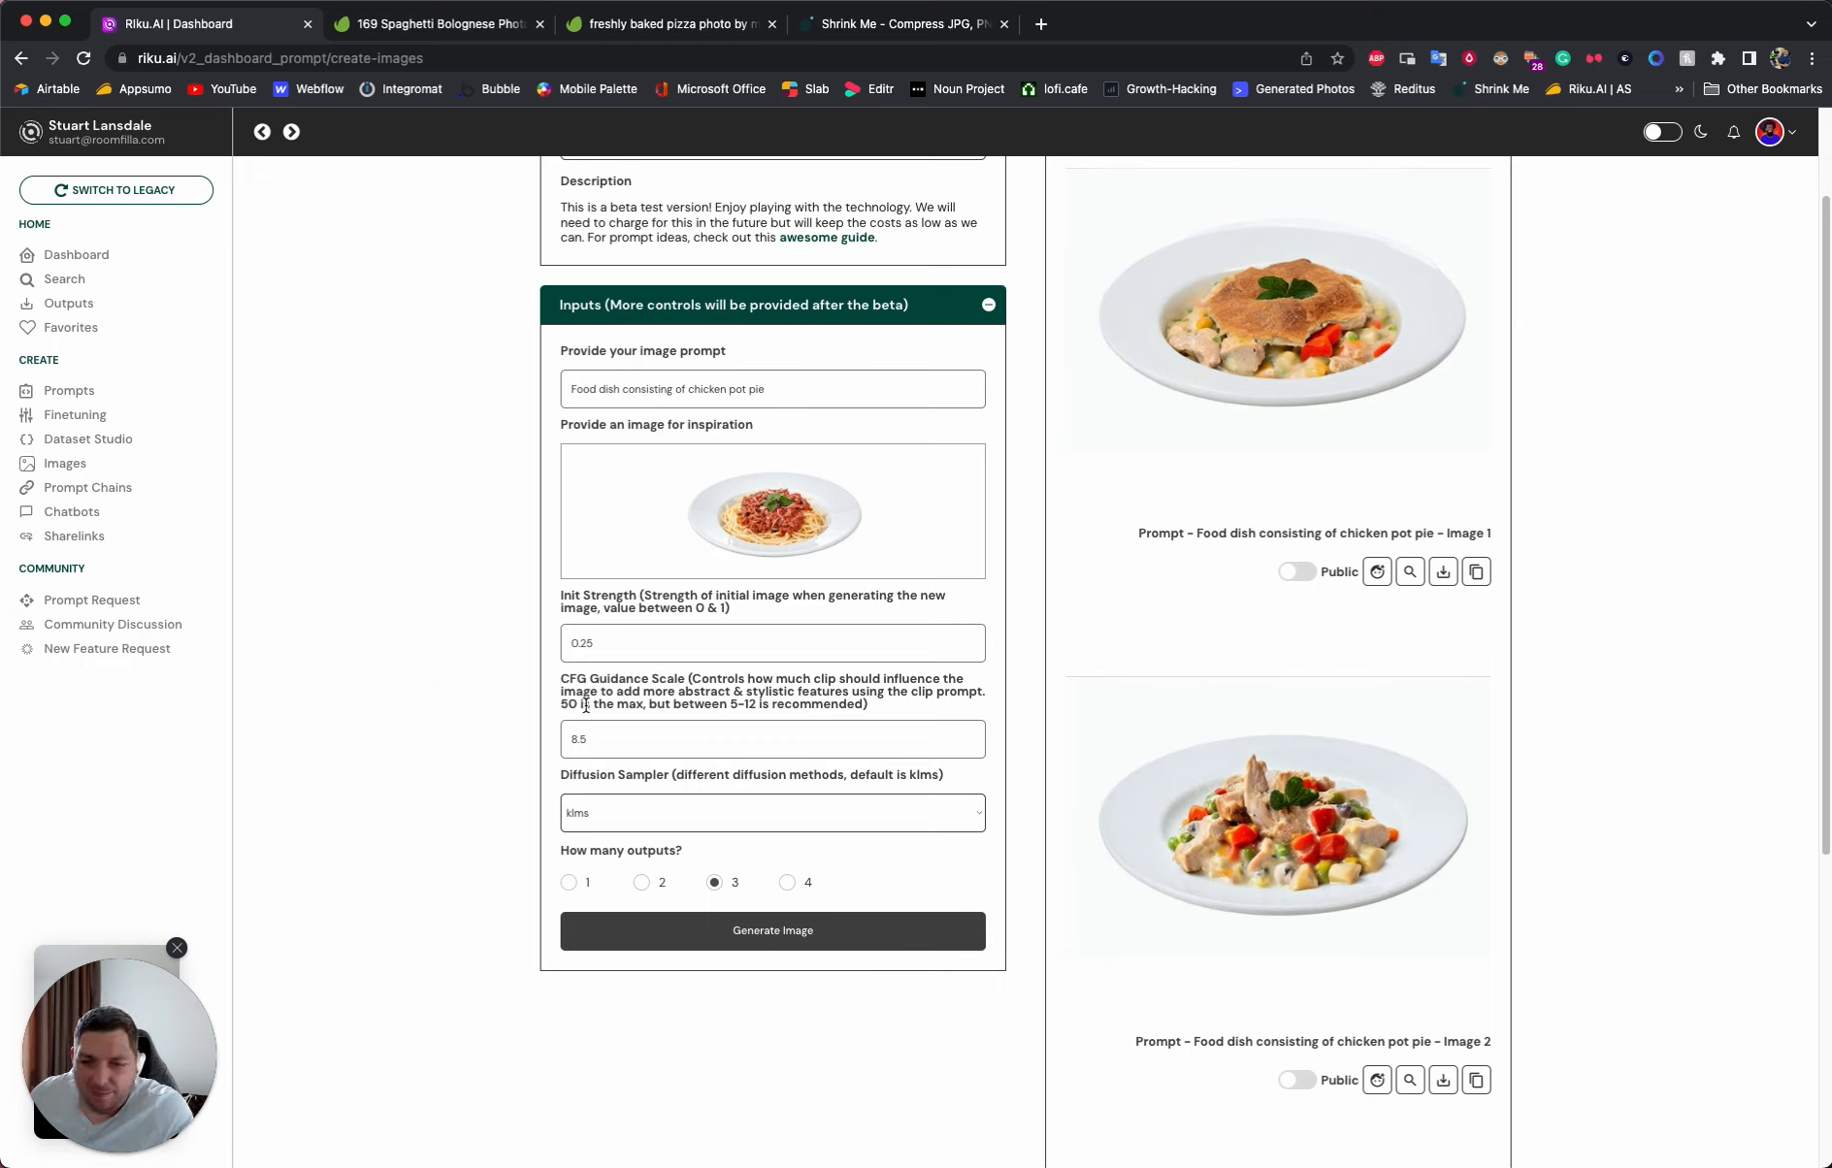
{"action": "left_click", "coordinate": [594, 643]}
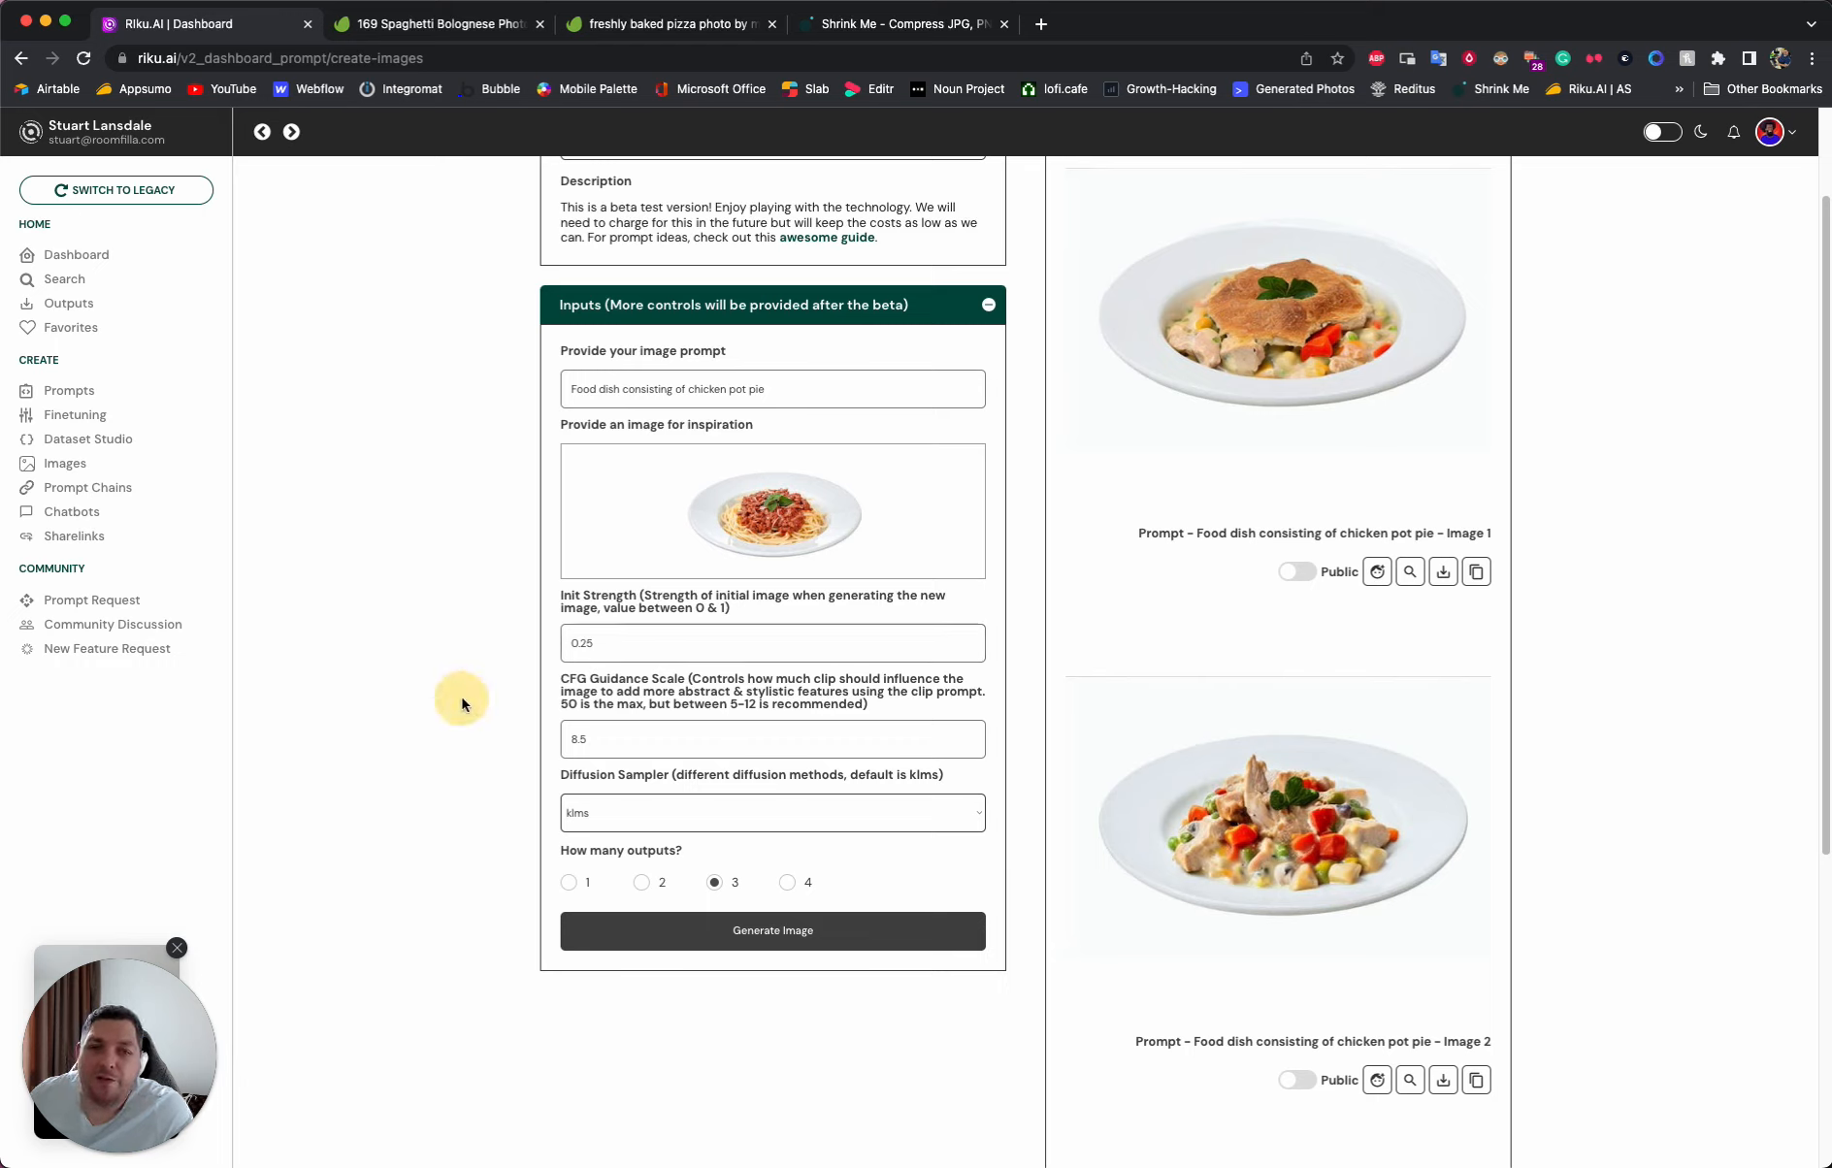
{"action": "left_click", "coordinate": [797, 930]}
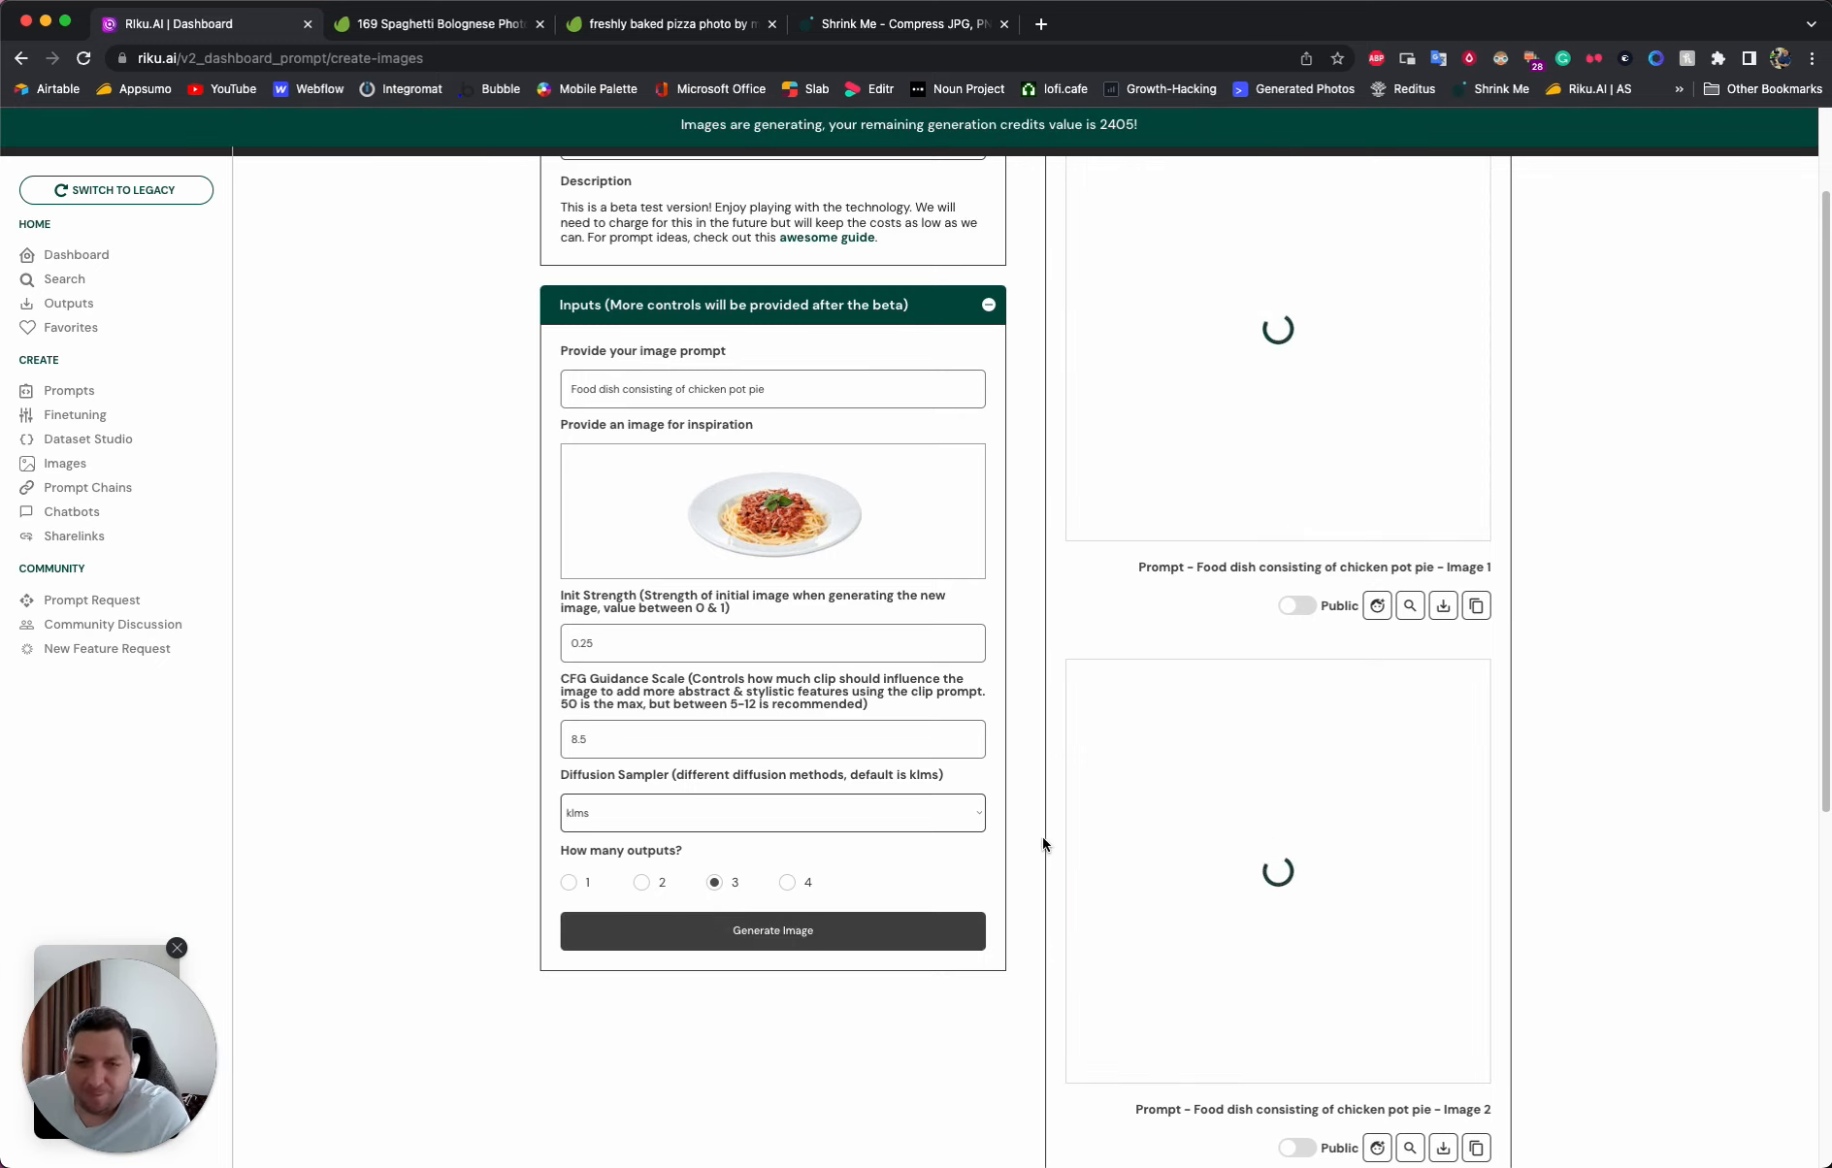
- Check the regenerated outputs and enlarge the second chicken pot pie image to inspect its pie and plate
{"action": "scroll", "coordinate": [1048, 836], "scroll_direction": "up", "scroll_amount": 2}
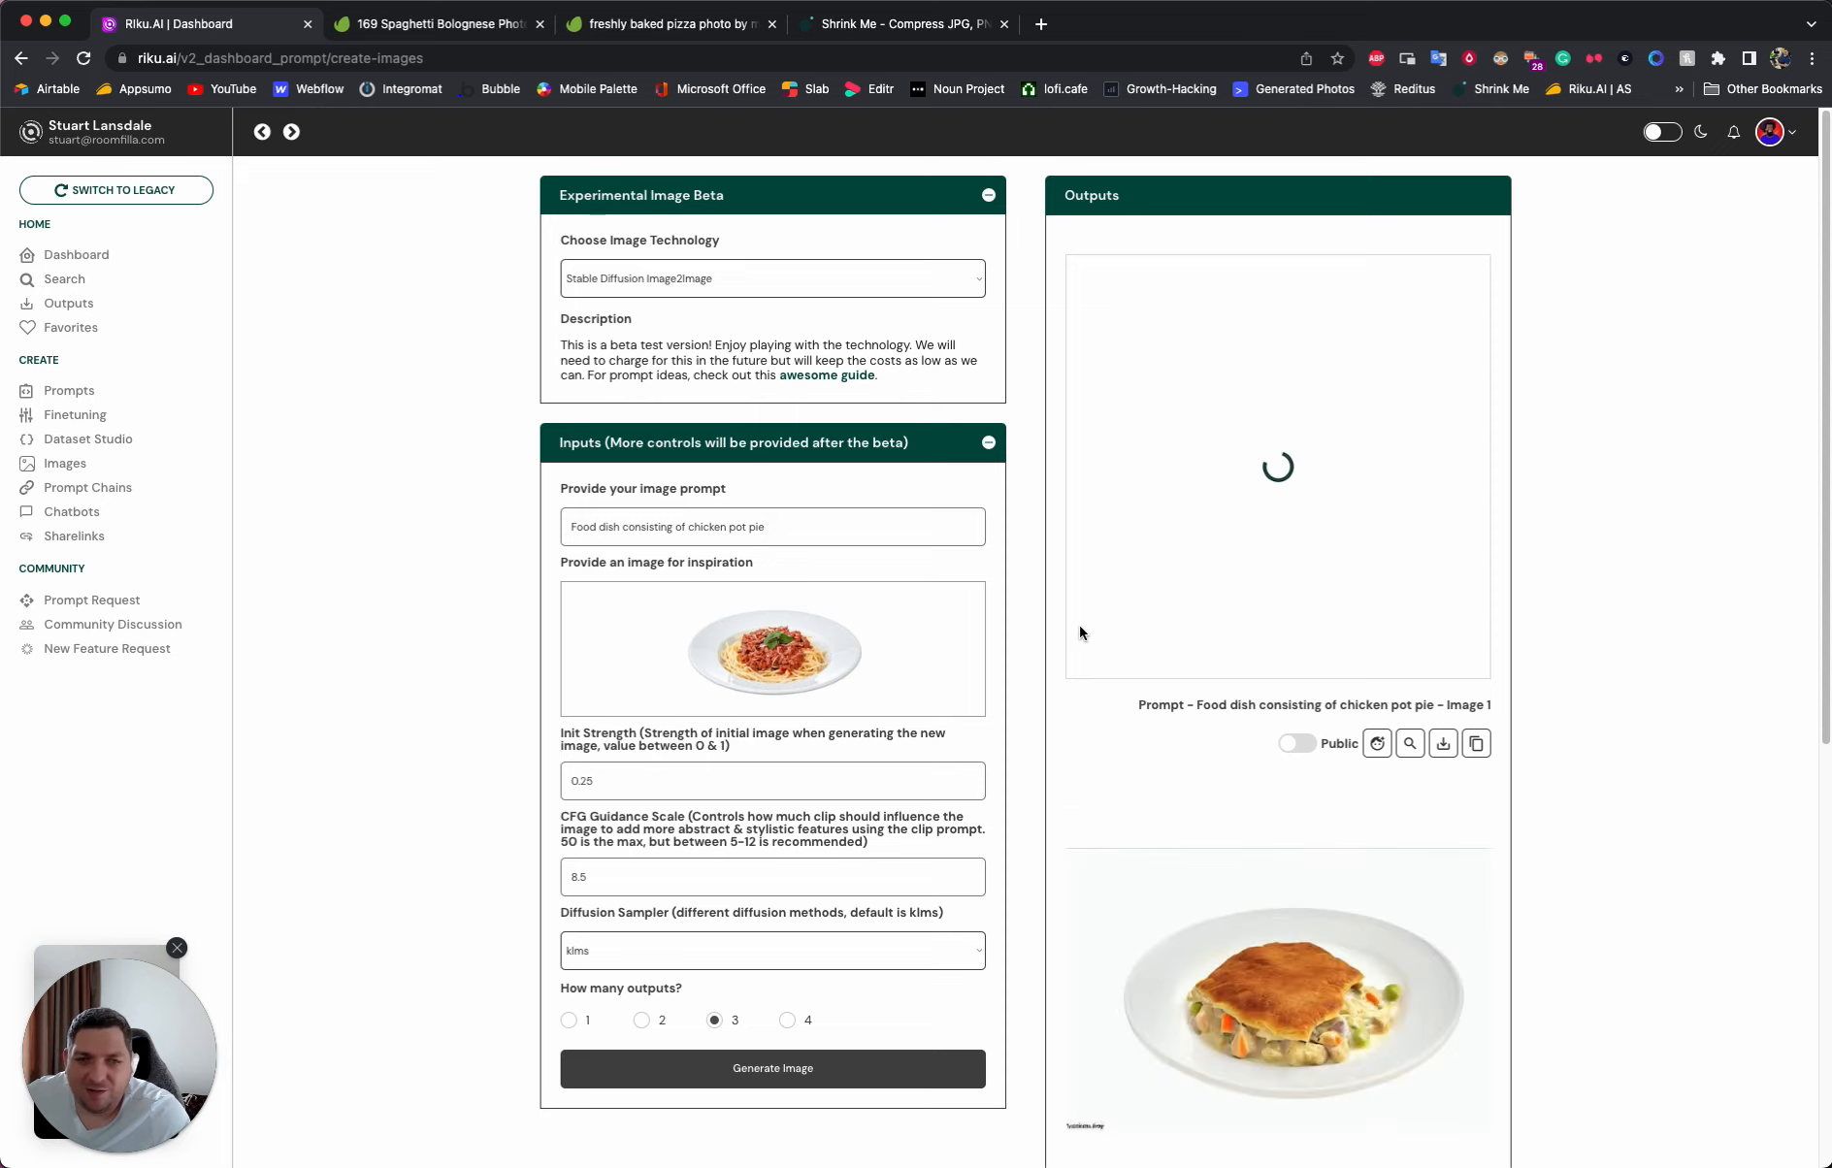
{"action": "scroll", "coordinate": [1079, 629], "scroll_direction": "down", "scroll_amount": 1}
{"action": "scroll", "coordinate": [1080, 633], "scroll_direction": "down", "scroll_amount": 1}
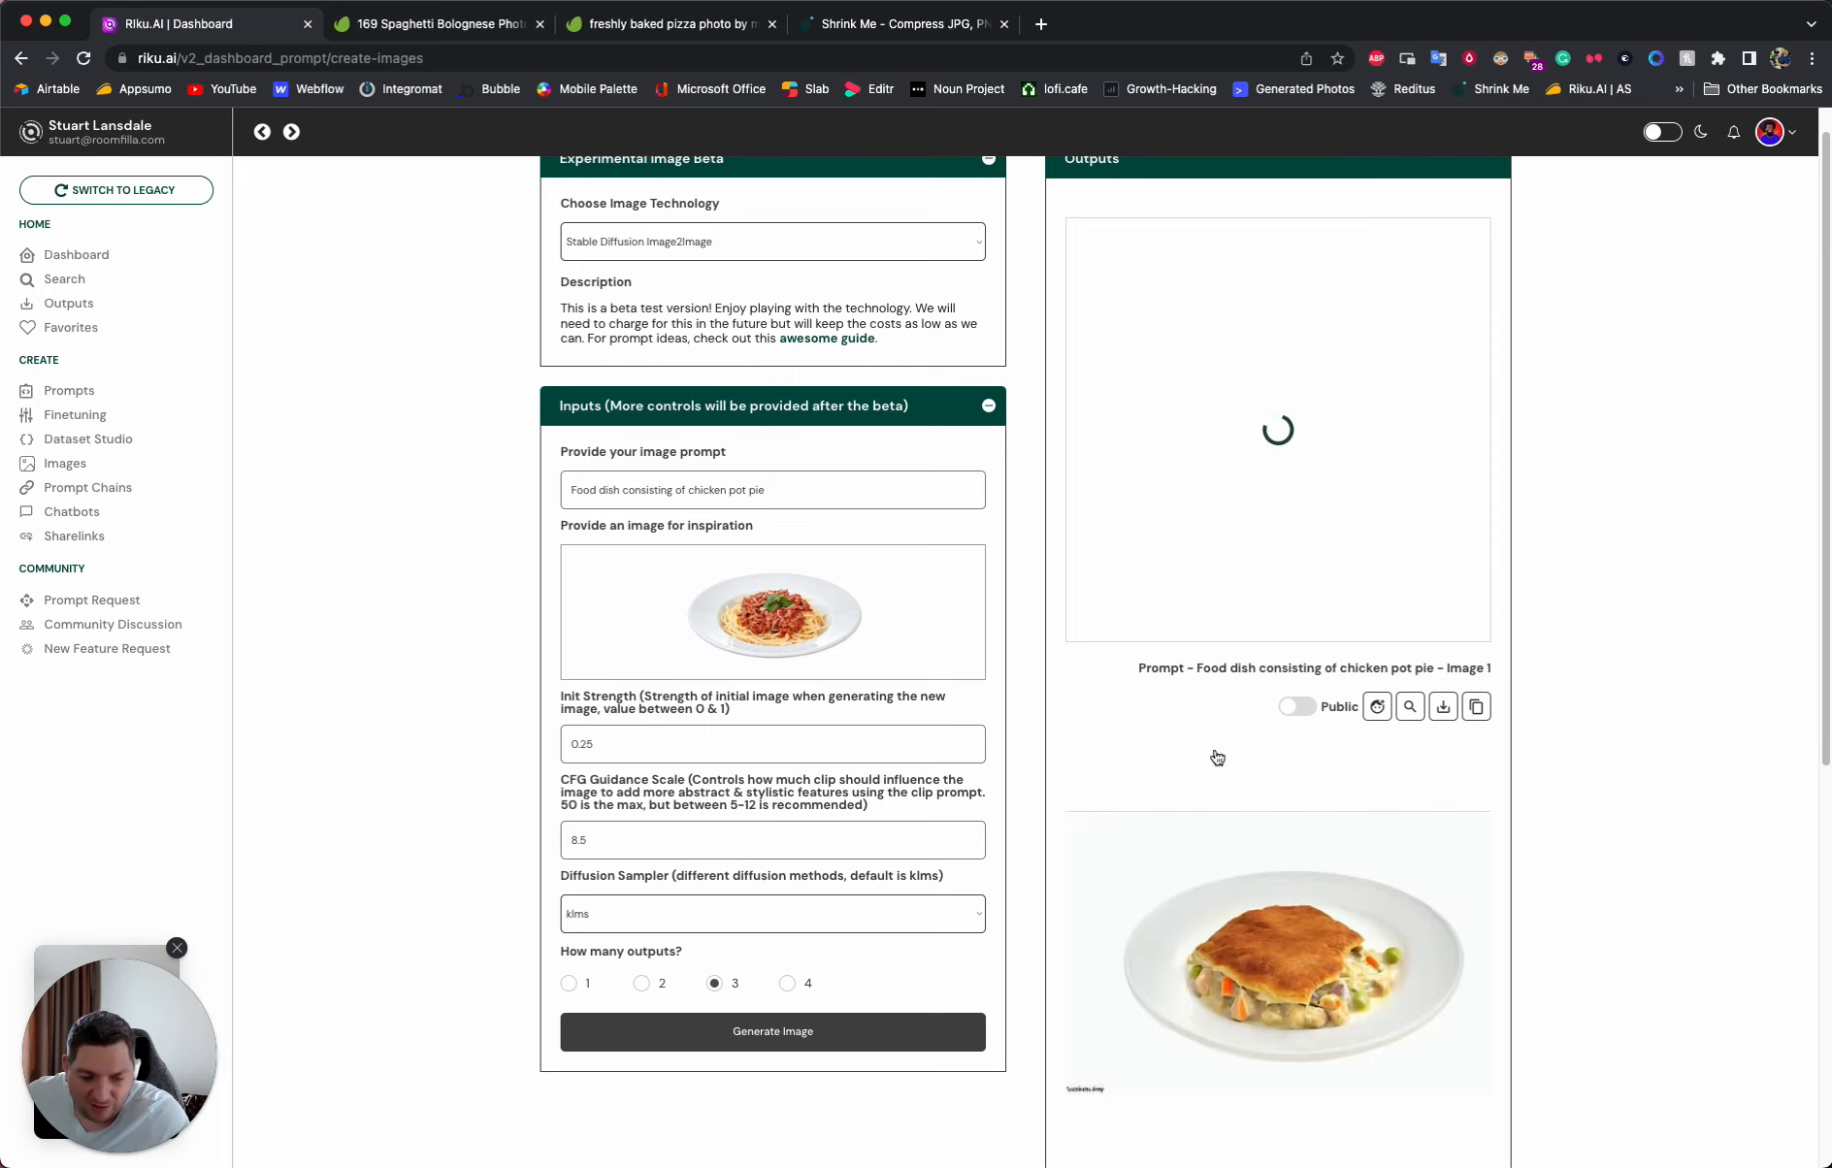
{"action": "scroll", "coordinate": [1252, 769], "scroll_direction": "down", "scroll_amount": 5}
{"action": "scroll", "coordinate": [1266, 774], "scroll_direction": "down", "scroll_amount": 5}
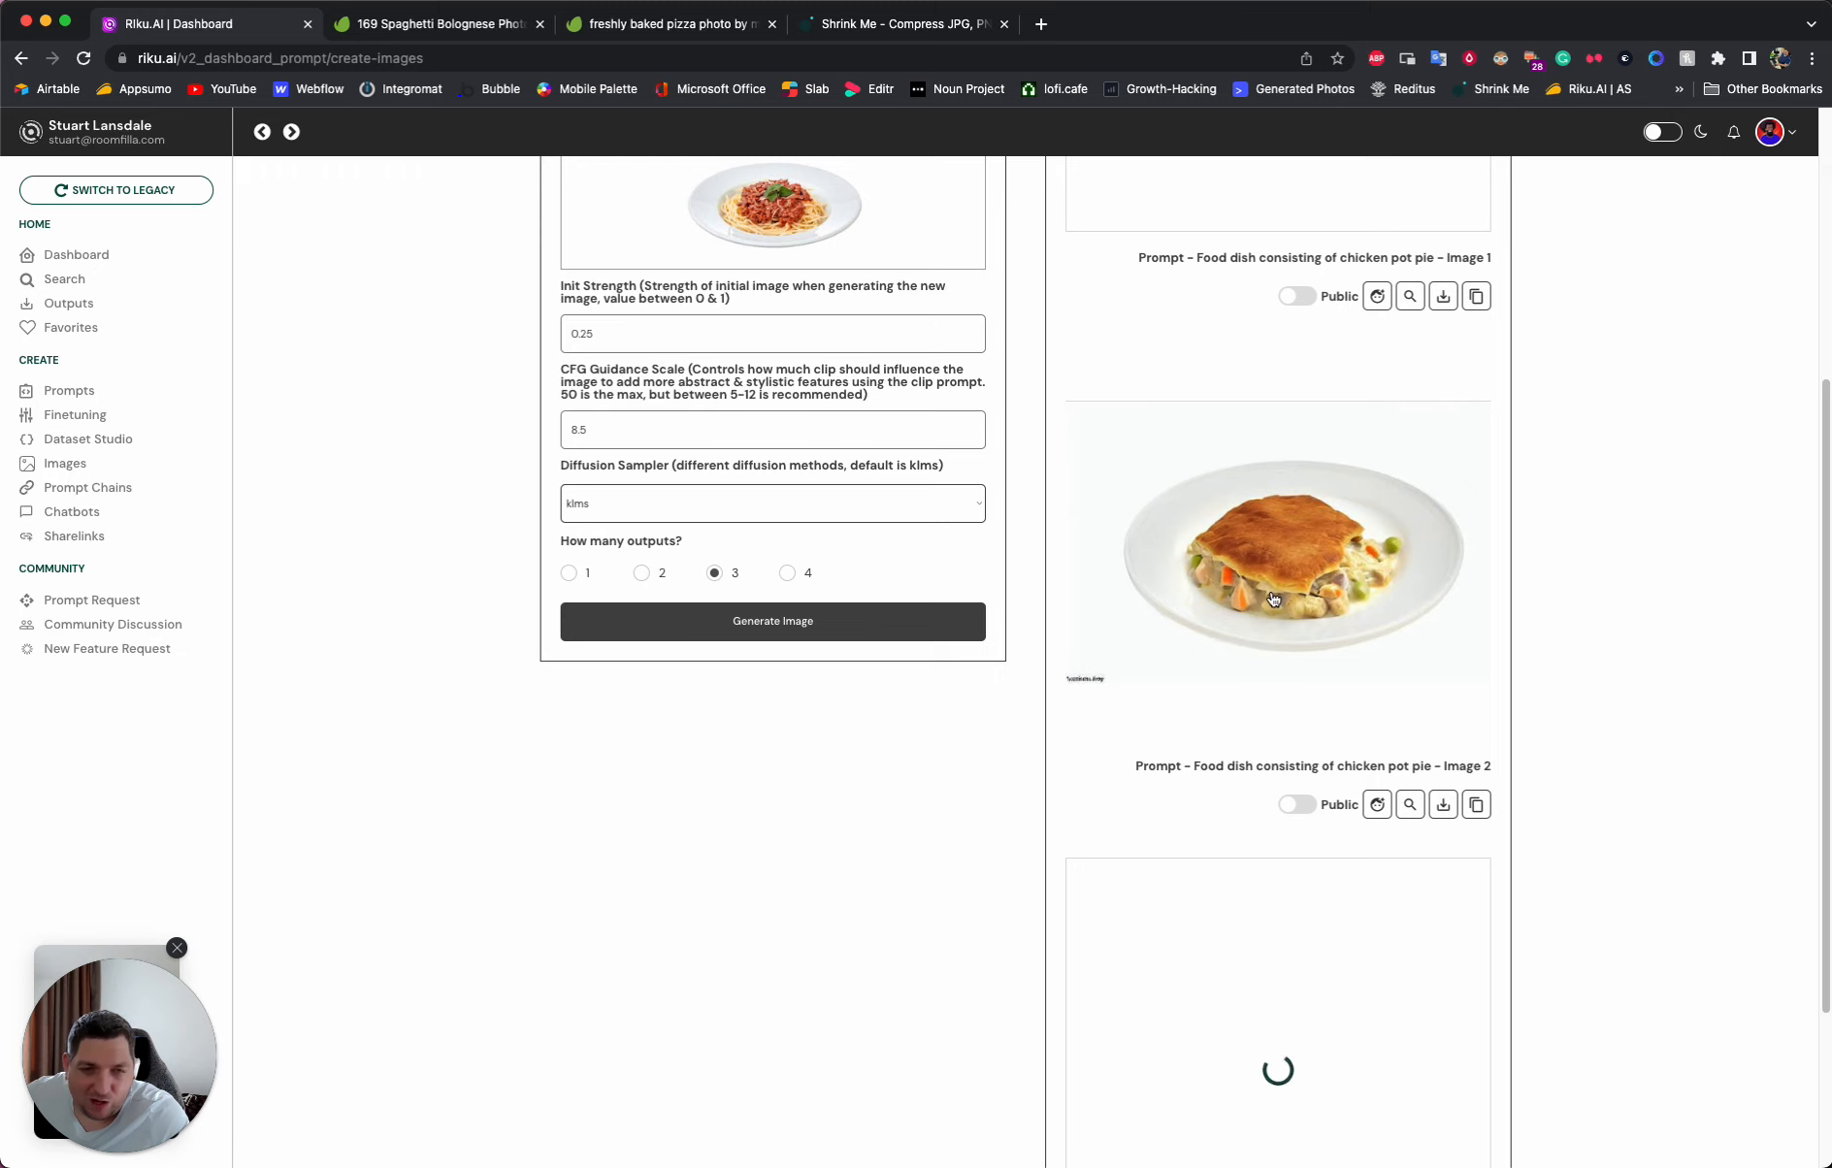
{"action": "left_click", "coordinate": [1274, 571]}
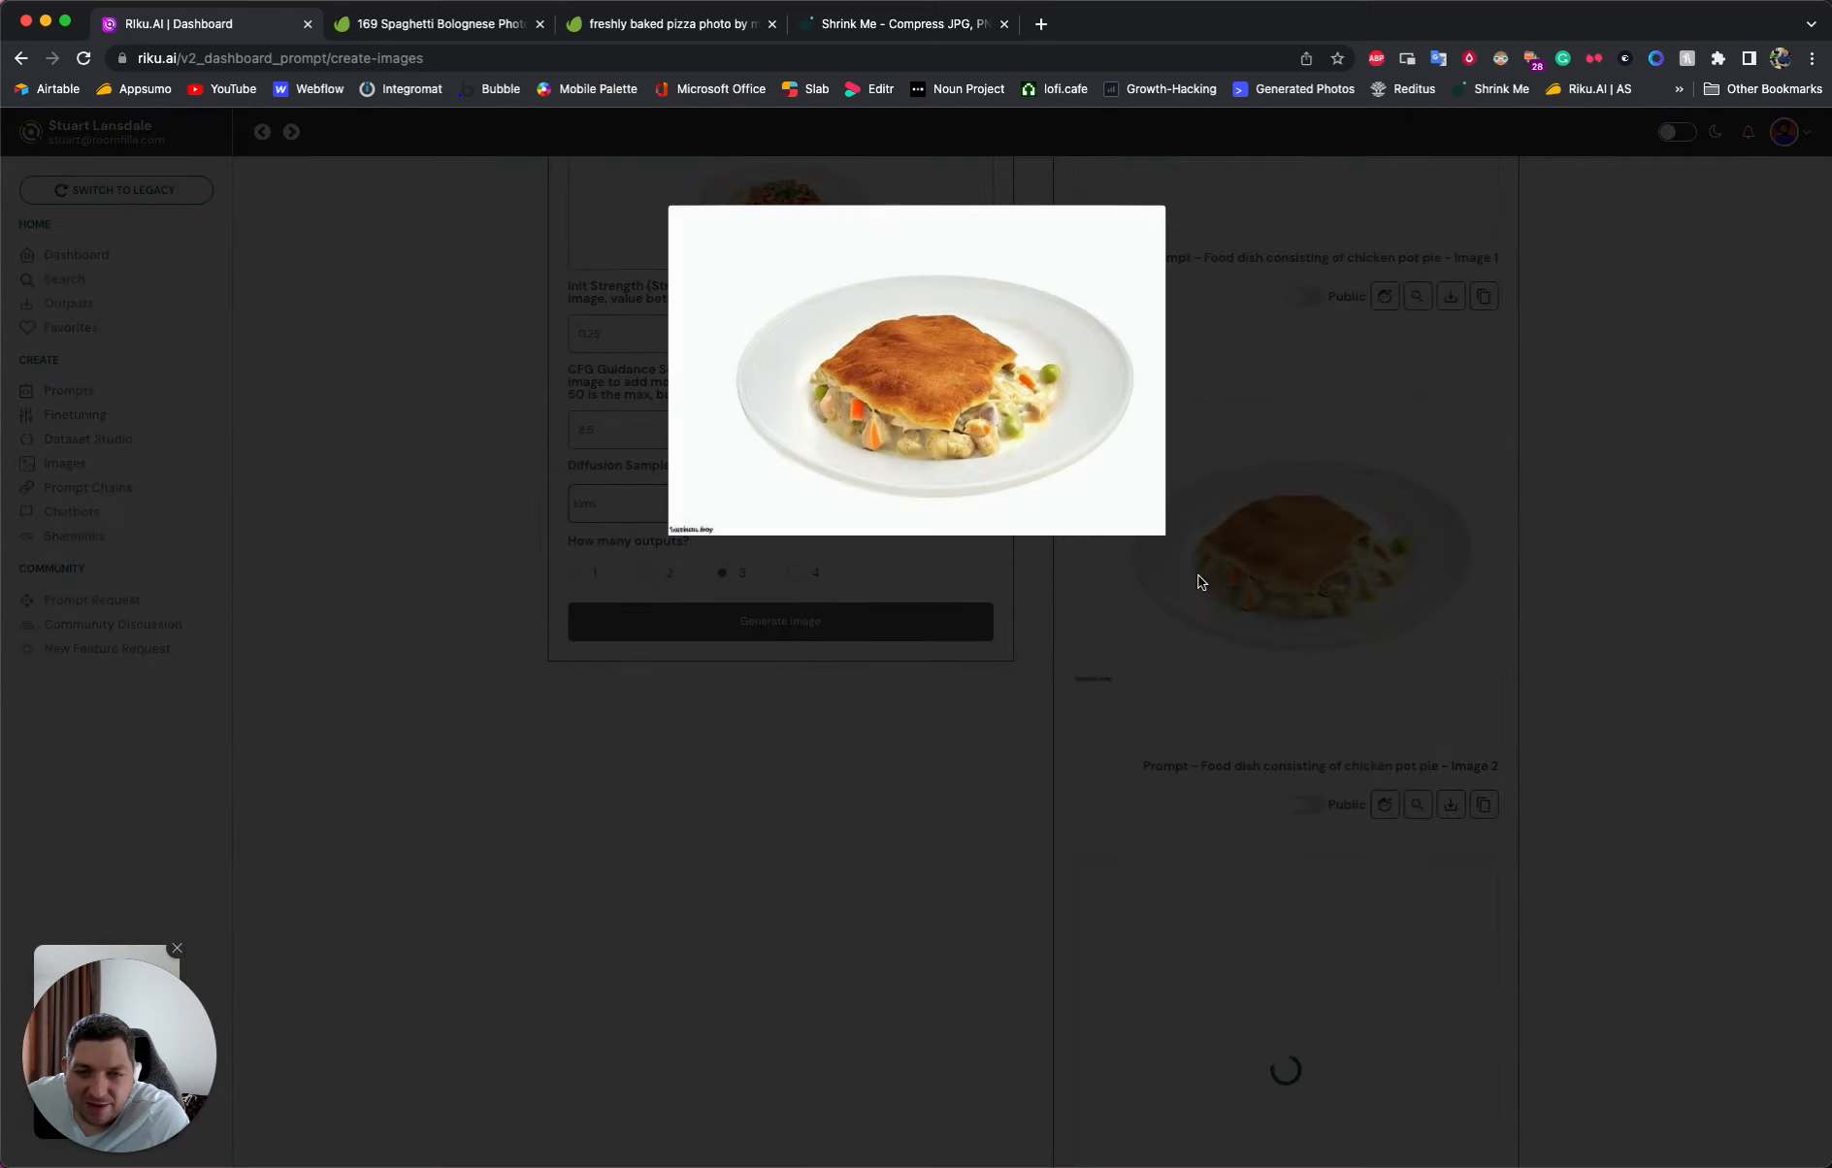
{"action": "left_click", "coordinate": [1331, 577]}
{"action": "scroll", "coordinate": [1327, 588], "scroll_direction": "up", "scroll_amount": 4}
{"action": "scroll", "coordinate": [1310, 619], "scroll_direction": "down", "scroll_amount": 7}
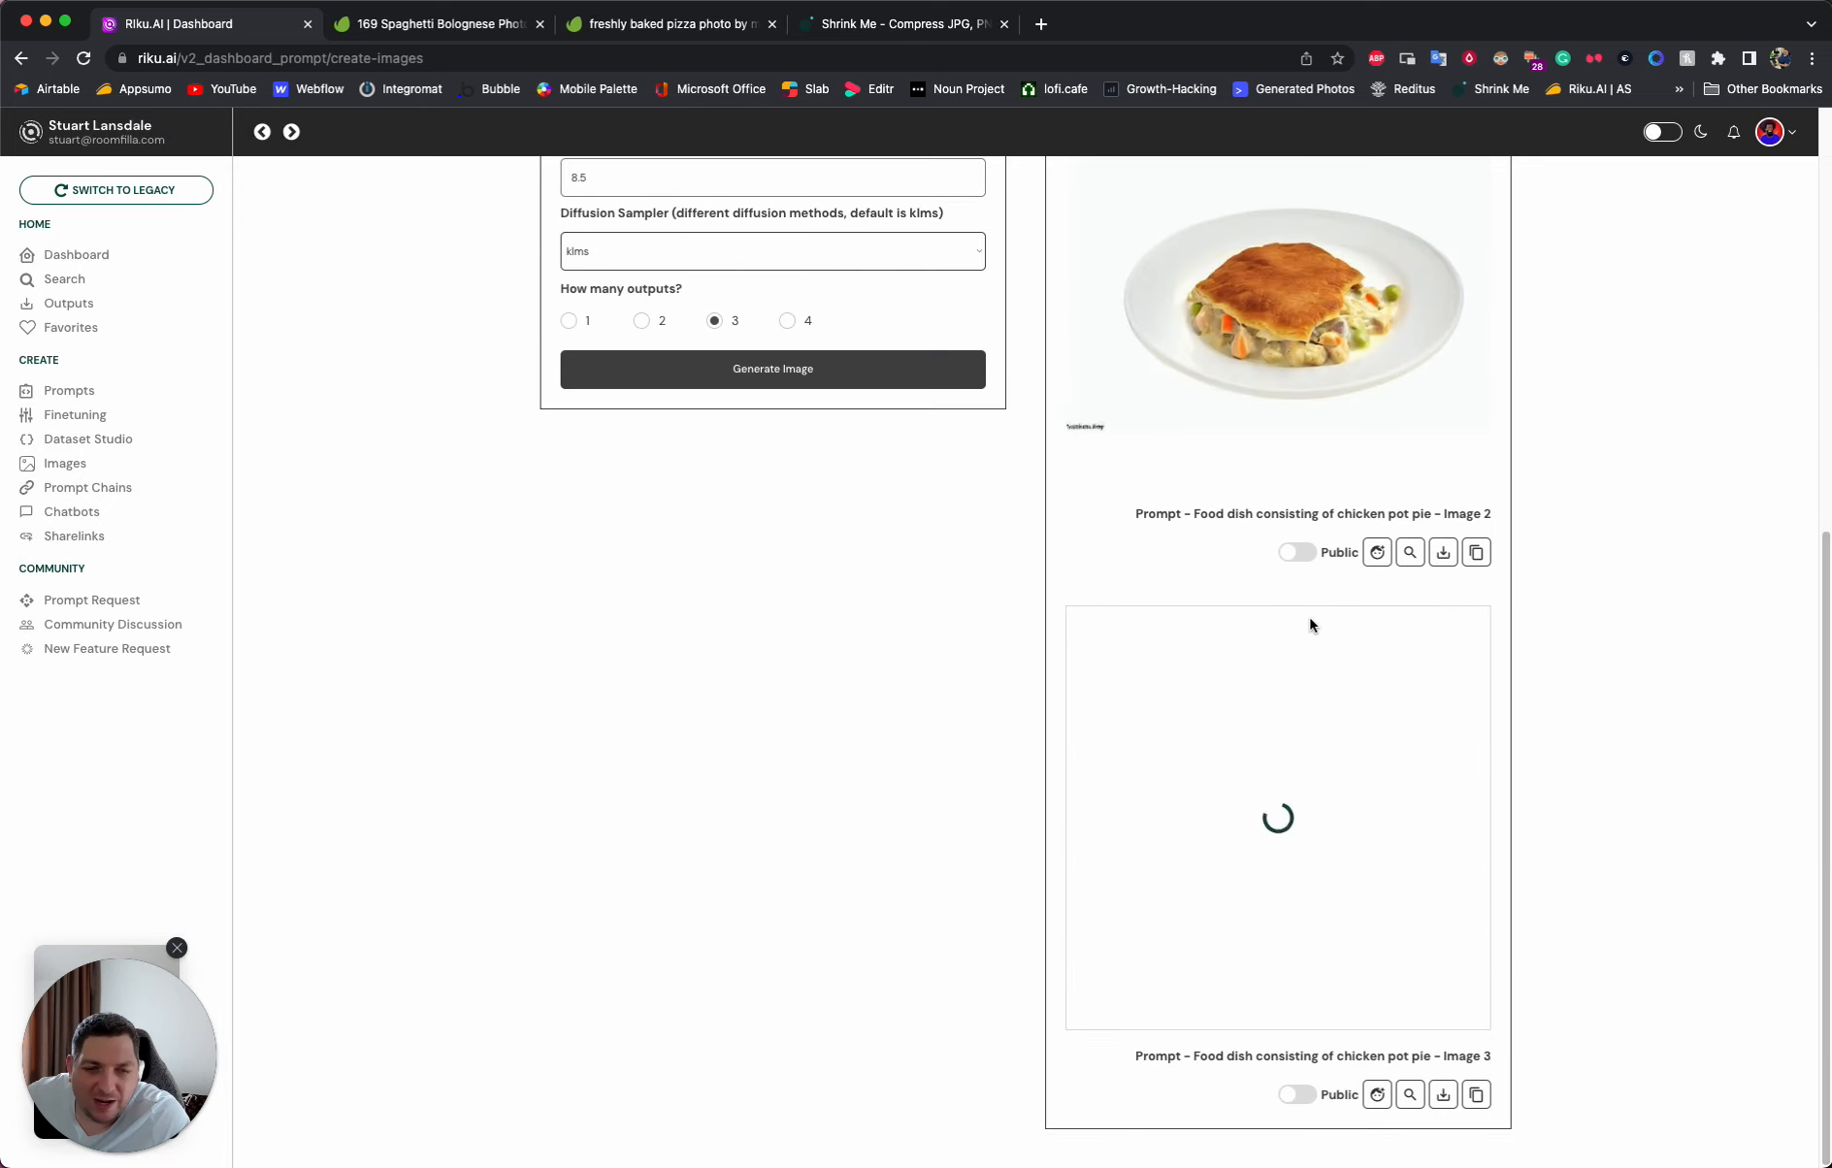
- Enlarge the third and first regenerated chicken pot pie images to compare their dishes and plates
{"action": "scroll", "coordinate": [1305, 626], "scroll_direction": "up", "scroll_amount": 9}
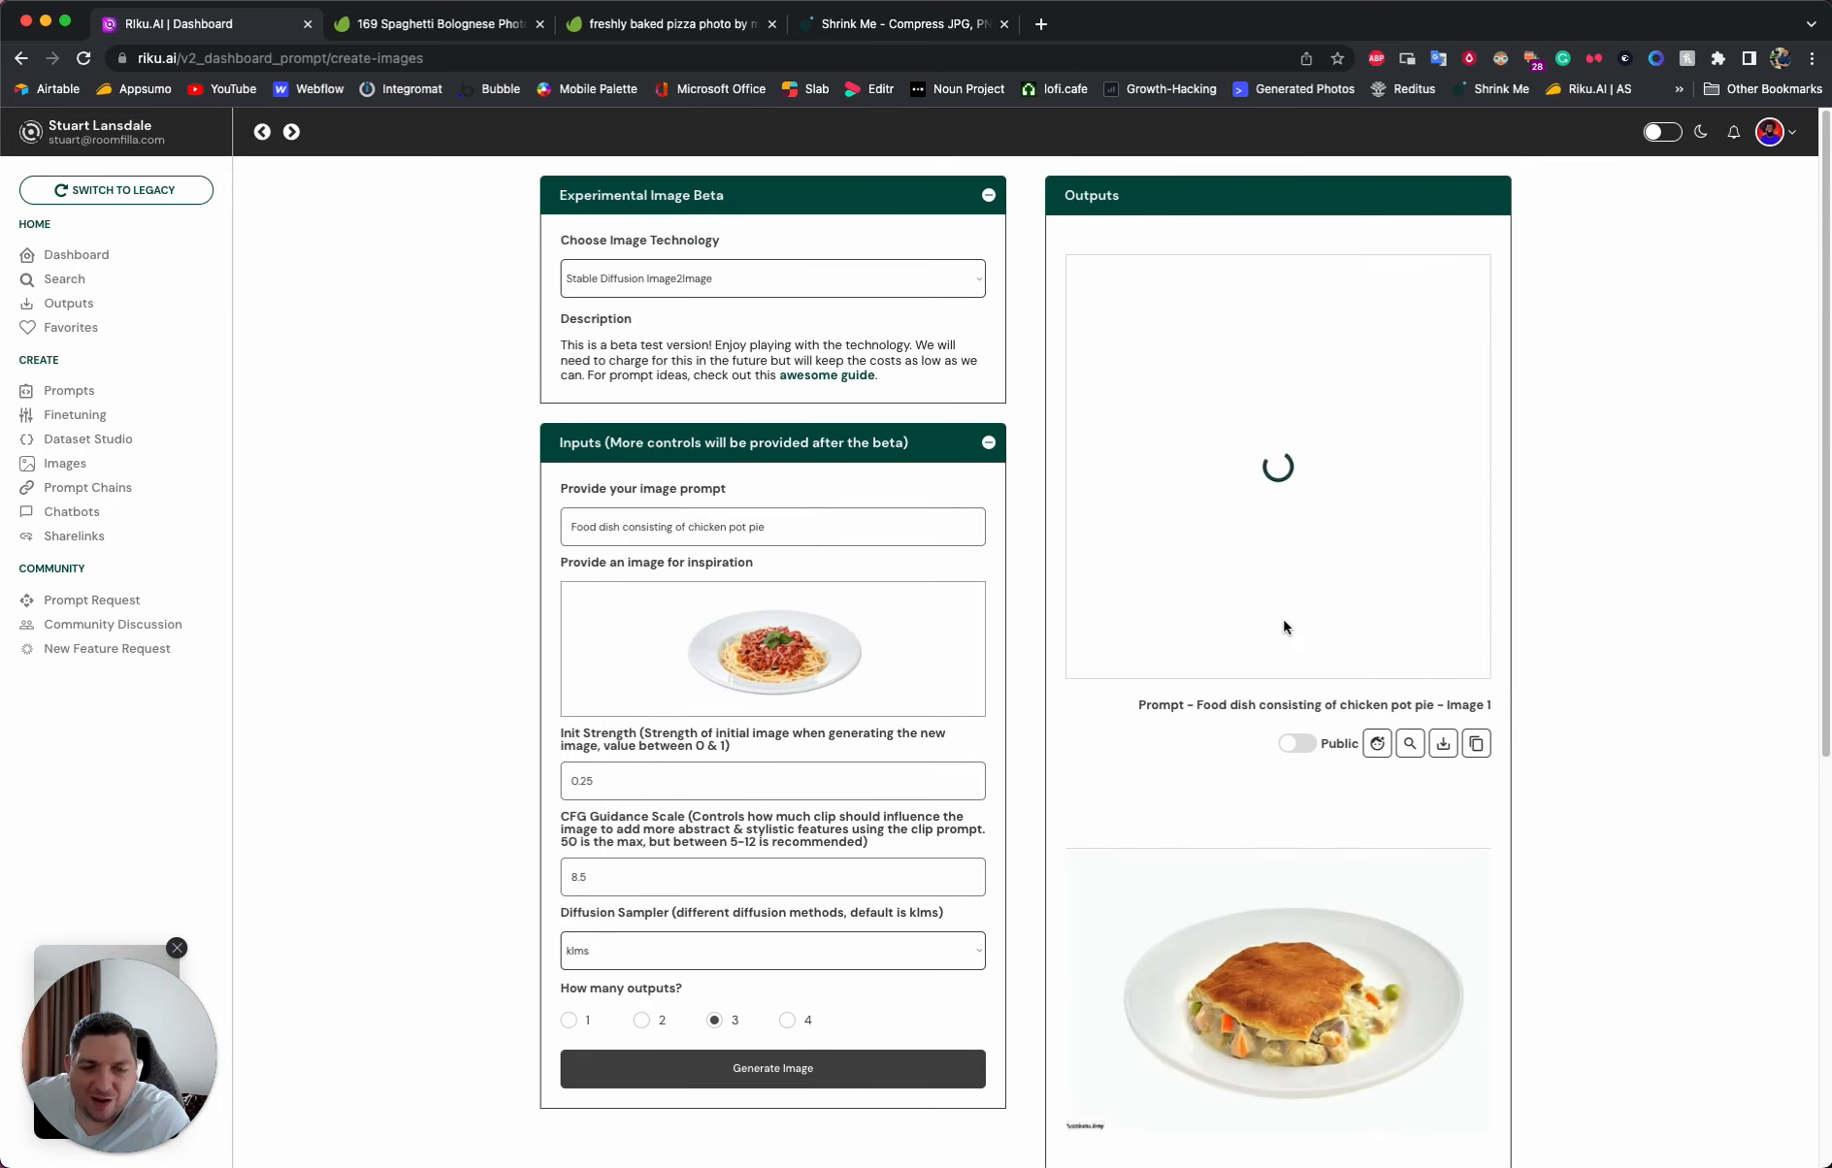
{"action": "scroll", "coordinate": [1242, 698], "scroll_direction": "down", "scroll_amount": 7}
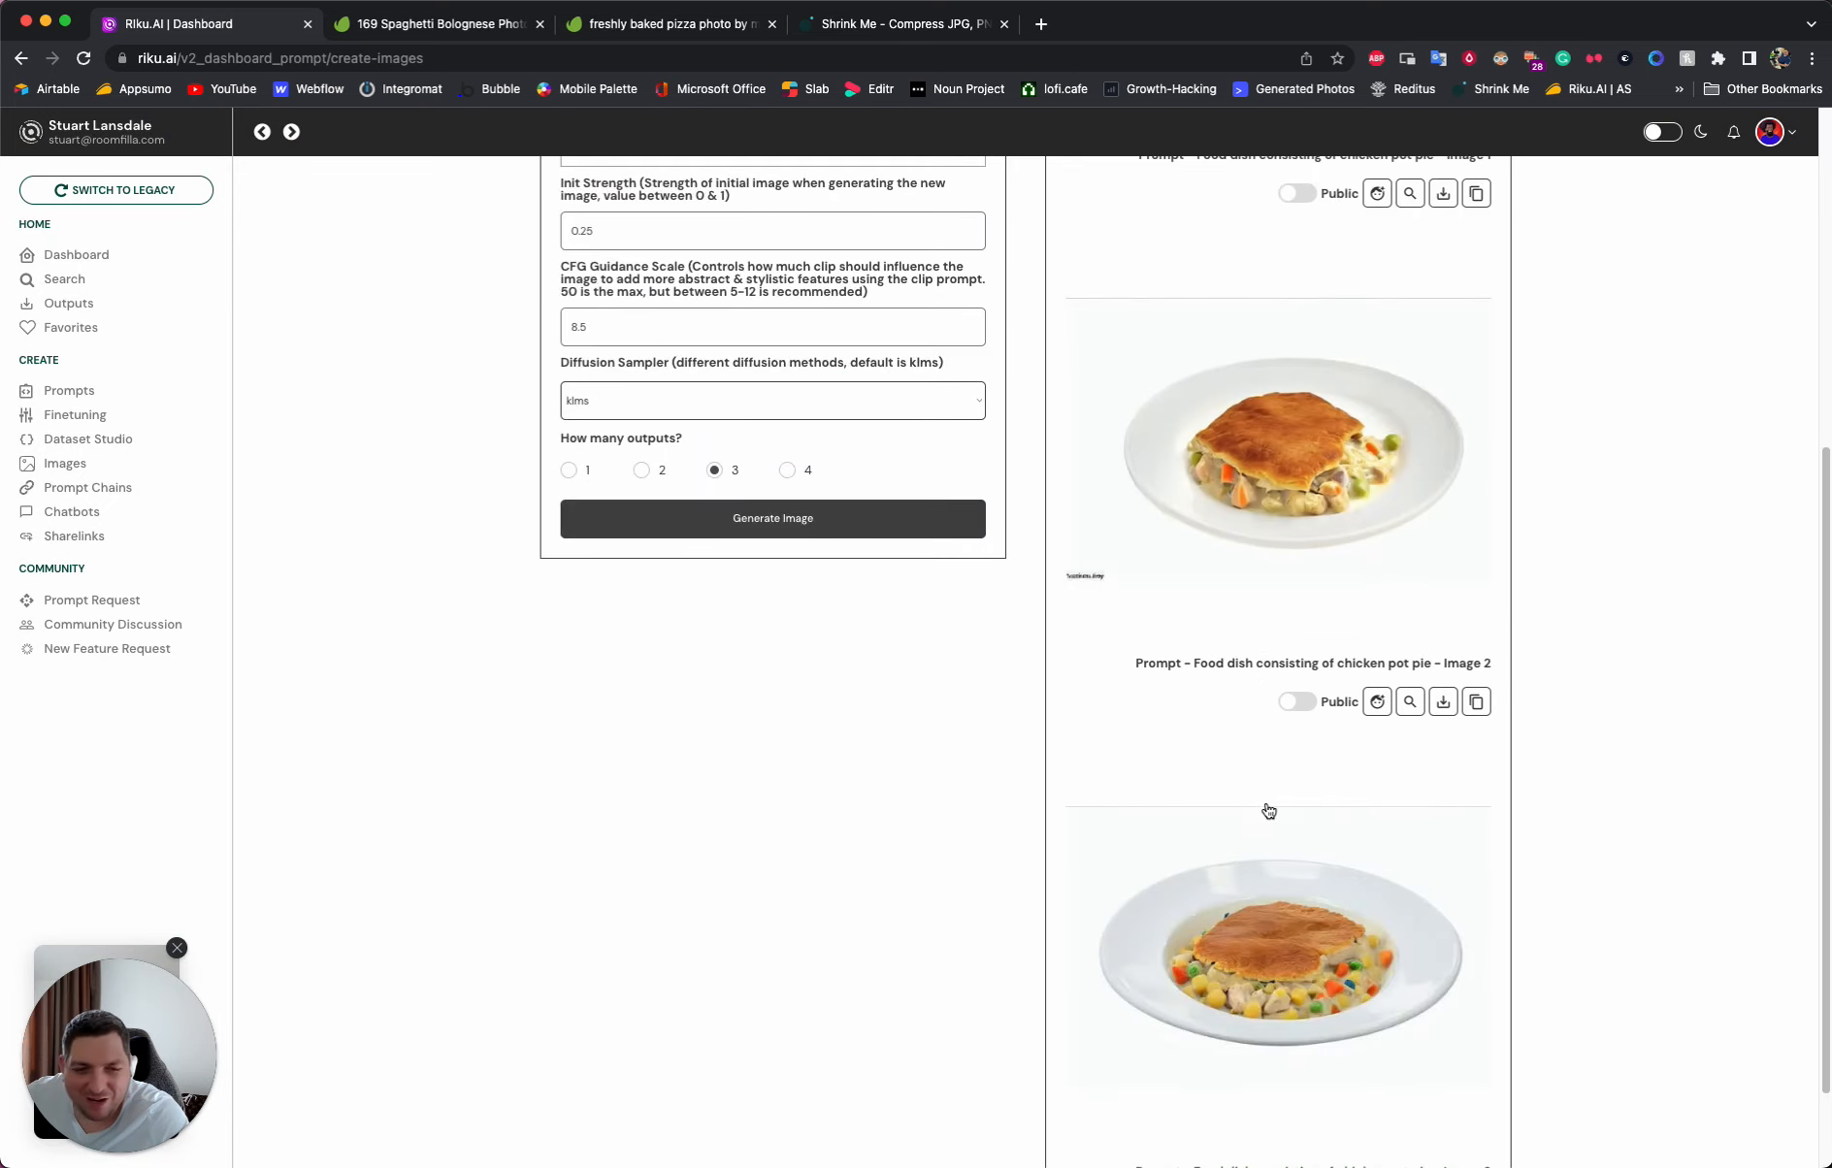
{"action": "left_click", "coordinate": [1239, 960]}
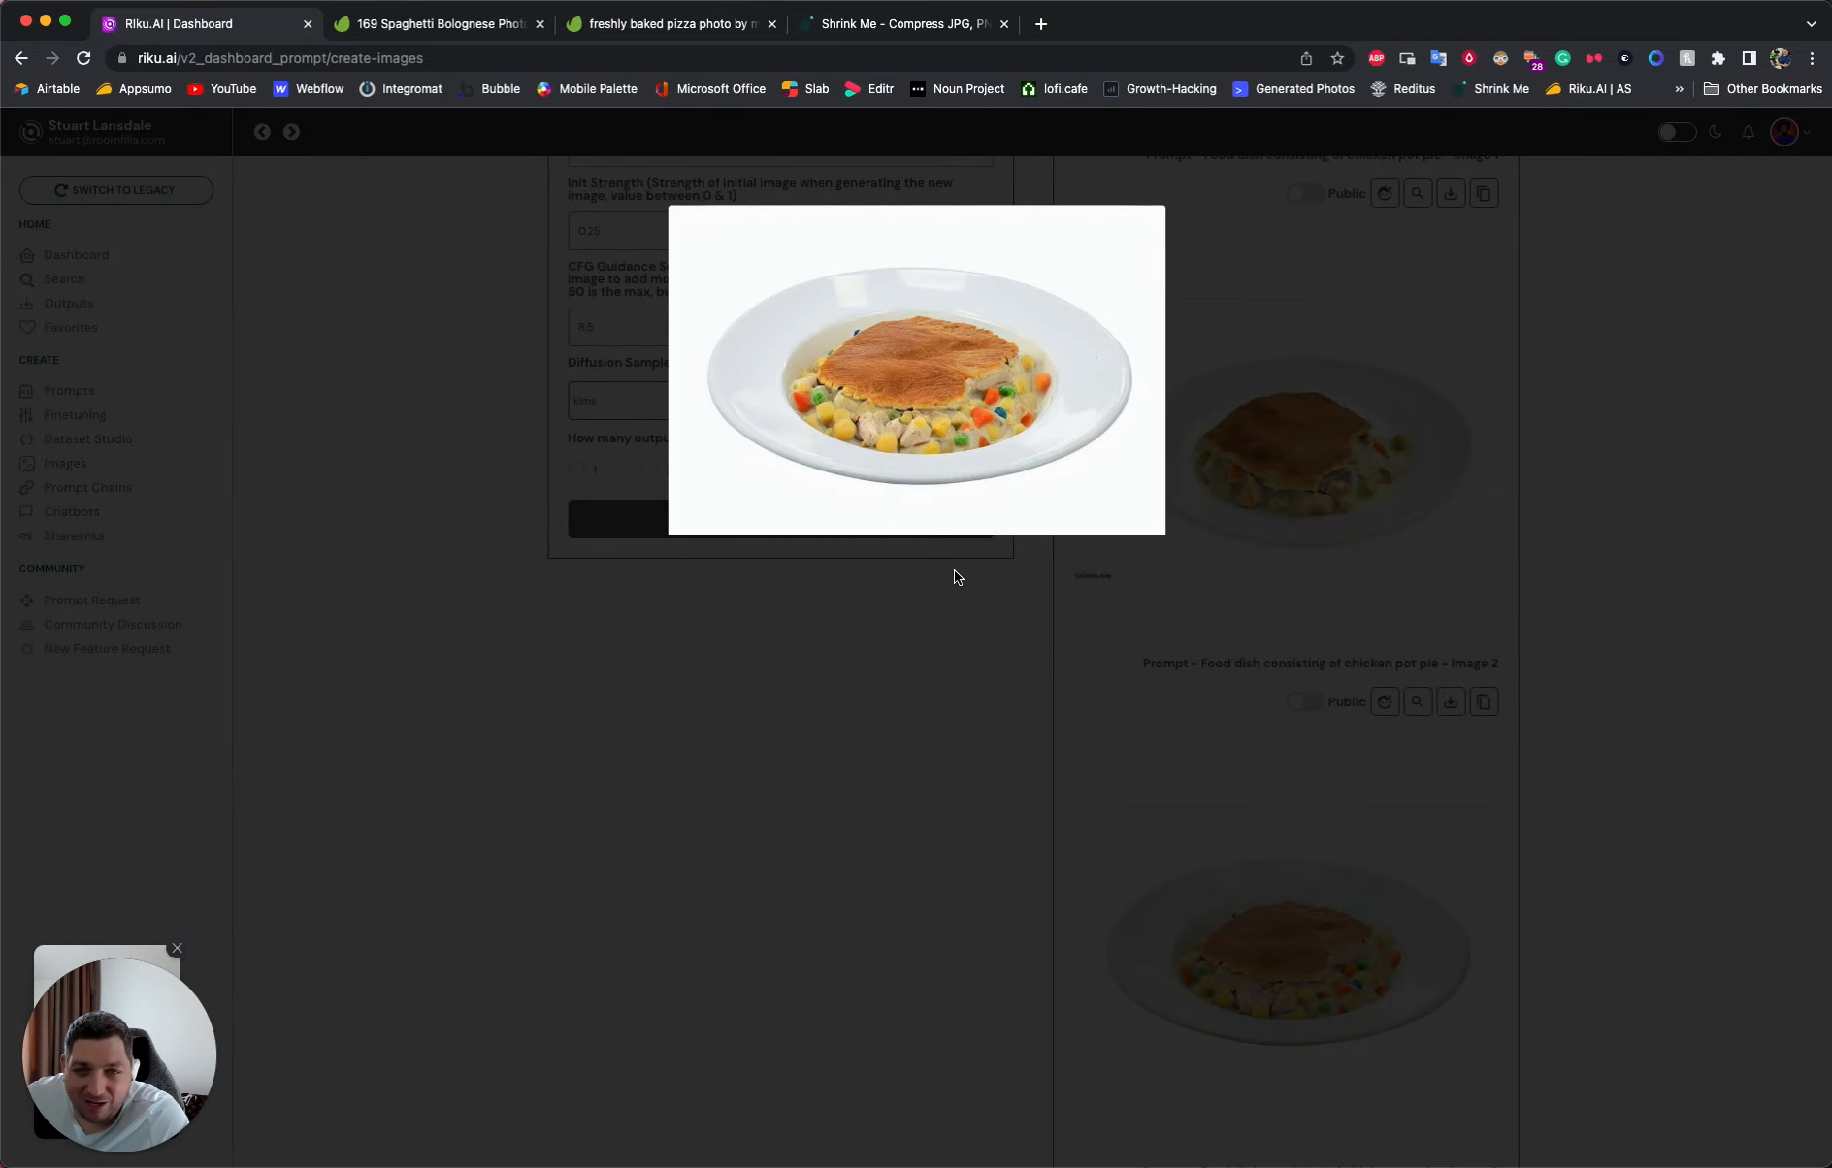
{"action": "left_click", "coordinate": [1281, 502]}
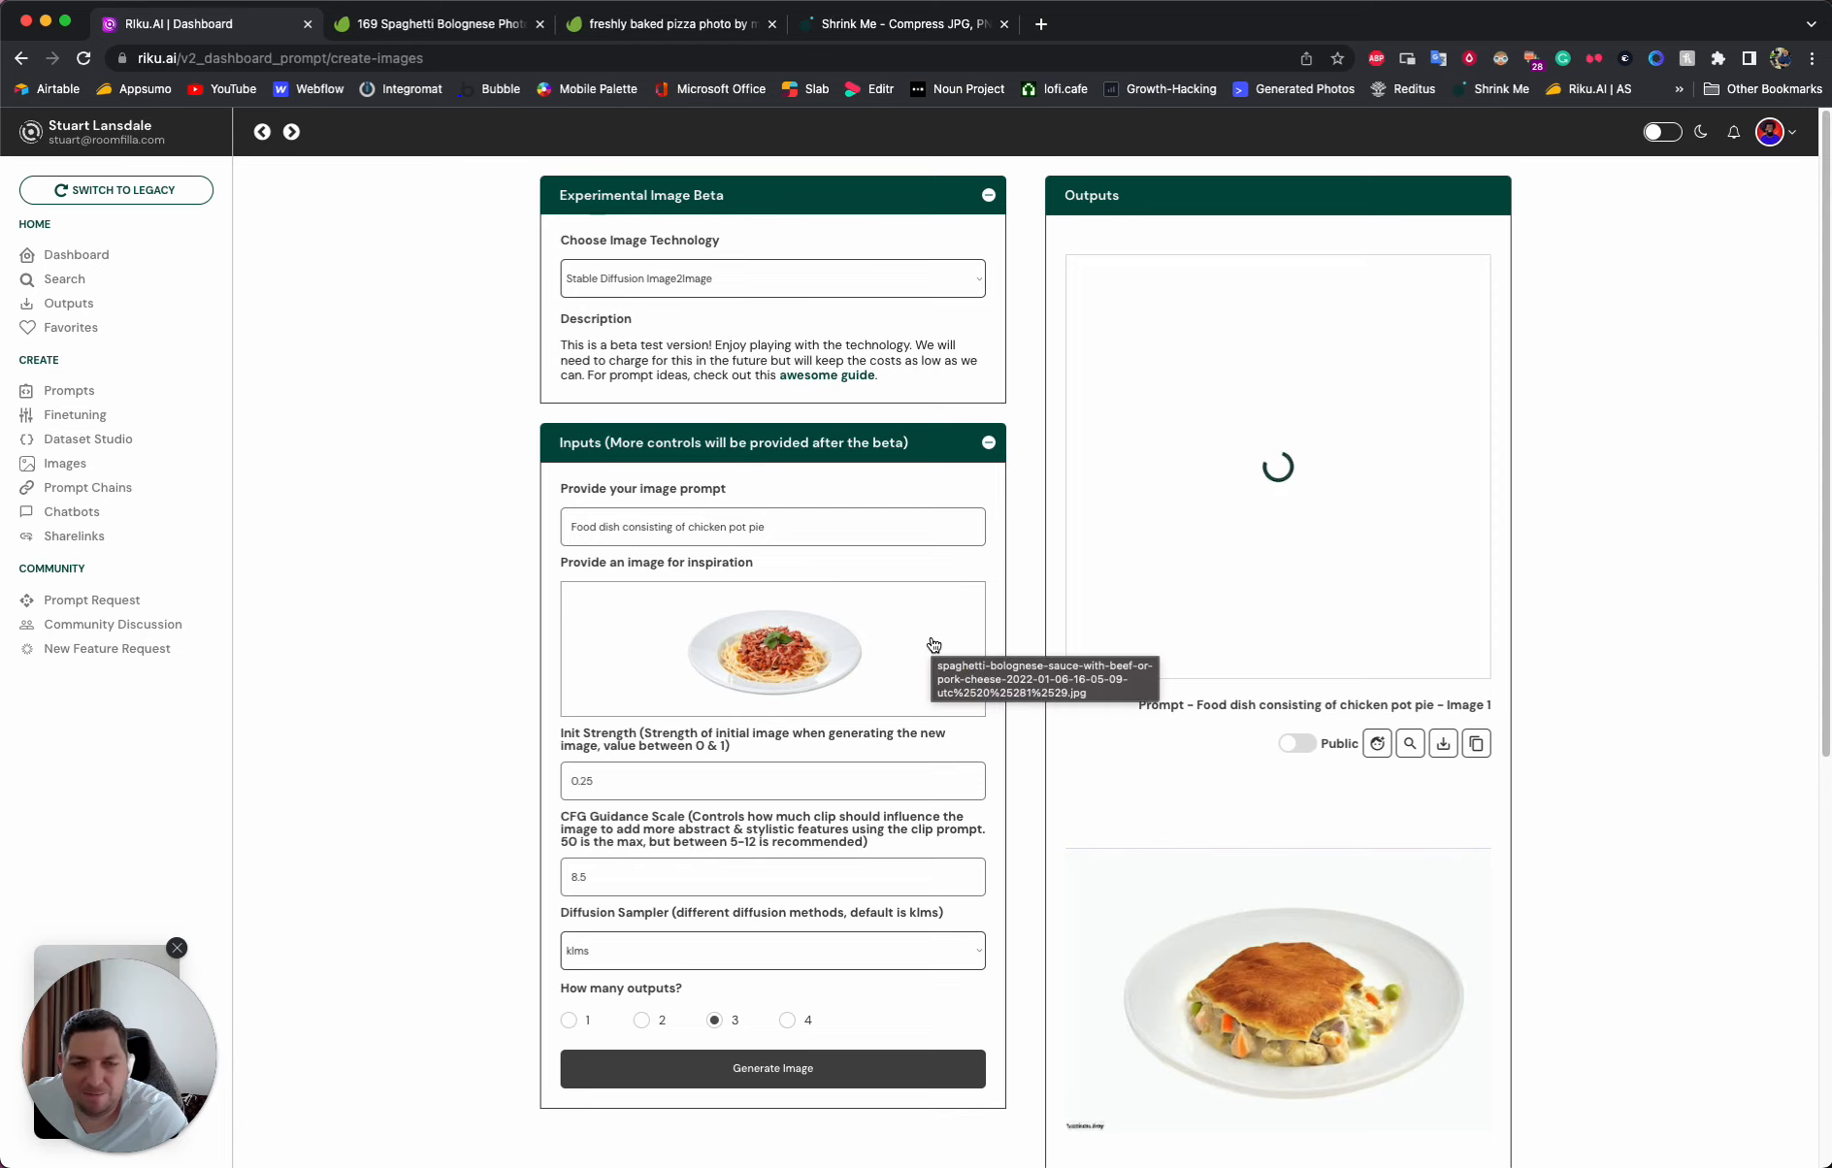
{"action": "left_click", "coordinate": [1308, 534]}
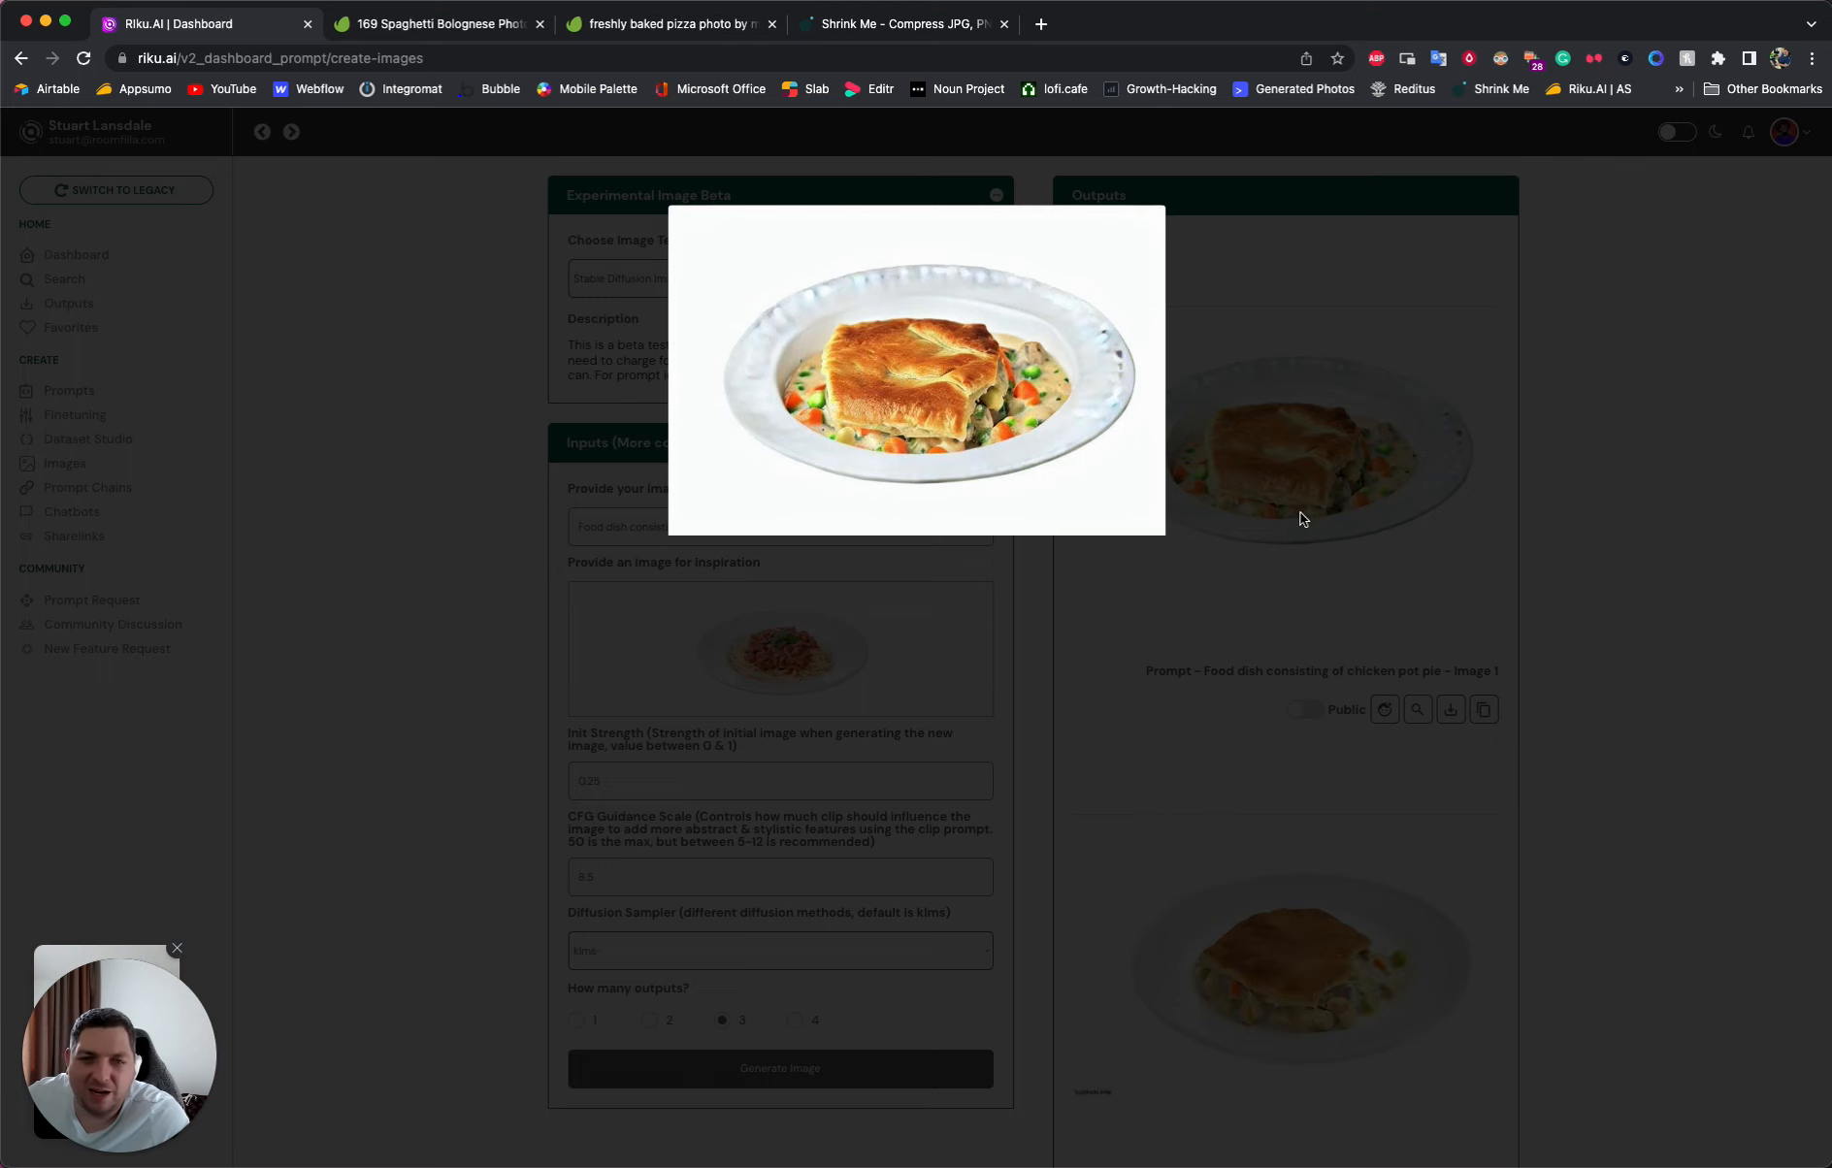
{"action": "left_click", "coordinate": [1329, 495]}
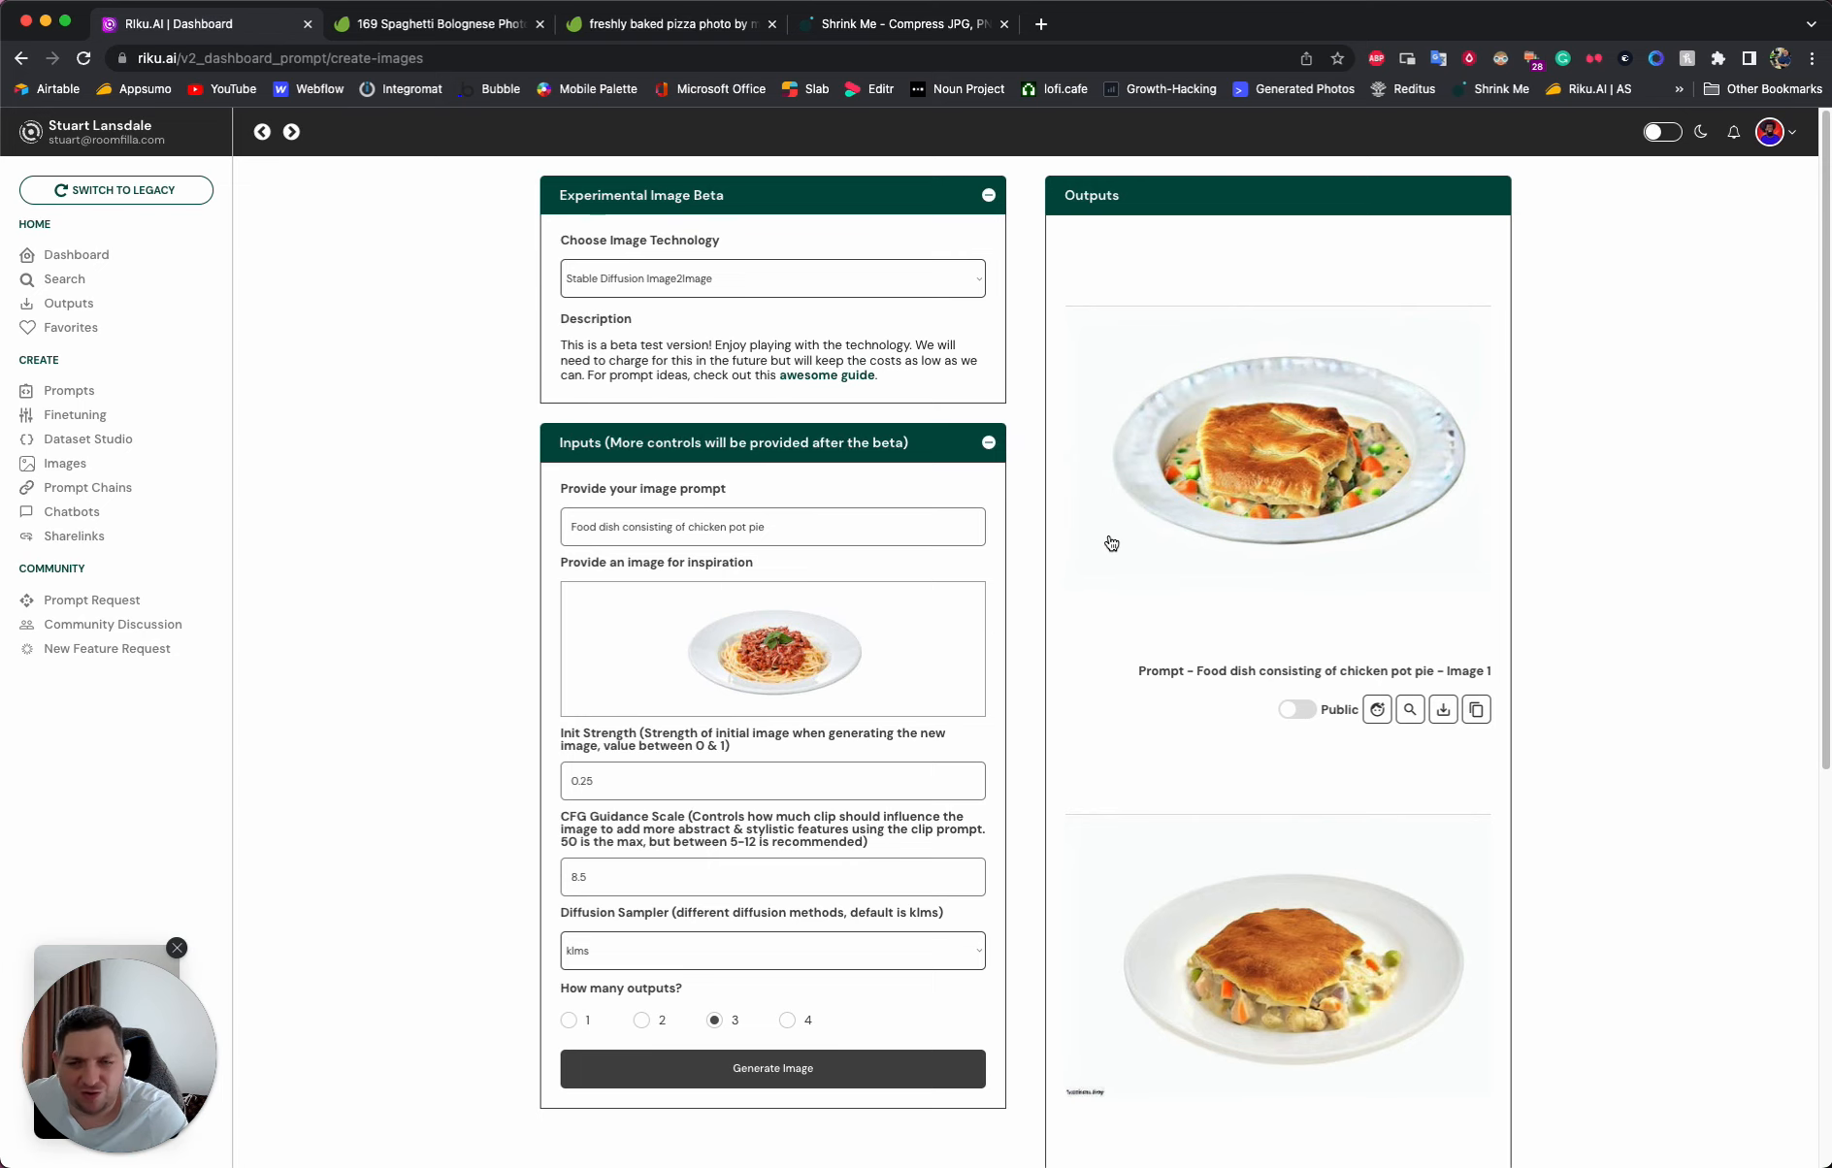
- Replace the inspiration image with the 1.5 MB freshly baked pizza JPG from Downloads
{"action": "left_click", "coordinate": [830, 660]}
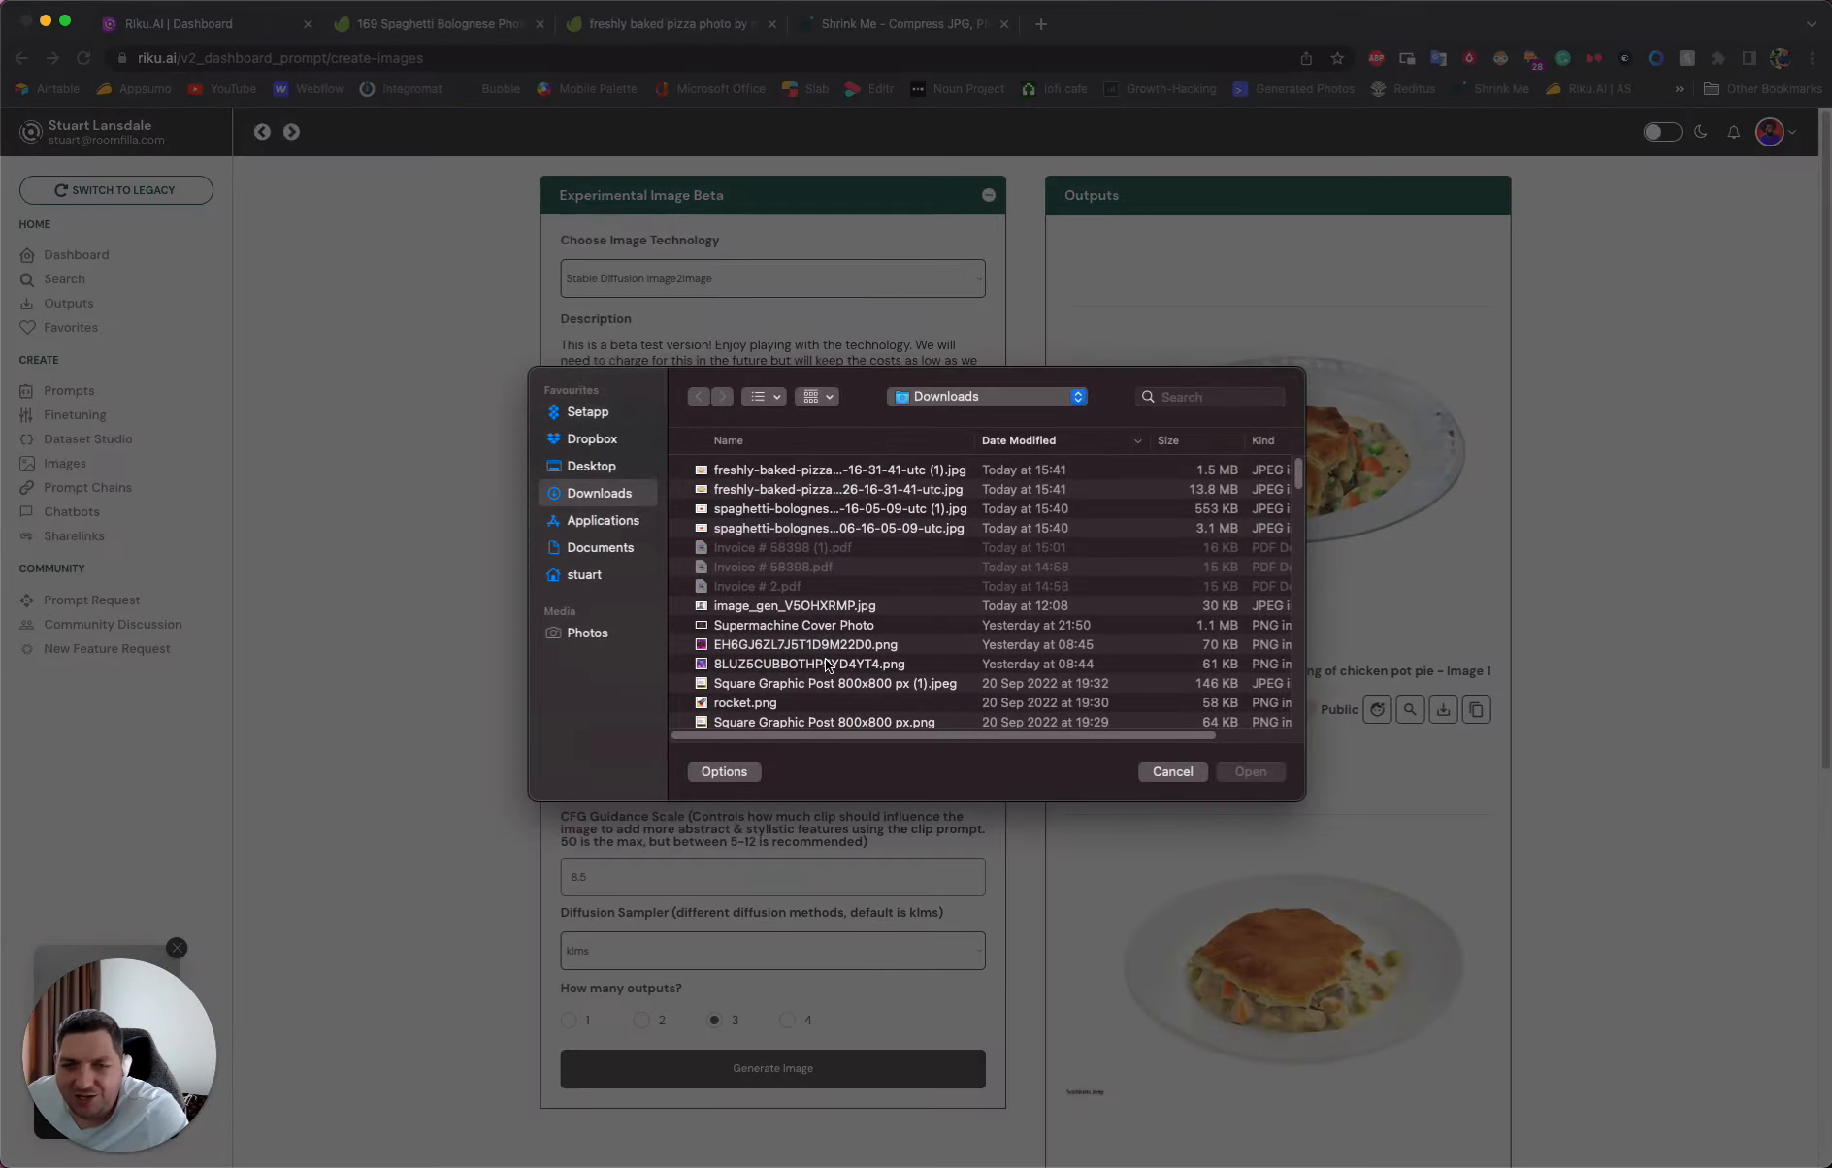
{"action": "double_click", "coordinate": [776, 476]}
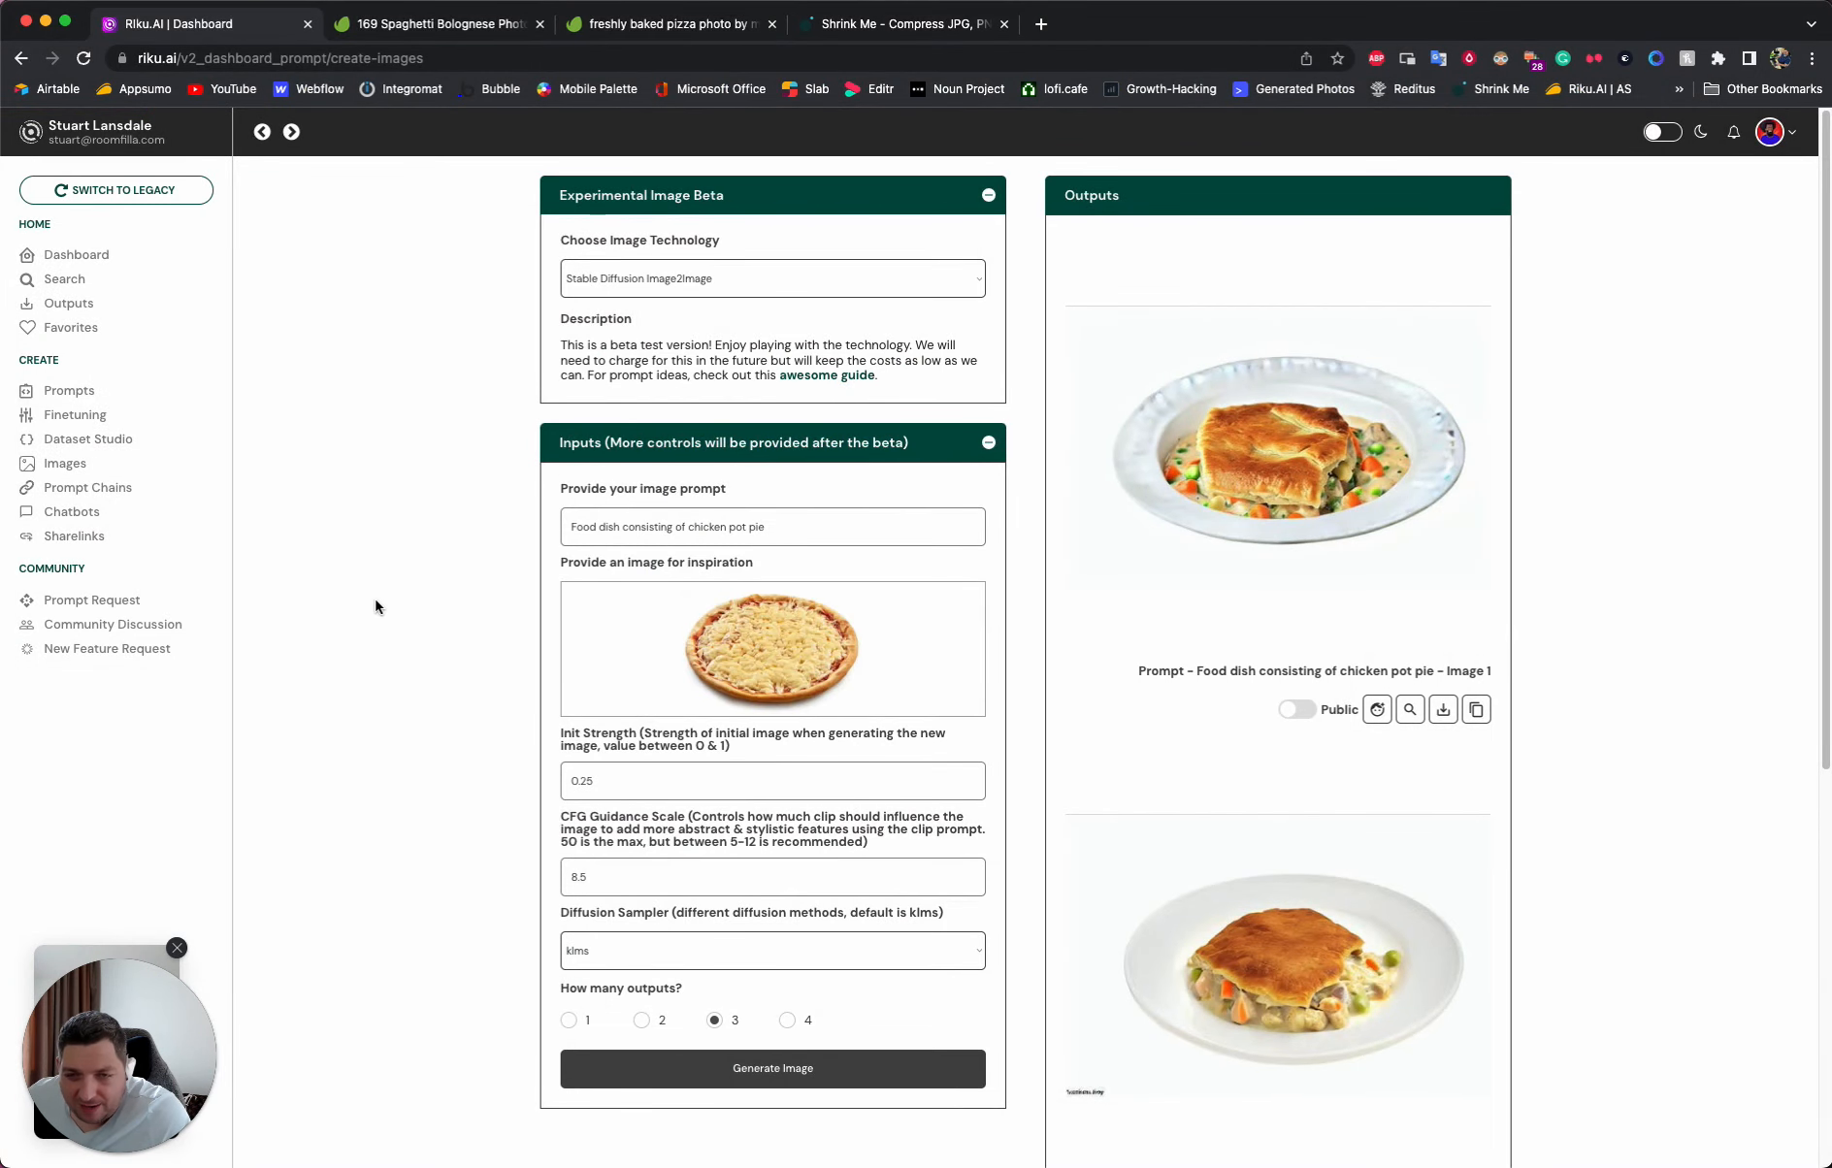
{"action": "left_click", "coordinate": [446, 619]}
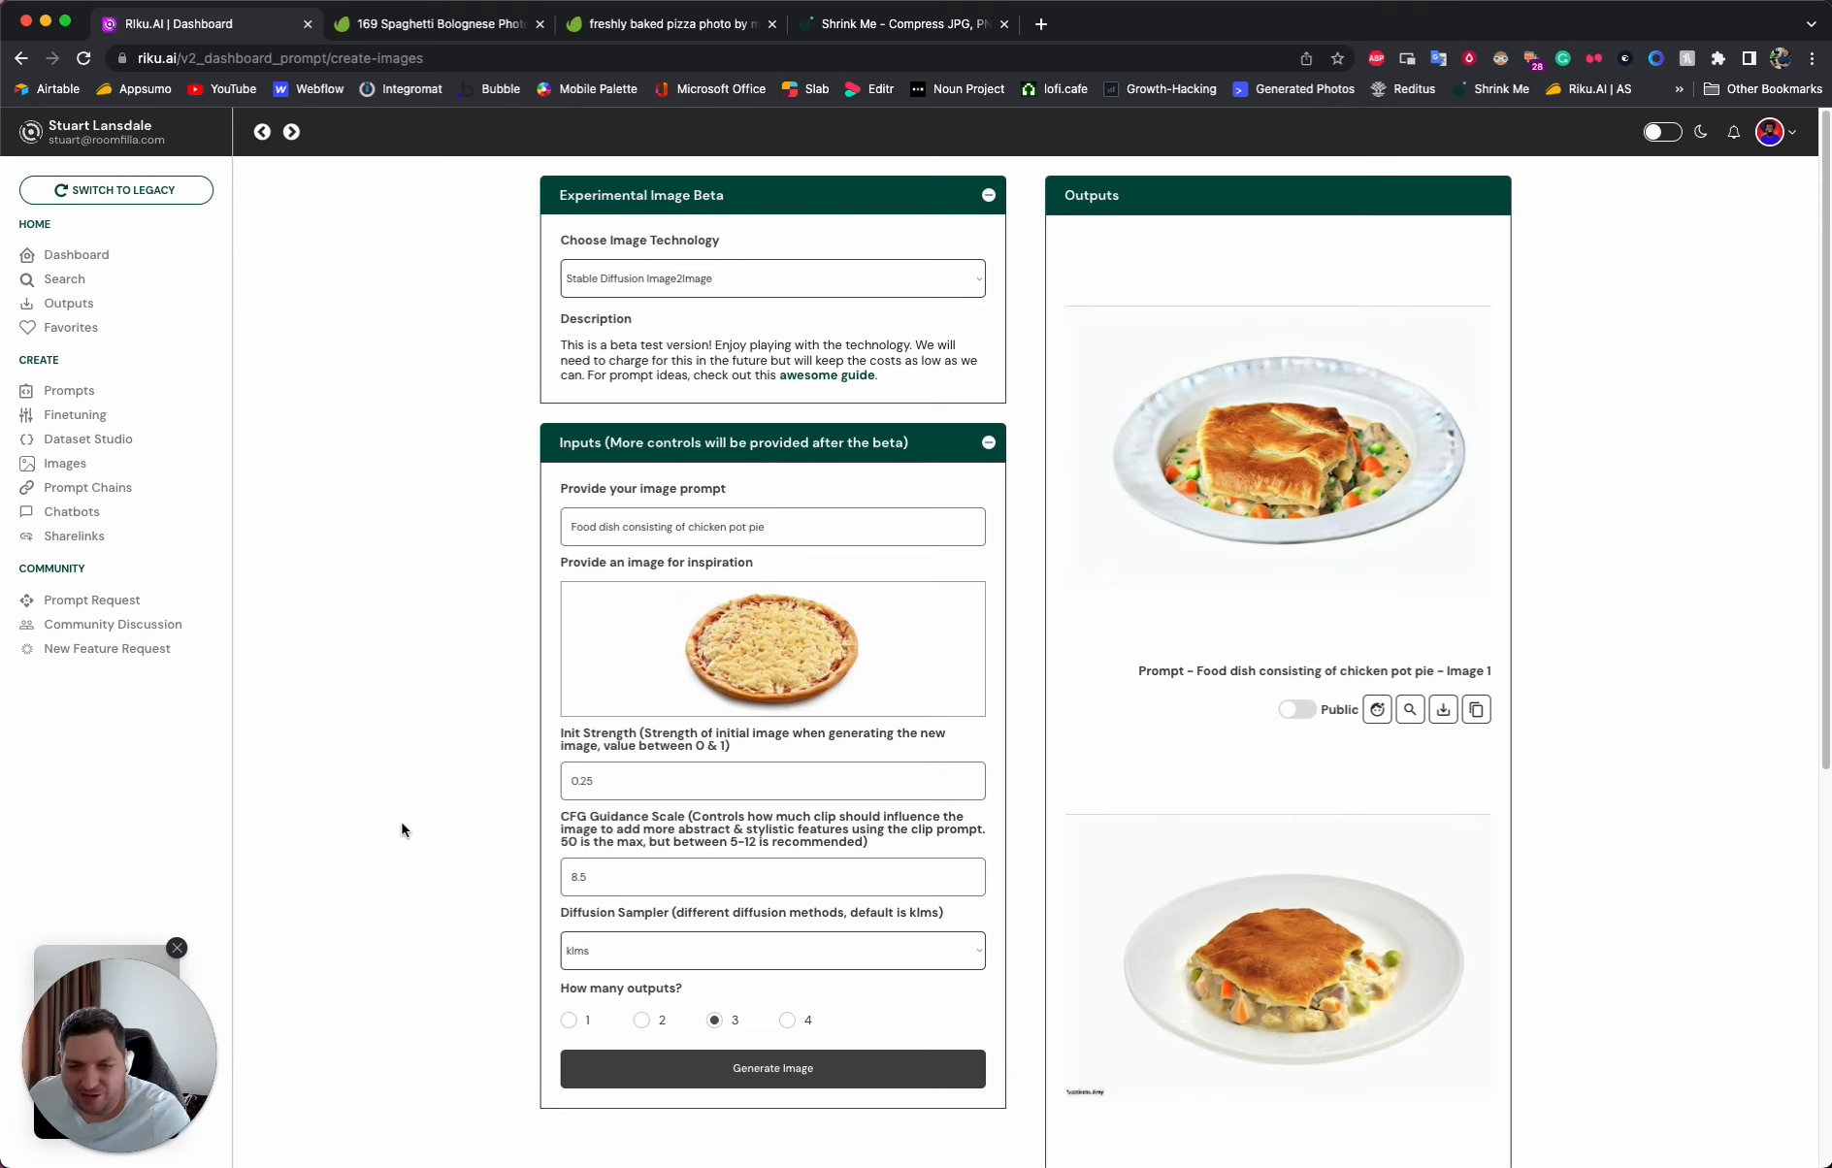
- Set the Init Strength to 0.30 and generate chicken pot pie images from the pizza photo
{"action": "left_click", "coordinate": [517, 788]}
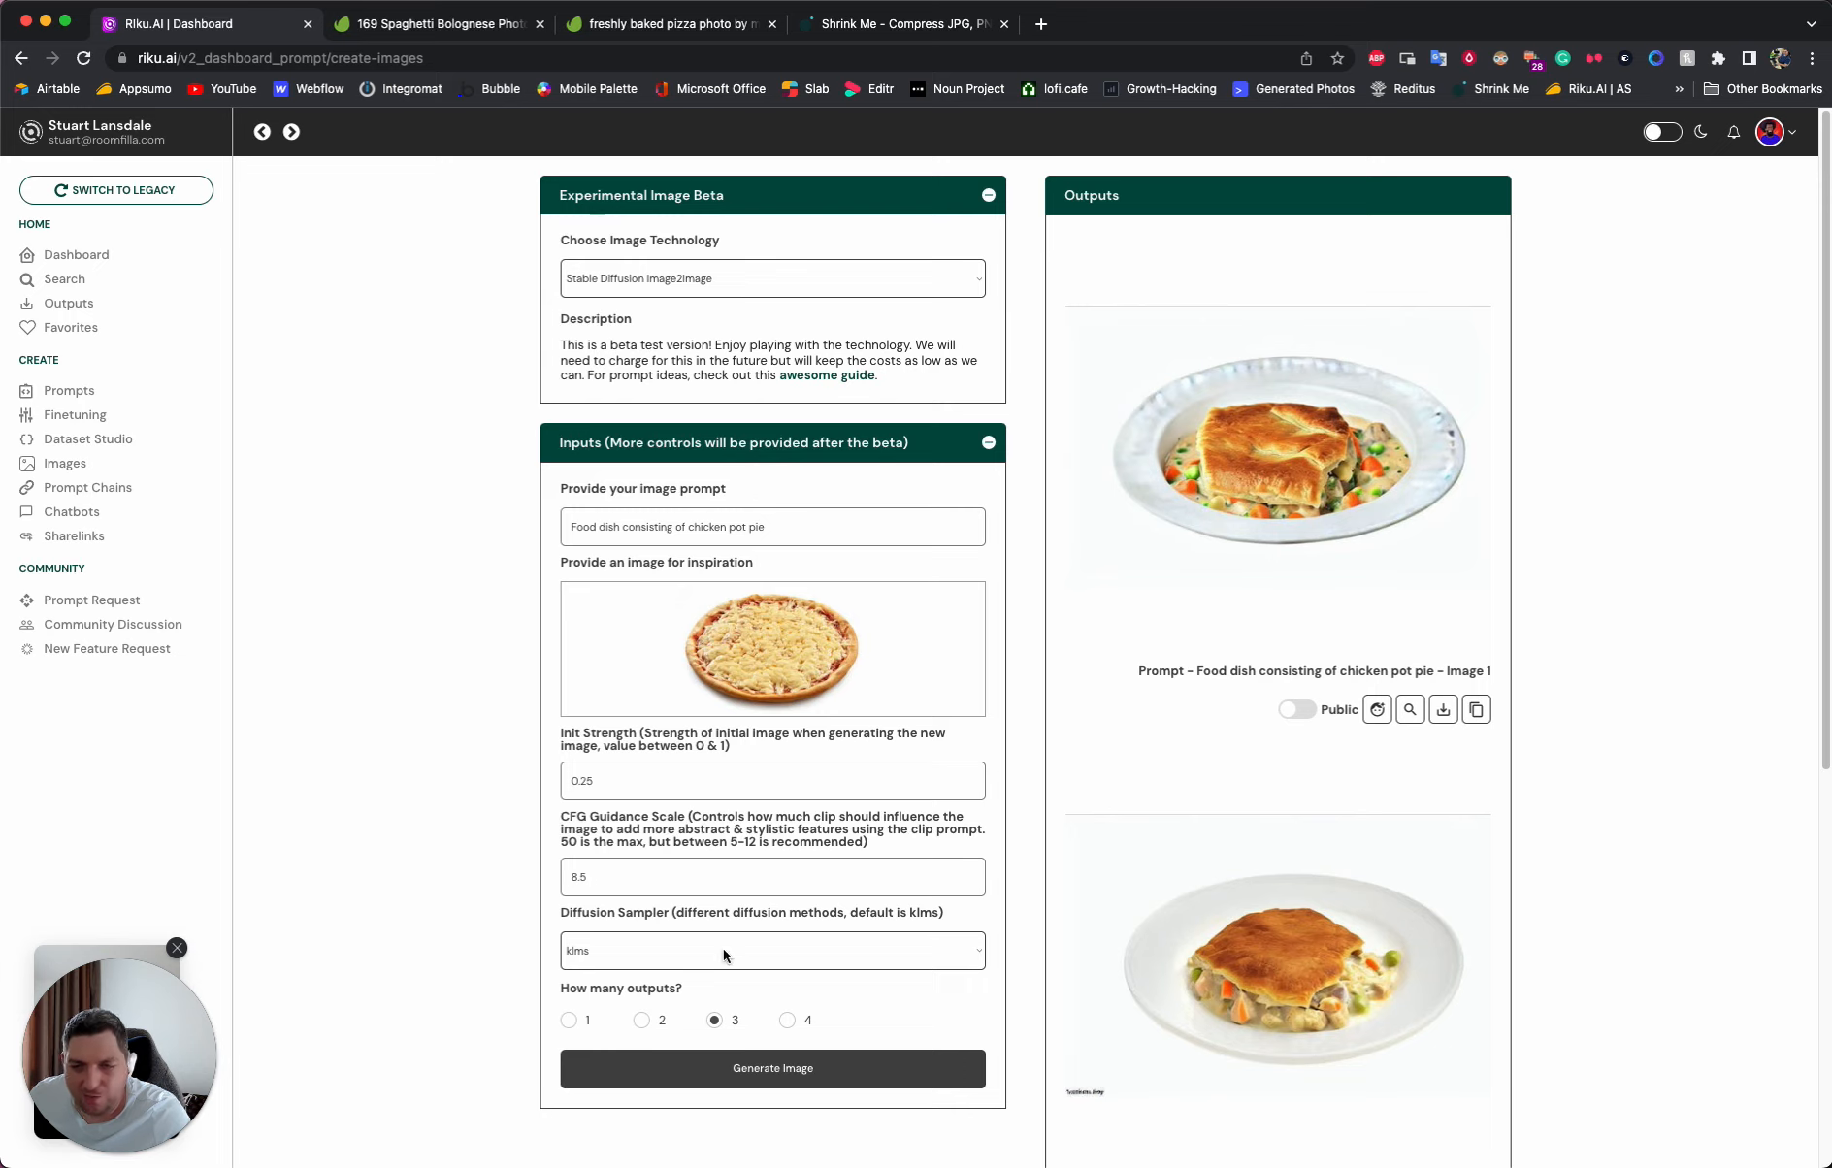
{"action": "left_click", "coordinate": [631, 786]}
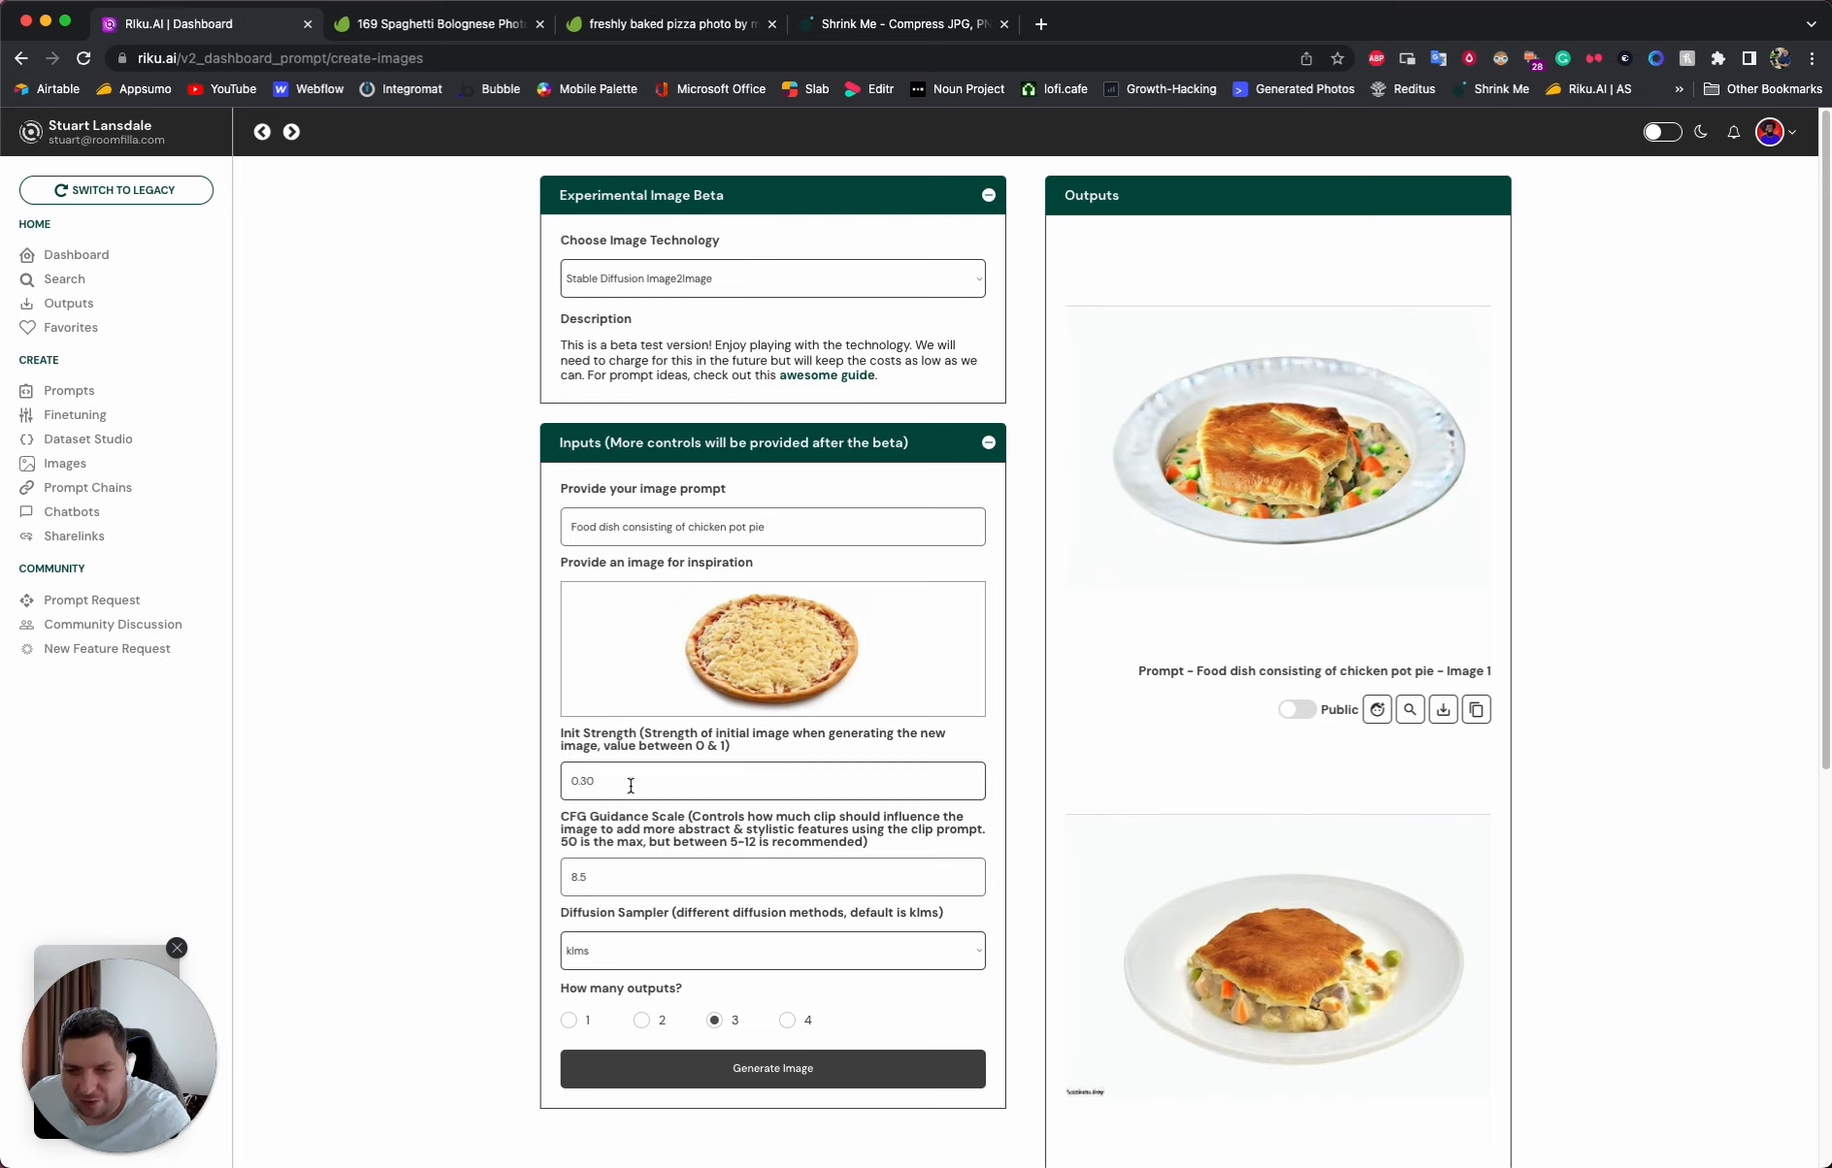
{"action": "left_click", "coordinate": [813, 1071]}
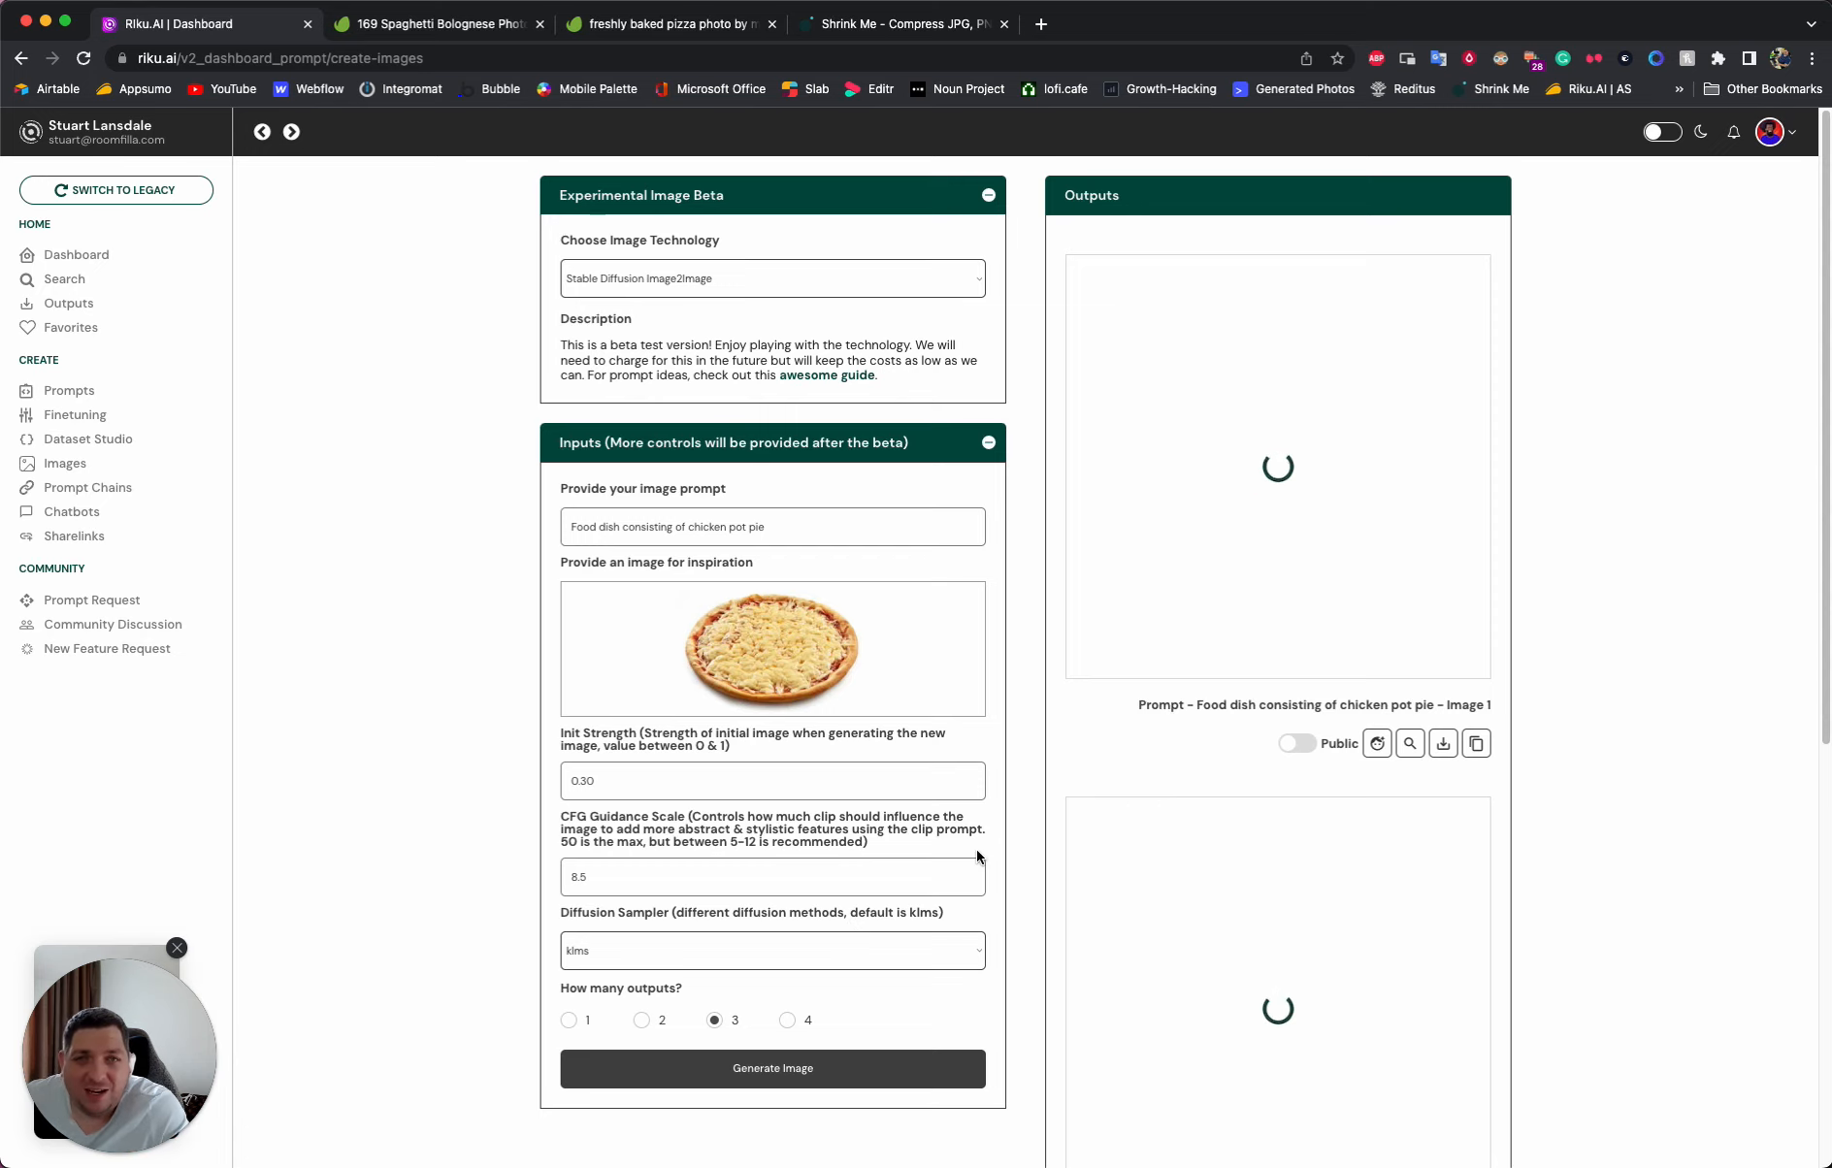
- Examine the chicken pot pie images based on the pizza photo, enlarging the first and second ones
{"action": "scroll", "coordinate": [975, 848], "scroll_direction": "down", "scroll_amount": 1}
{"action": "scroll", "coordinate": [975, 849], "scroll_direction": "down", "scroll_amount": 10}
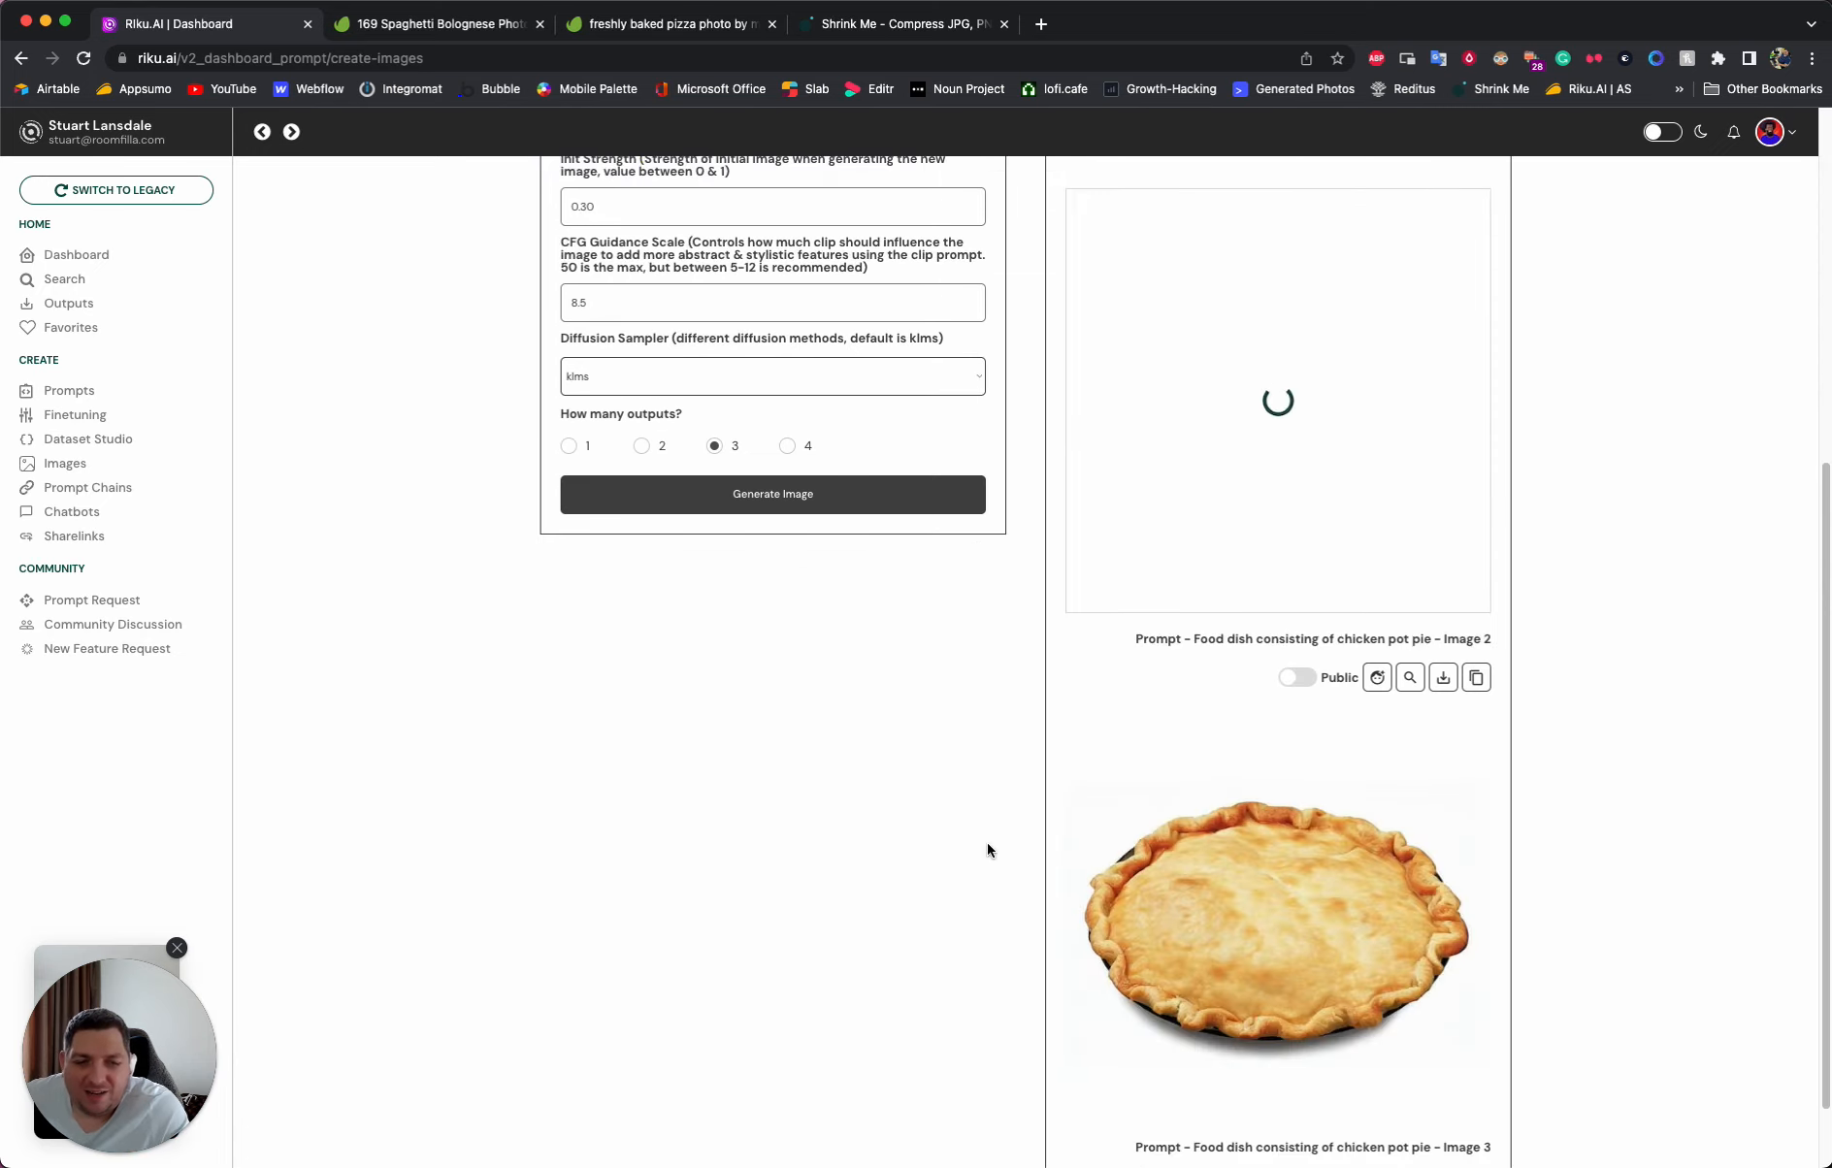
{"action": "scroll", "coordinate": [988, 850], "scroll_direction": "down", "scroll_amount": 2}
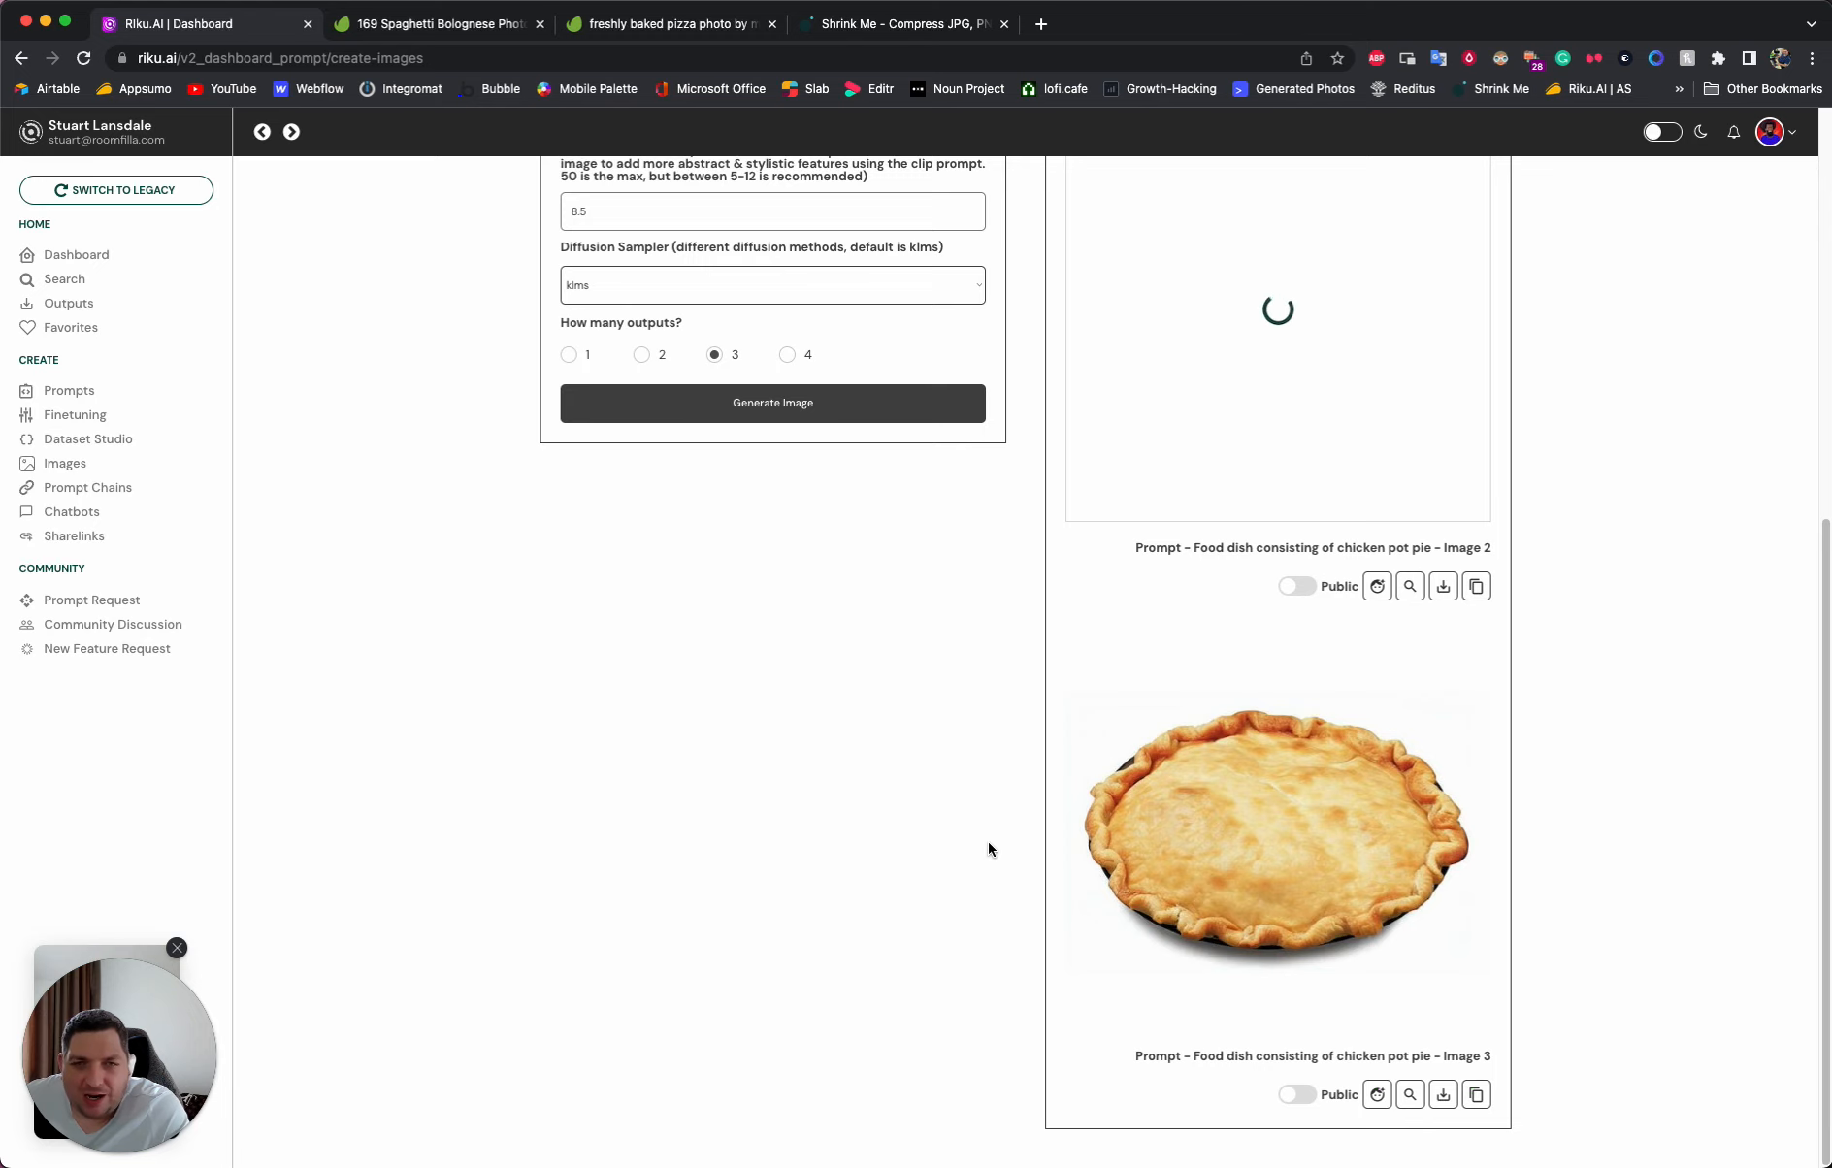
{"action": "scroll", "coordinate": [987, 844], "scroll_direction": "up", "scroll_amount": 11}
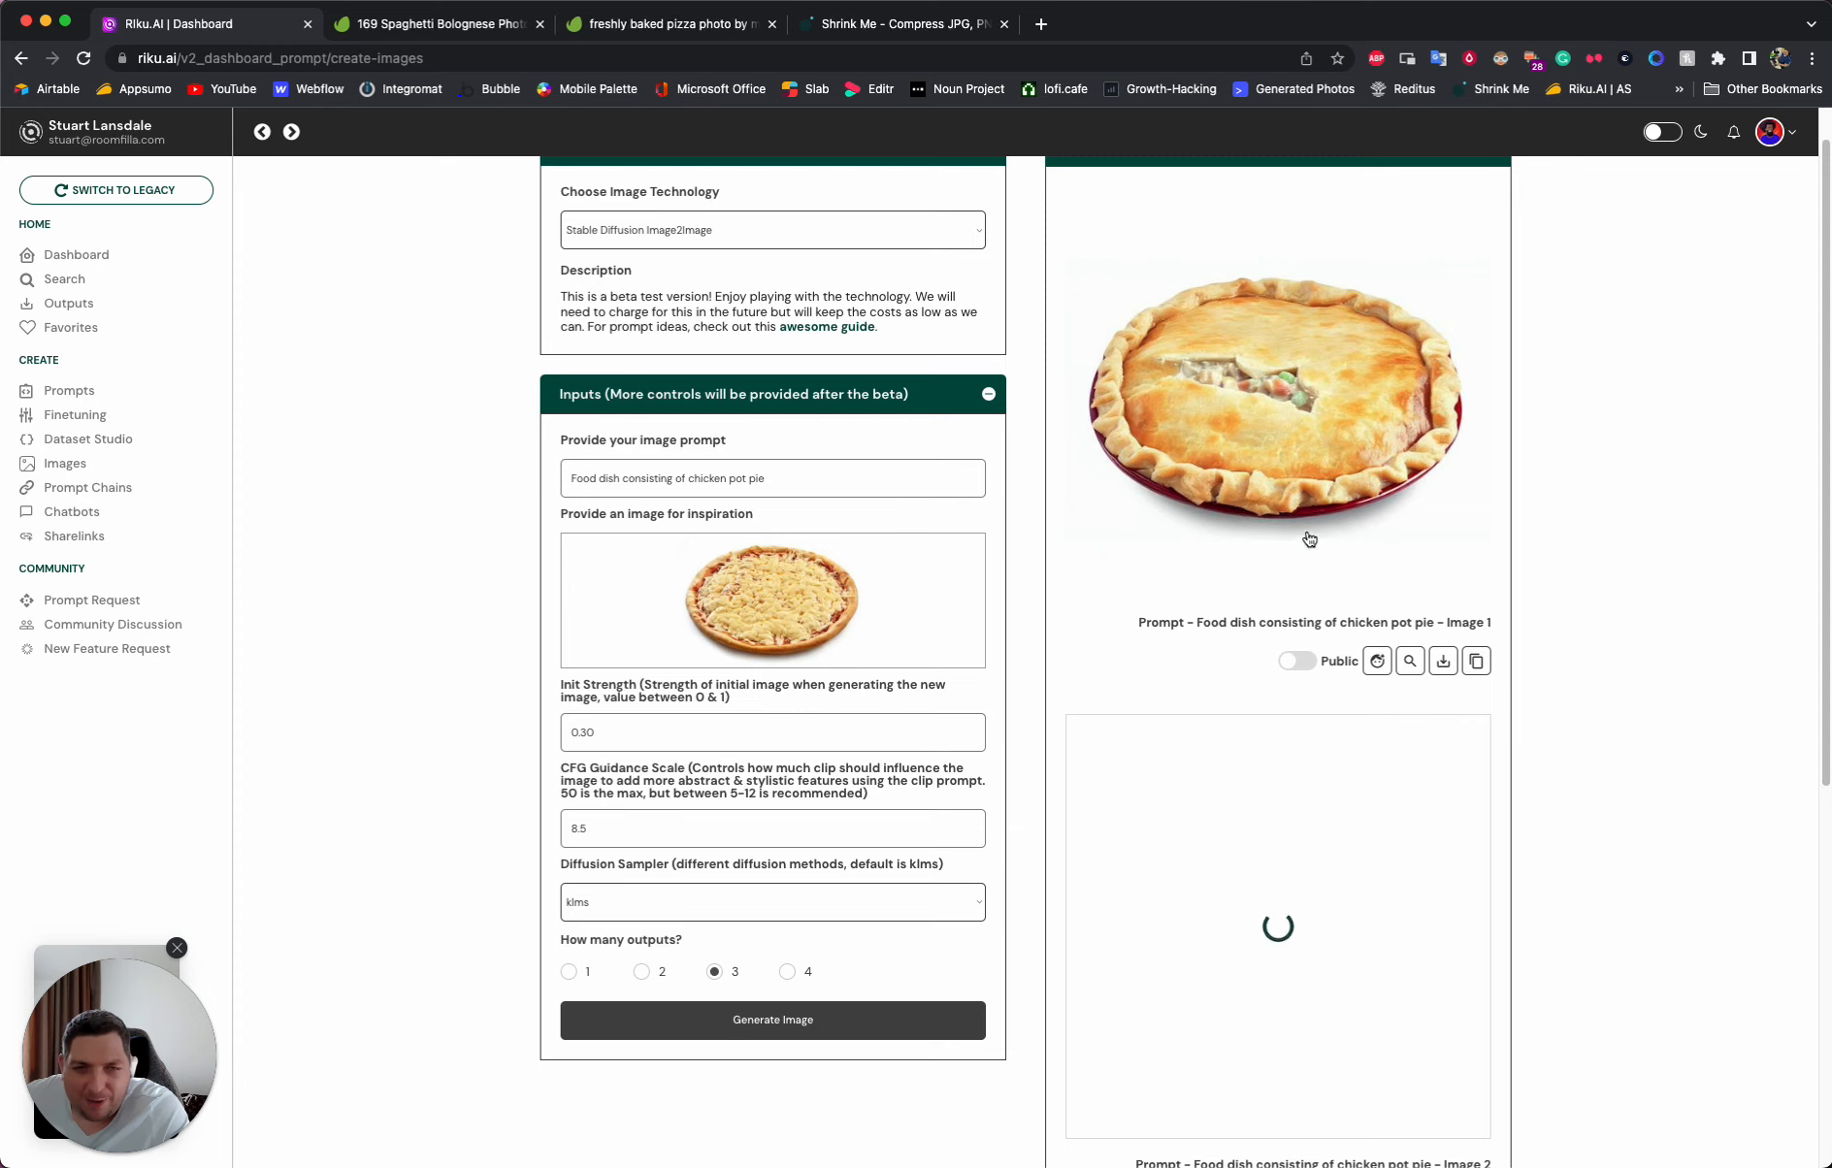
{"action": "left_click", "coordinate": [1296, 423]}
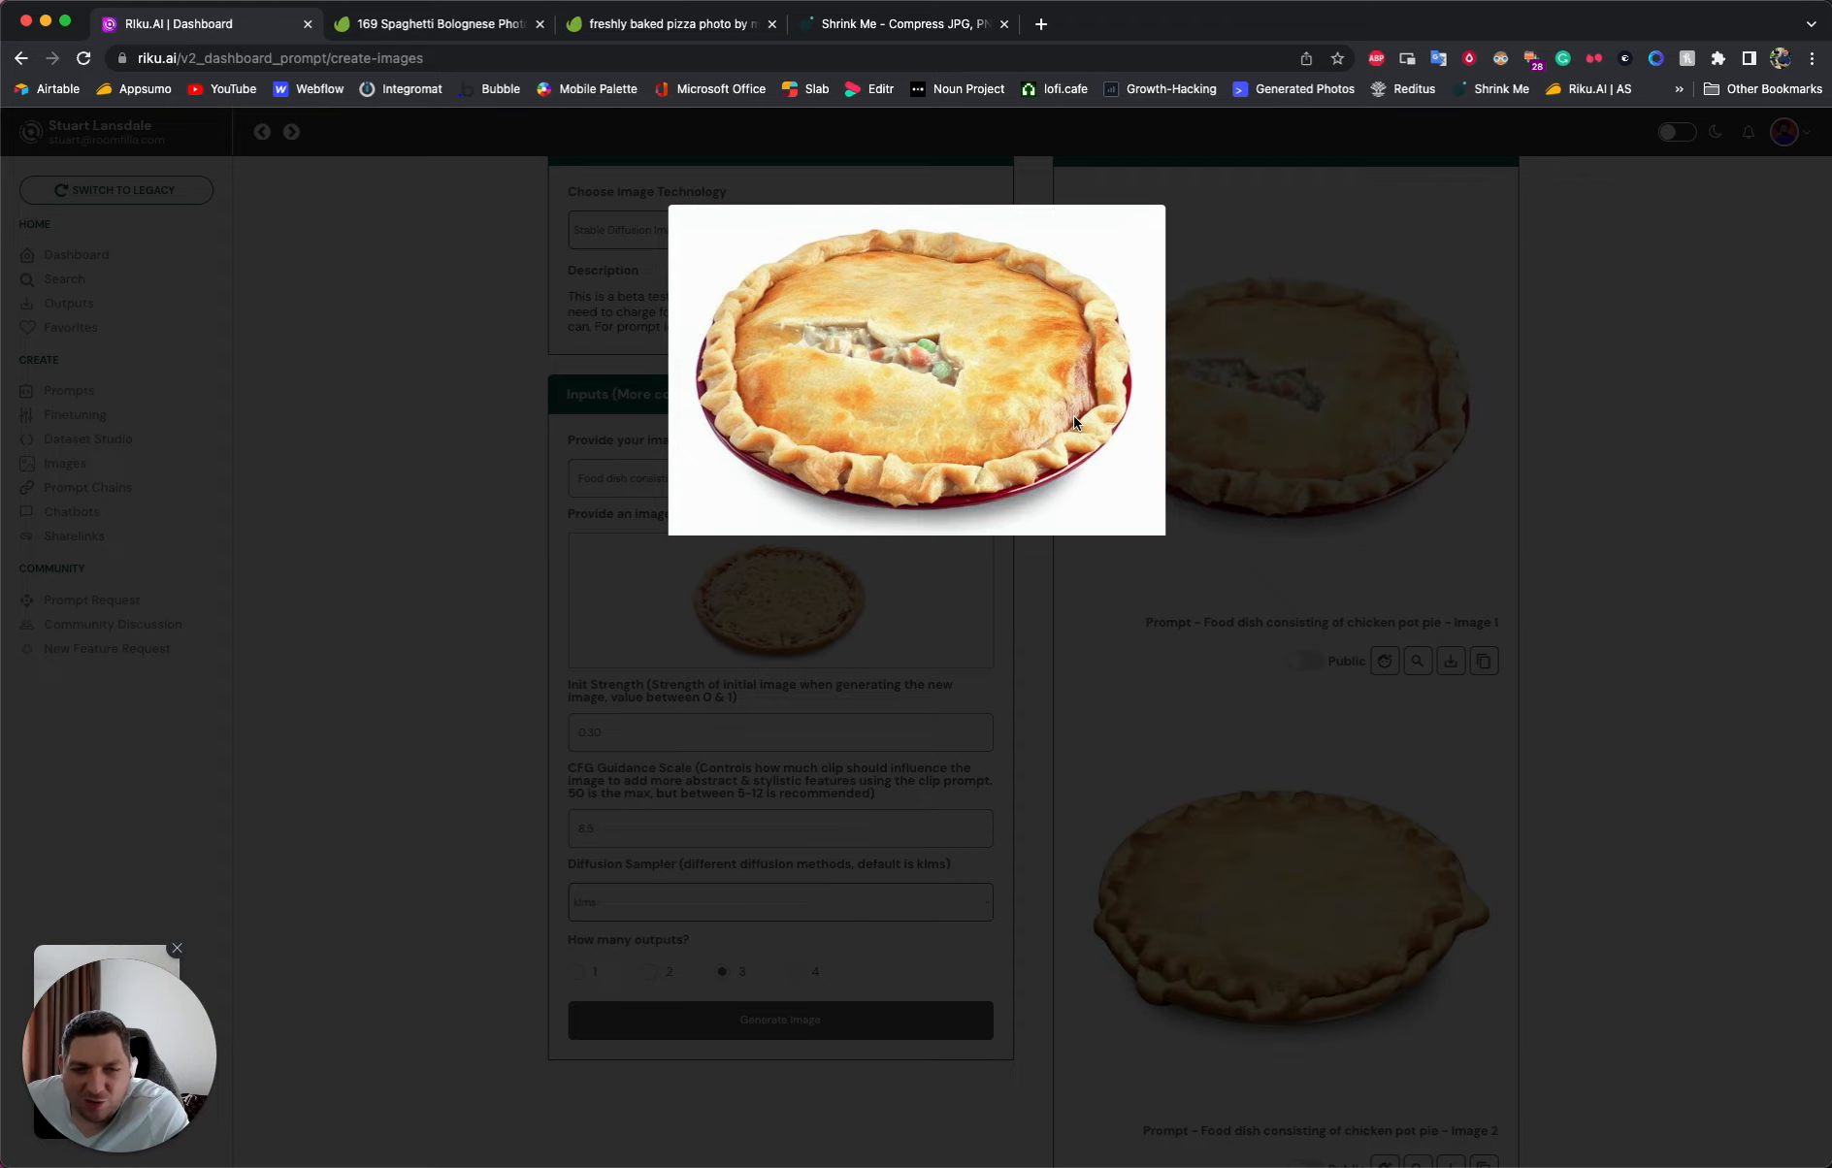
{"action": "left_click", "coordinate": [1501, 421]}
{"action": "scroll", "coordinate": [1359, 582], "scroll_direction": "down", "scroll_amount": 2}
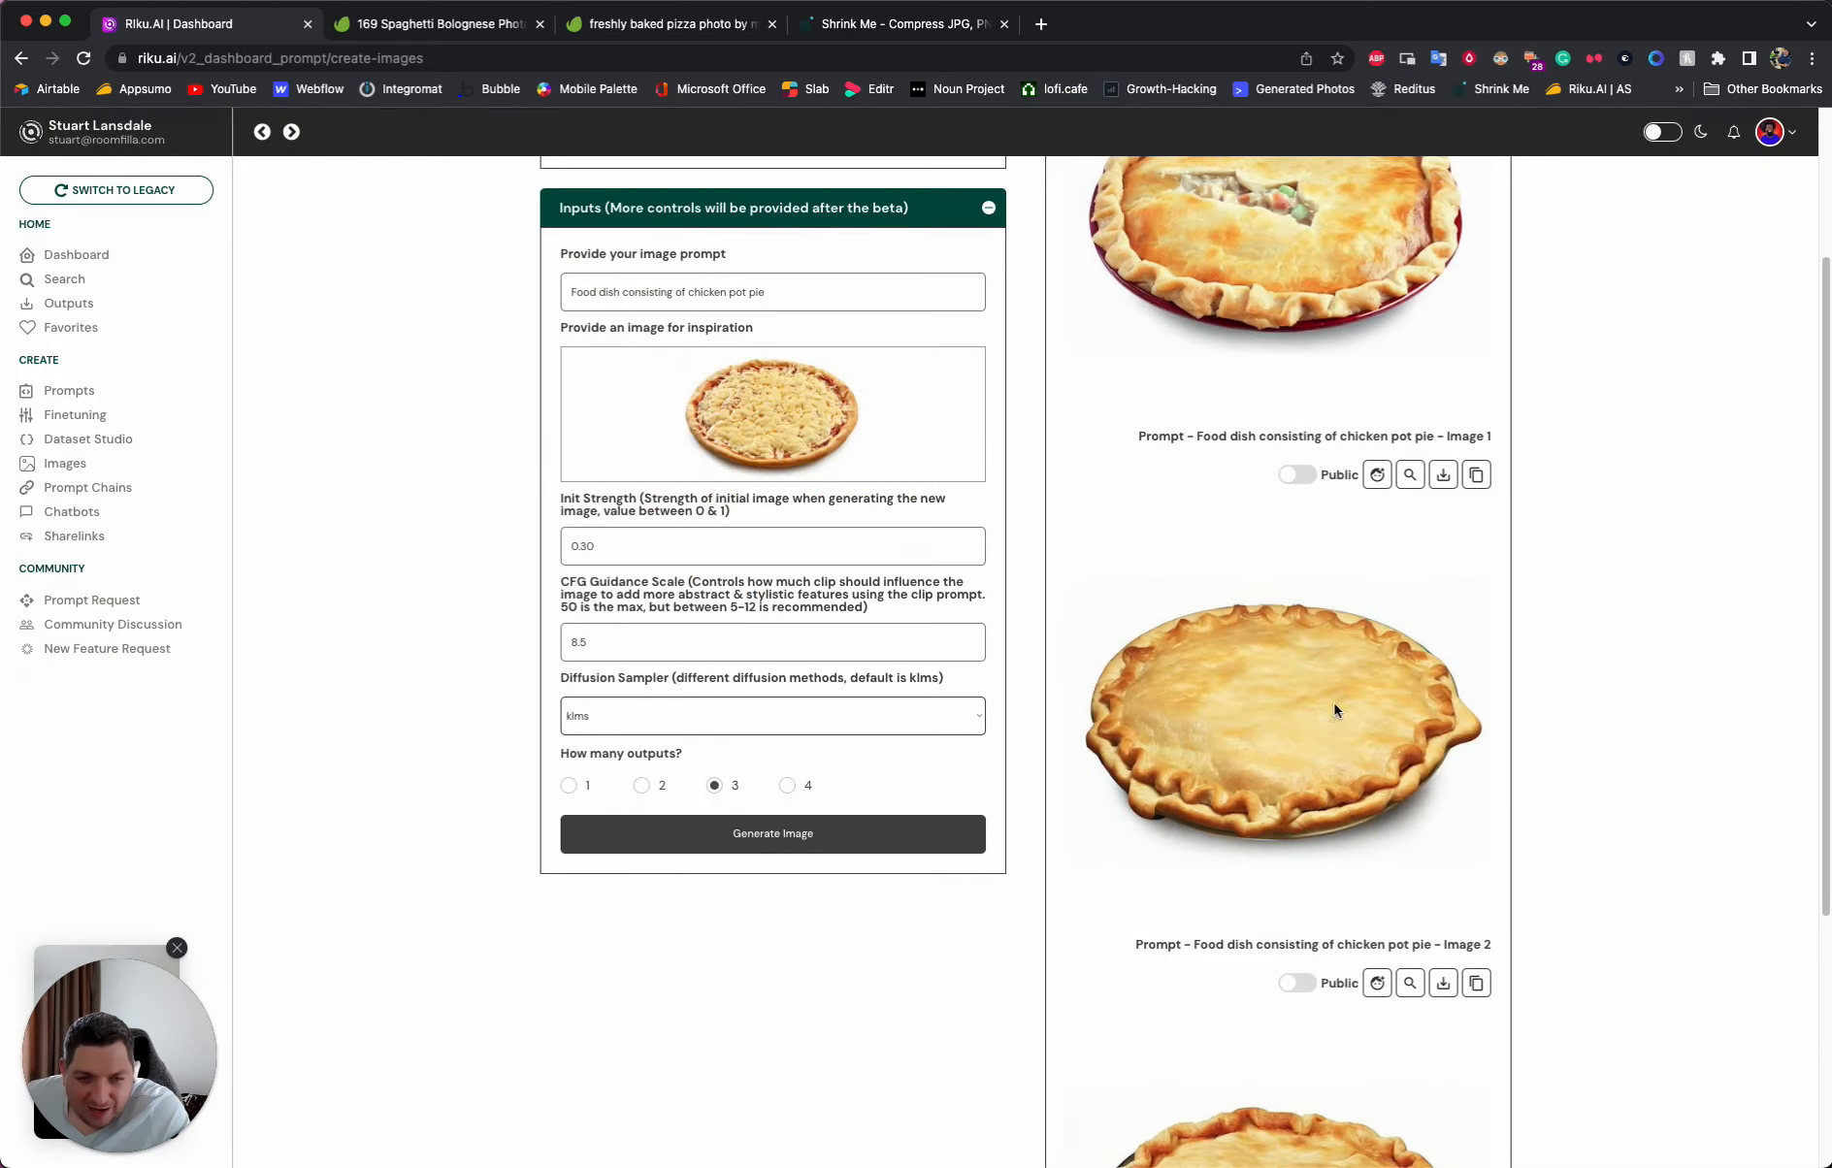
{"action": "left_click", "coordinate": [1274, 735]}
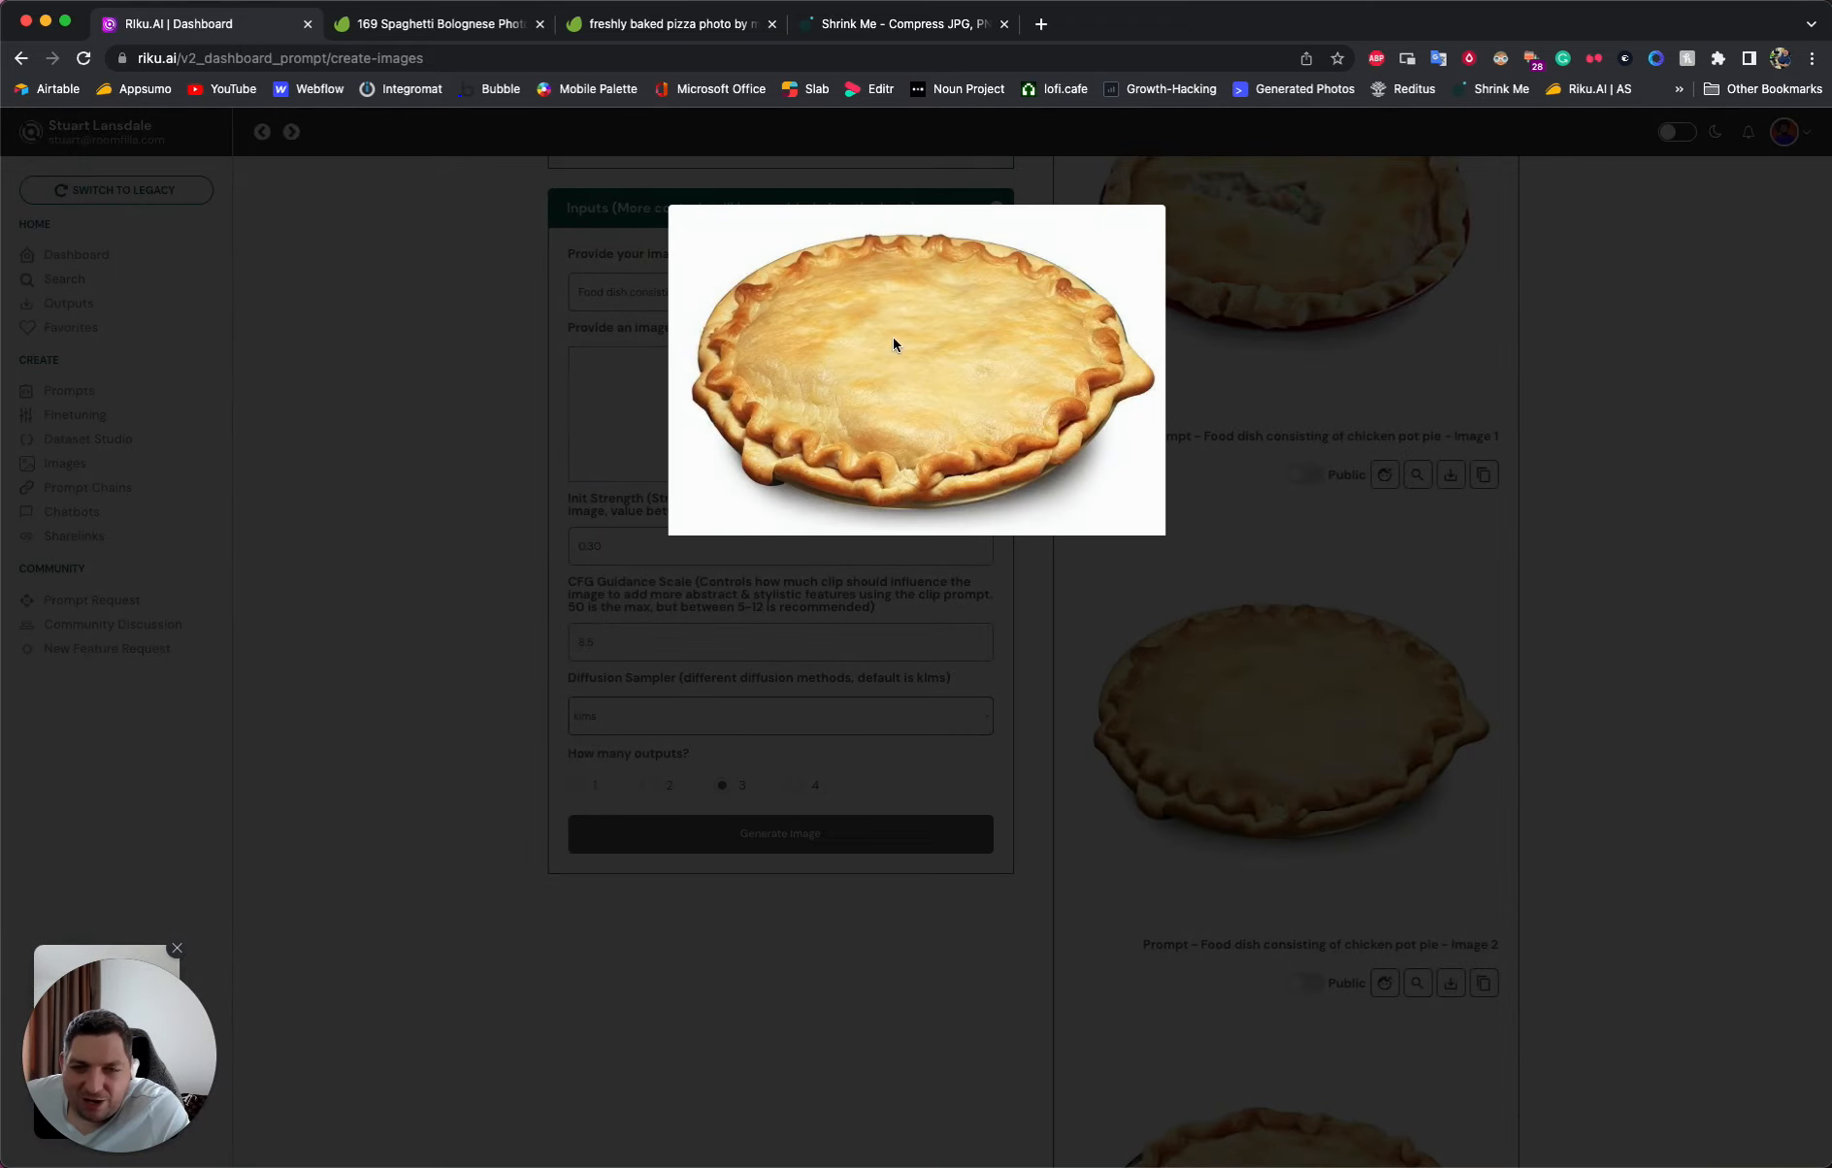
{"action": "left_click", "coordinate": [1342, 546]}
{"action": "scroll", "coordinate": [1349, 601], "scroll_direction": "down", "scroll_amount": 4}
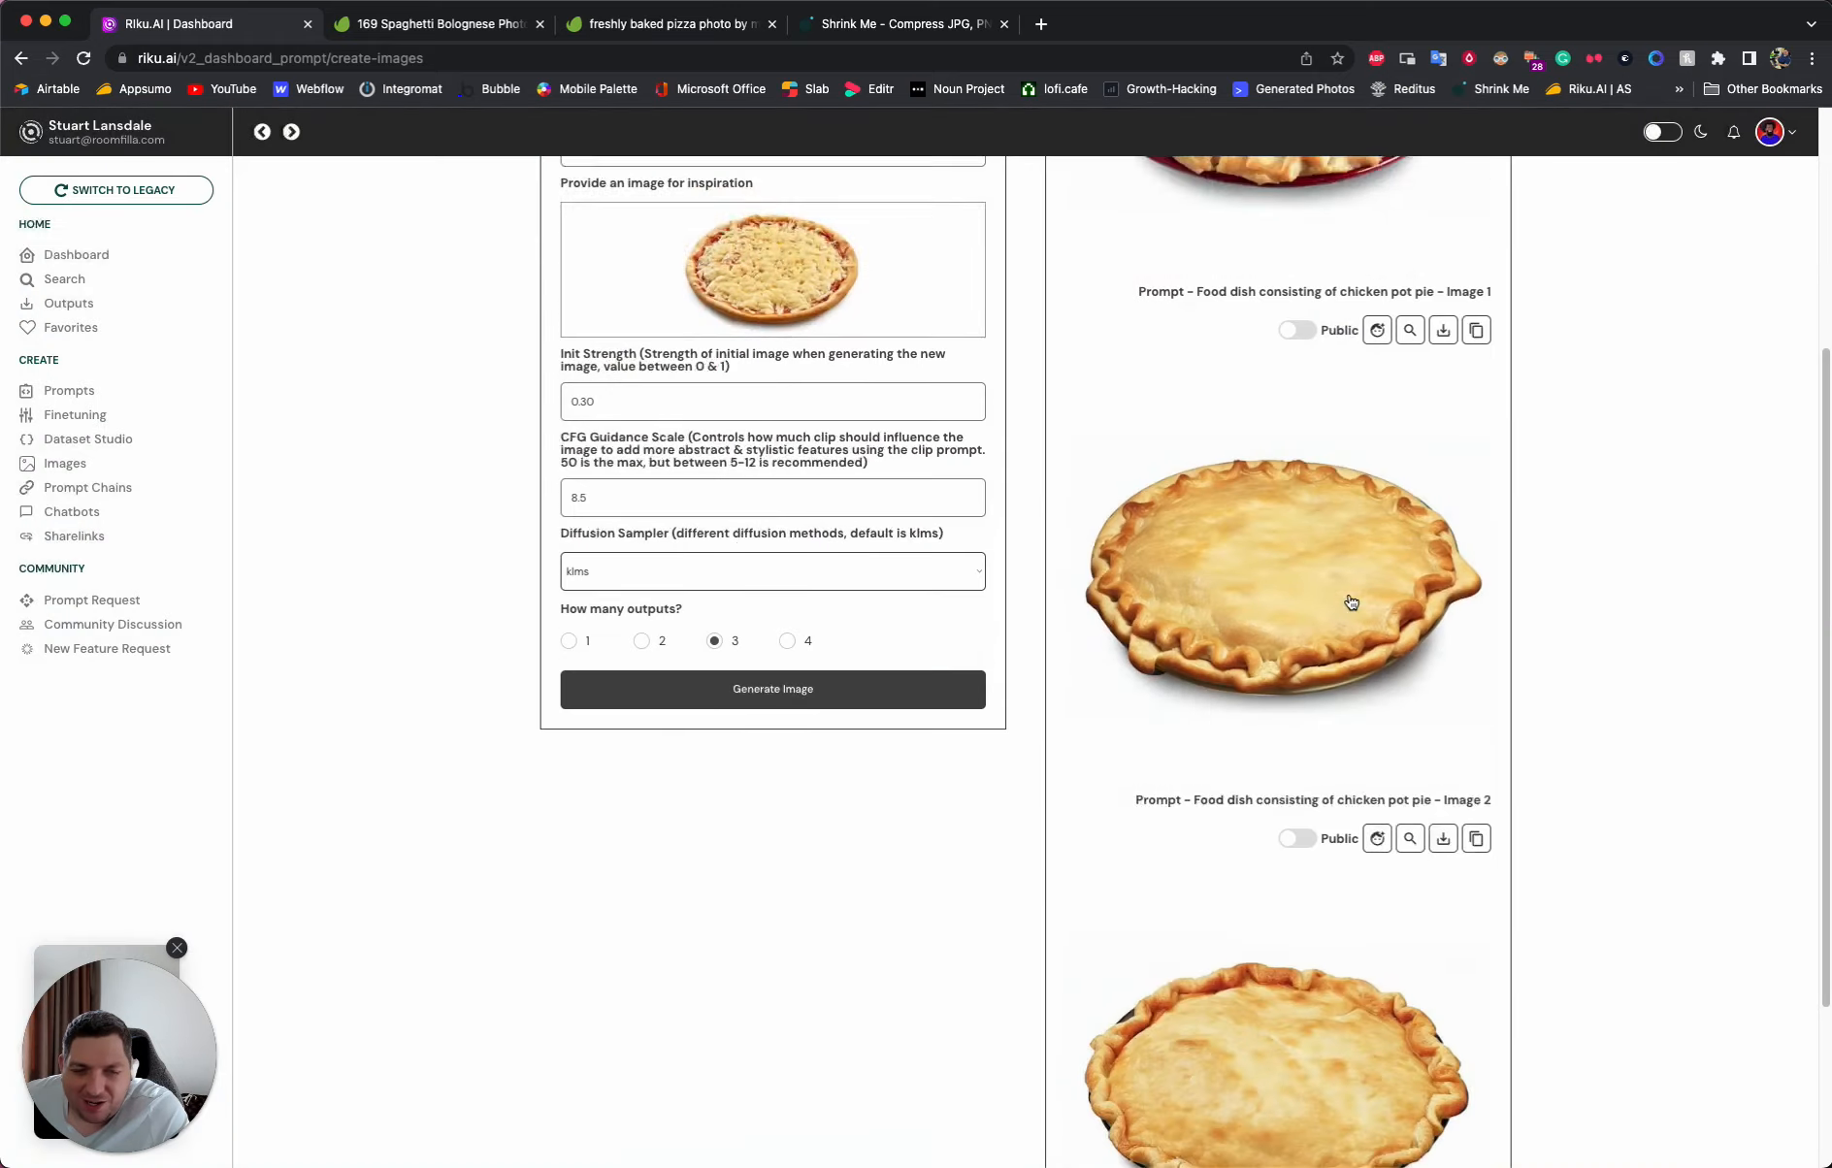
- Enlarge the third chicken pot pie image to inspect it
{"action": "left_click", "coordinate": [1328, 748]}
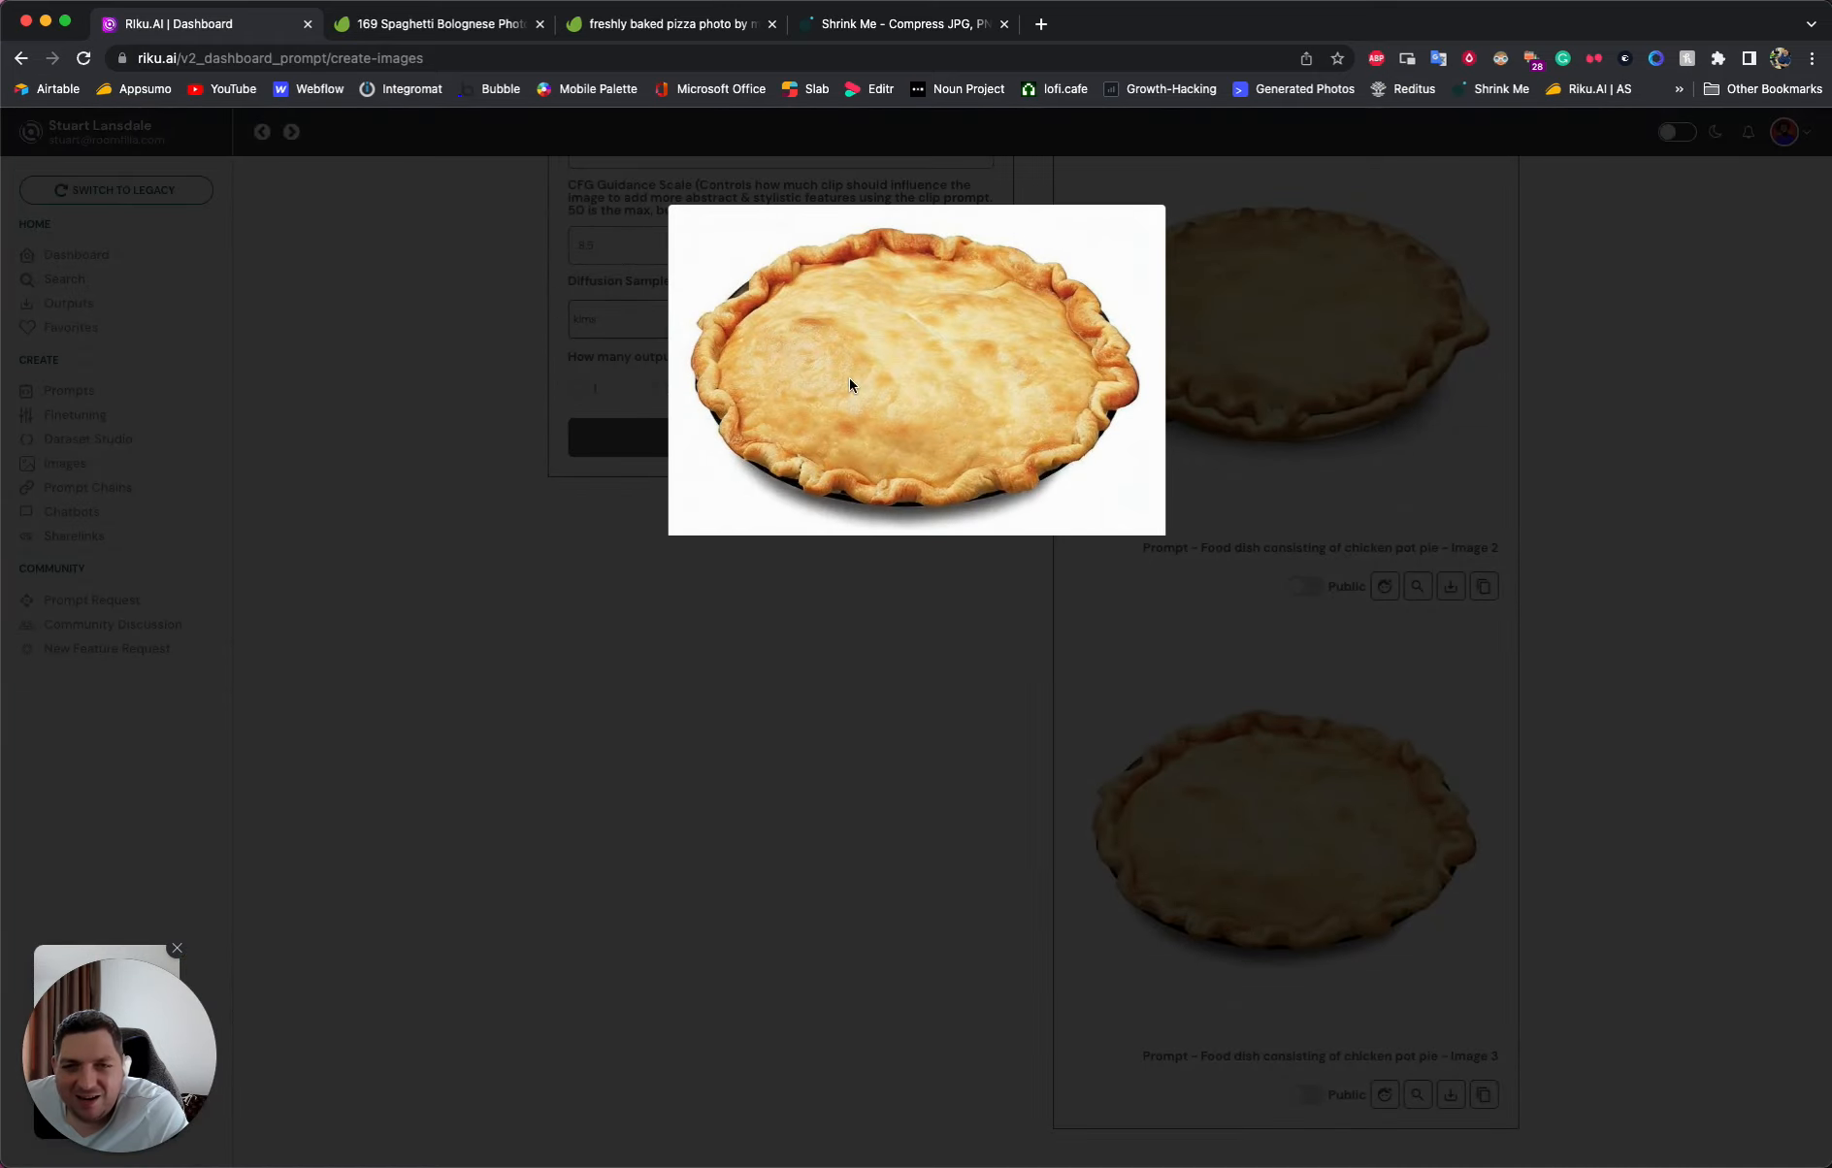
{"action": "left_click", "coordinate": [1563, 743]}
- Change the image prompt to "Food dish of Pasta and Meatballs" and generate the images
{"action": "scroll", "coordinate": [904, 600], "scroll_direction": "up", "scroll_amount": 5}
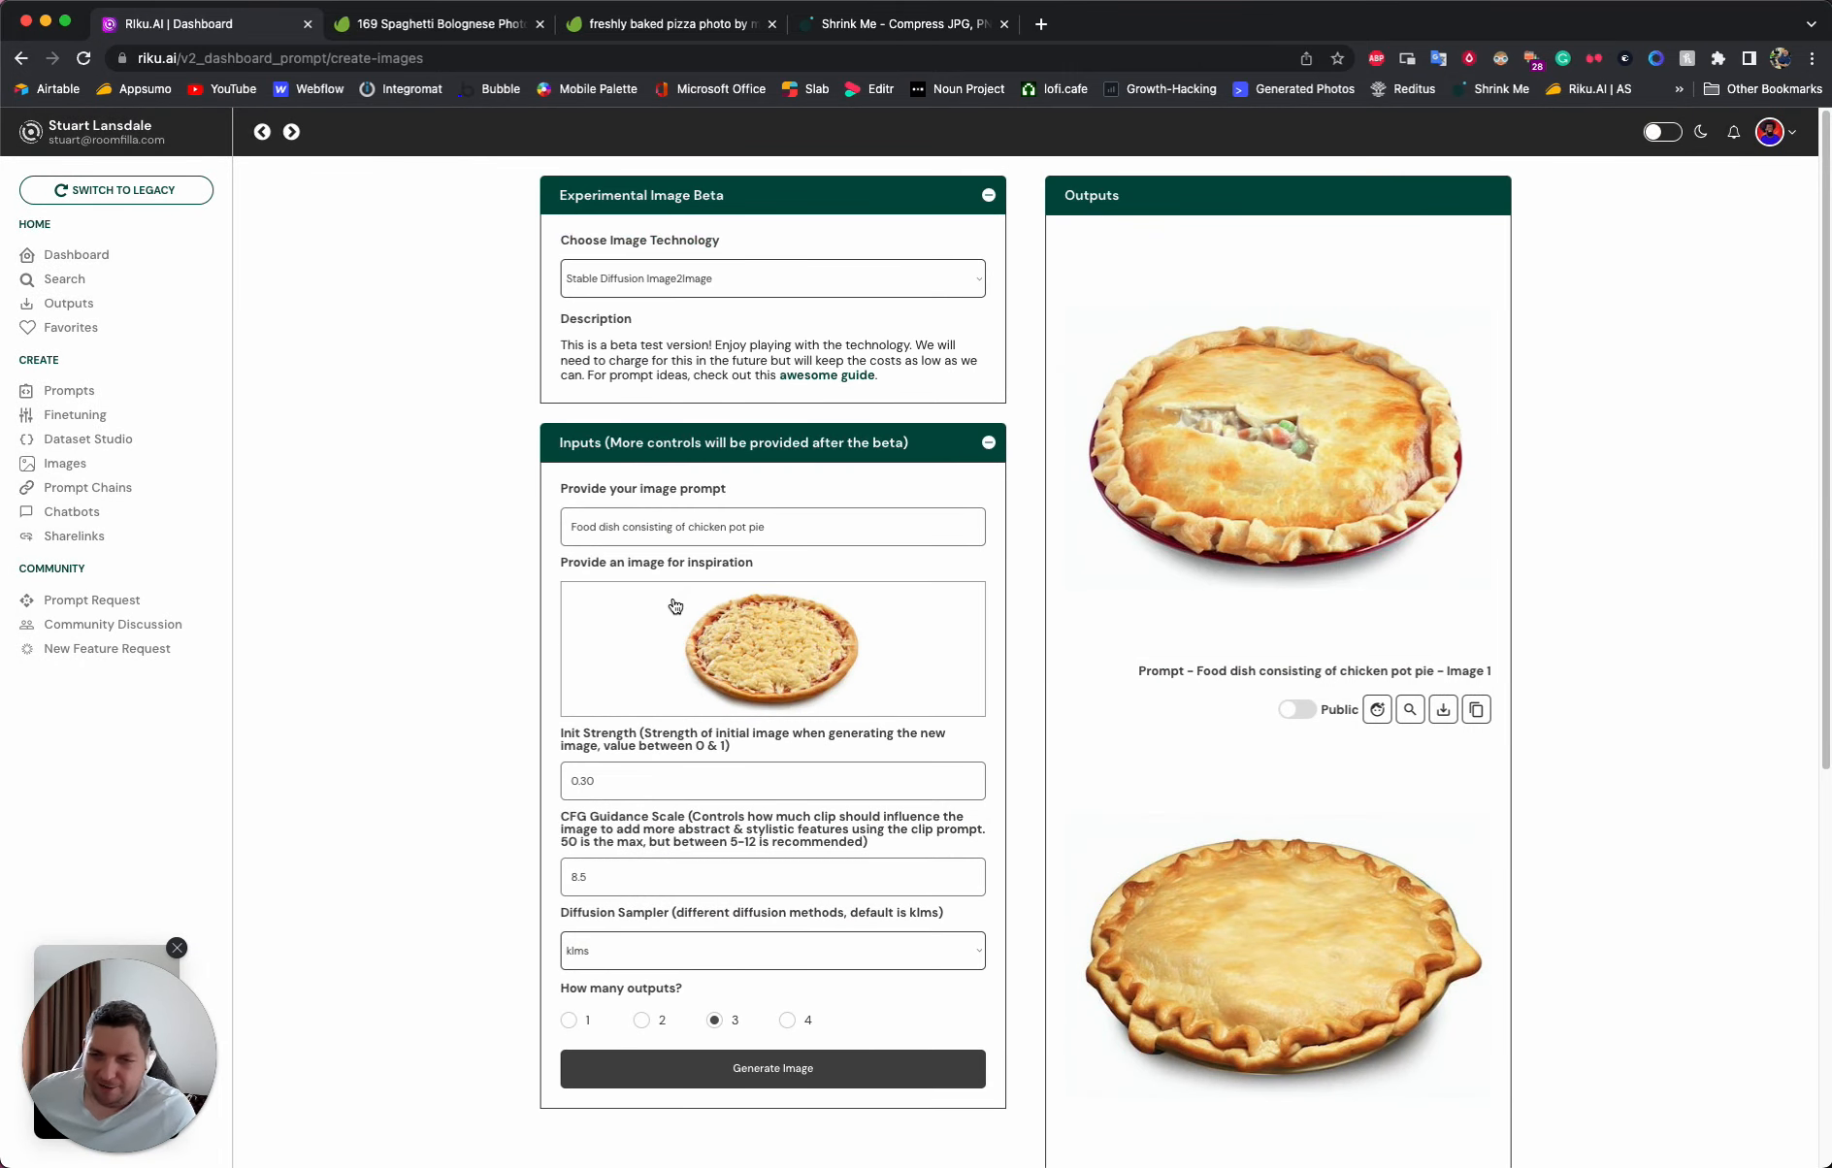
{"action": "triple_click", "coordinate": [667, 532]}
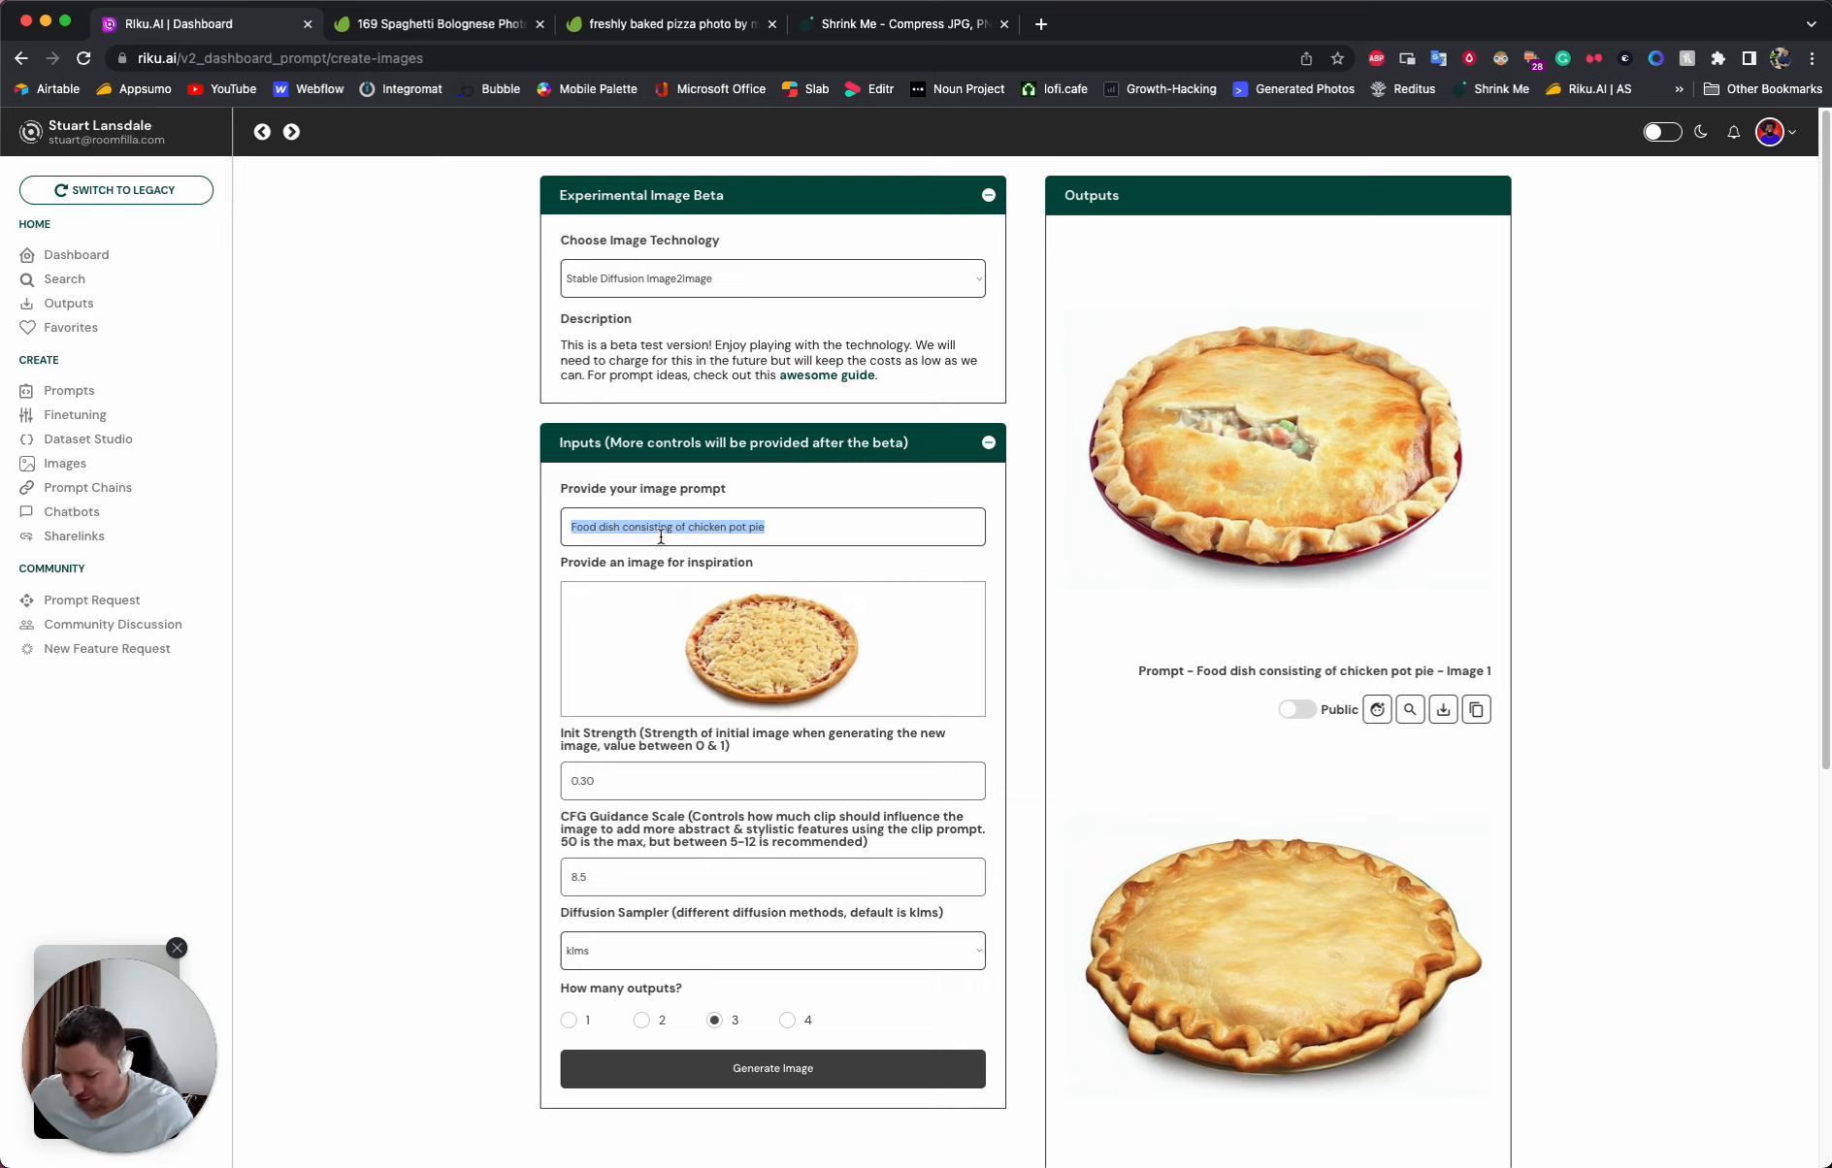
{"action": "type", "text": "Food dish of Pasta and Meatballs"}
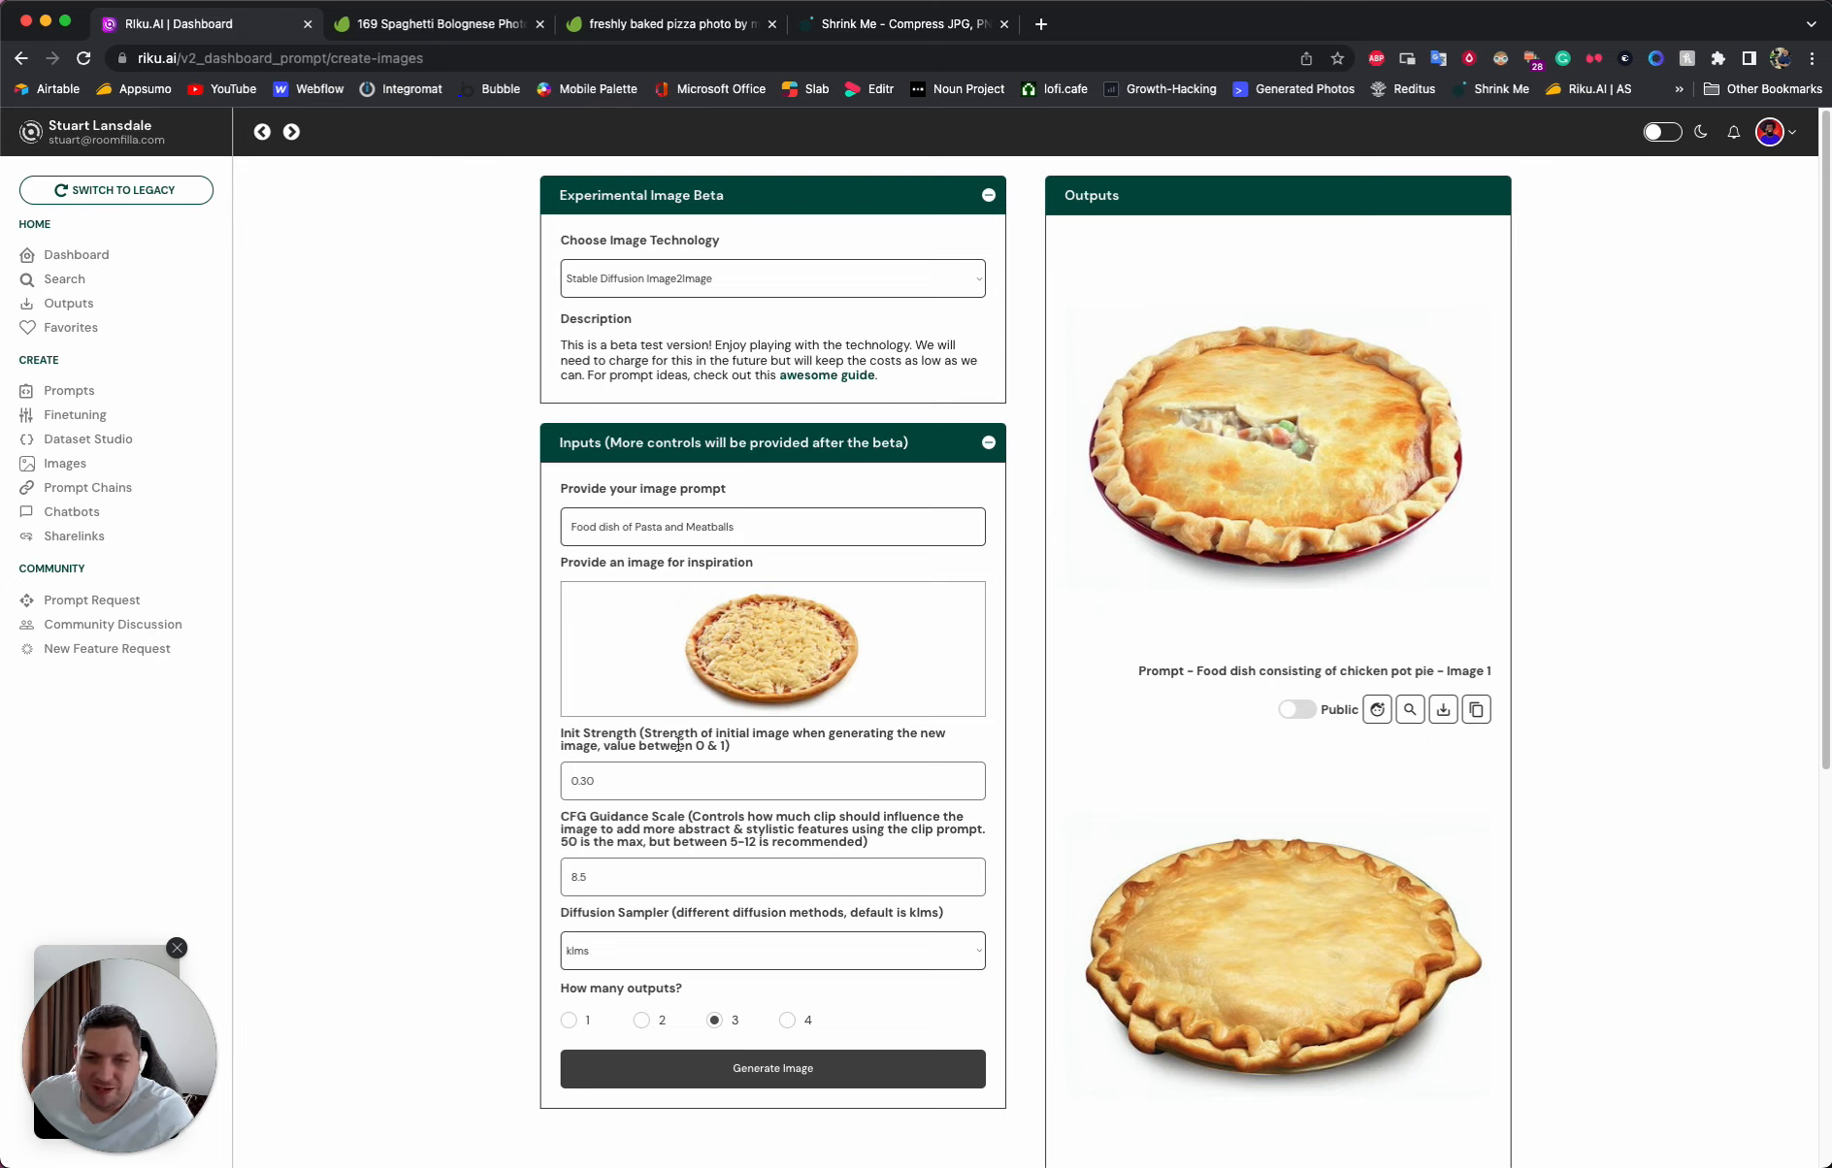
{"action": "left_click", "coordinate": [761, 1069]}
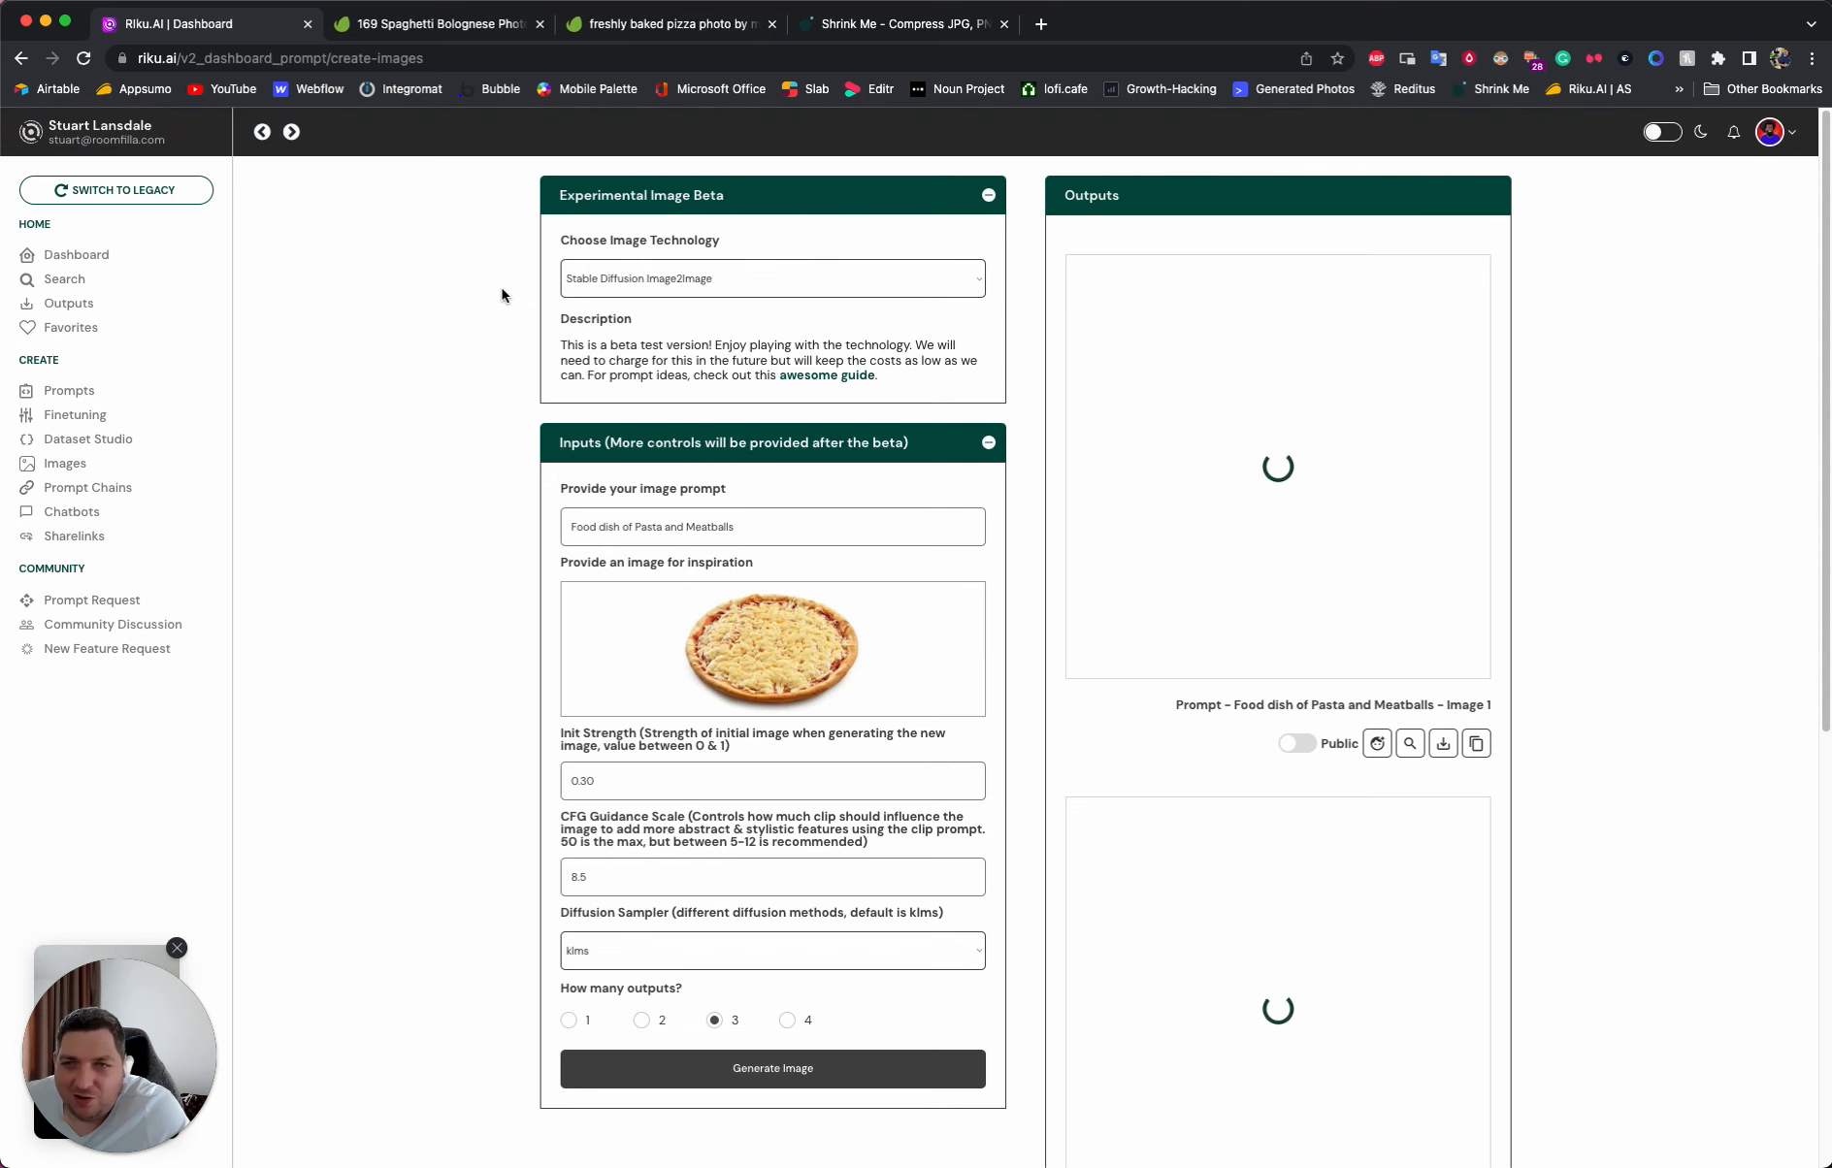
- Switch to Envato Elements and search its photos for "t shirt yellow"
{"action": "left_click", "coordinate": [426, 23]}
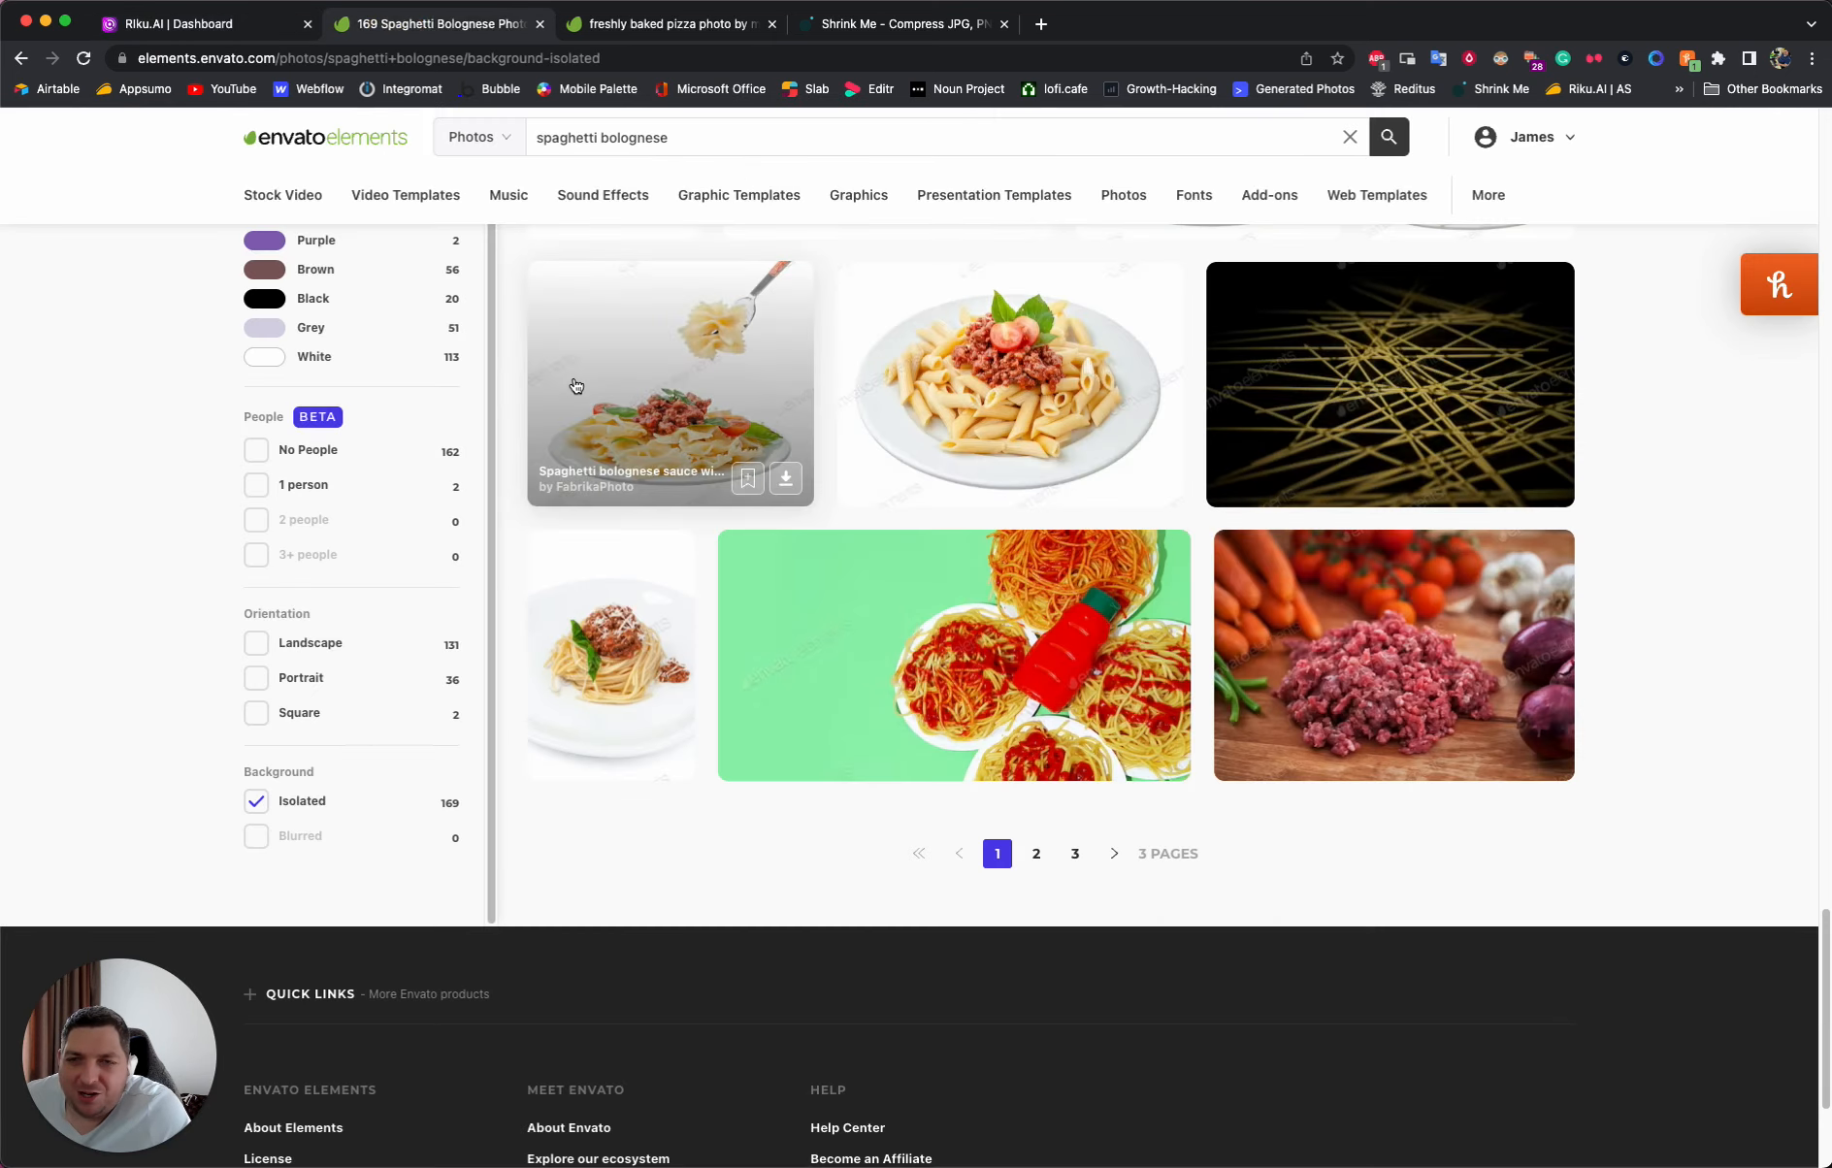
{"action": "scroll", "coordinate": [583, 194], "scroll_direction": "up", "scroll_amount": 10}
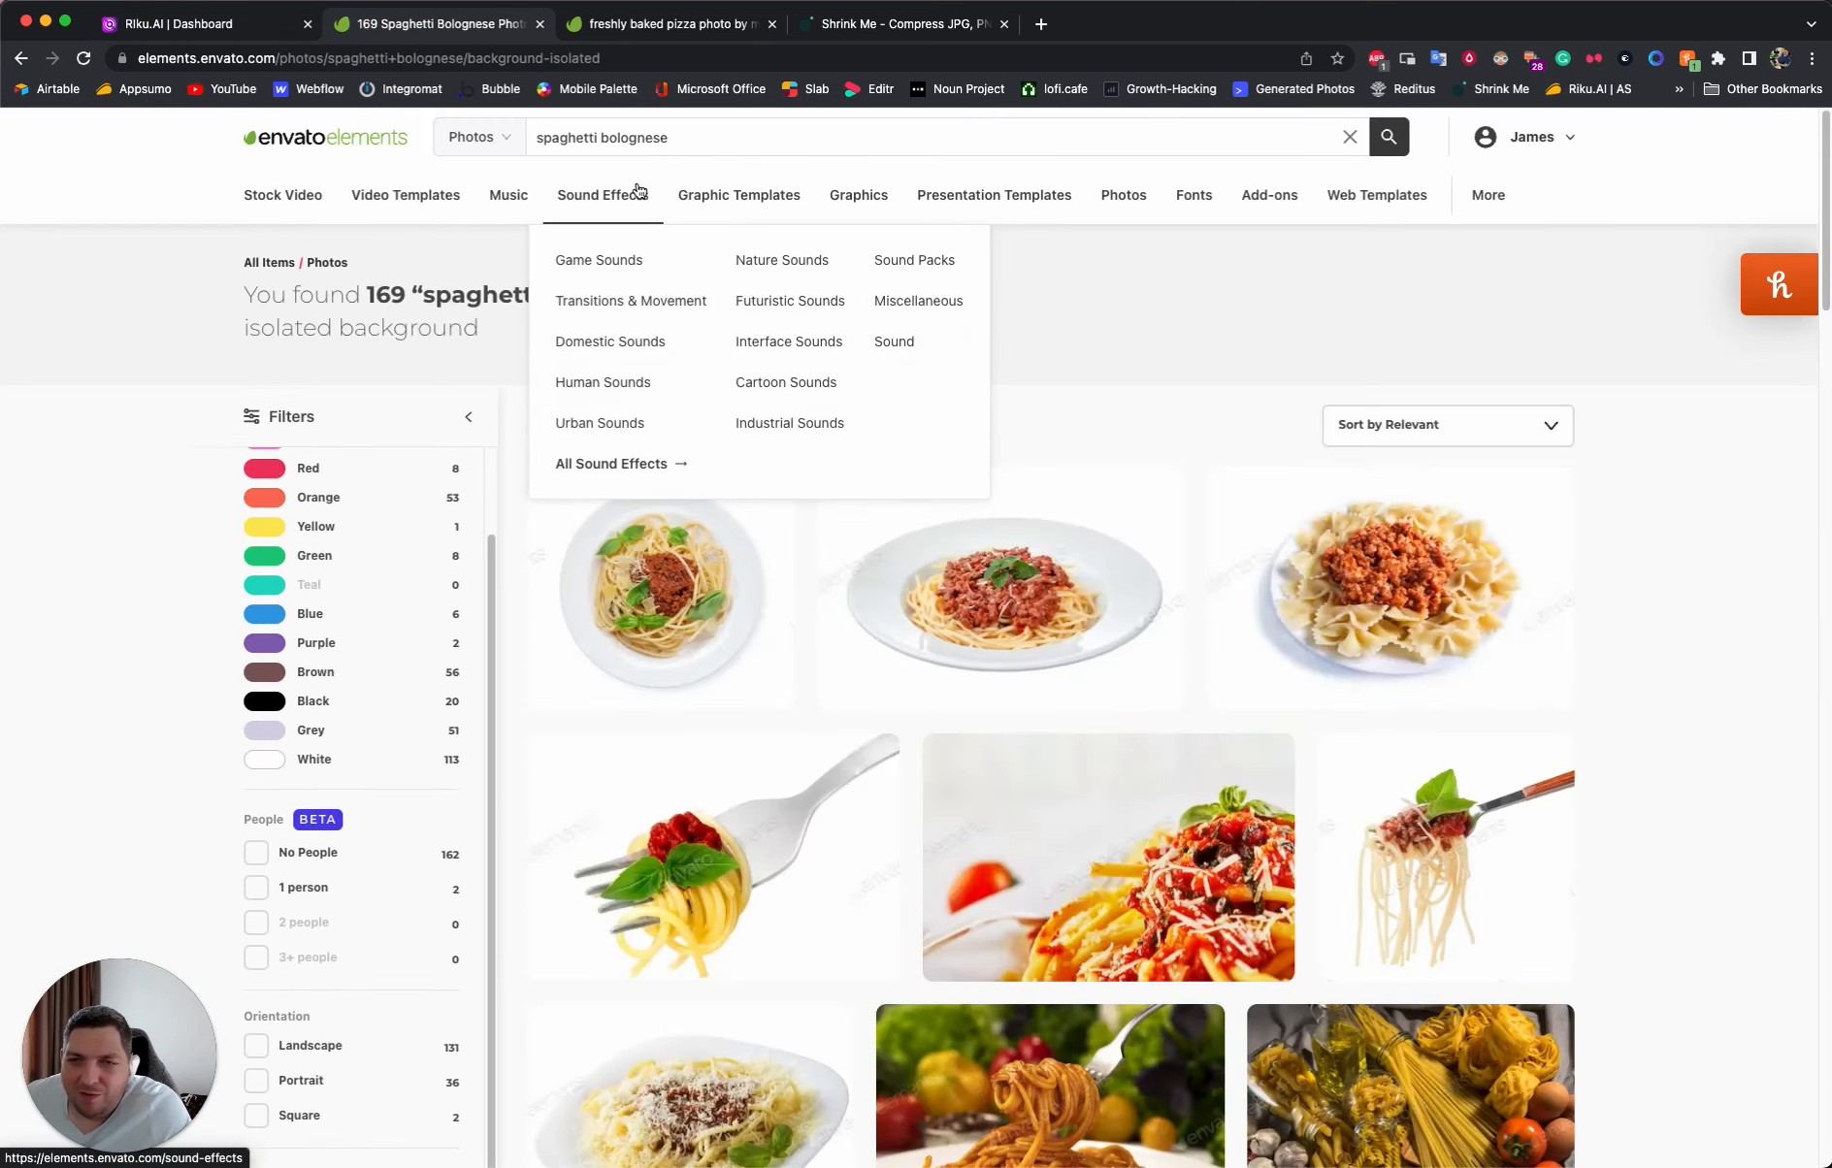
{"action": "left_click", "coordinate": [644, 145]}
{"action": "triple_click", "coordinate": [644, 145]}
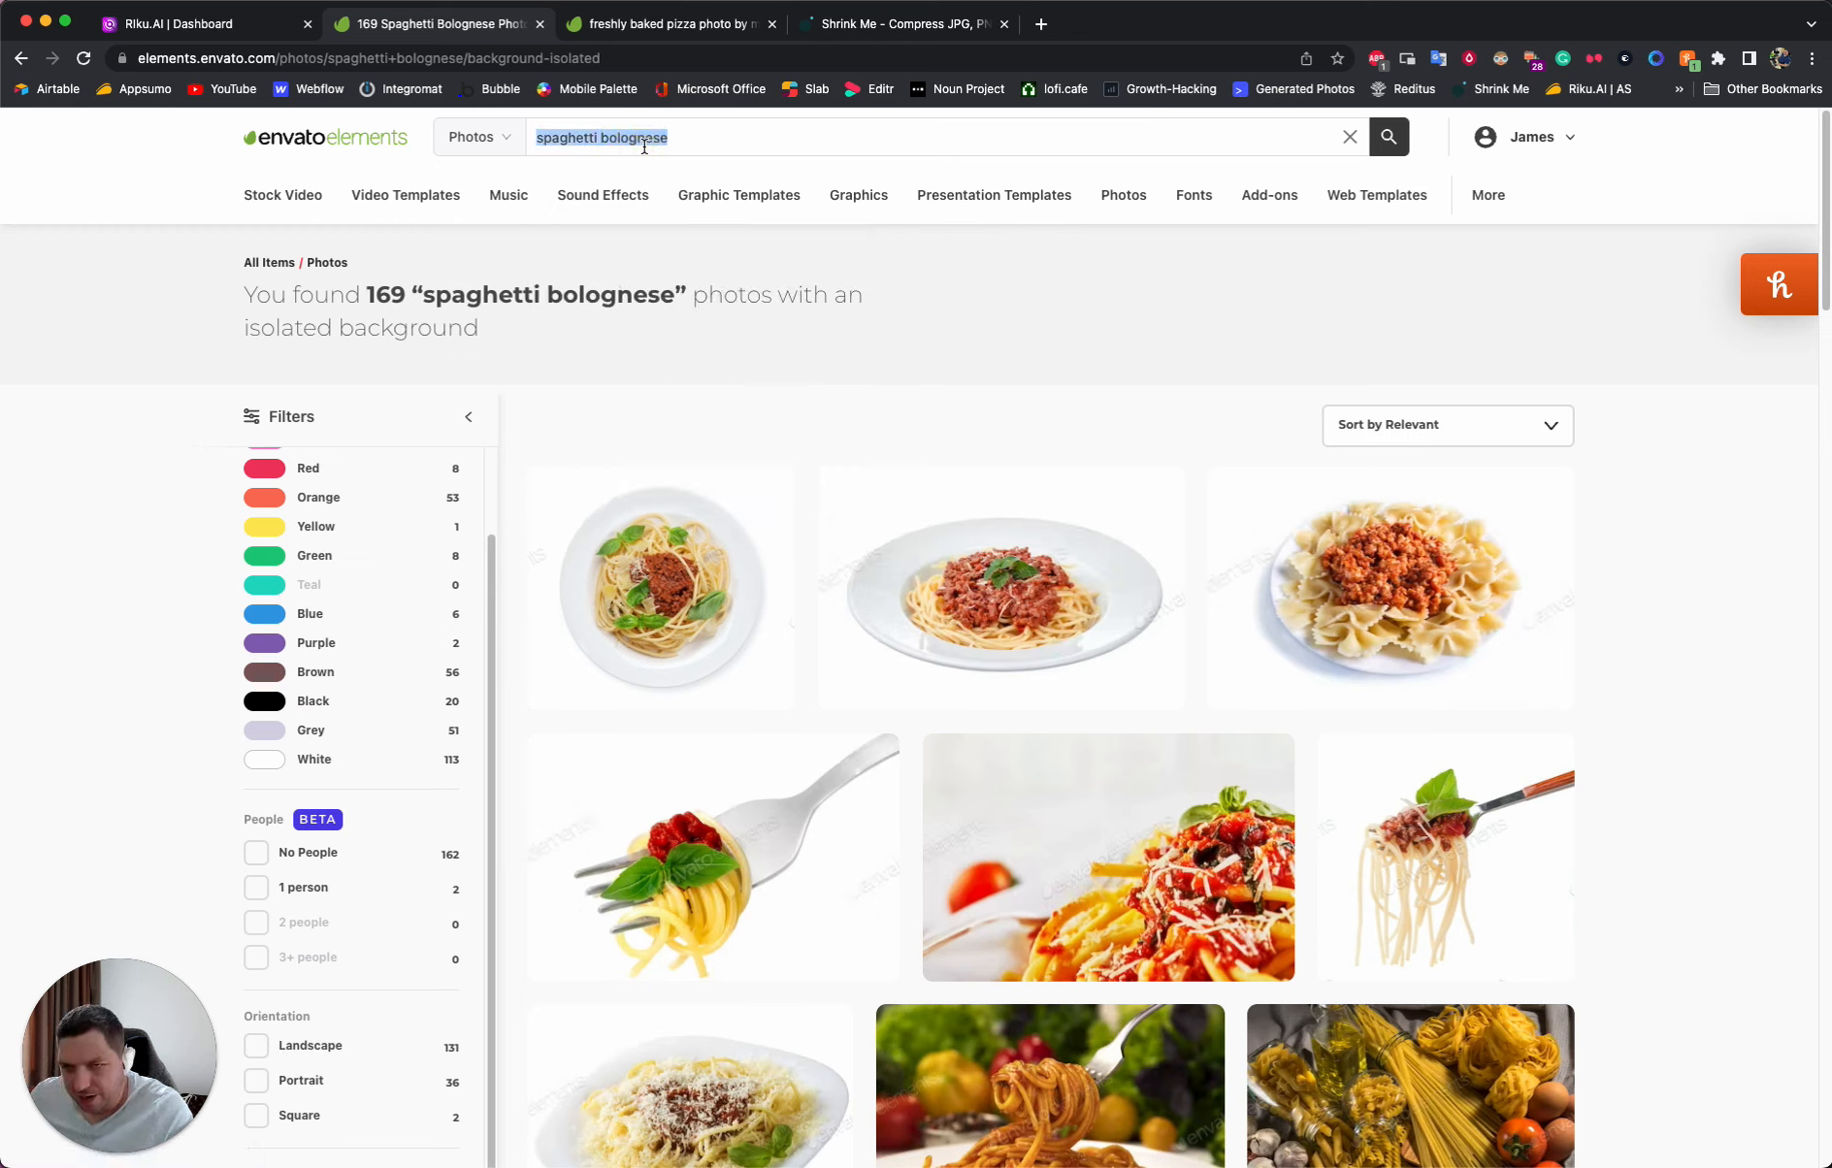
{"action": "type", "text": "t sh"}
{"action": "type", "text": "yellow"}
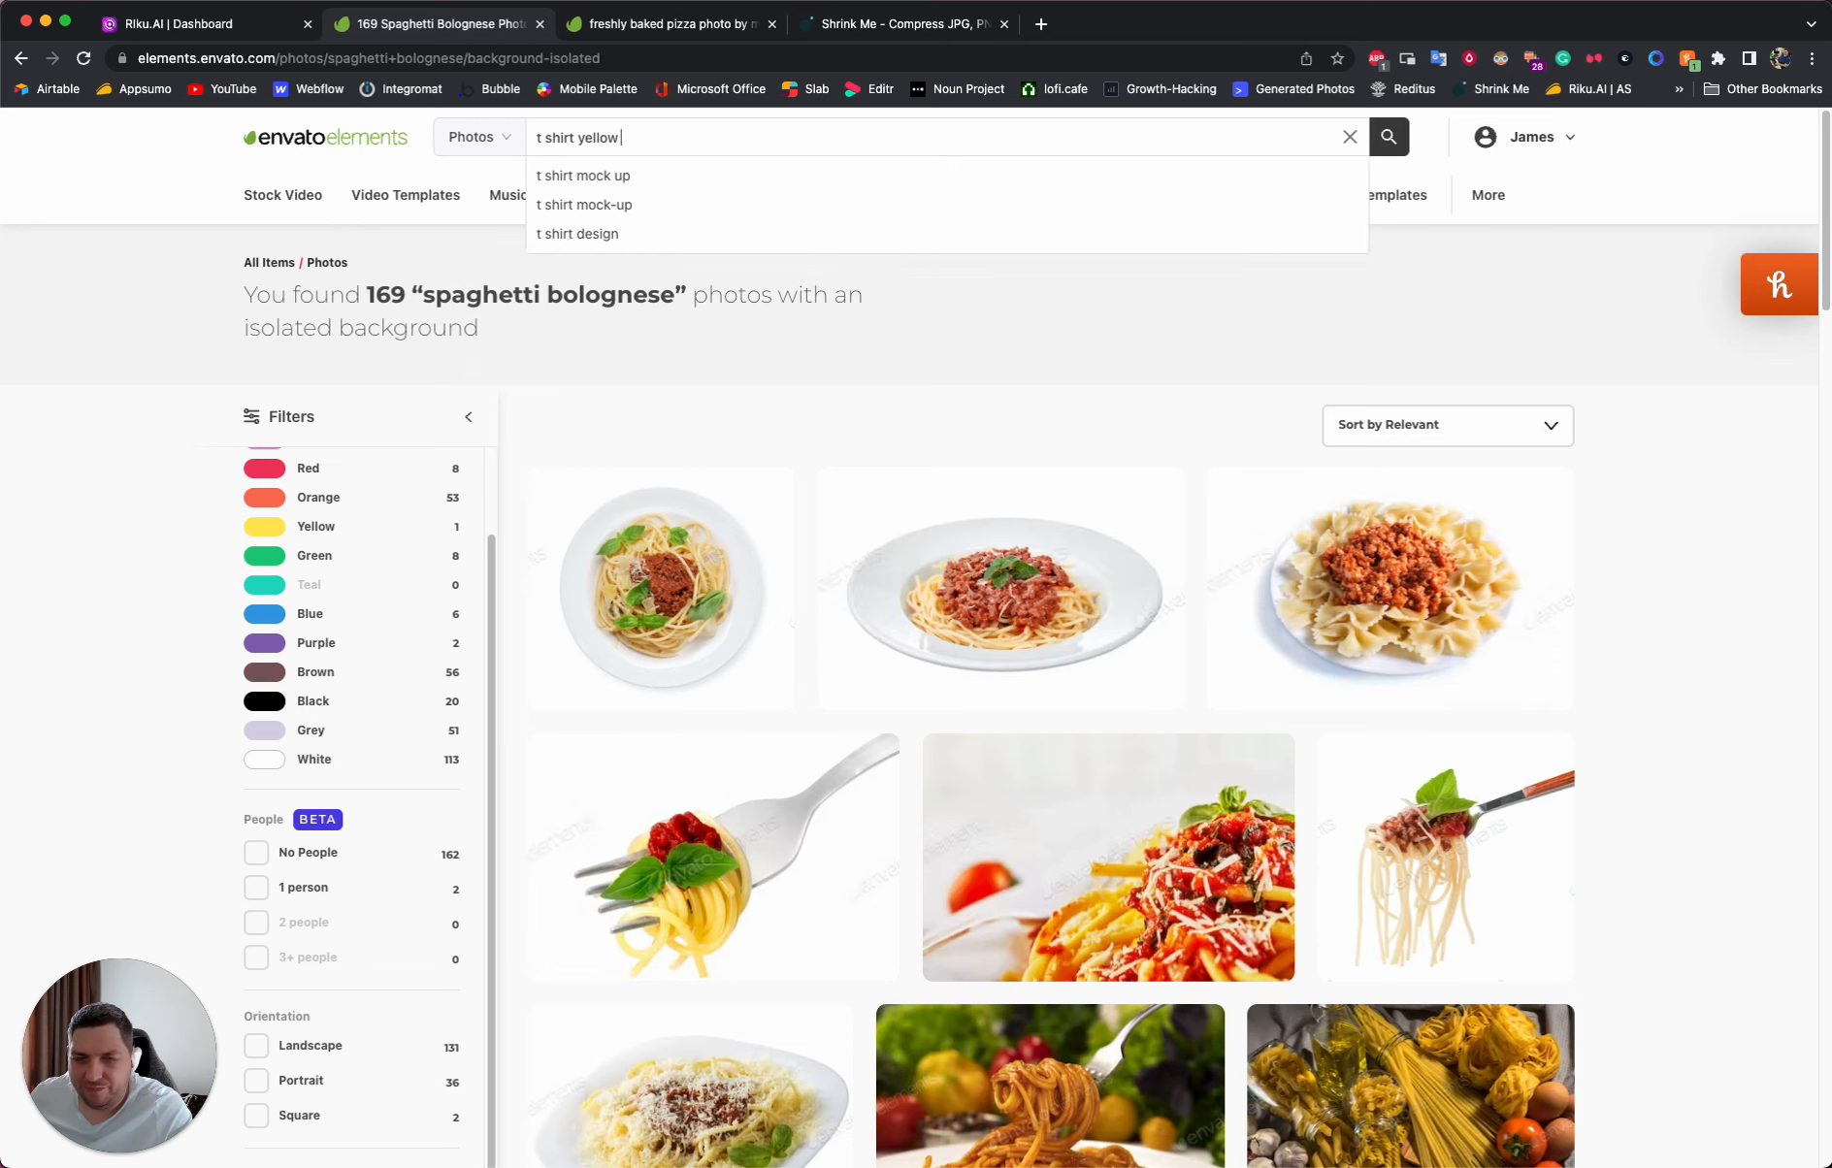
{"action": "key", "text": "Return"}
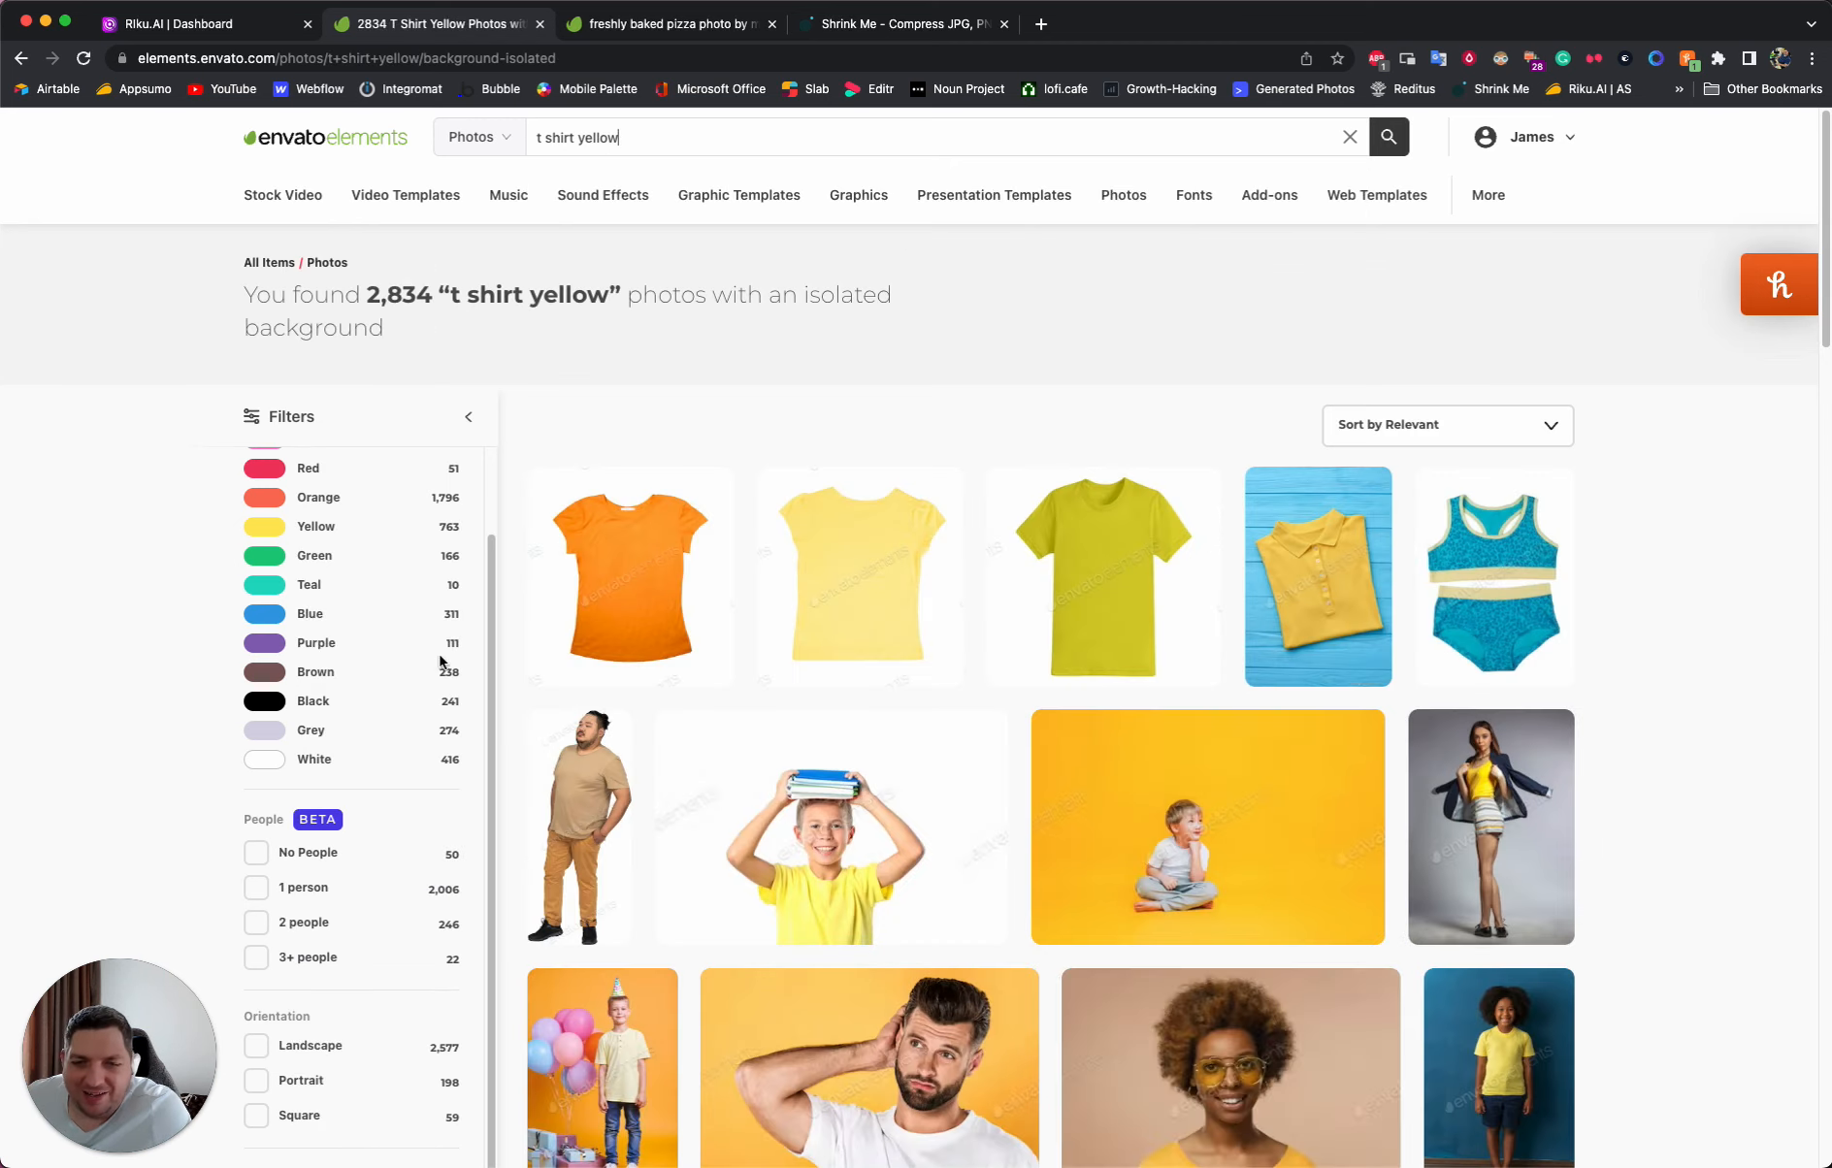
- Browse the yellow t-shirt photos, checking the yellow polo t-shirt's page before returning to the results
{"action": "scroll", "coordinate": [648, 801], "scroll_direction": "down", "scroll_amount": 5}
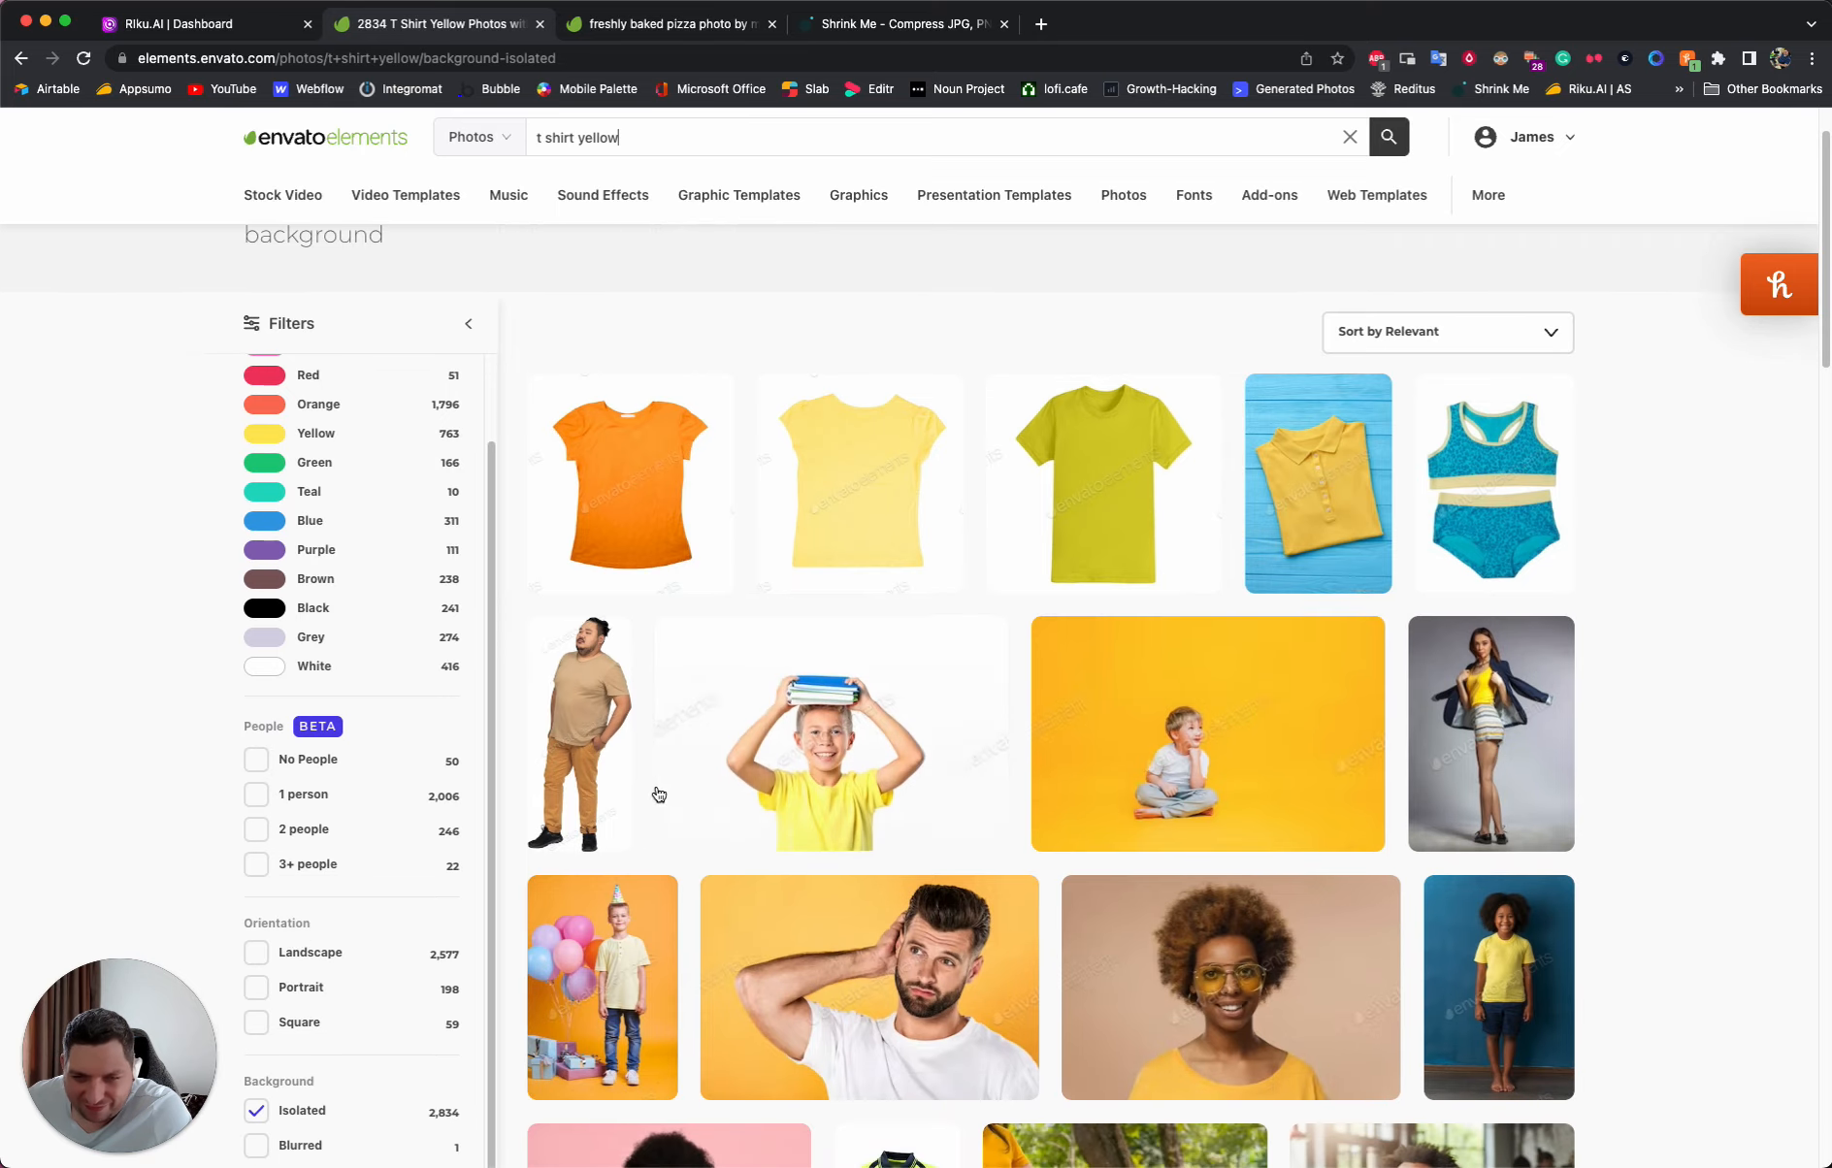
{"action": "scroll", "coordinate": [731, 798], "scroll_direction": "down", "scroll_amount": 6}
{"action": "scroll", "coordinate": [732, 798], "scroll_direction": "up", "scroll_amount": 10}
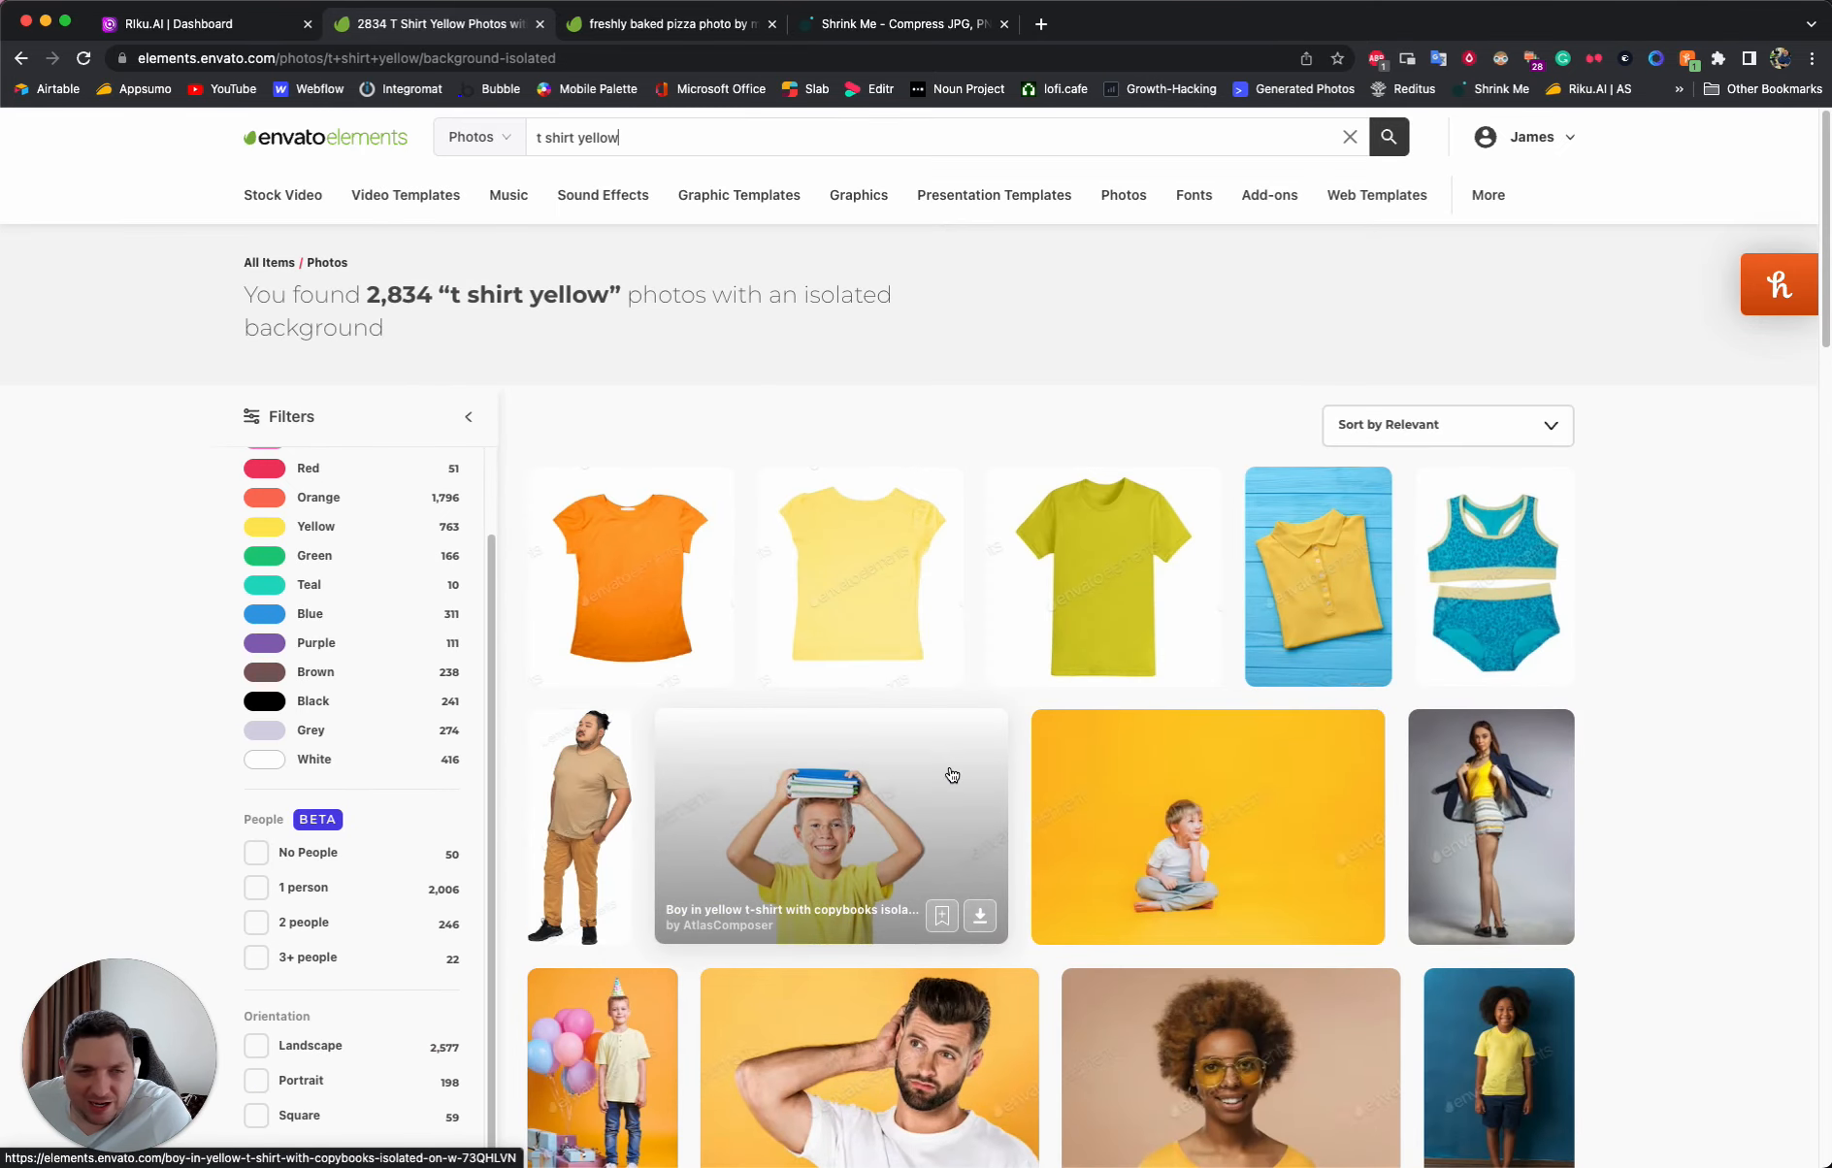
{"action": "left_click", "coordinate": [1300, 597]}
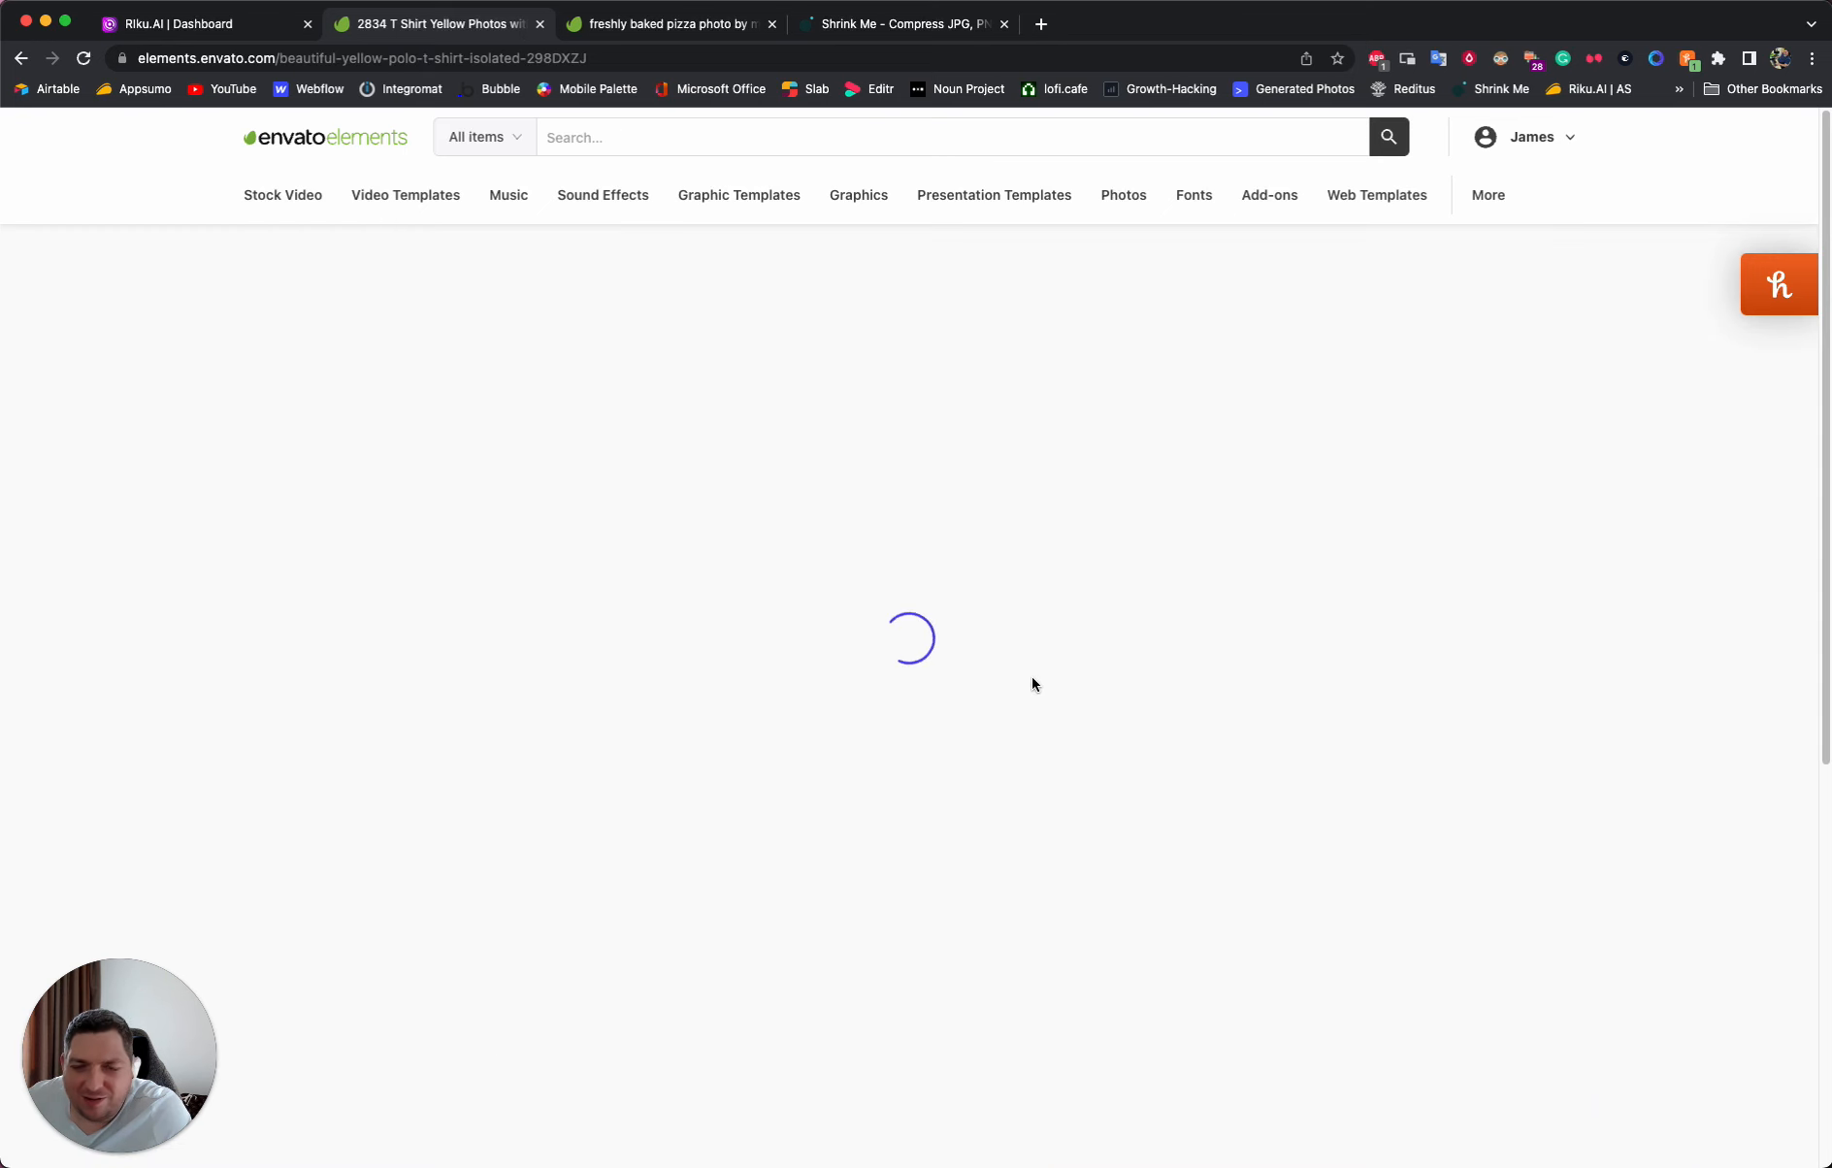
{"action": "left_click", "coordinate": [27, 60]}
{"action": "scroll", "coordinate": [309, 970], "scroll_direction": "down", "scroll_amount": 3}
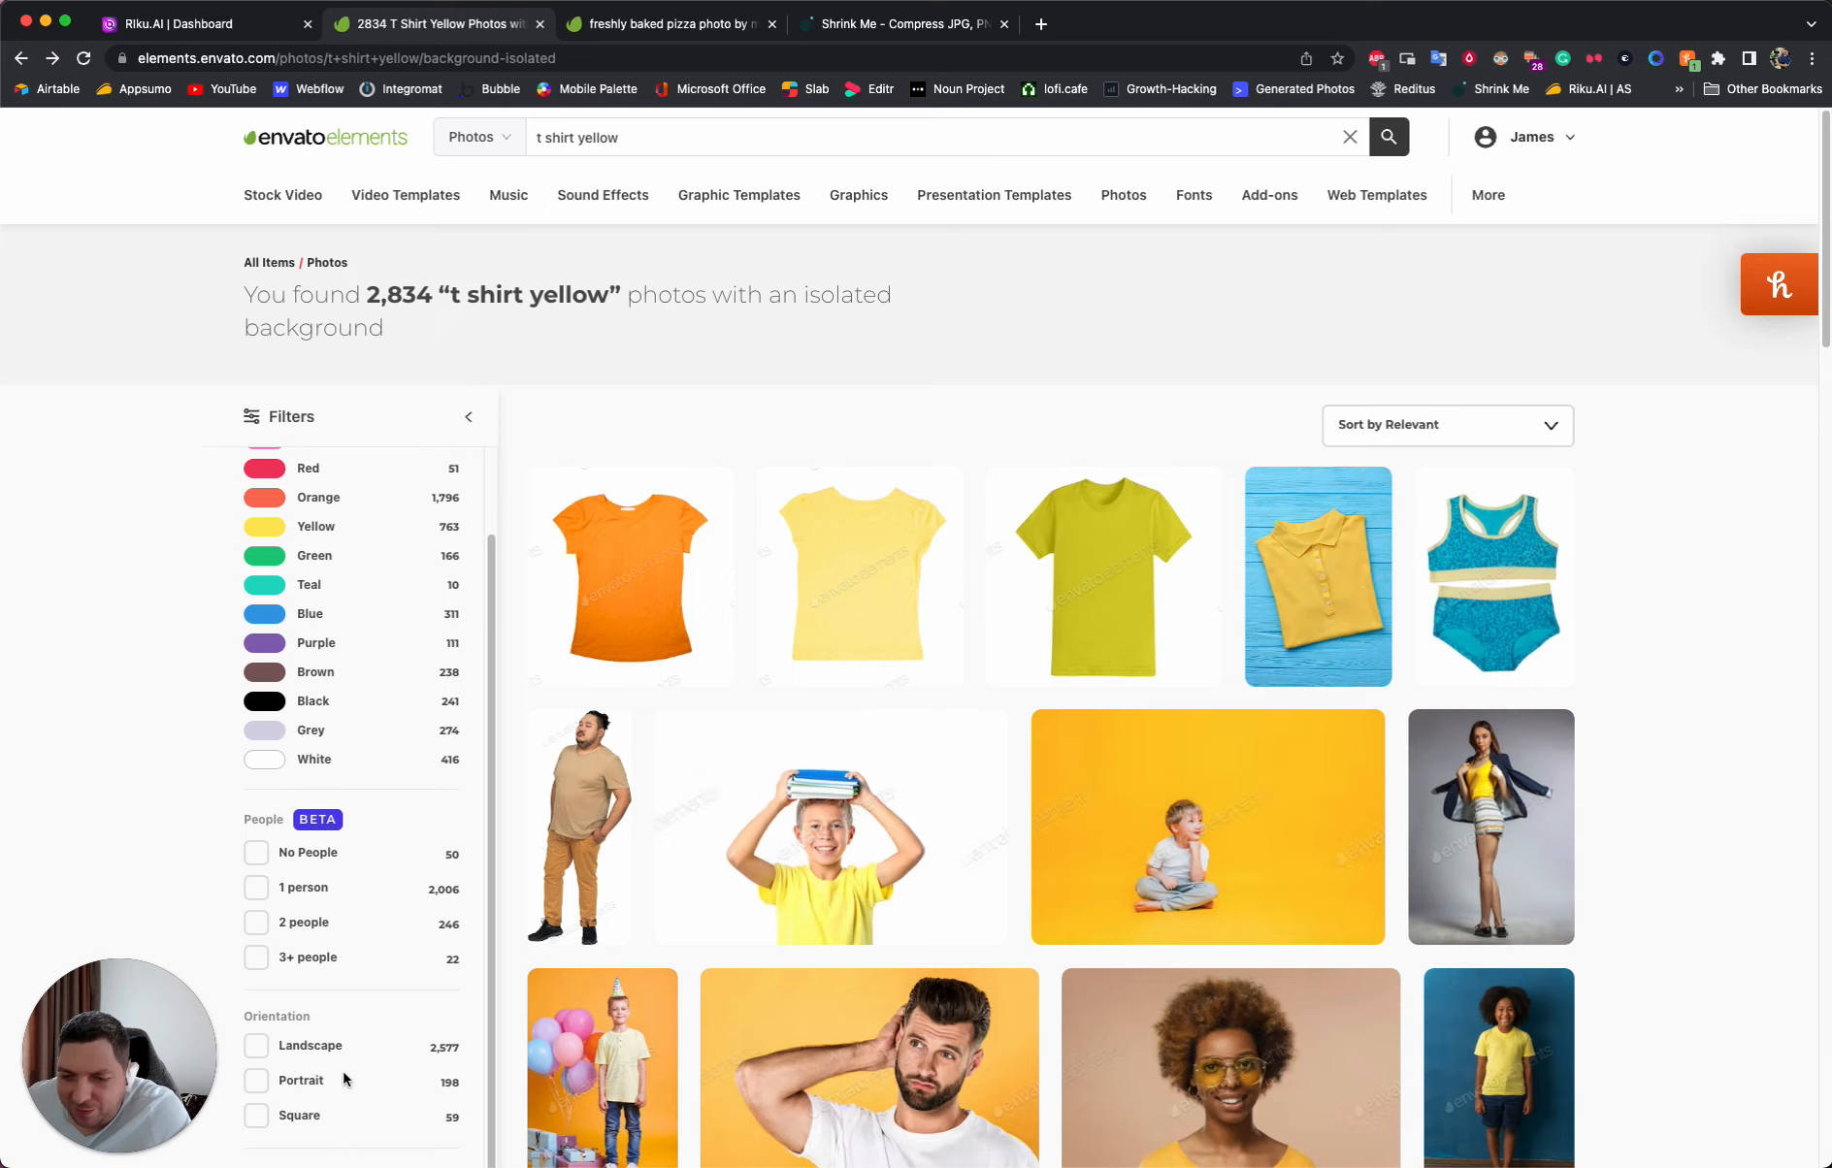
{"action": "scroll", "coordinate": [737, 772], "scroll_direction": "up", "scroll_amount": 3}
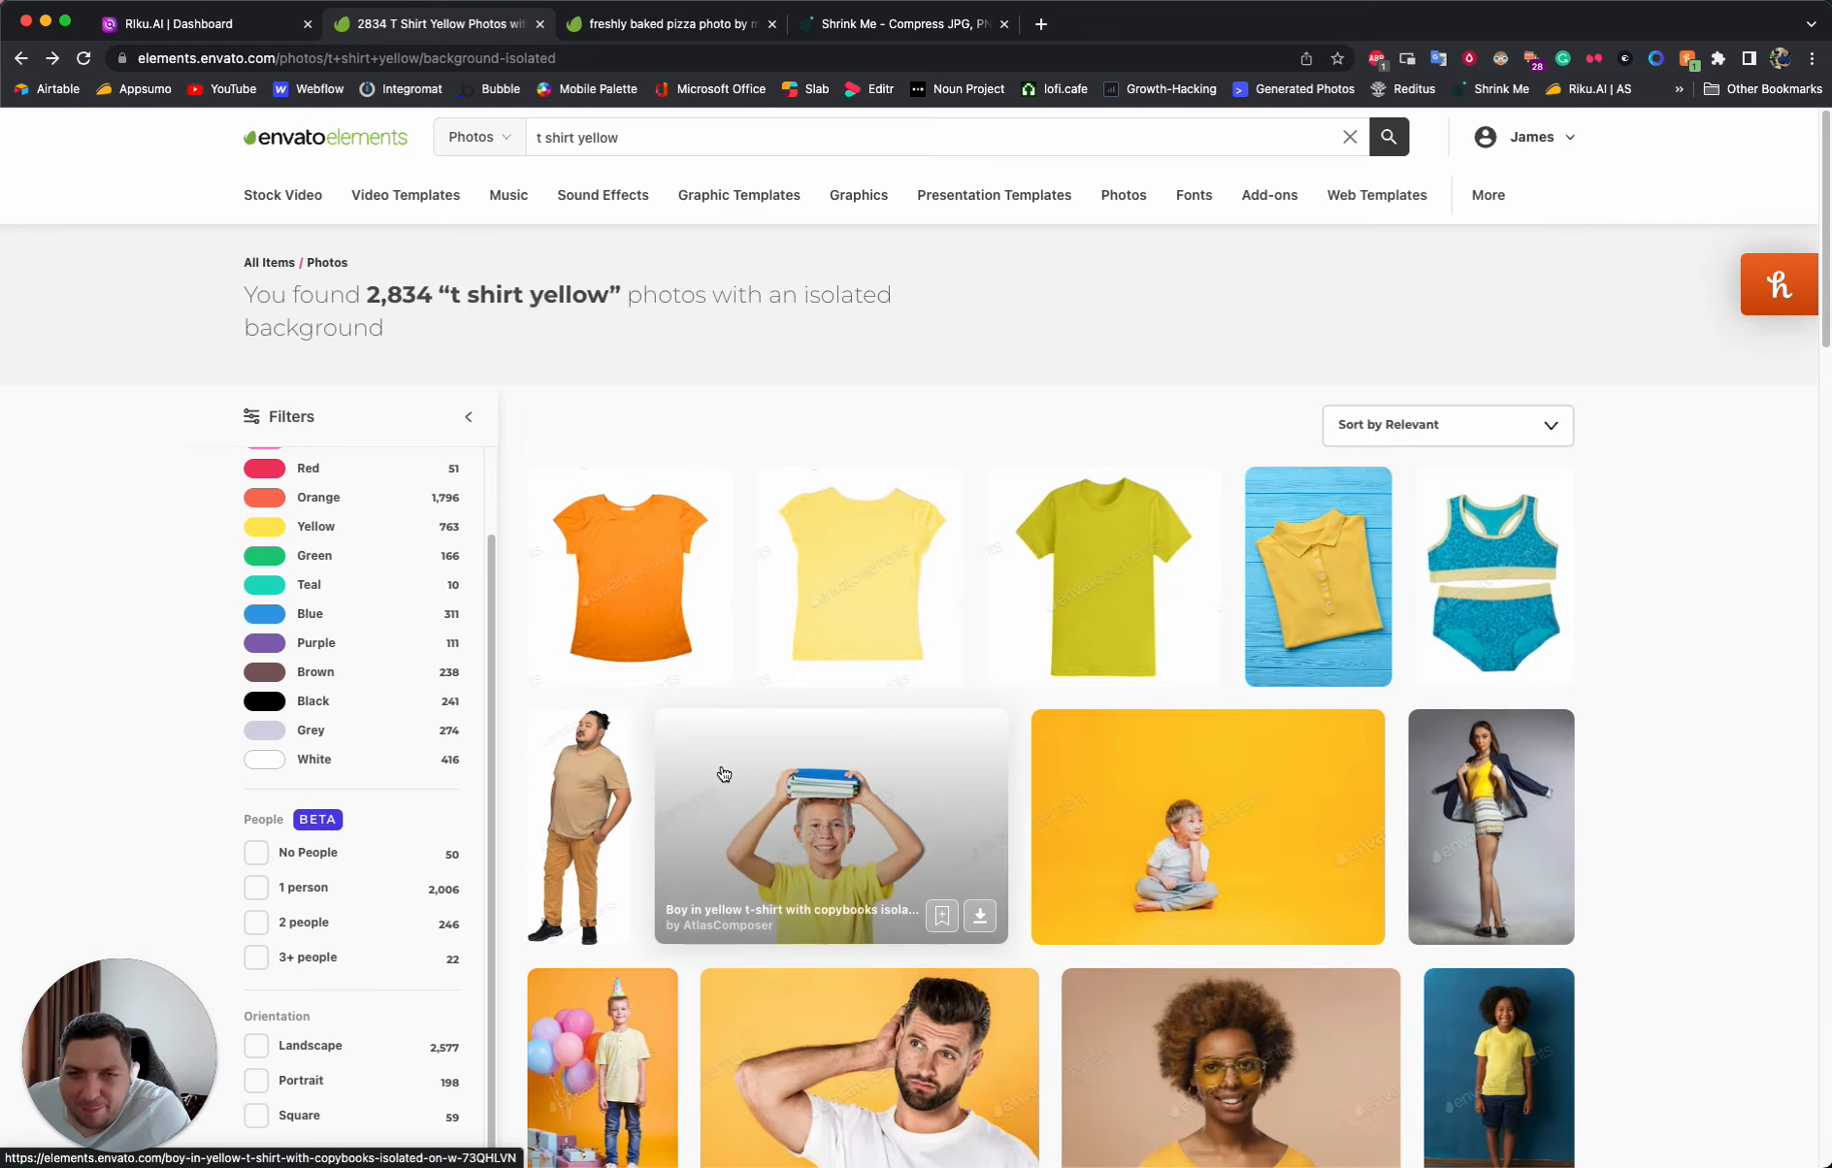
- Download the "Yellow T-Shirt isolated" photo, adding it to the riku project
{"action": "left_click", "coordinate": [1106, 588]}
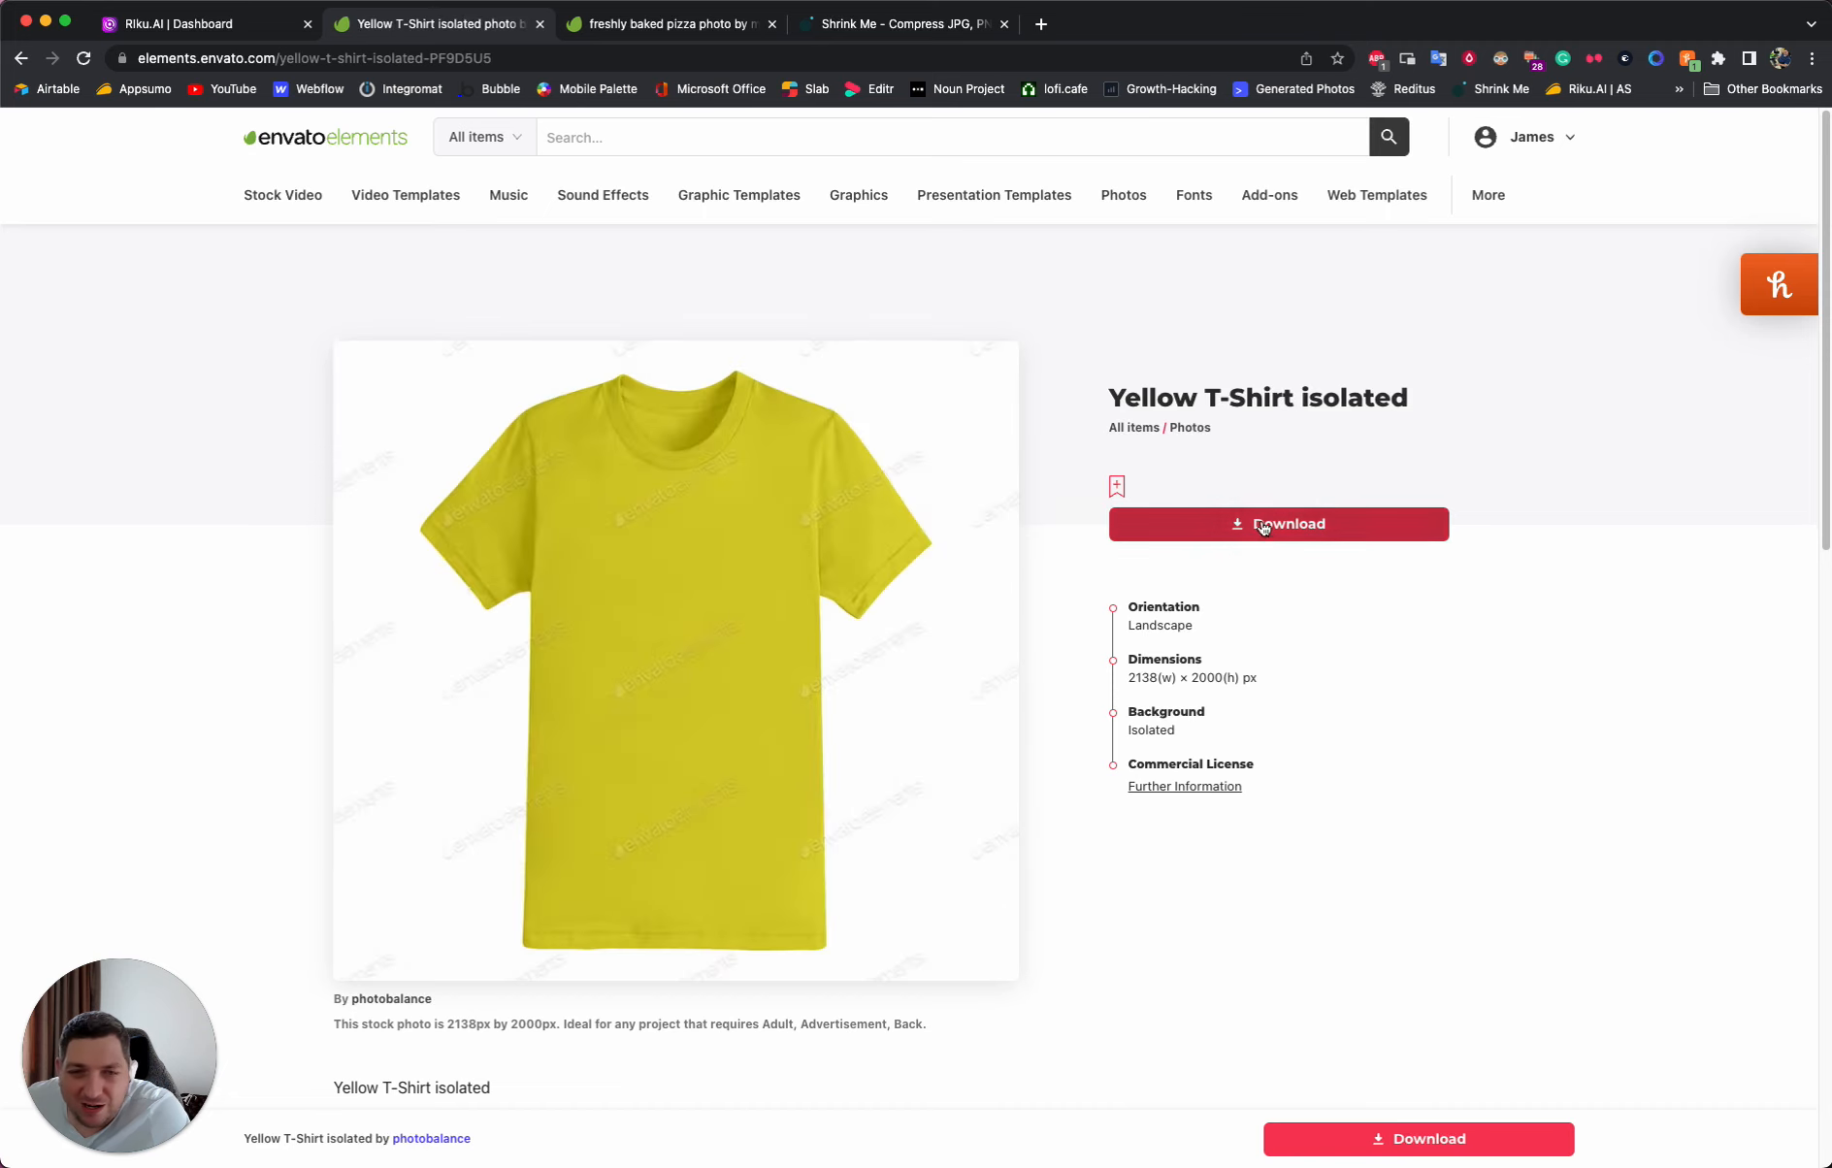
{"action": "left_click", "coordinate": [1266, 524]}
{"action": "left_click", "coordinate": [740, 528]}
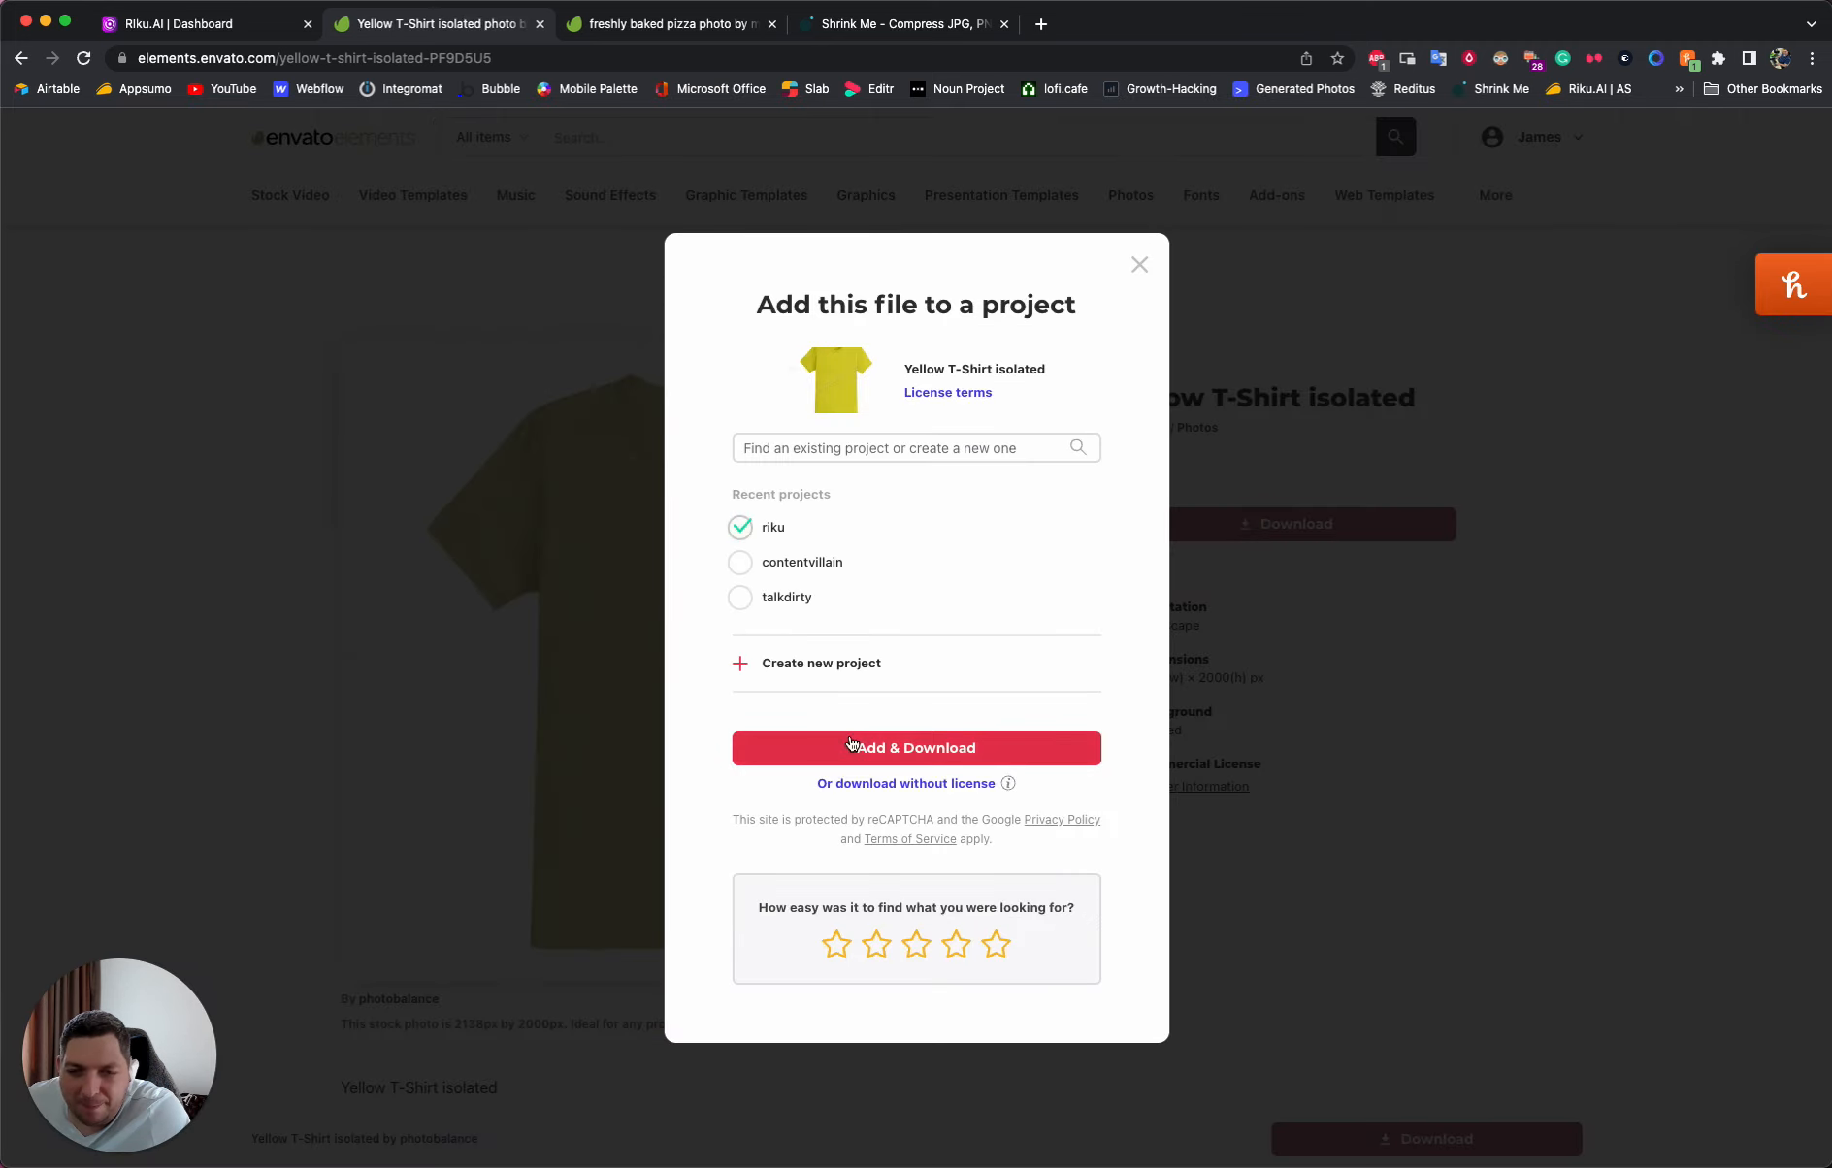
{"action": "left_click", "coordinate": [734, 749]}
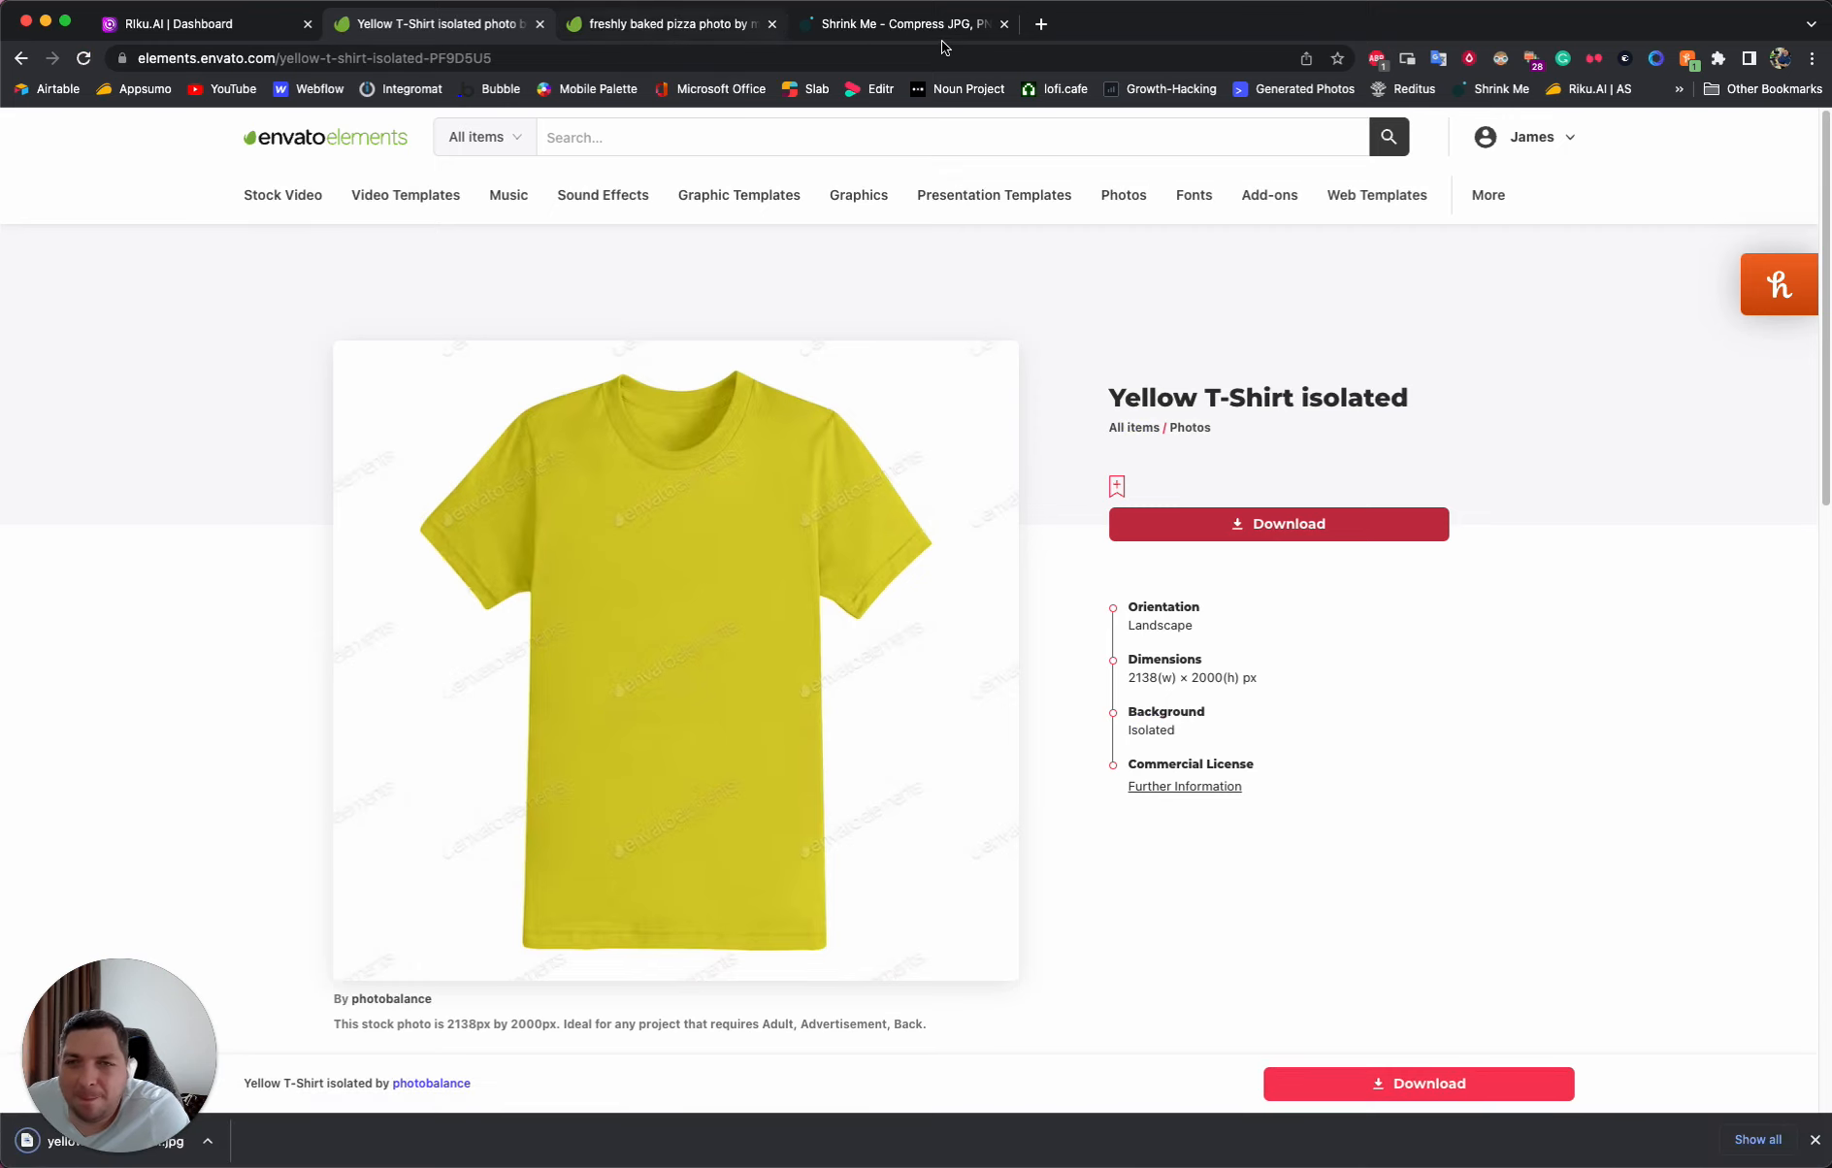
- Return to Riku.AI and examine the pasta and meatballs images, enlarging the first and third ones
{"action": "left_click", "coordinate": [206, 28]}
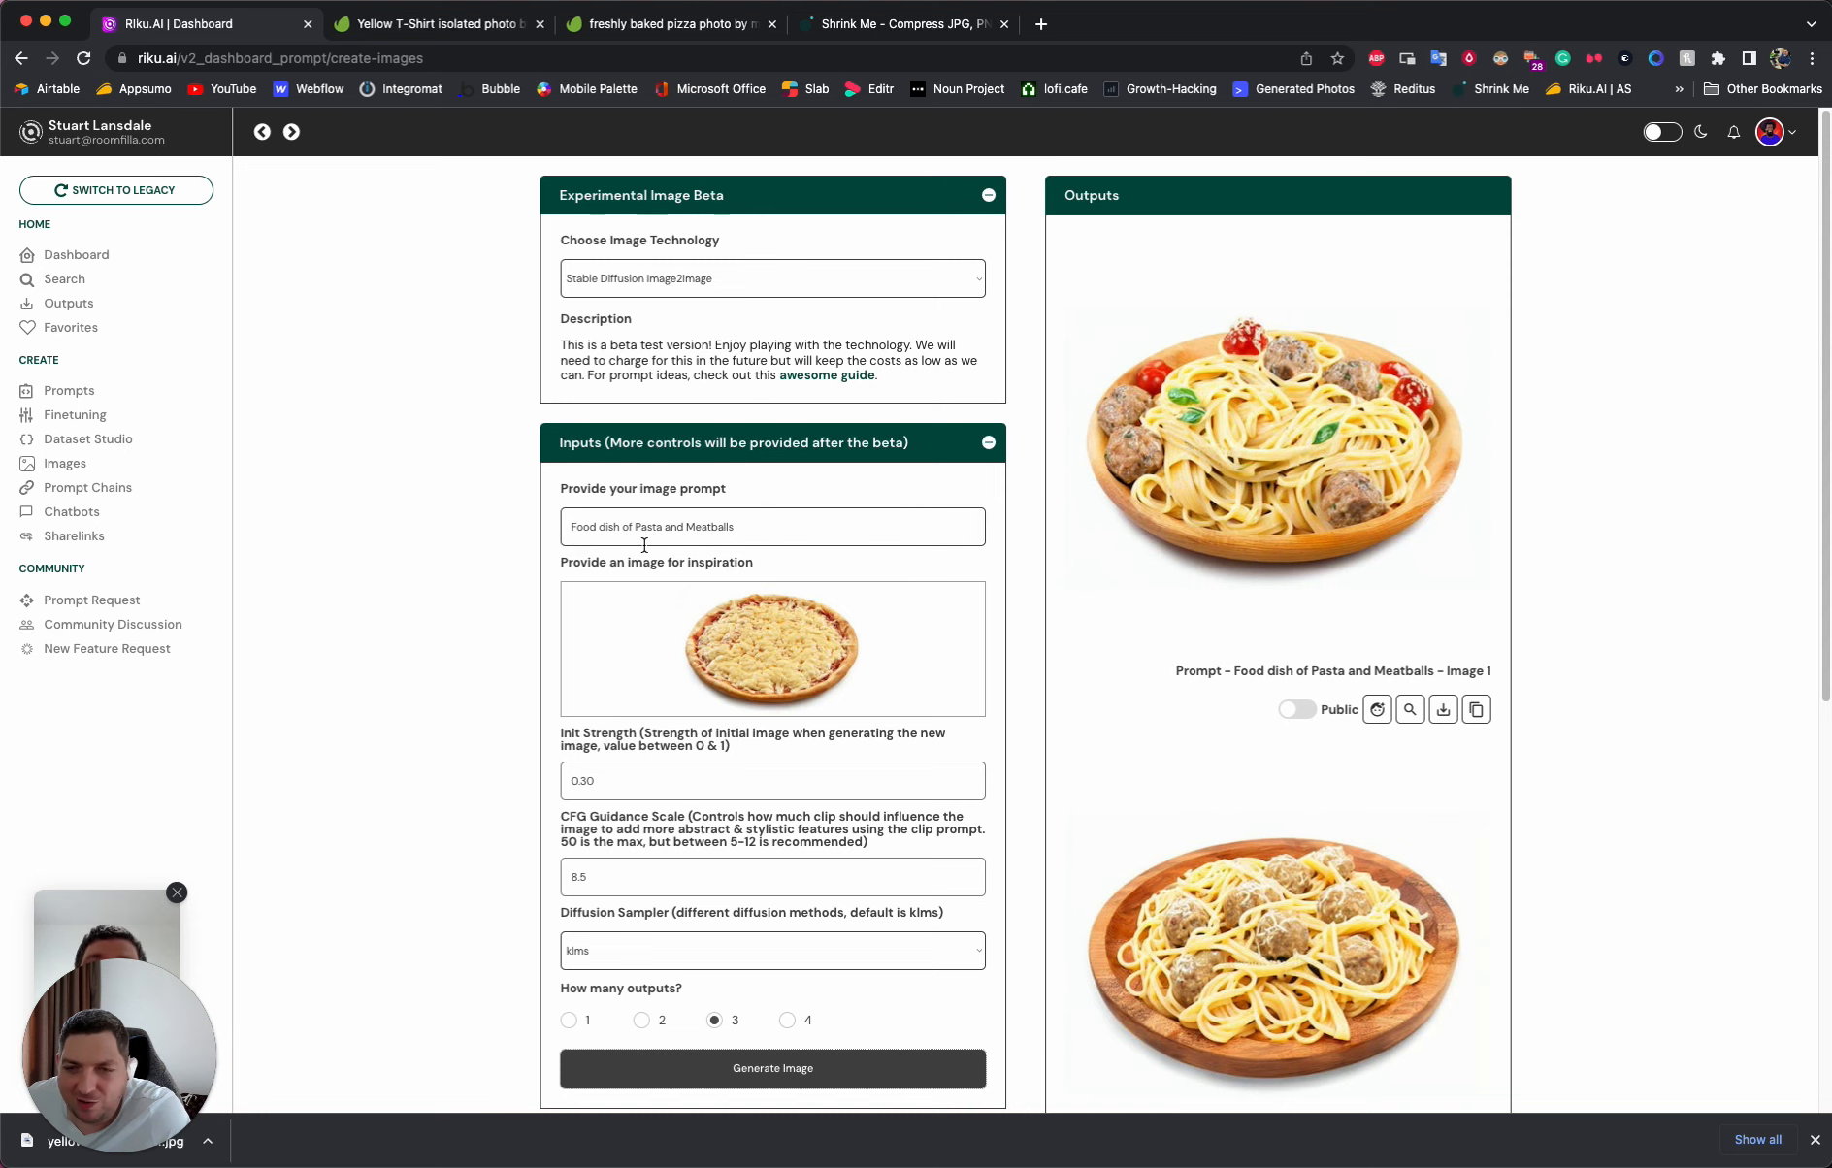
{"action": "left_click", "coordinate": [1222, 433]}
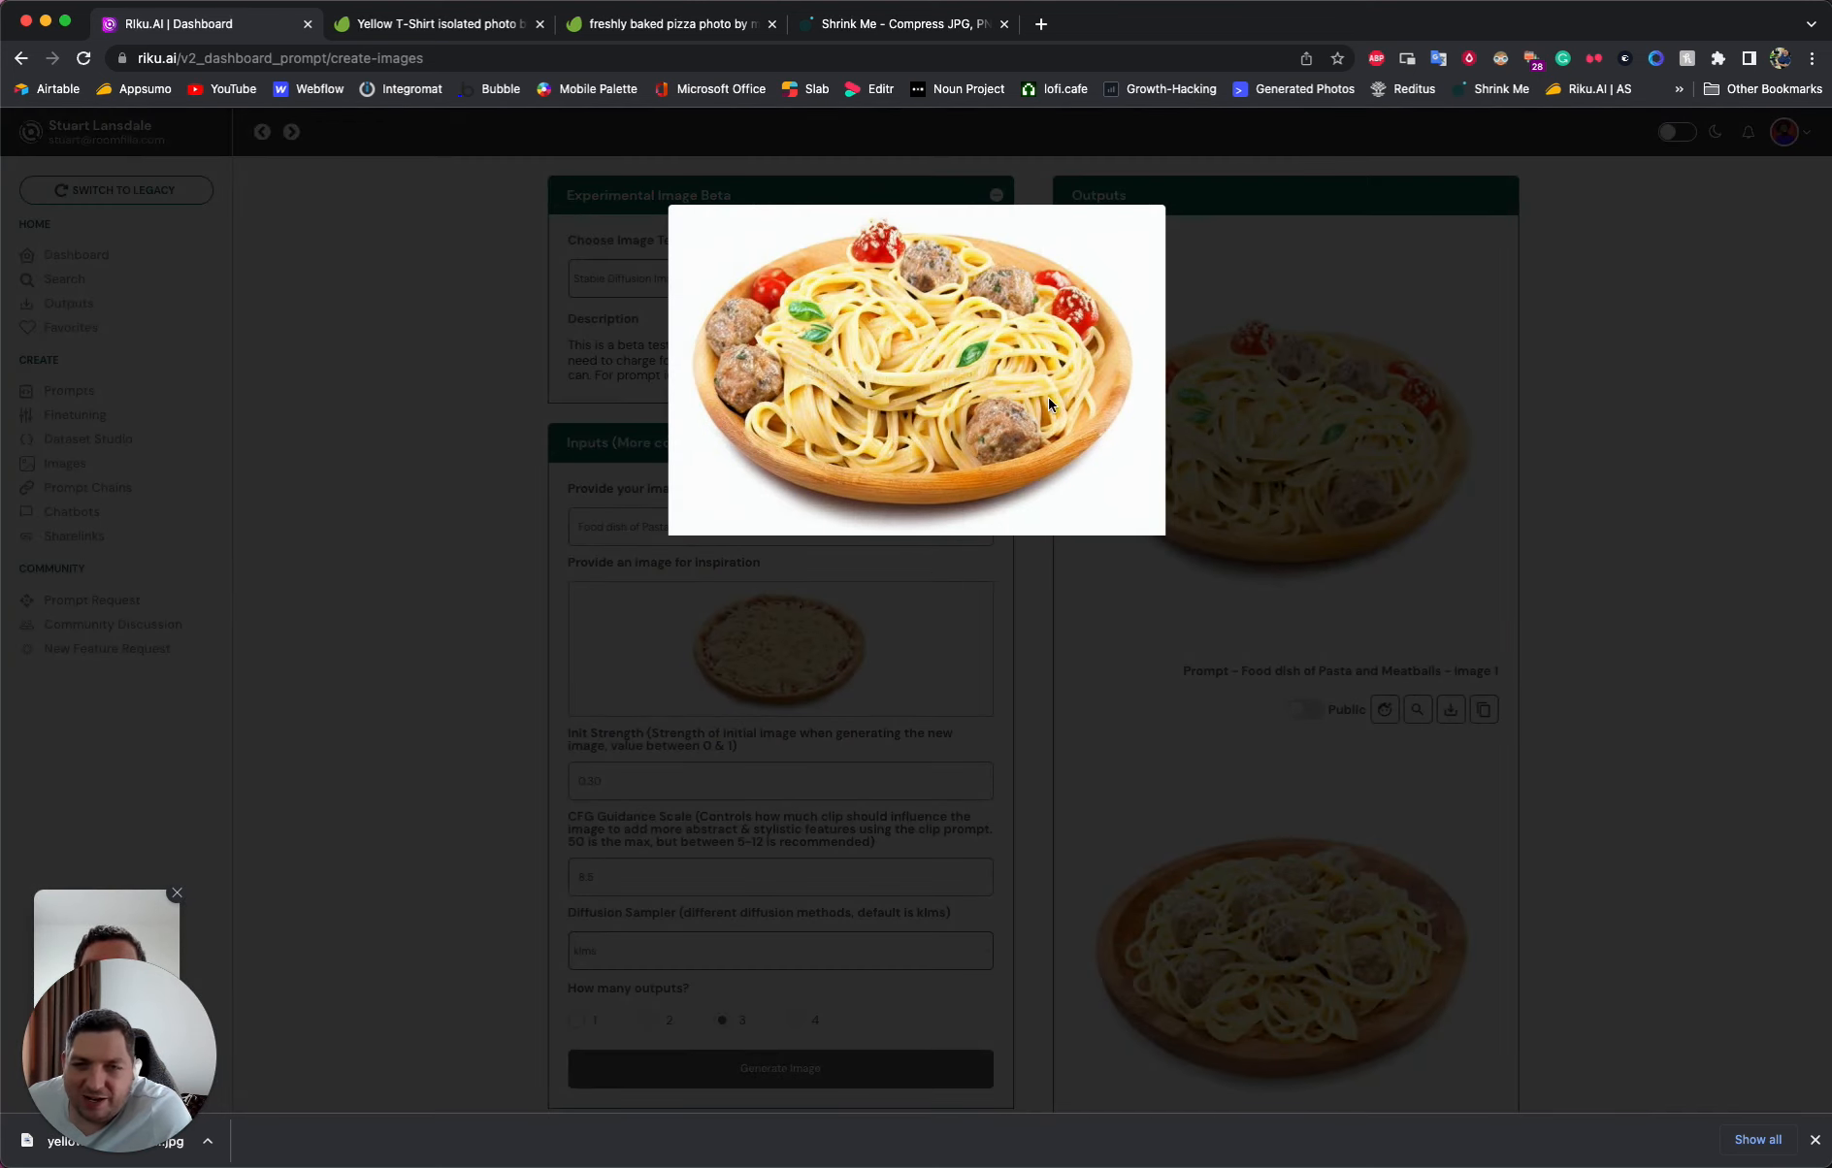
{"action": "left_click", "coordinate": [1259, 473]}
{"action": "scroll", "coordinate": [1272, 748], "scroll_direction": "down", "scroll_amount": 5}
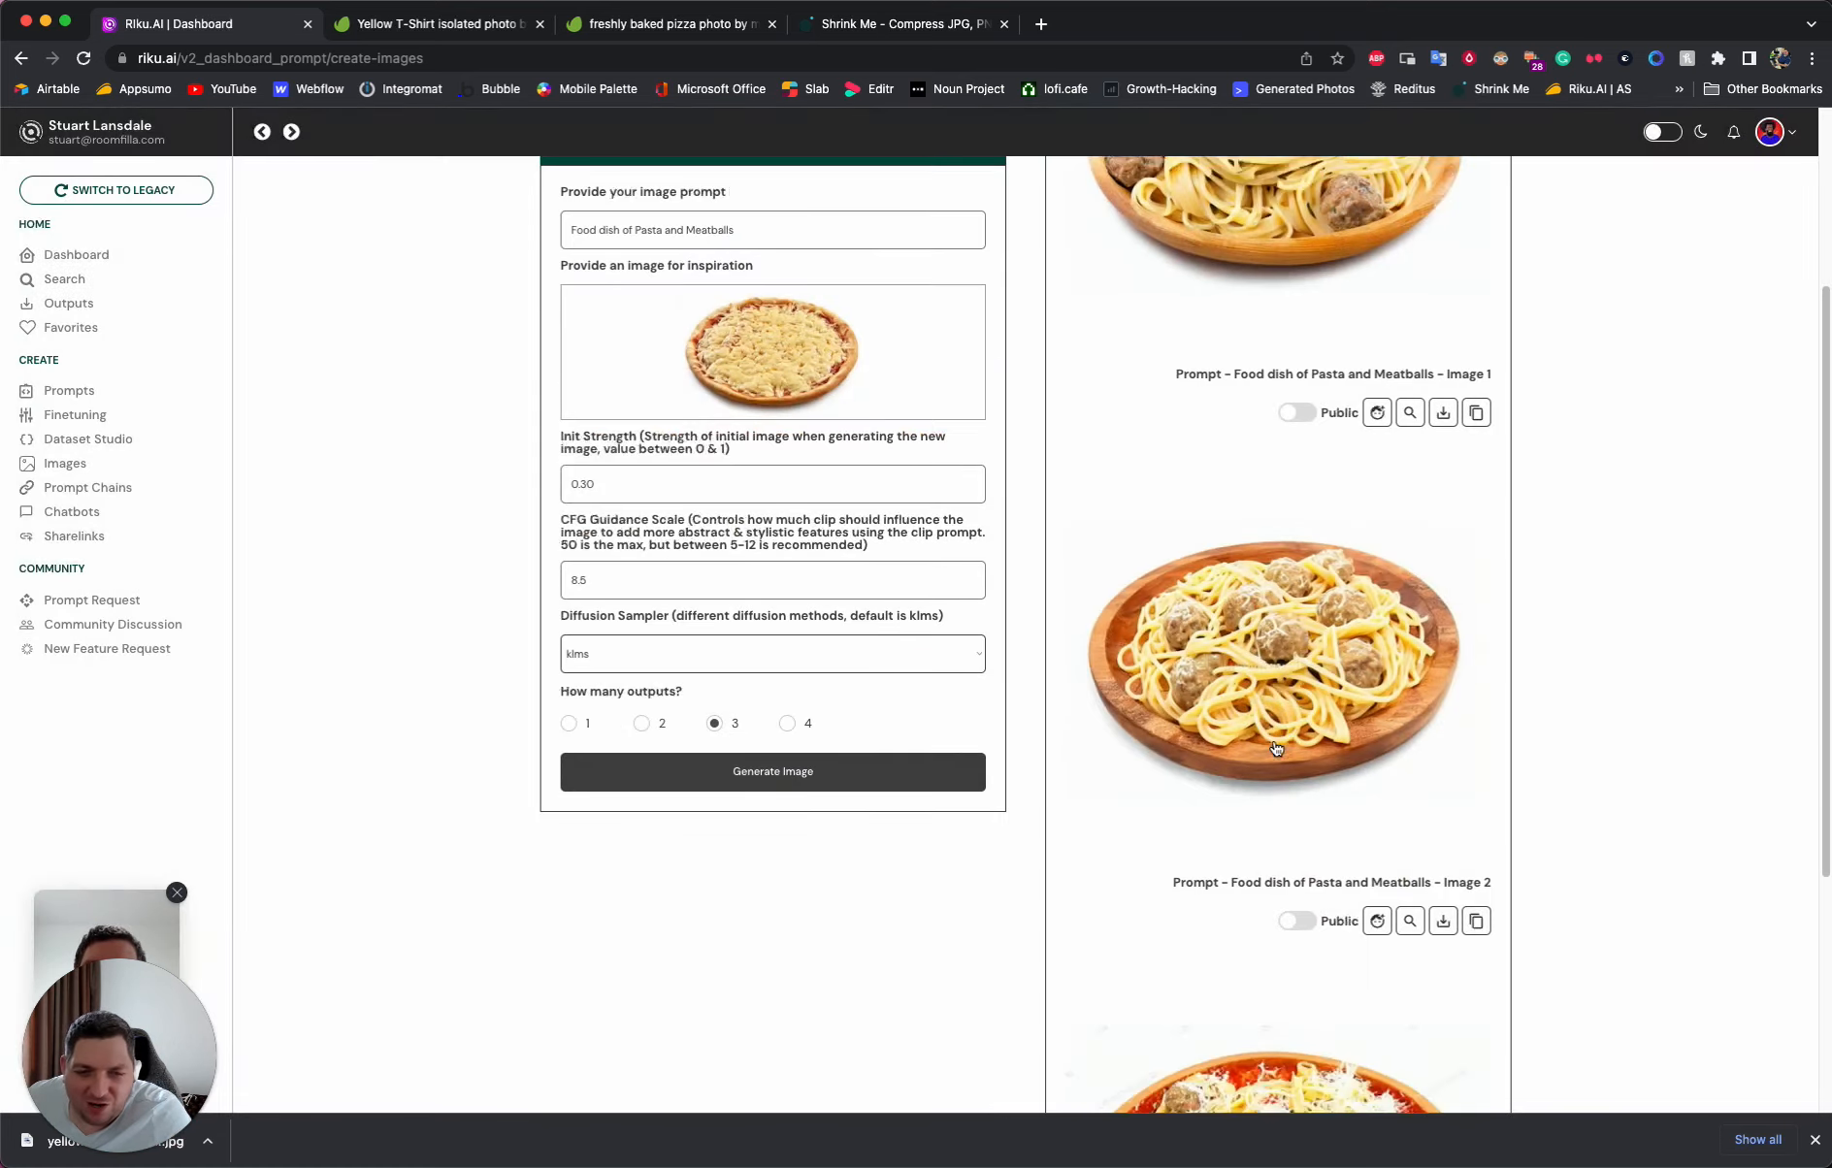
{"action": "scroll", "coordinate": [1275, 747], "scroll_direction": "down", "scroll_amount": 2}
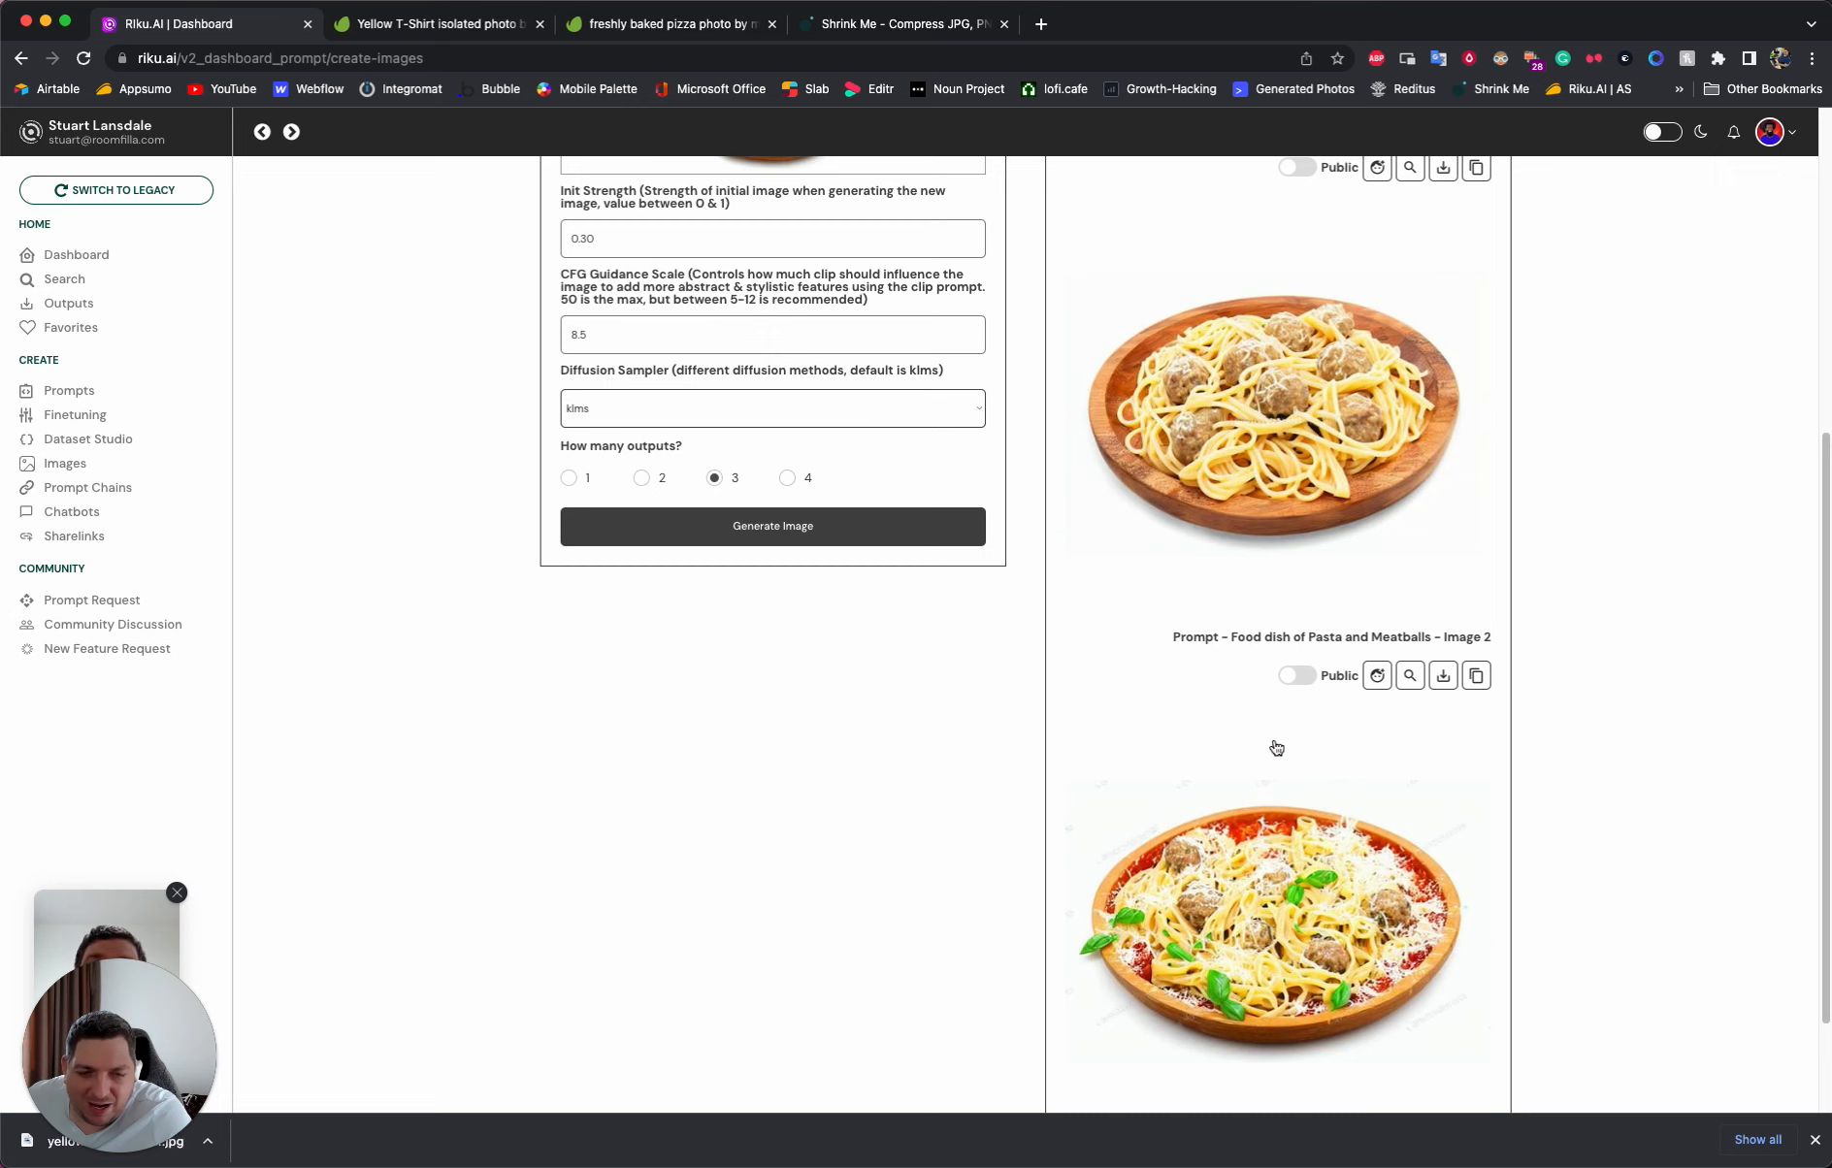
{"action": "left_click", "coordinate": [1308, 920]}
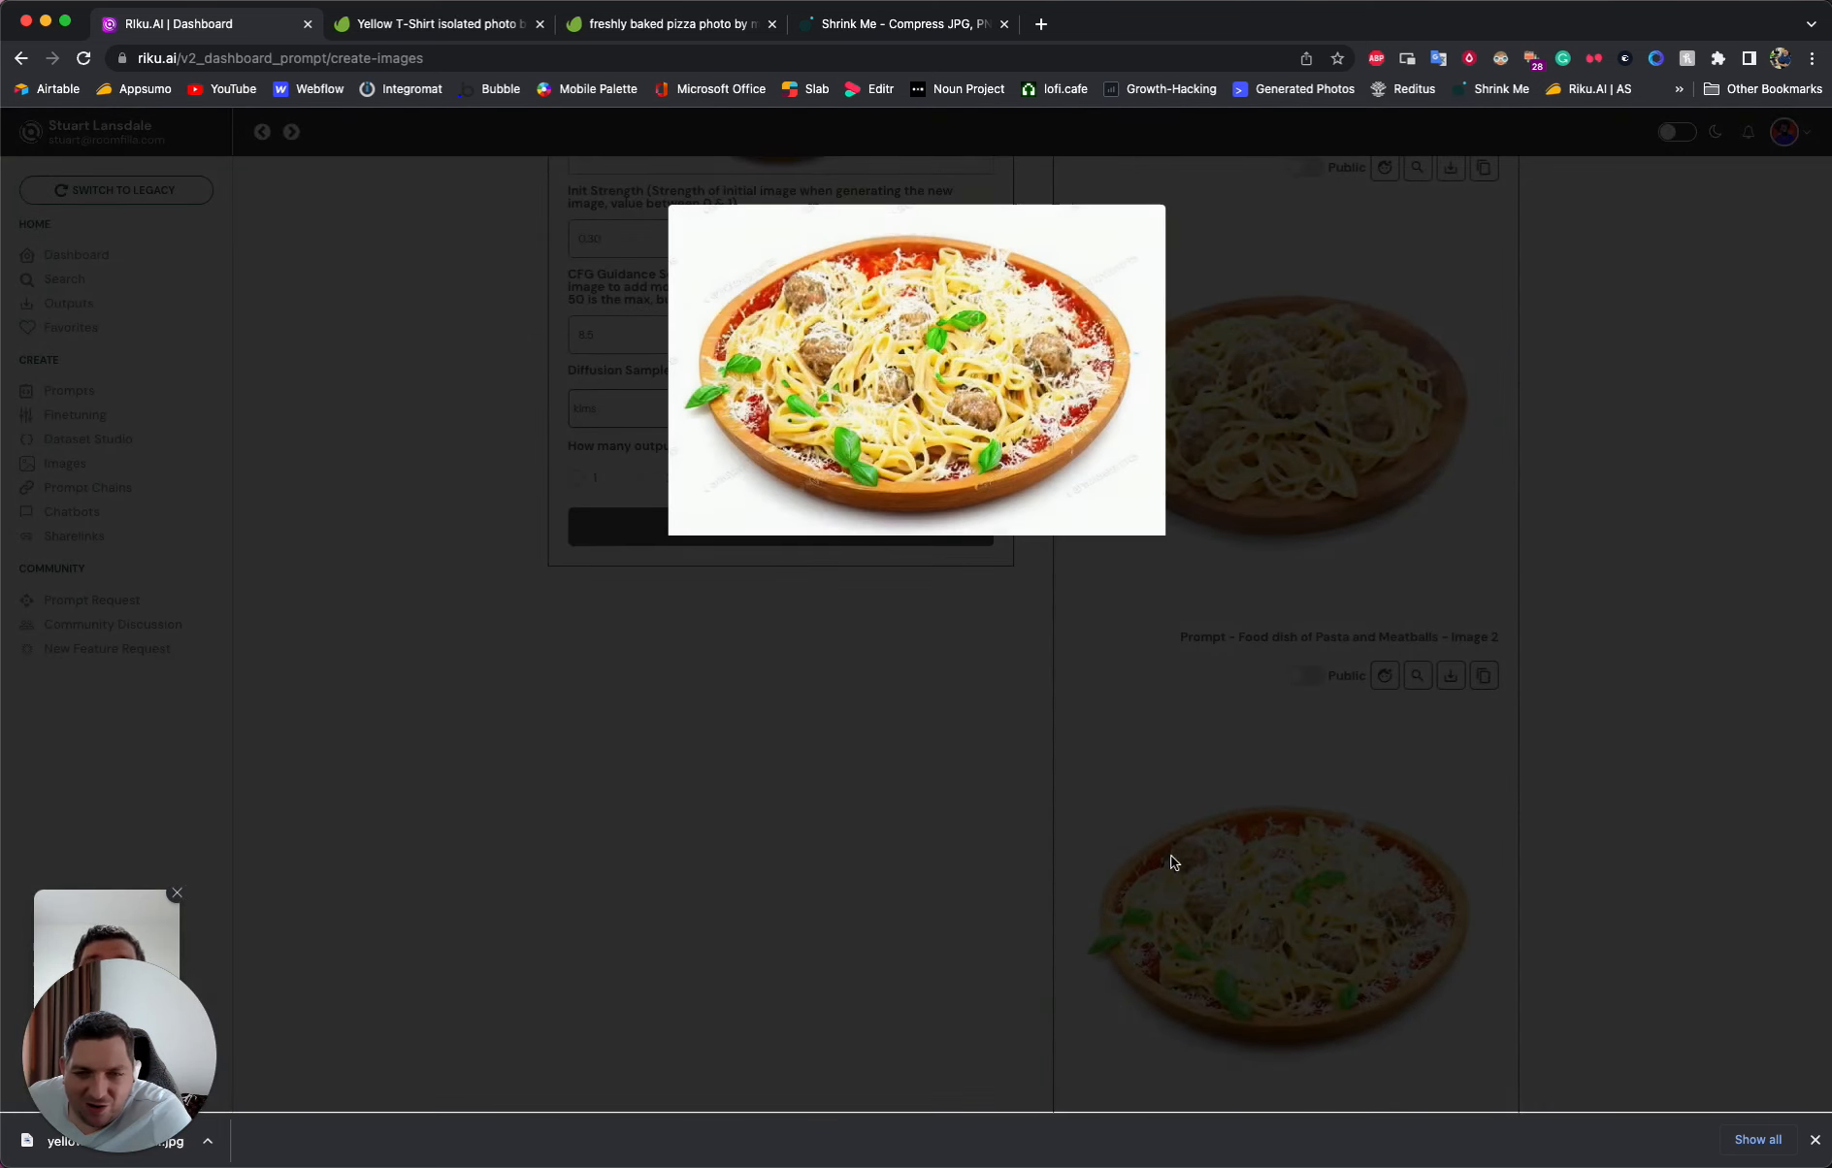
{"action": "left_click", "coordinate": [1279, 364]}
- Replace the inspiration image with the 912 KB yellow t-shirt JPG from Downloads
{"action": "scroll", "coordinate": [1300, 496], "scroll_direction": "up", "scroll_amount": 5}
{"action": "scroll", "coordinate": [1300, 496], "scroll_direction": "up", "scroll_amount": 1}
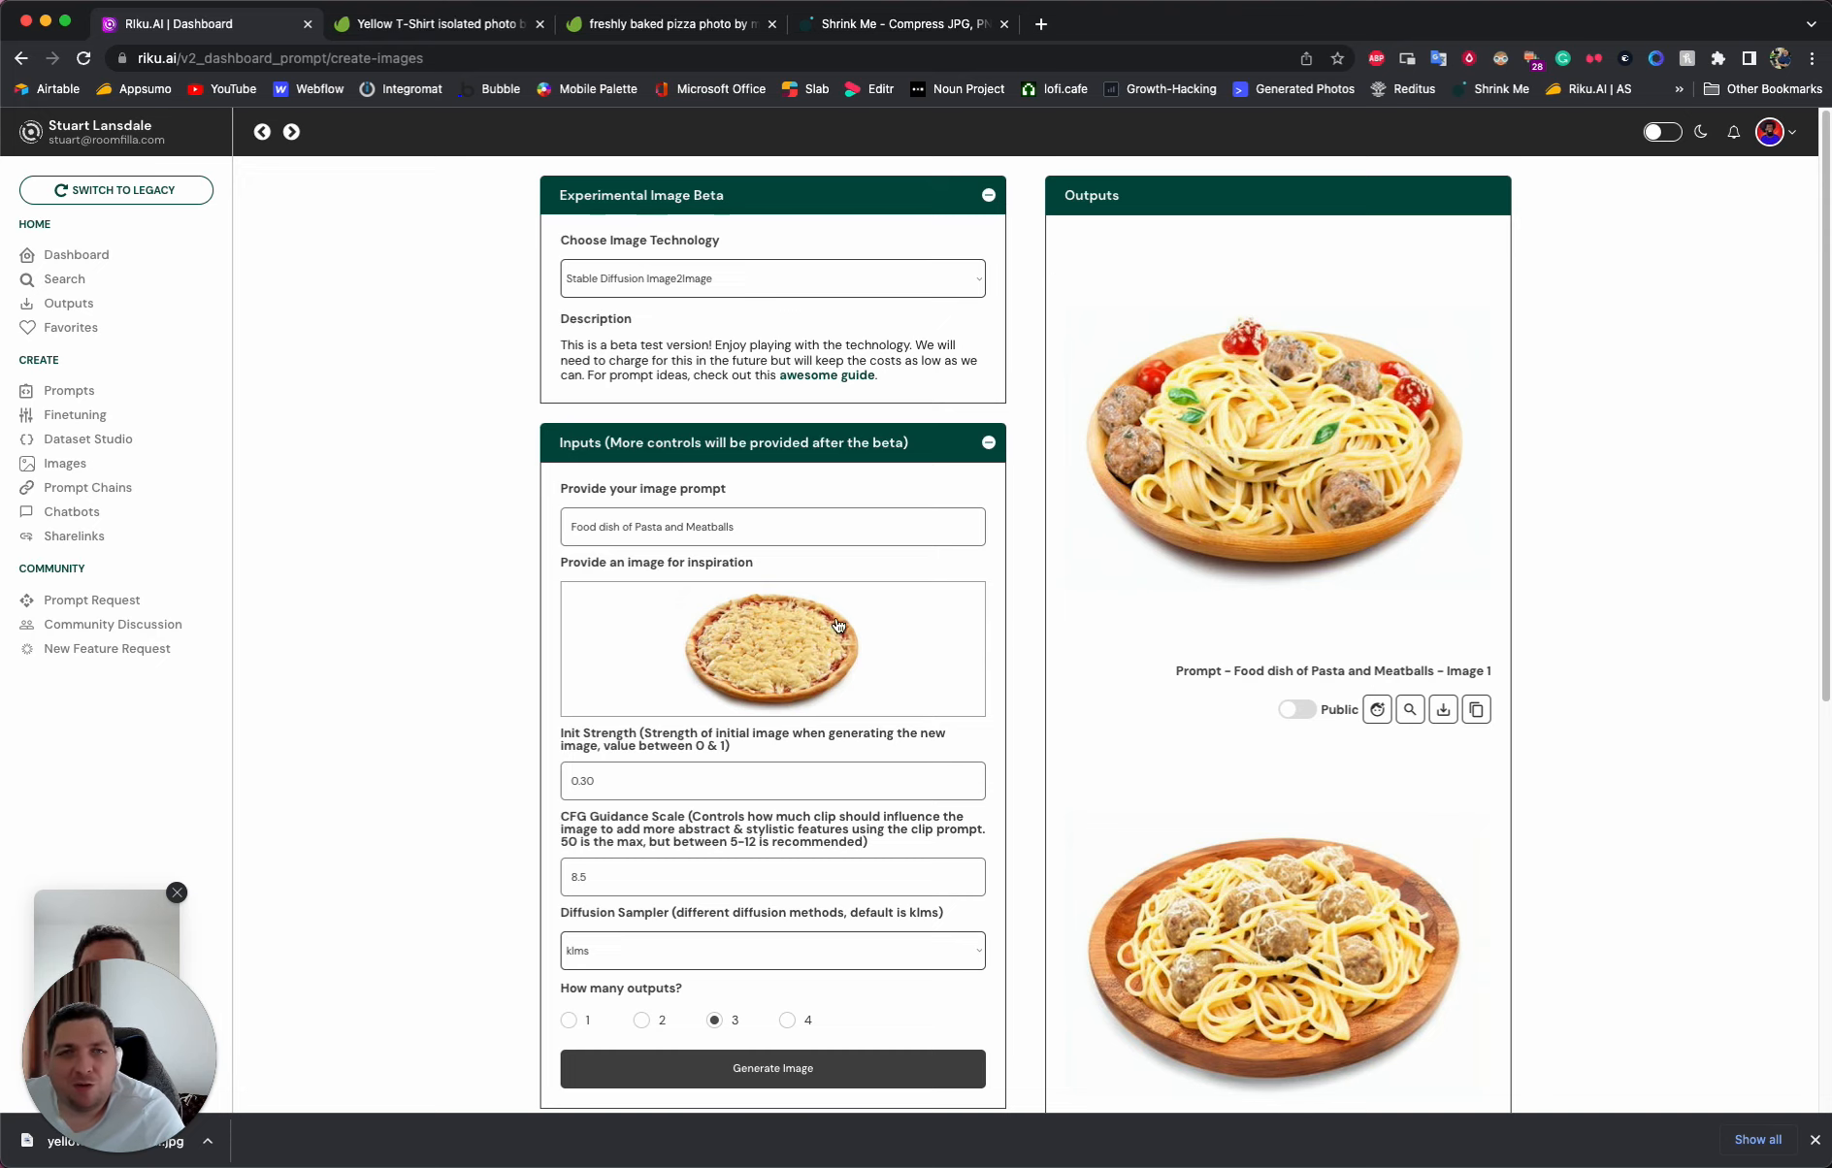
{"action": "left_click", "coordinate": [765, 646]}
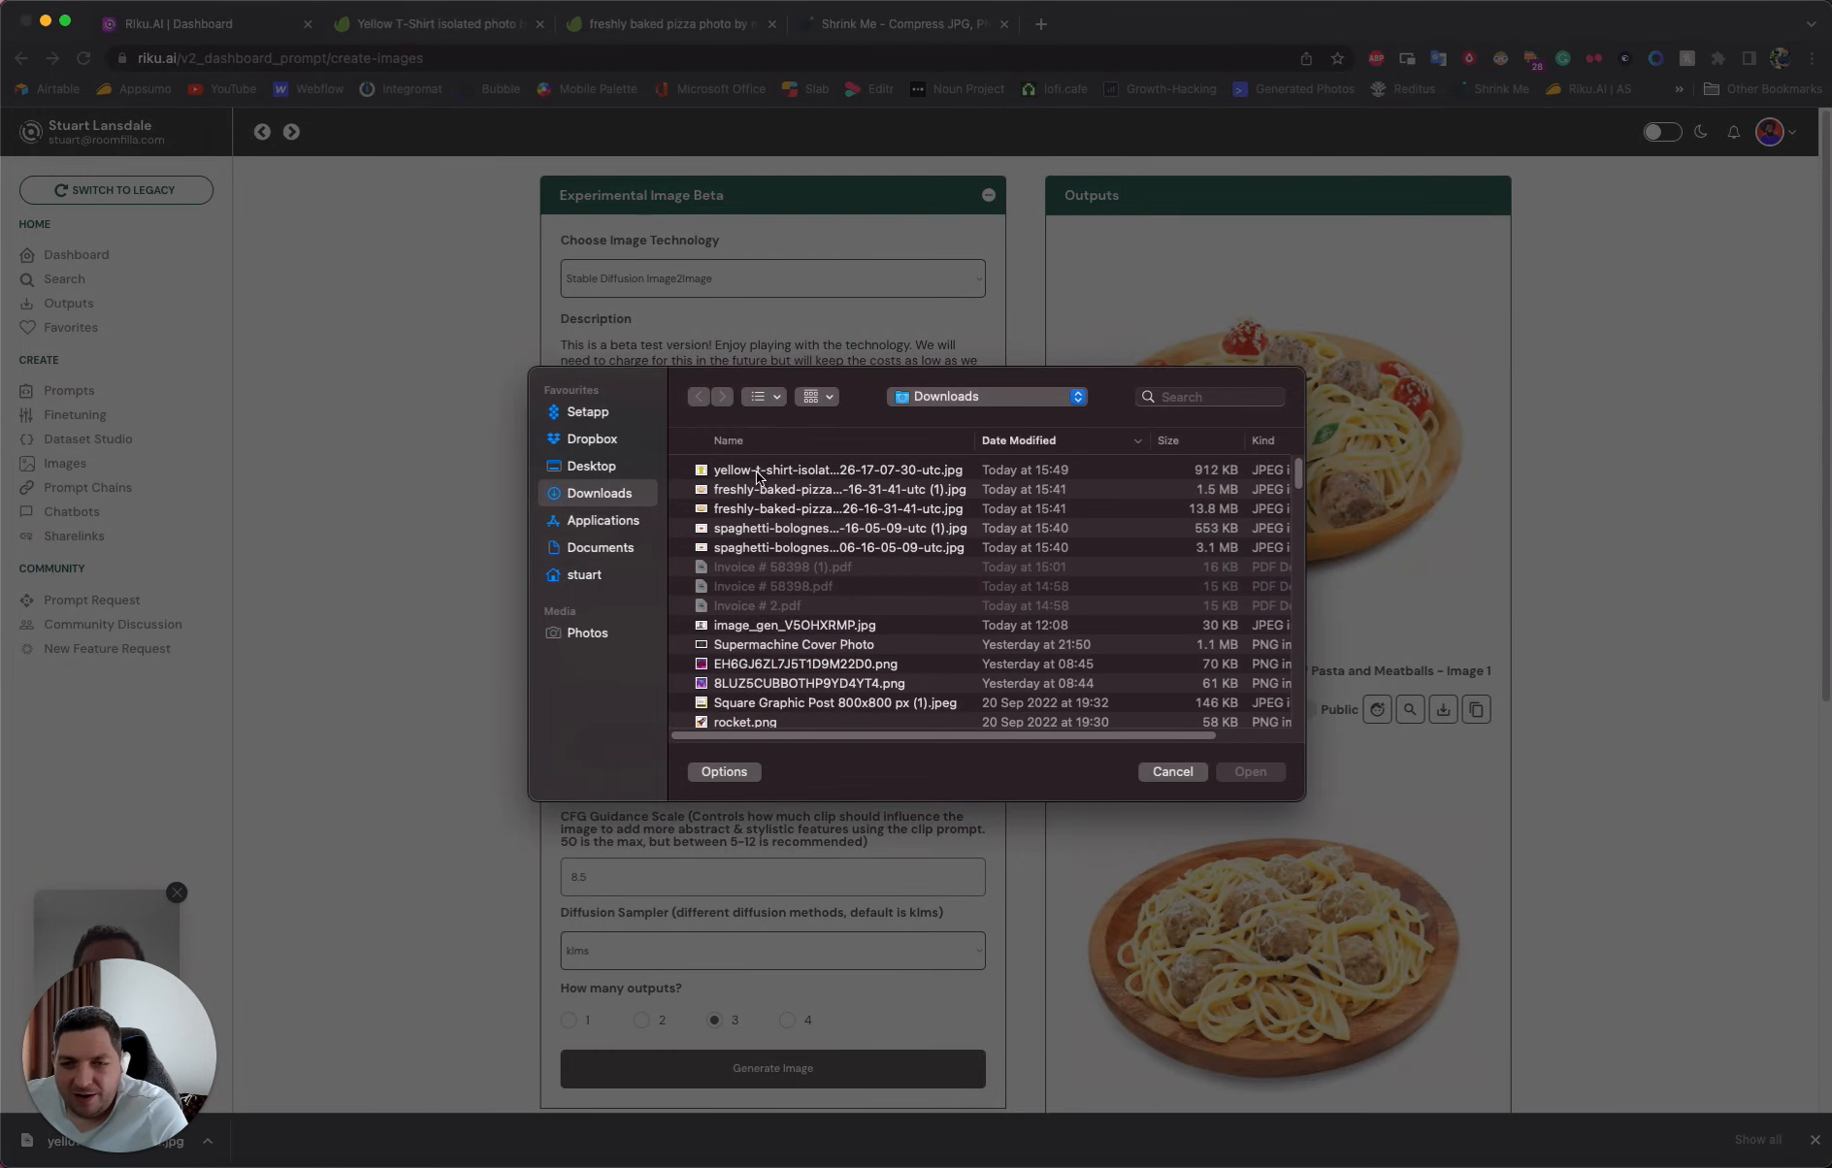
{"action": "double_click", "coordinate": [756, 476]}
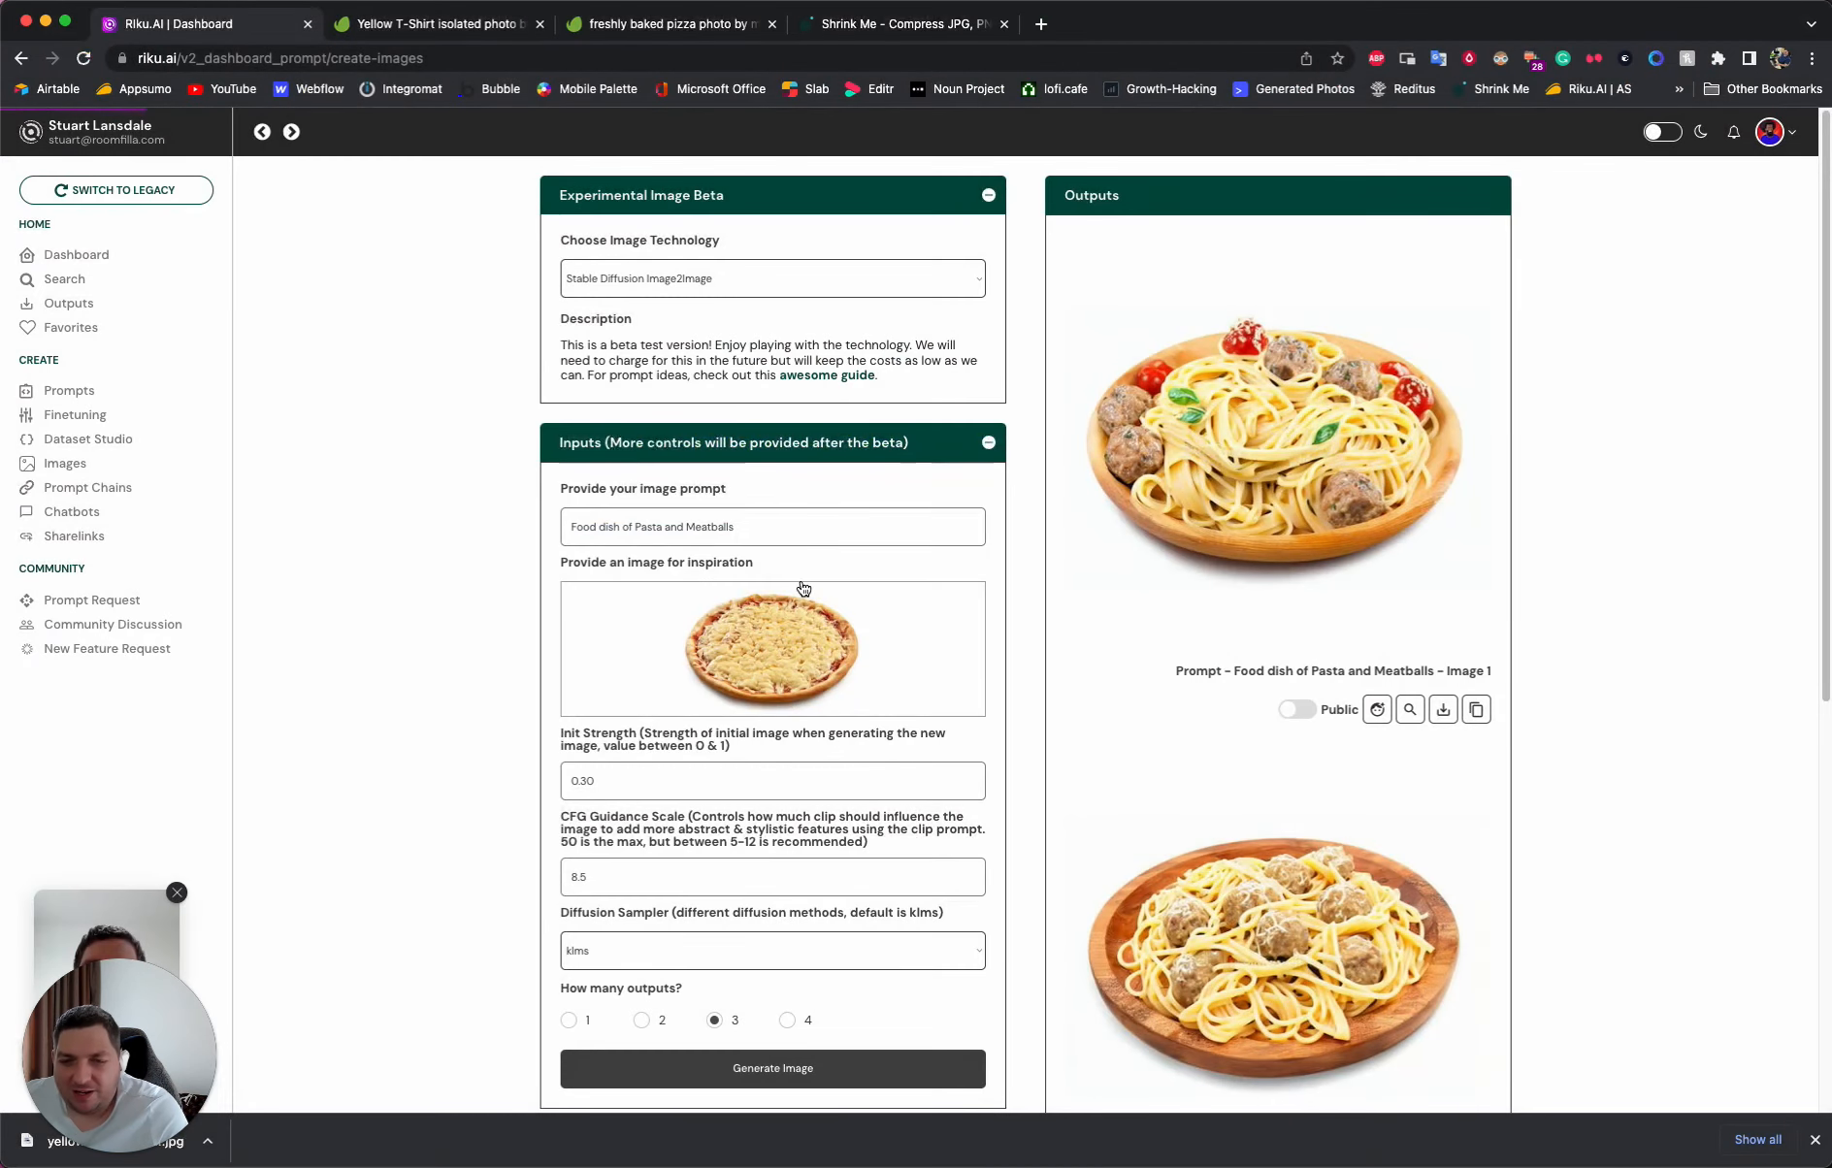
- Change the image prompt to "Blue t shirt with a rainbow design" and generate images from the yellow t-shirt photo
{"action": "triple_click", "coordinate": [778, 528]}
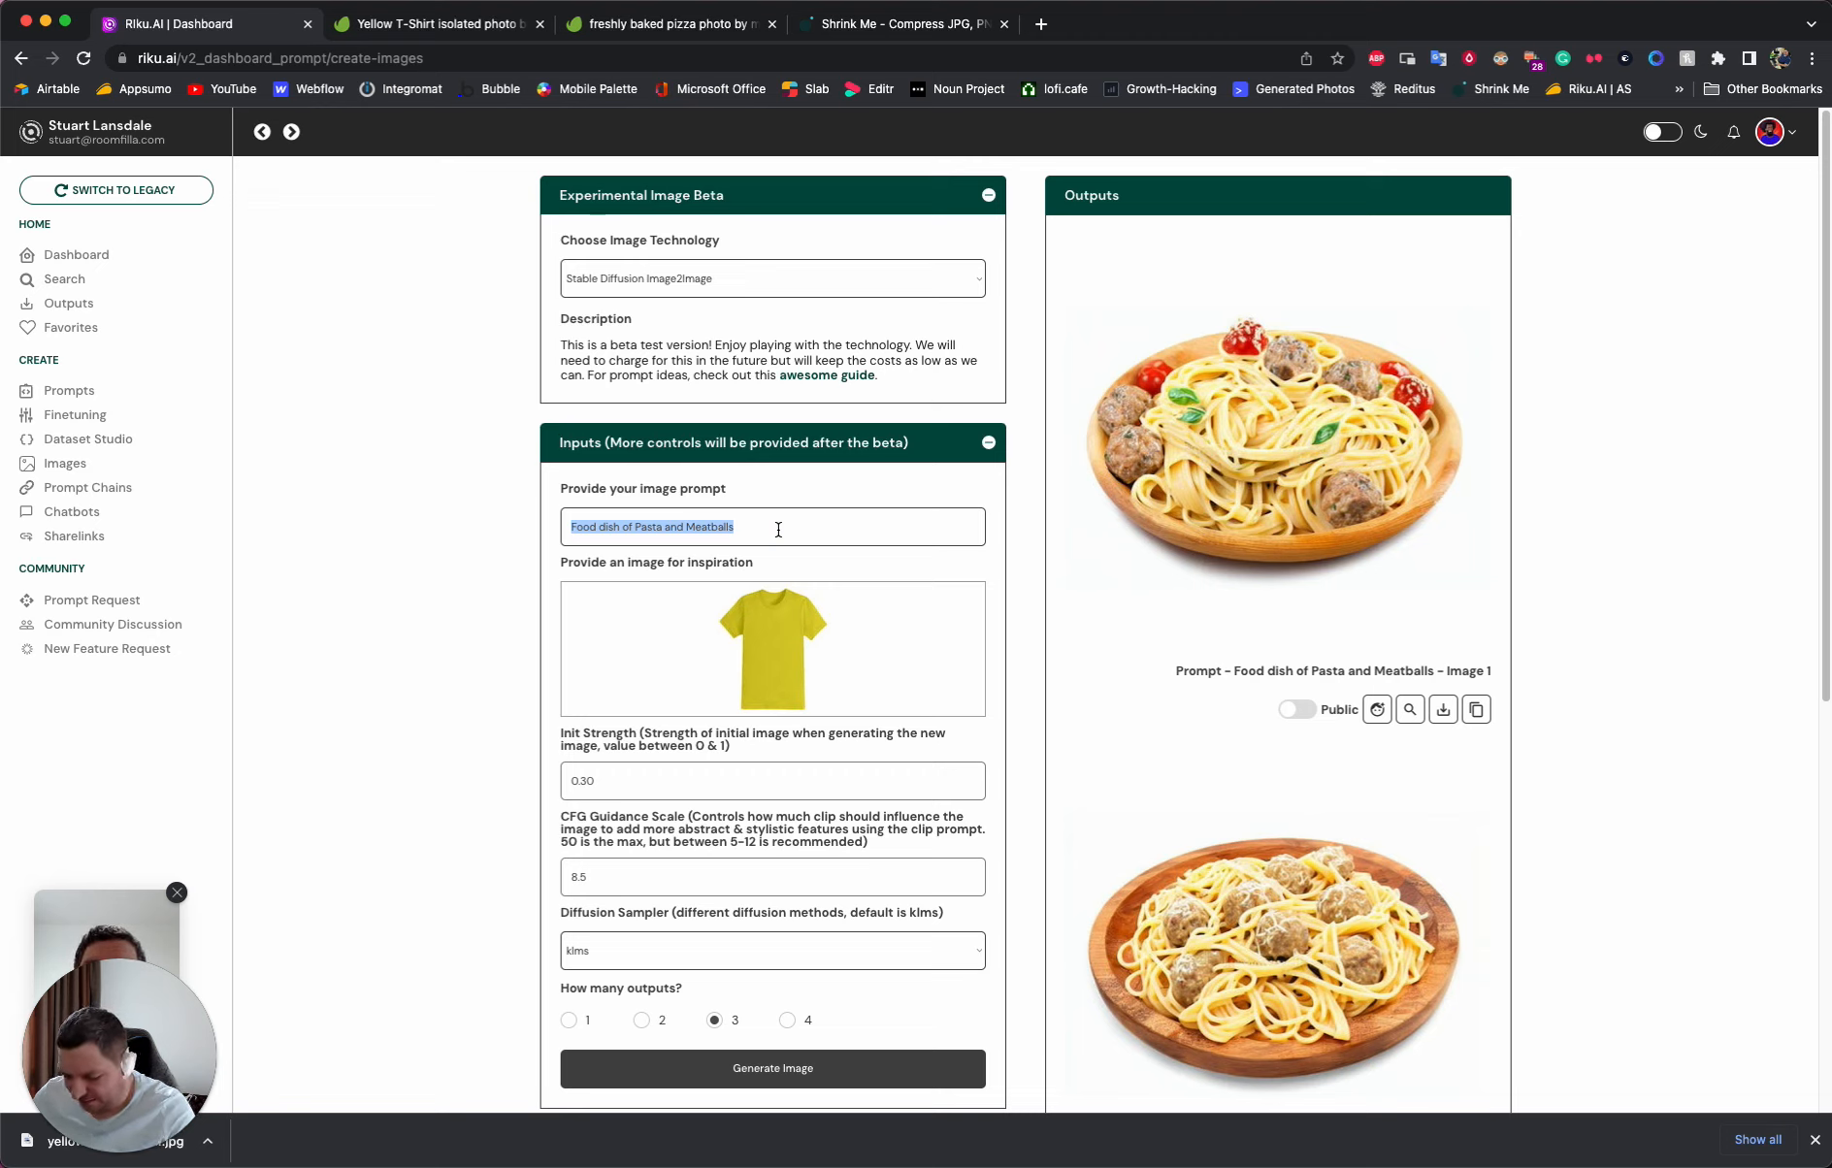
{"action": "type", "text": "Blu"}
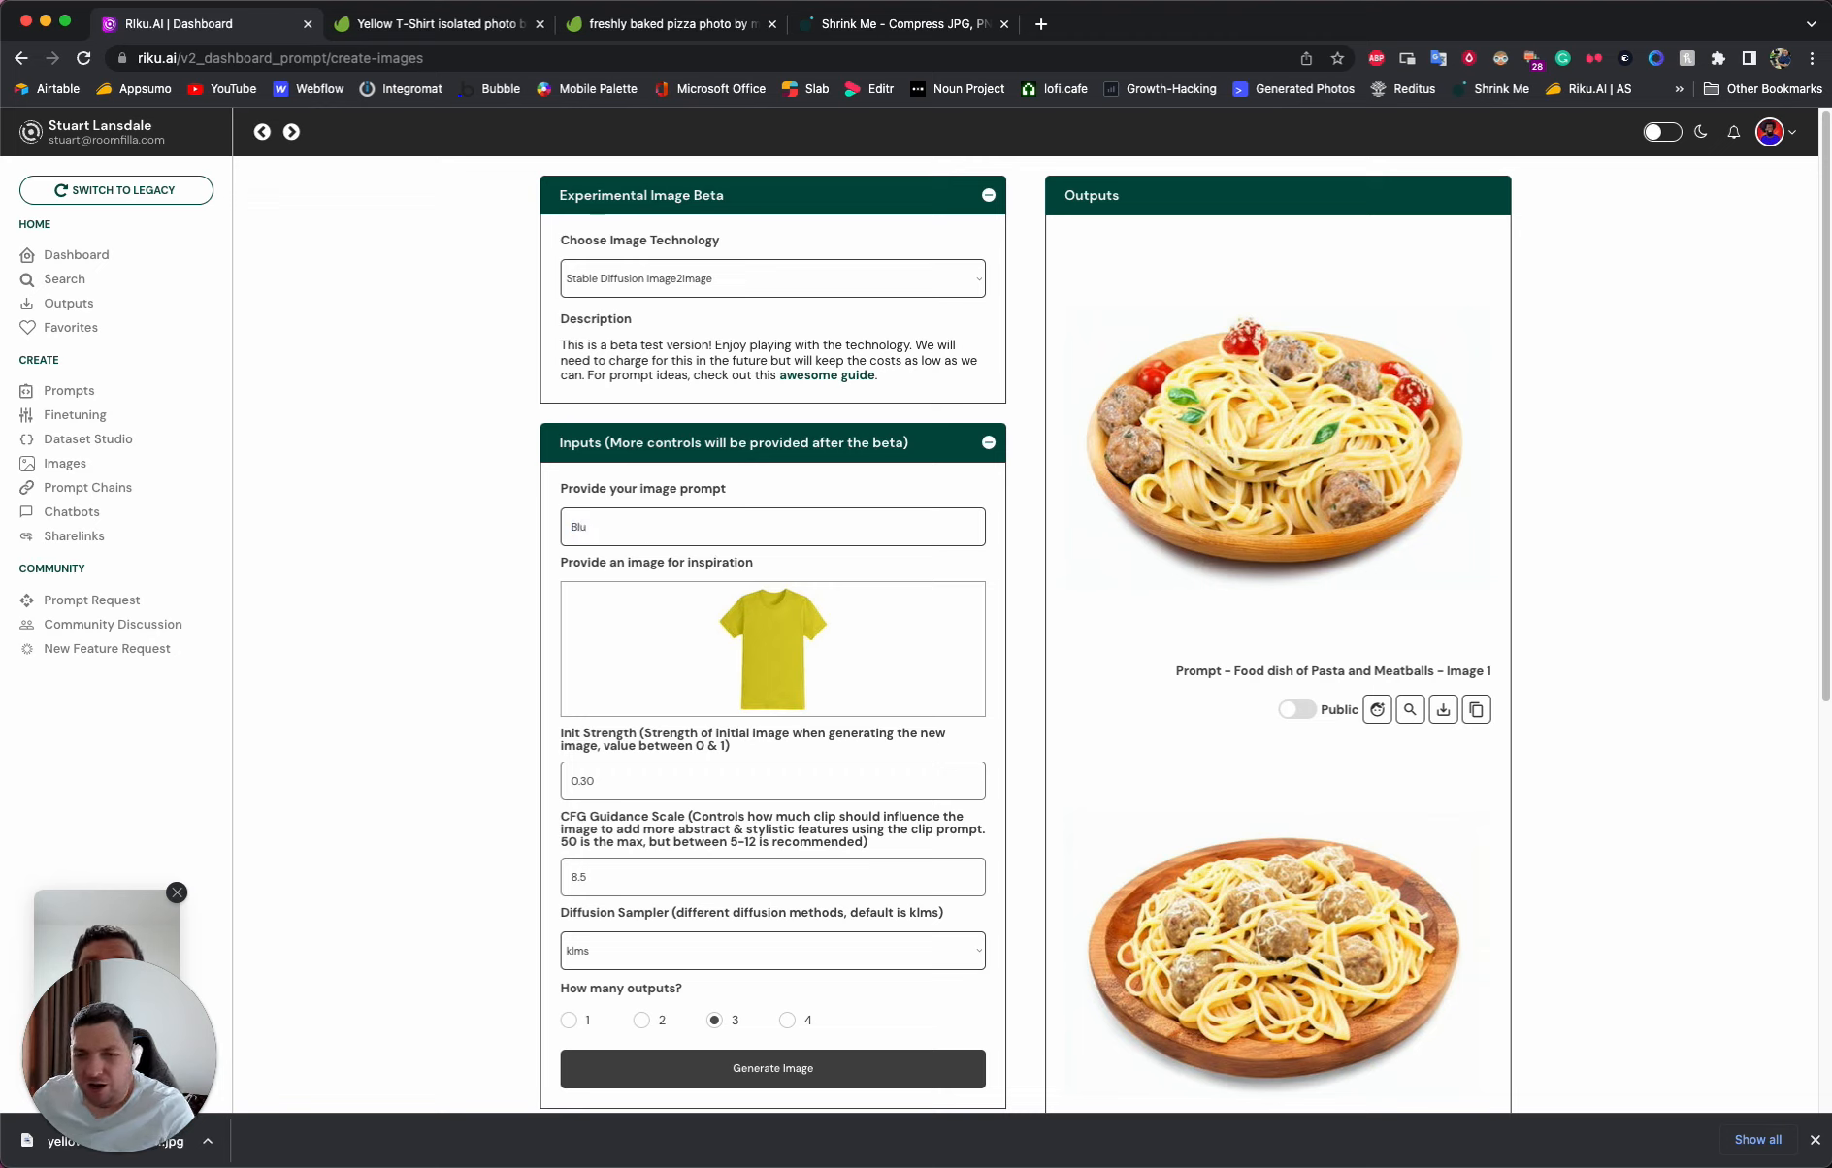
{"action": "key", "text": "BackSpace"}
{"action": "key", "text": "BackSpace"}
{"action": "key", "text": "BackSpace"}
{"action": "type", "text": "Blu"}
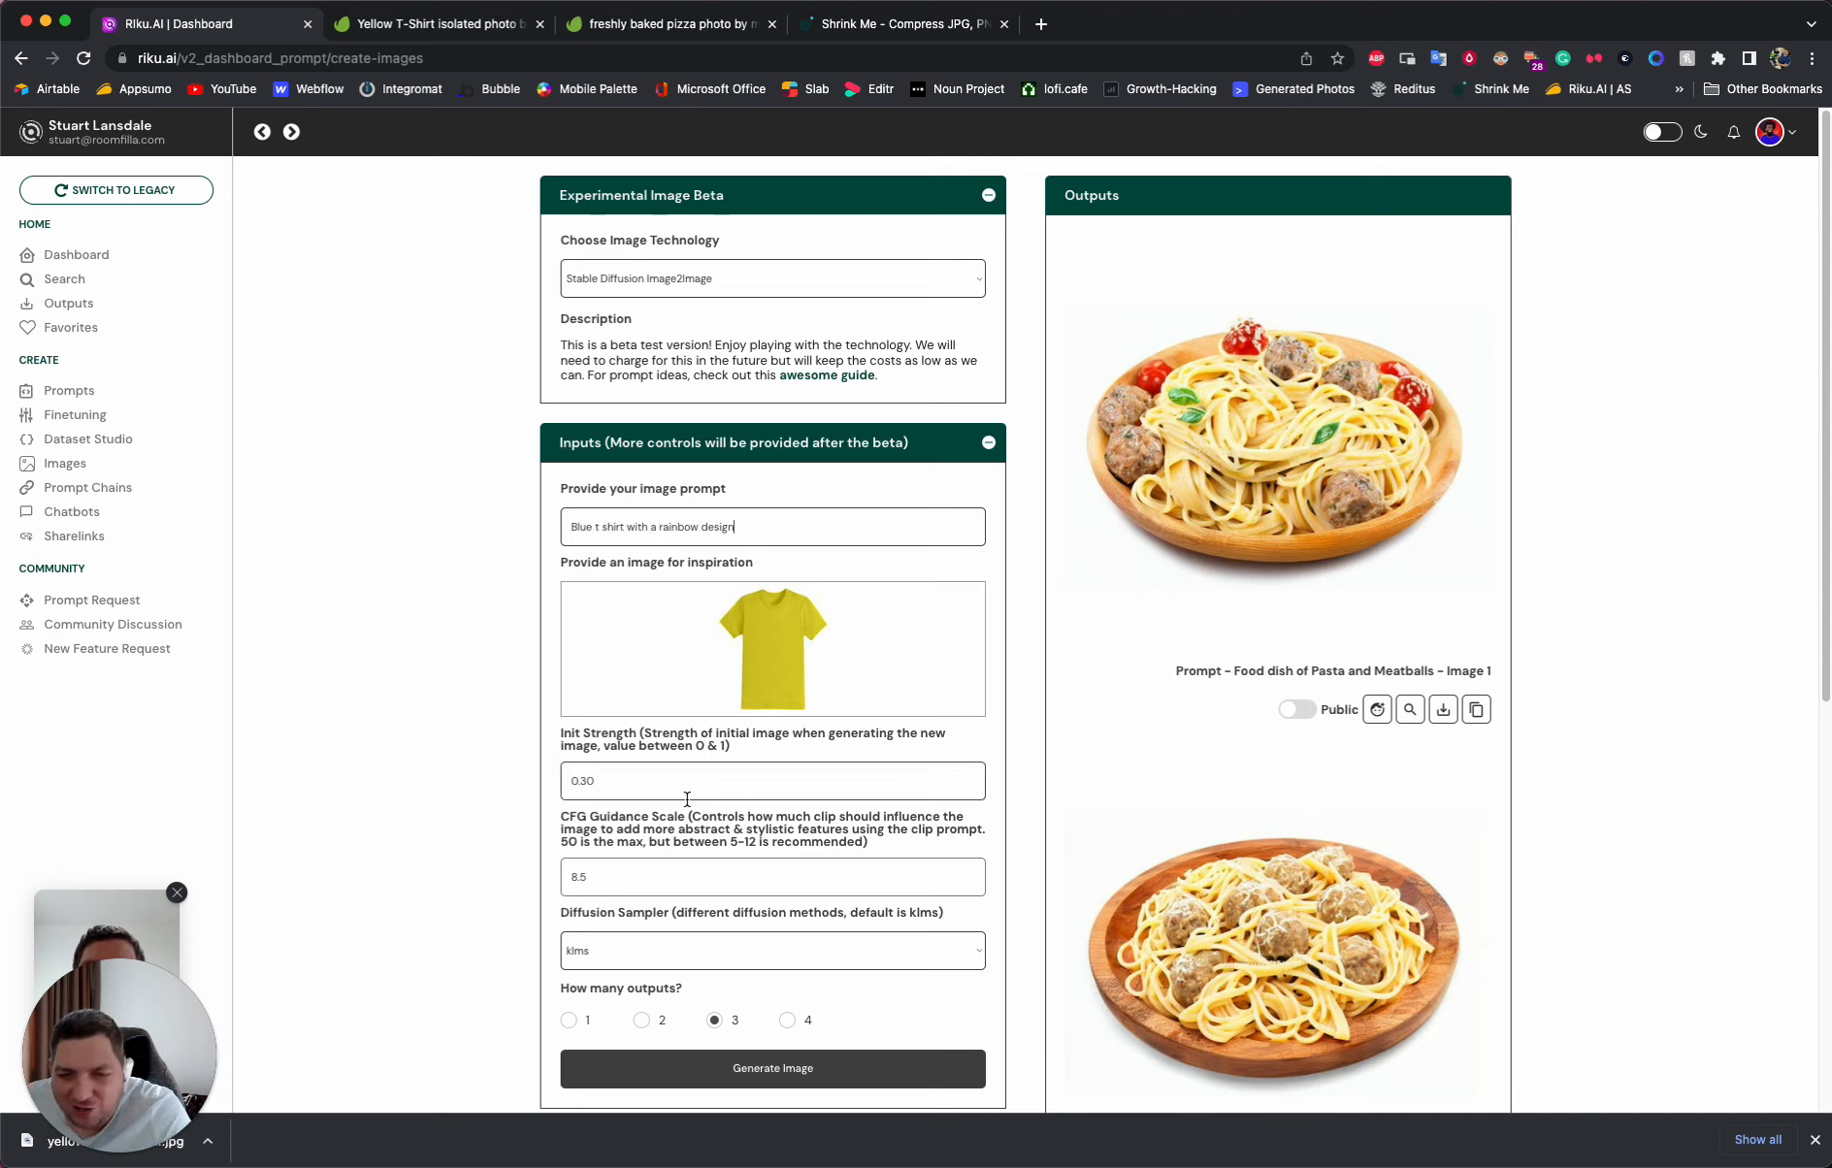
{"action": "scroll", "coordinate": [621, 776], "scroll_direction": "down", "scroll_amount": 2}
{"action": "left_click", "coordinate": [627, 659]}
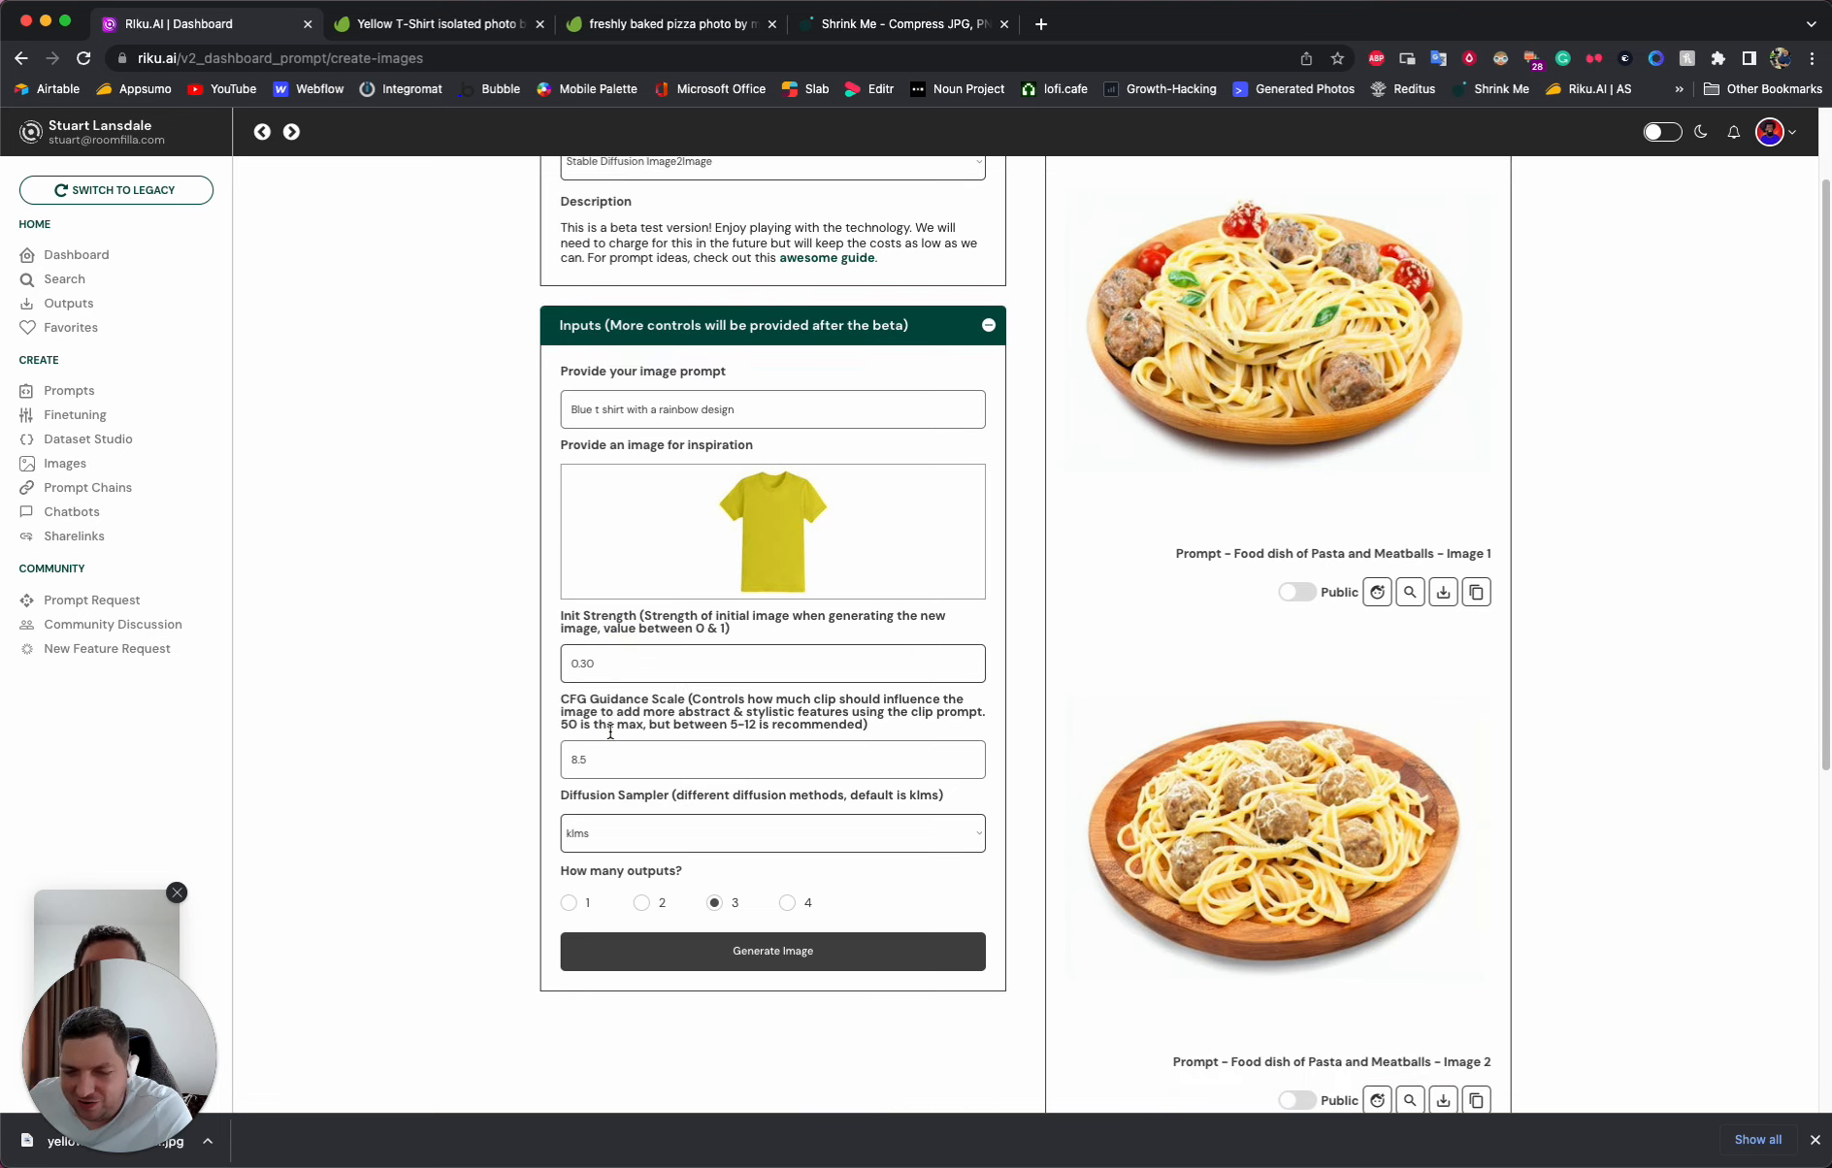
{"action": "left_click", "coordinate": [763, 951]}
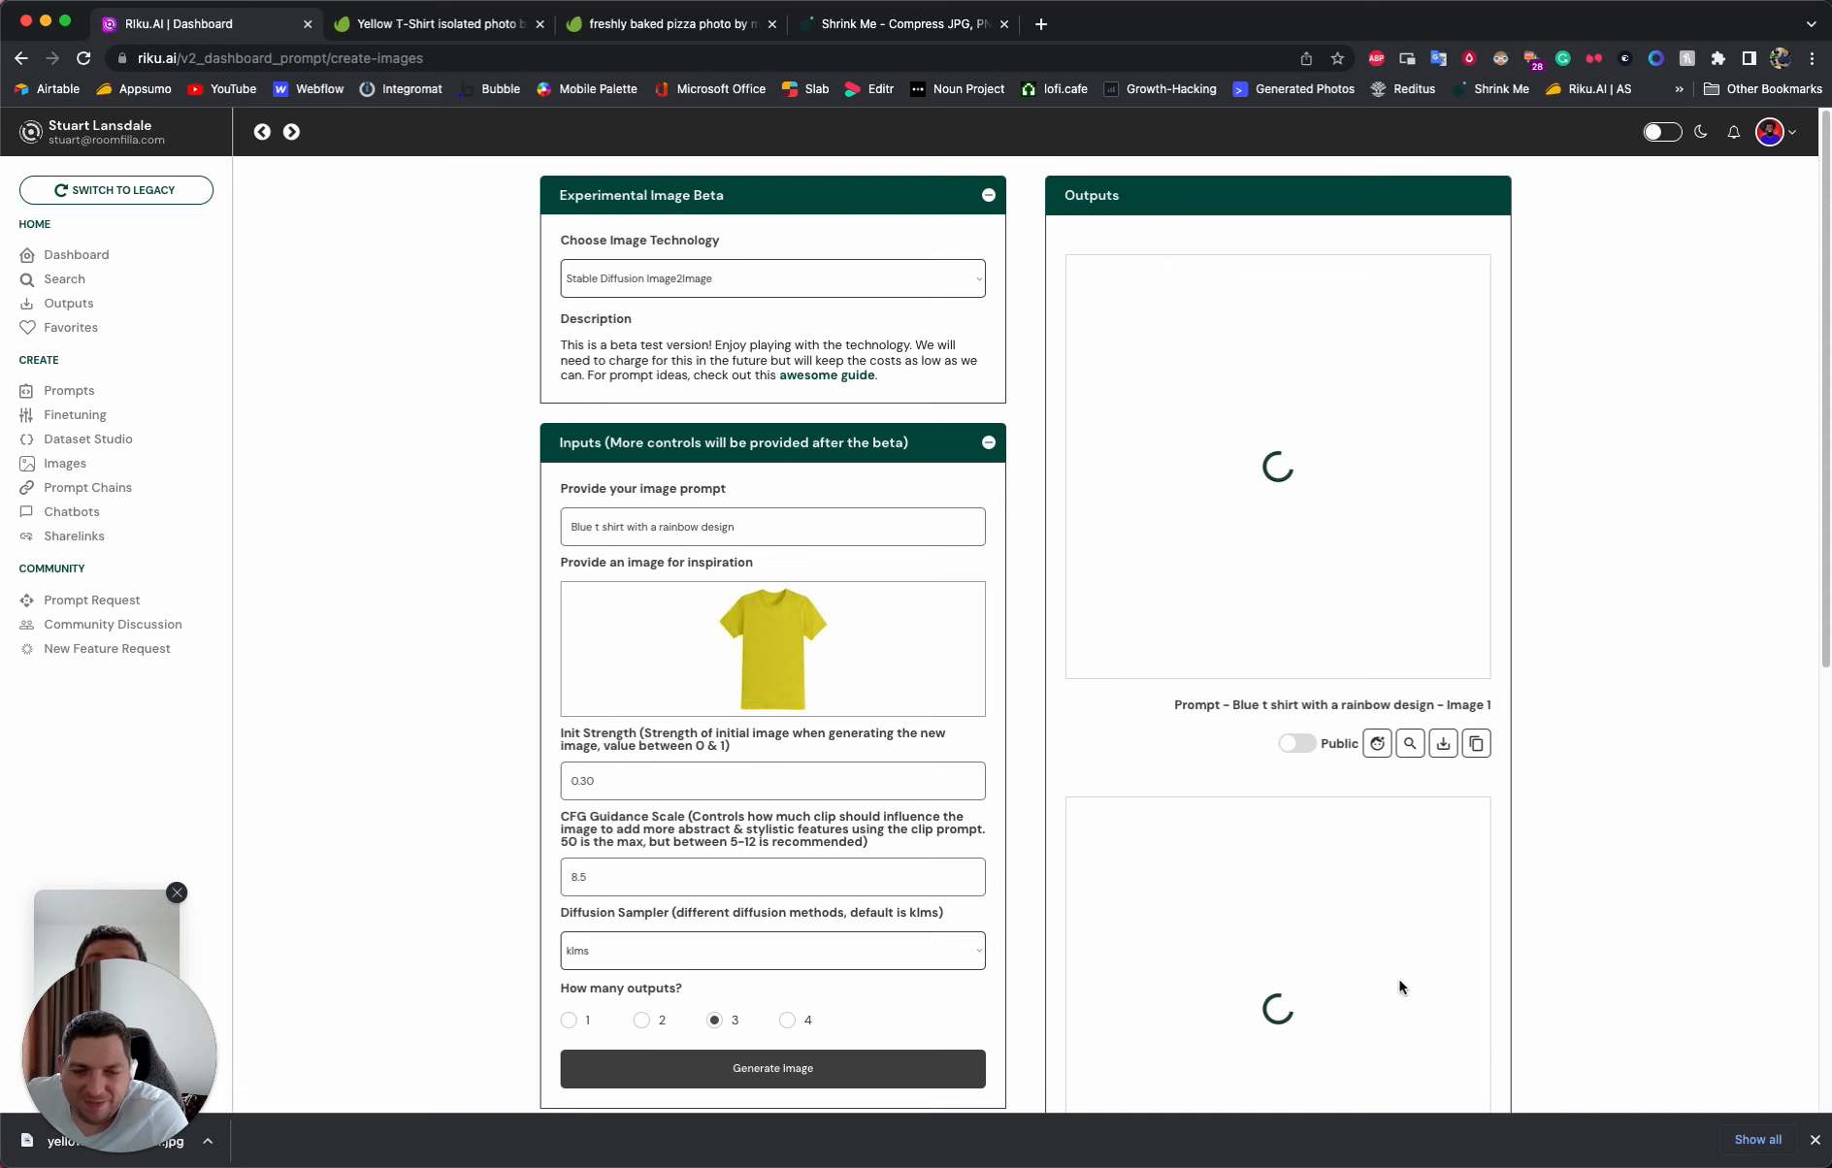
- Examine the generated rainbow t-shirt images and set the Init Strength to 0.20
{"action": "scroll", "coordinate": [1388, 970], "scroll_direction": "down", "scroll_amount": 6}
{"action": "scroll", "coordinate": [1368, 960], "scroll_direction": "up", "scroll_amount": 6}
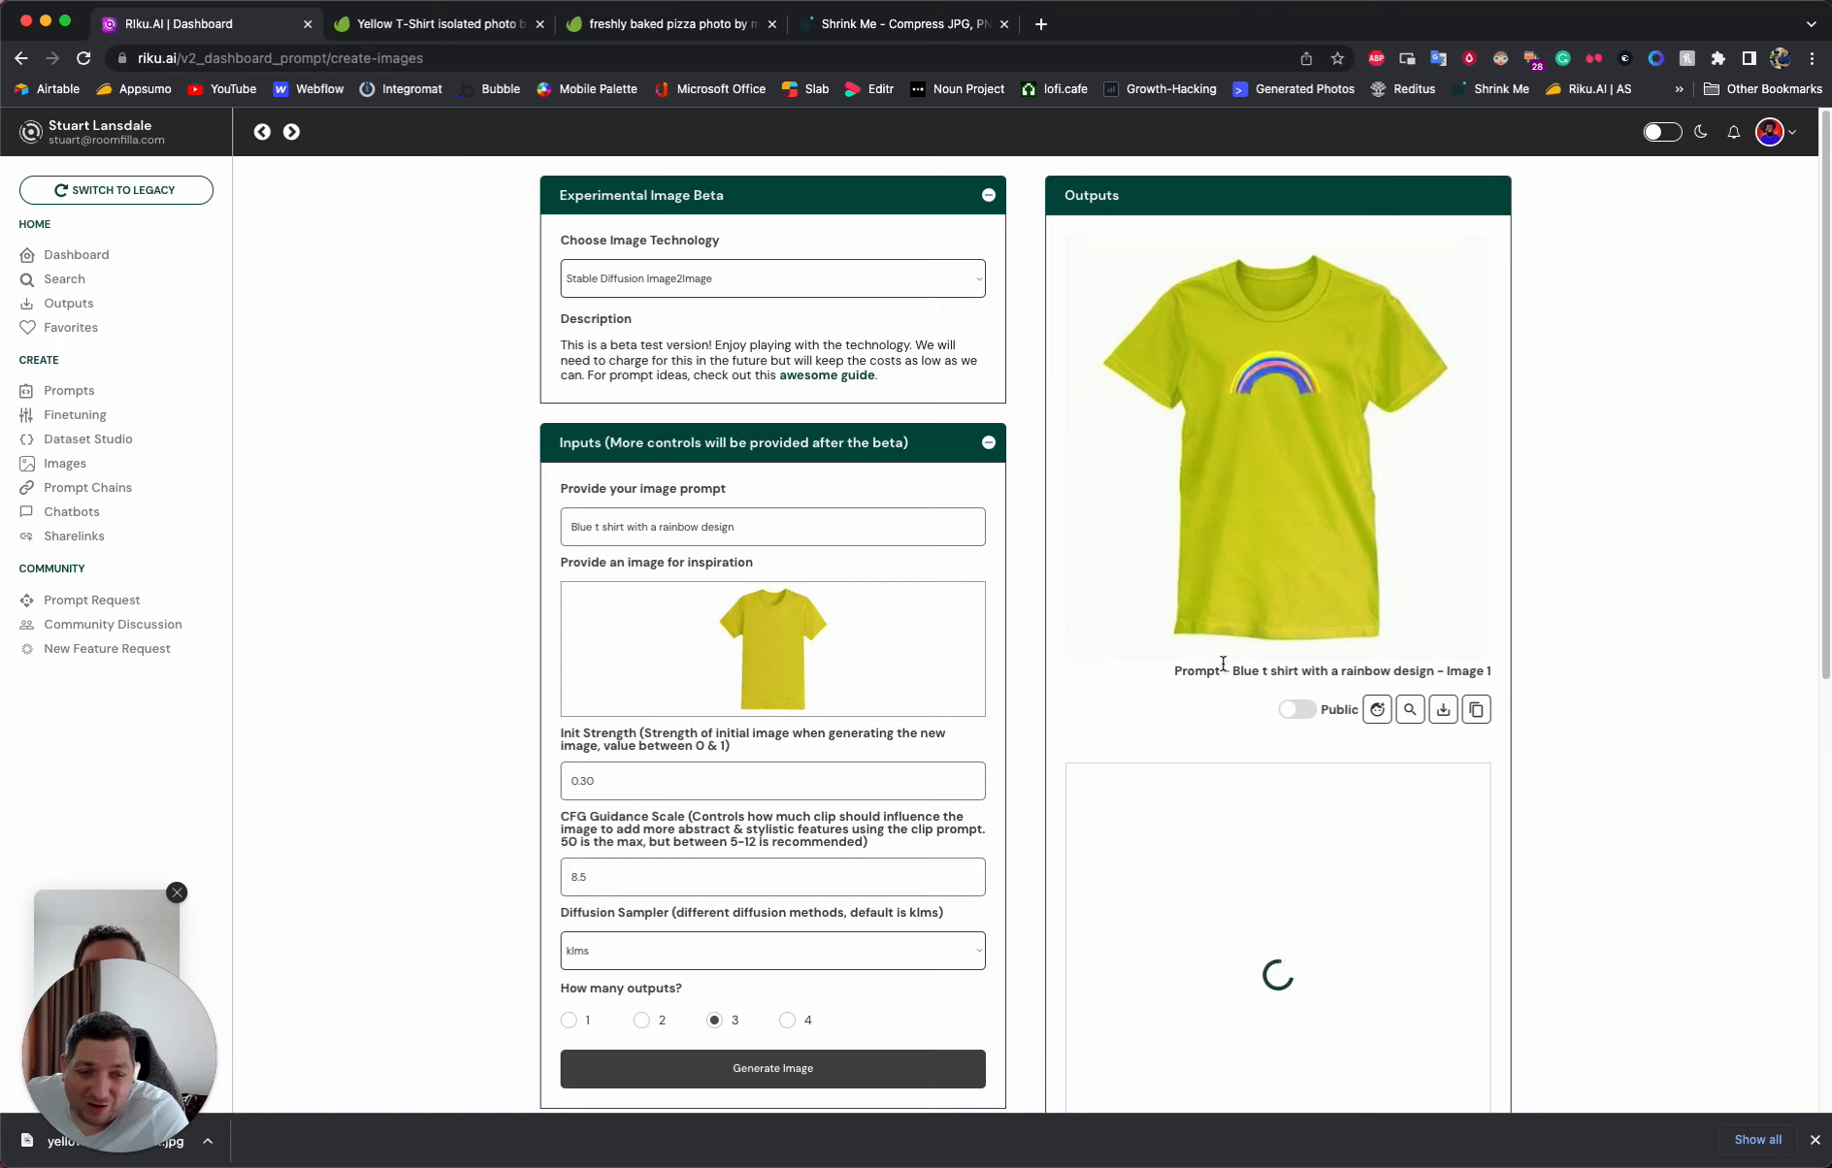
{"action": "scroll", "coordinate": [1220, 677], "scroll_direction": "down", "scroll_amount": 5}
{"action": "scroll", "coordinate": [1220, 676], "scroll_direction": "up", "scroll_amount": 4}
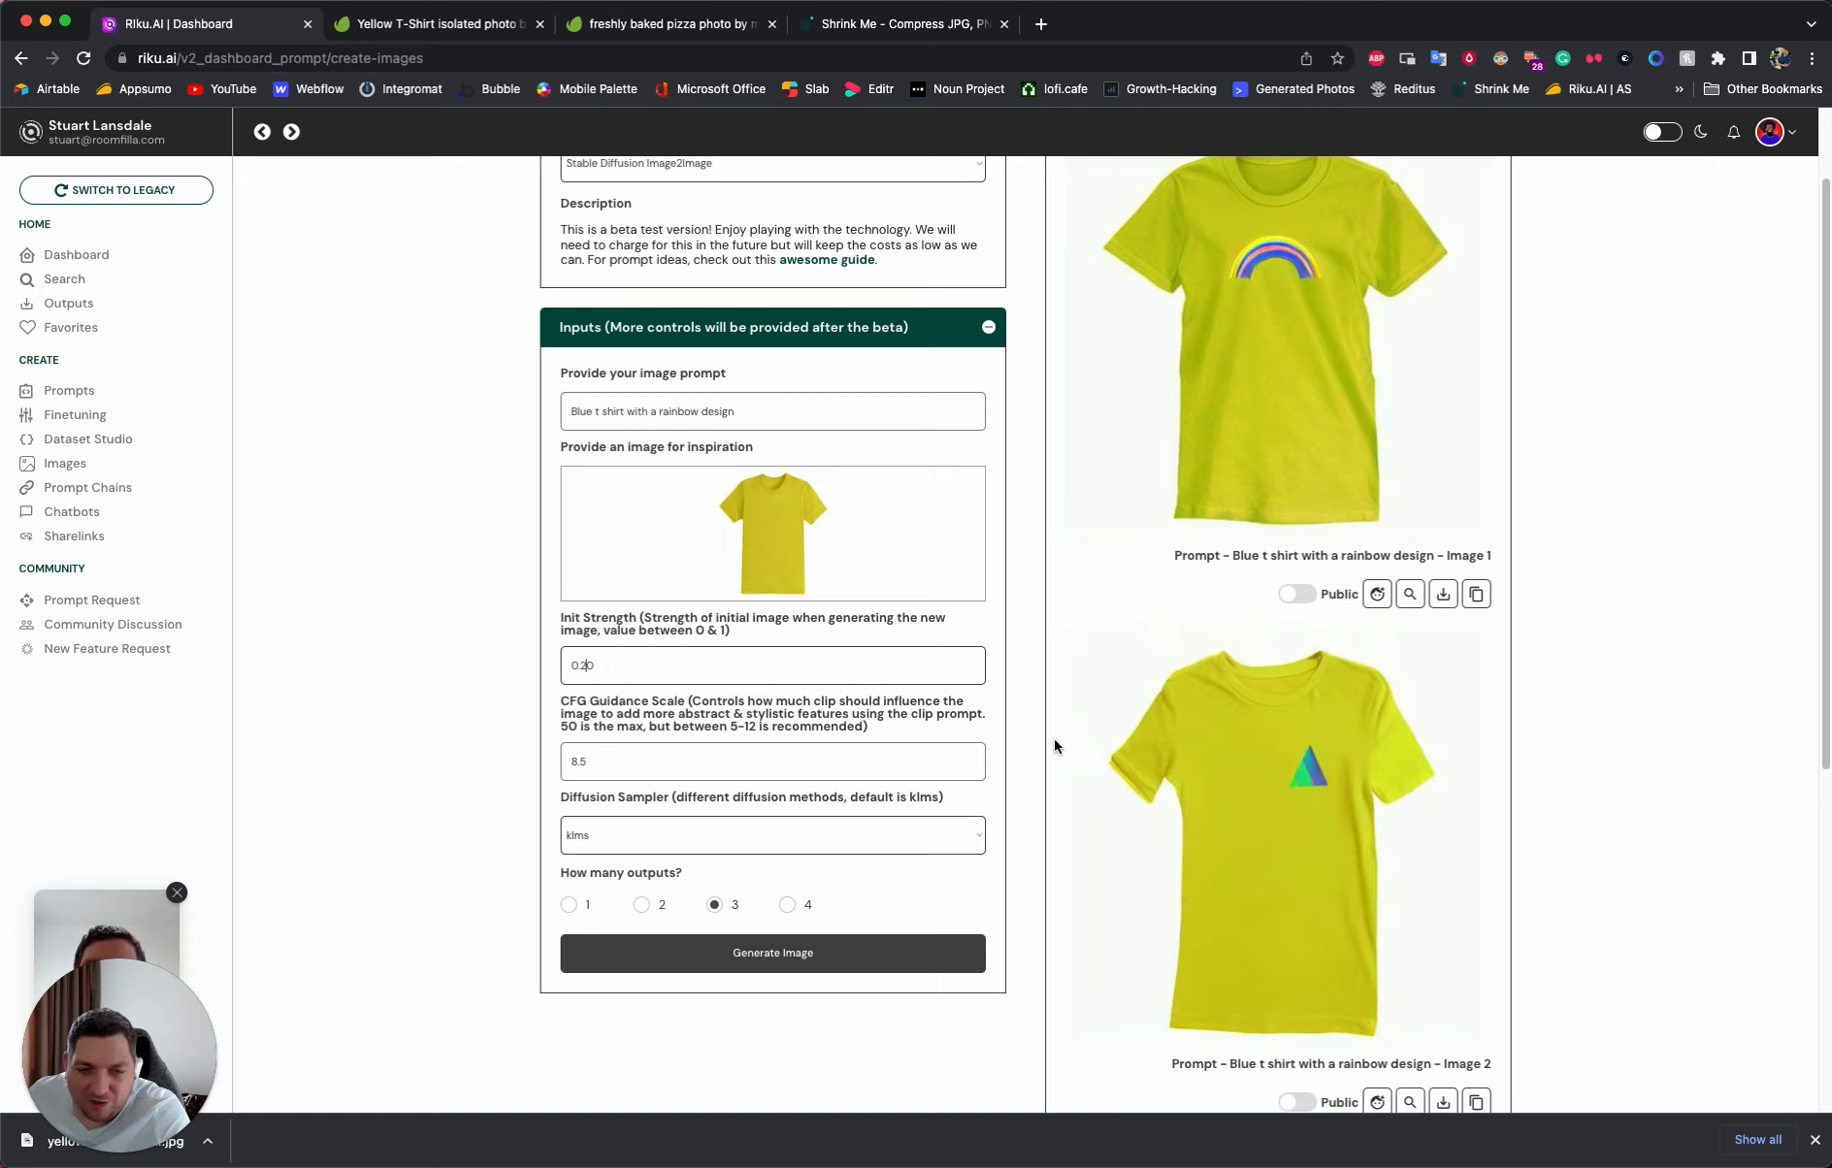
{"action": "scroll", "coordinate": [1133, 800], "scroll_direction": "down", "scroll_amount": 5}
{"action": "scroll", "coordinate": [1133, 797], "scroll_direction": "up", "scroll_amount": 4}
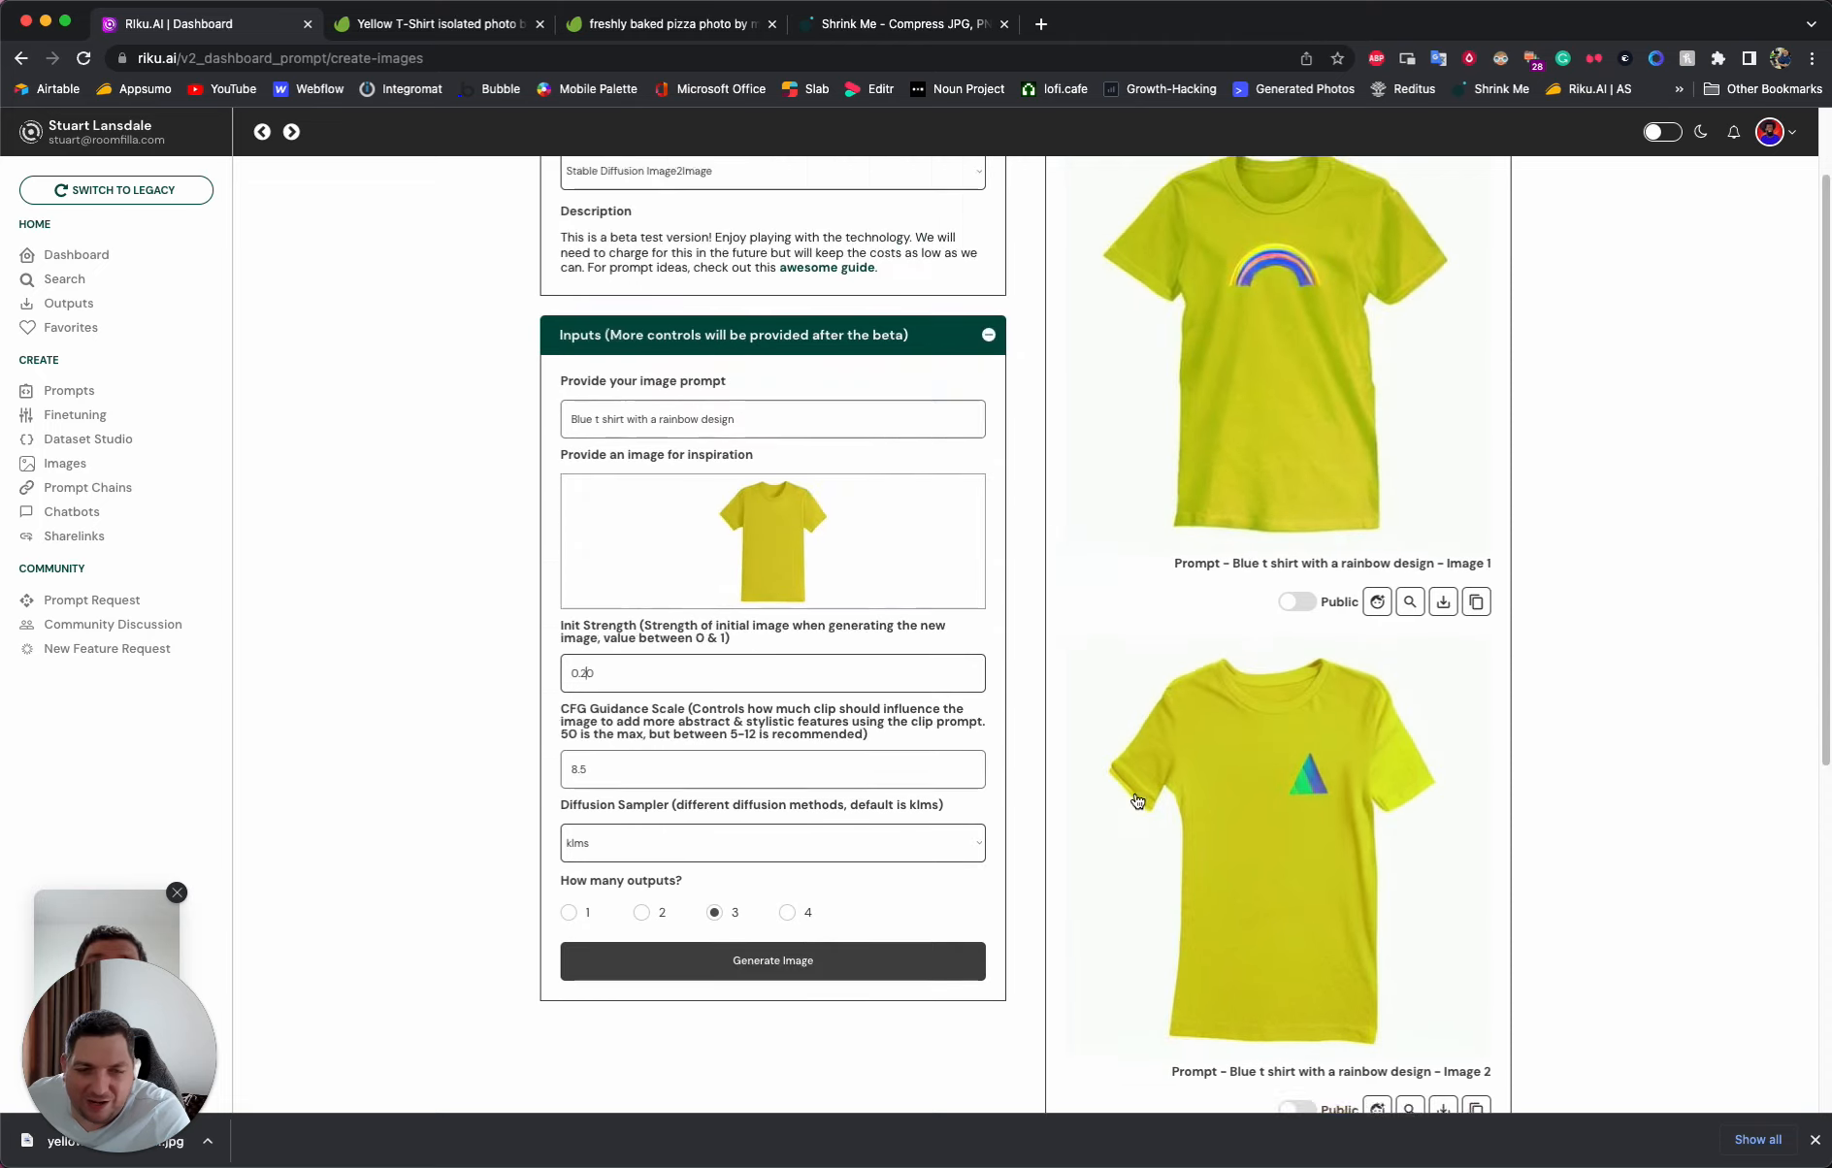
{"action": "scroll", "coordinate": [1242, 557], "scroll_direction": "down", "scroll_amount": 4}
{"action": "scroll", "coordinate": [1229, 824], "scroll_direction": "up", "scroll_amount": 8}
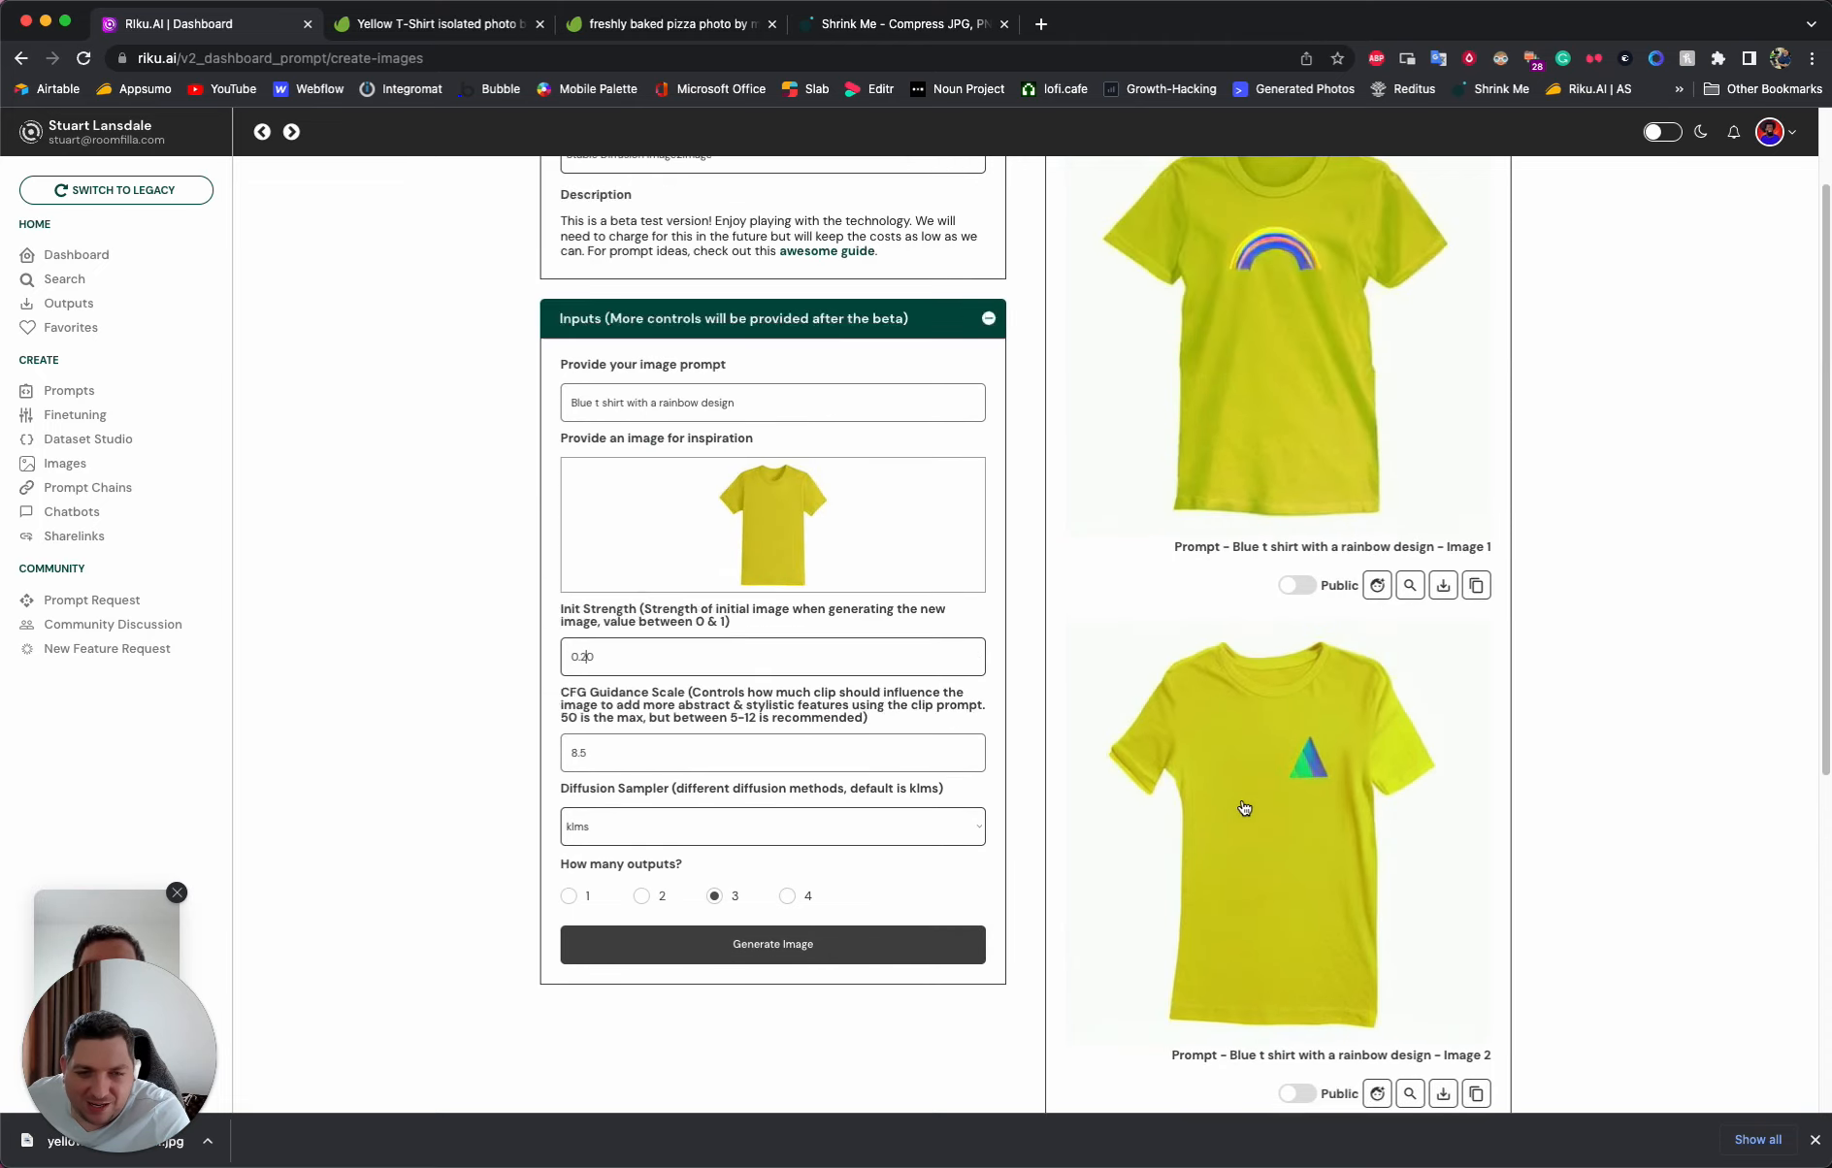
- Generate rainbow t-shirt images from the yellow t-shirt photo with the current Init Strength and close the downloads bar
{"action": "scroll", "coordinate": [1006, 729], "scroll_direction": "down", "scroll_amount": 3}
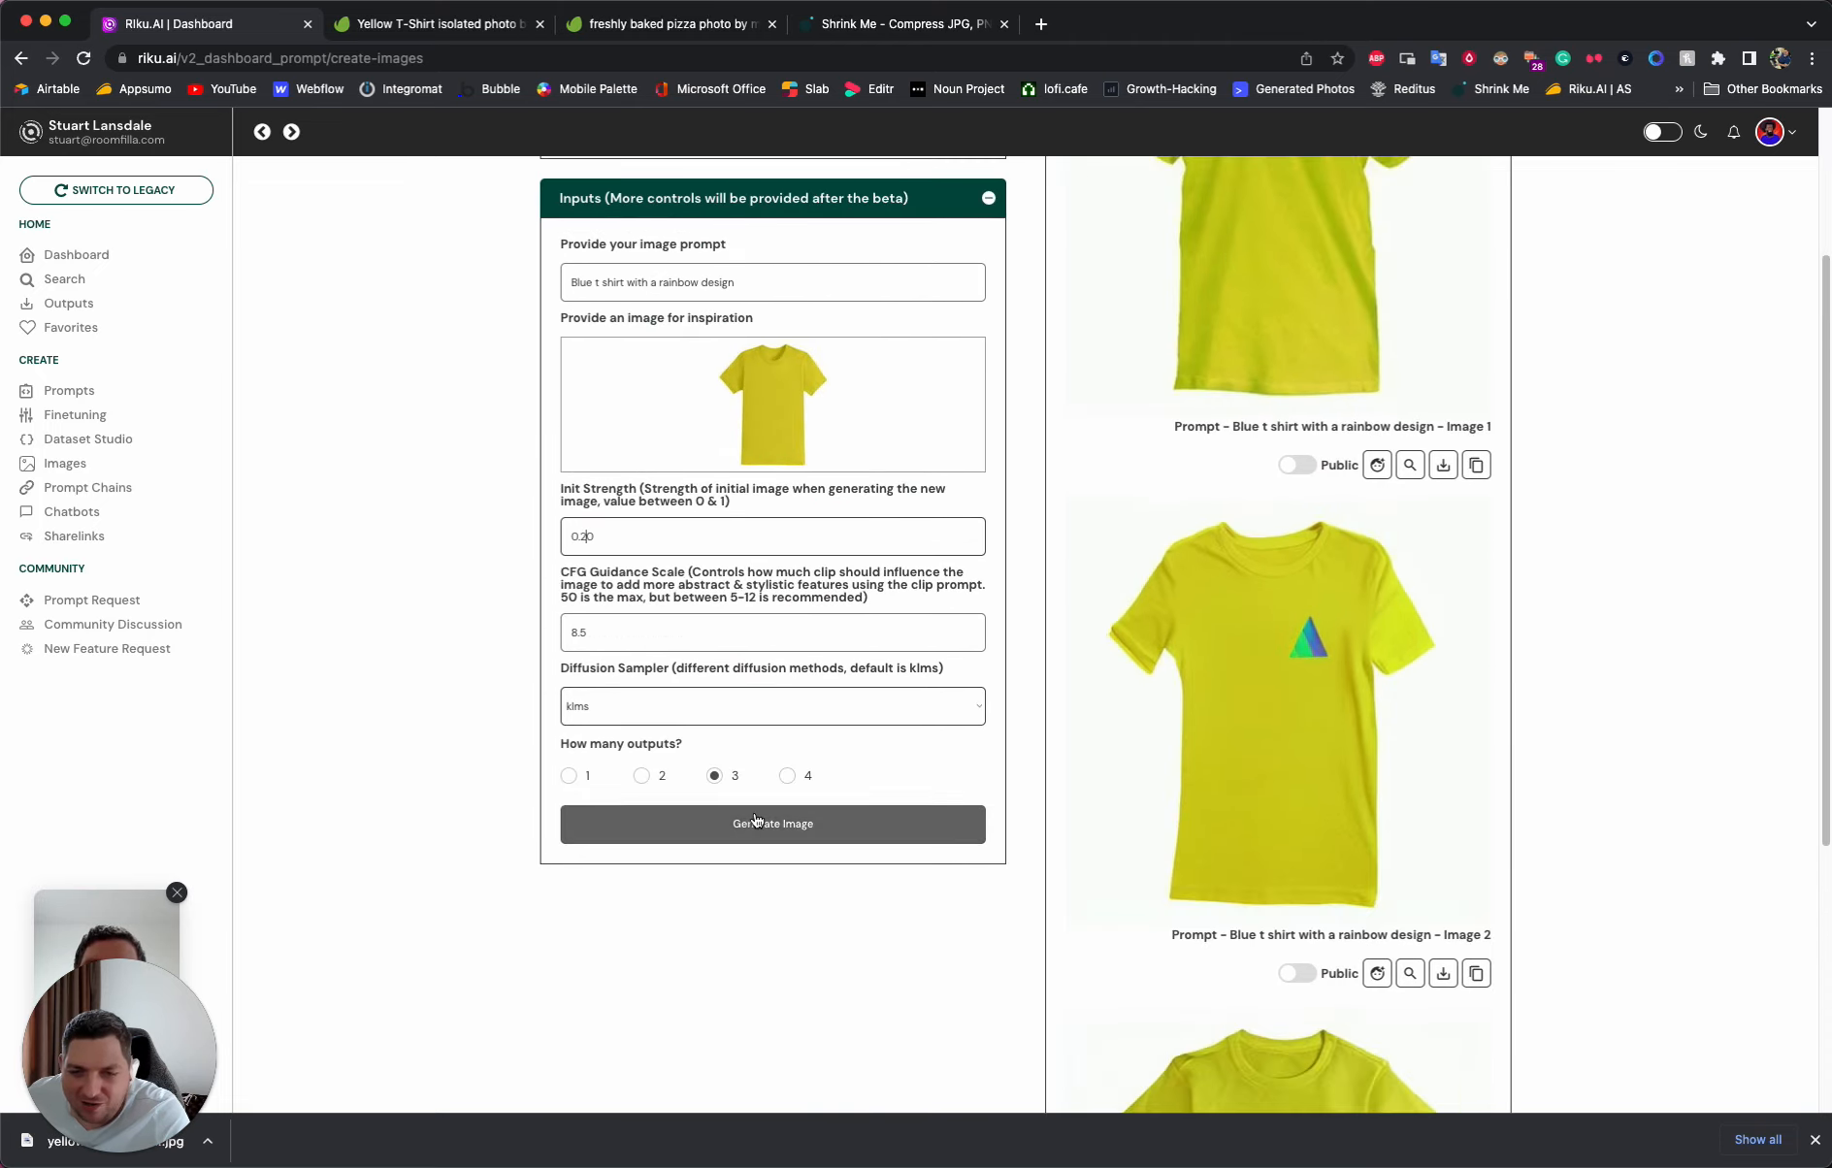
{"action": "left_click", "coordinate": [760, 833]}
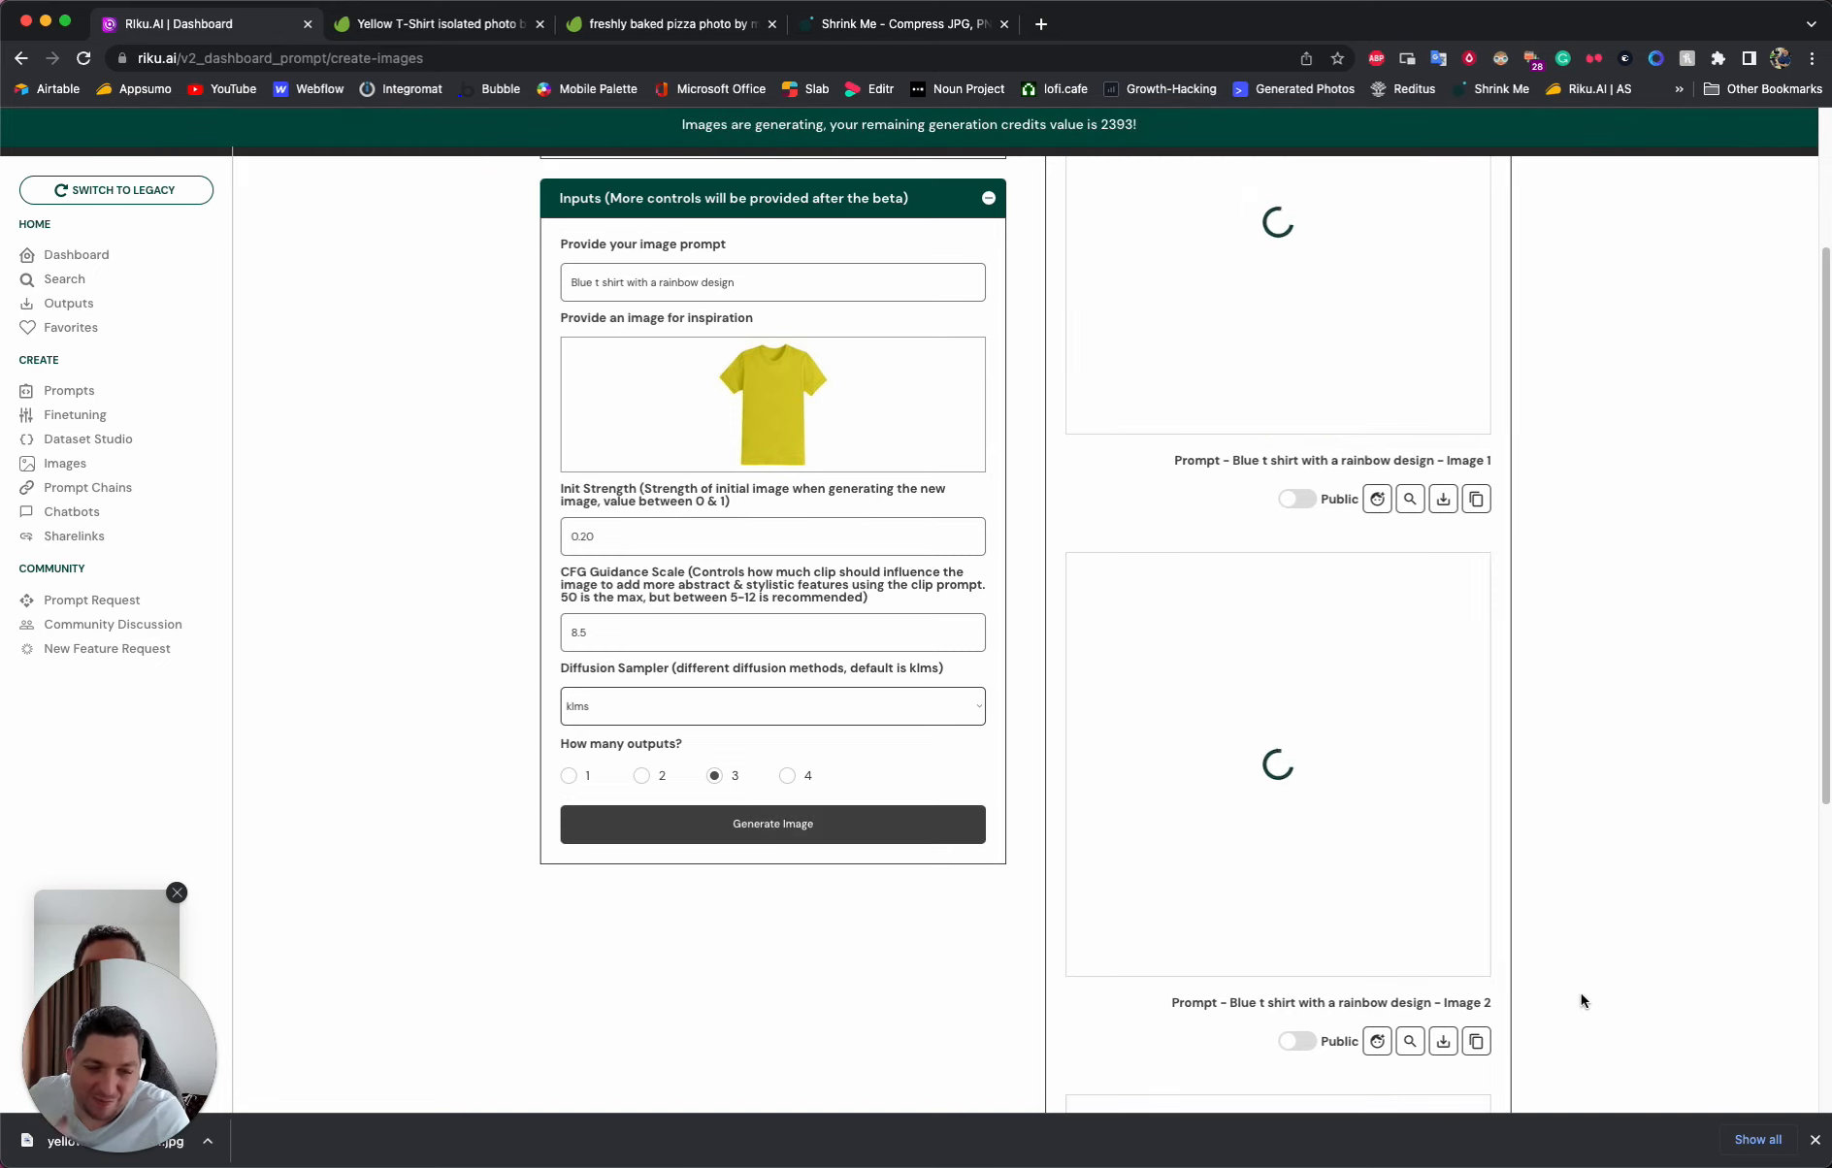
{"action": "left_click", "coordinate": [1813, 1141]}
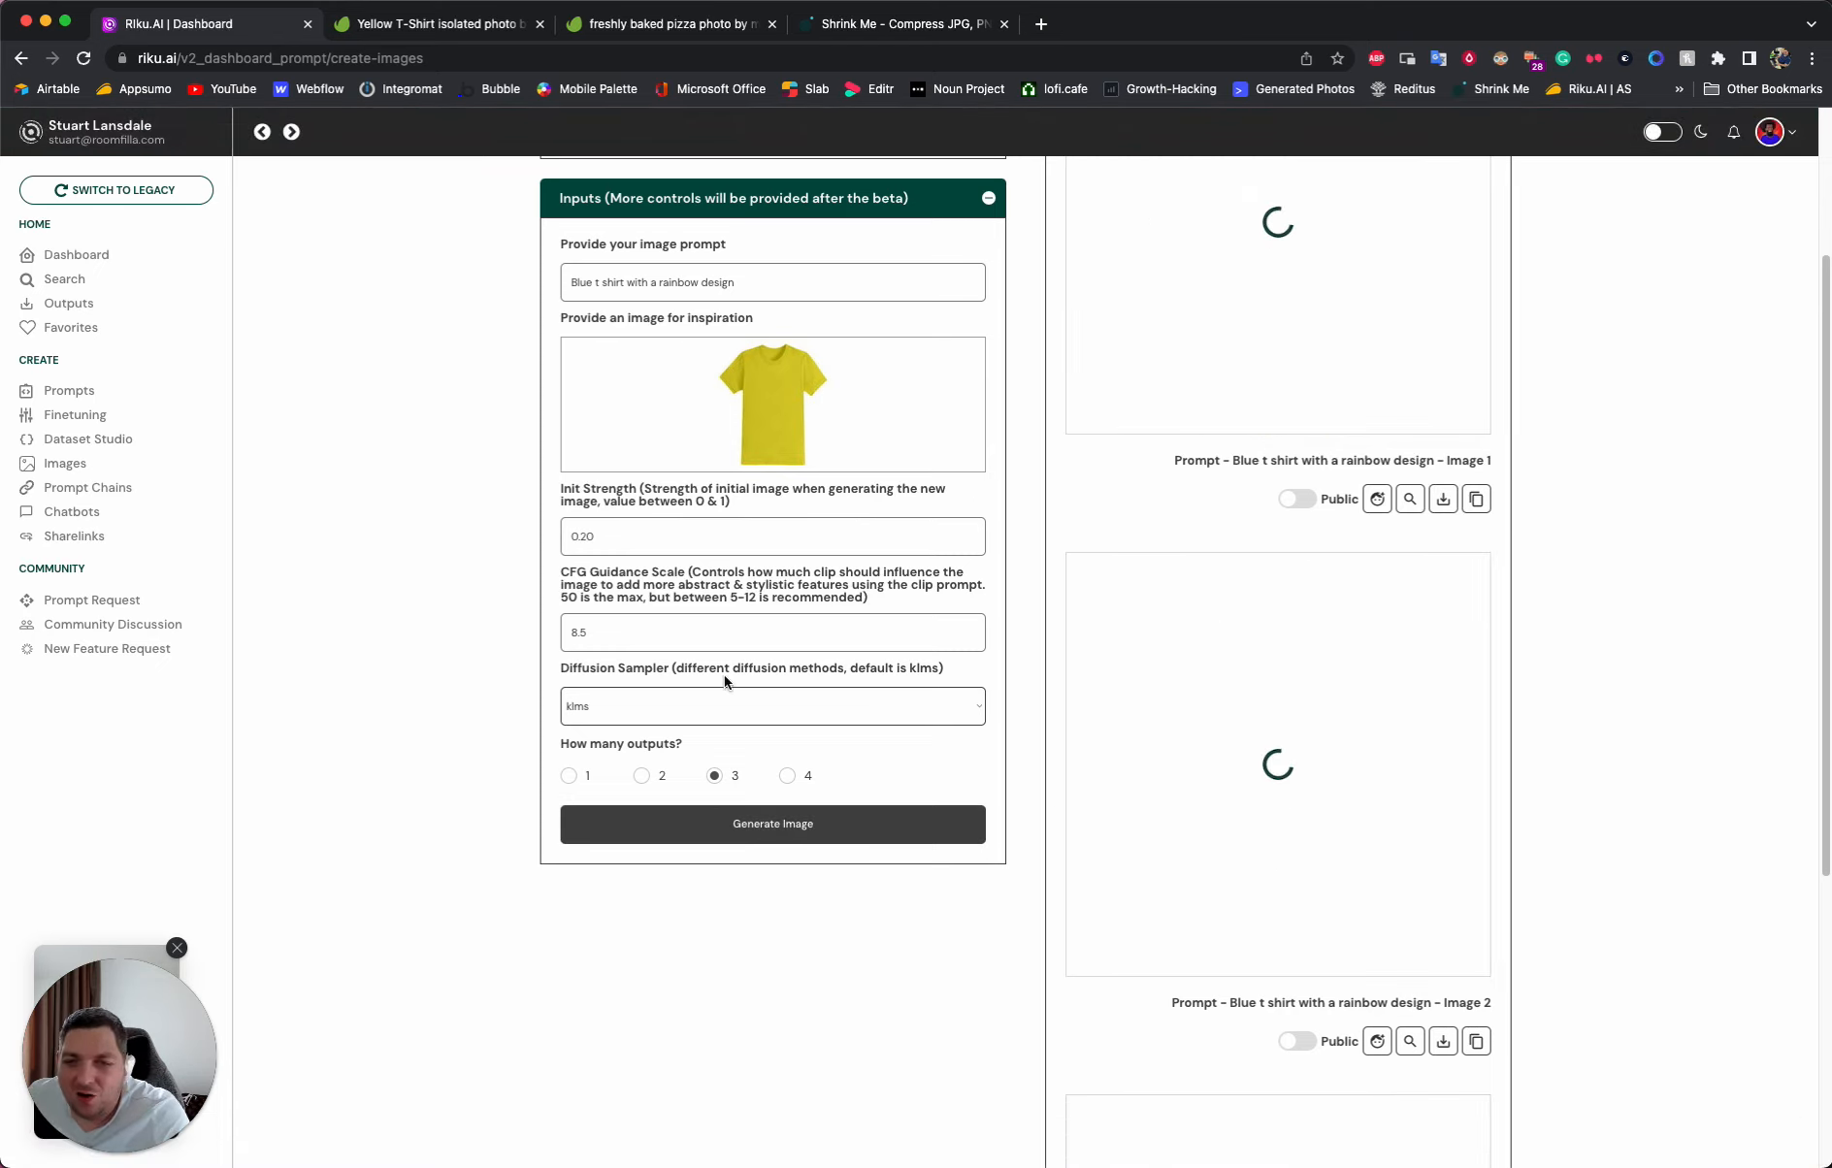
- Examine the newly generated rainbow designs on the yellow t-shirts
{"action": "scroll", "coordinate": [720, 713], "scroll_direction": "up", "scroll_amount": 2}
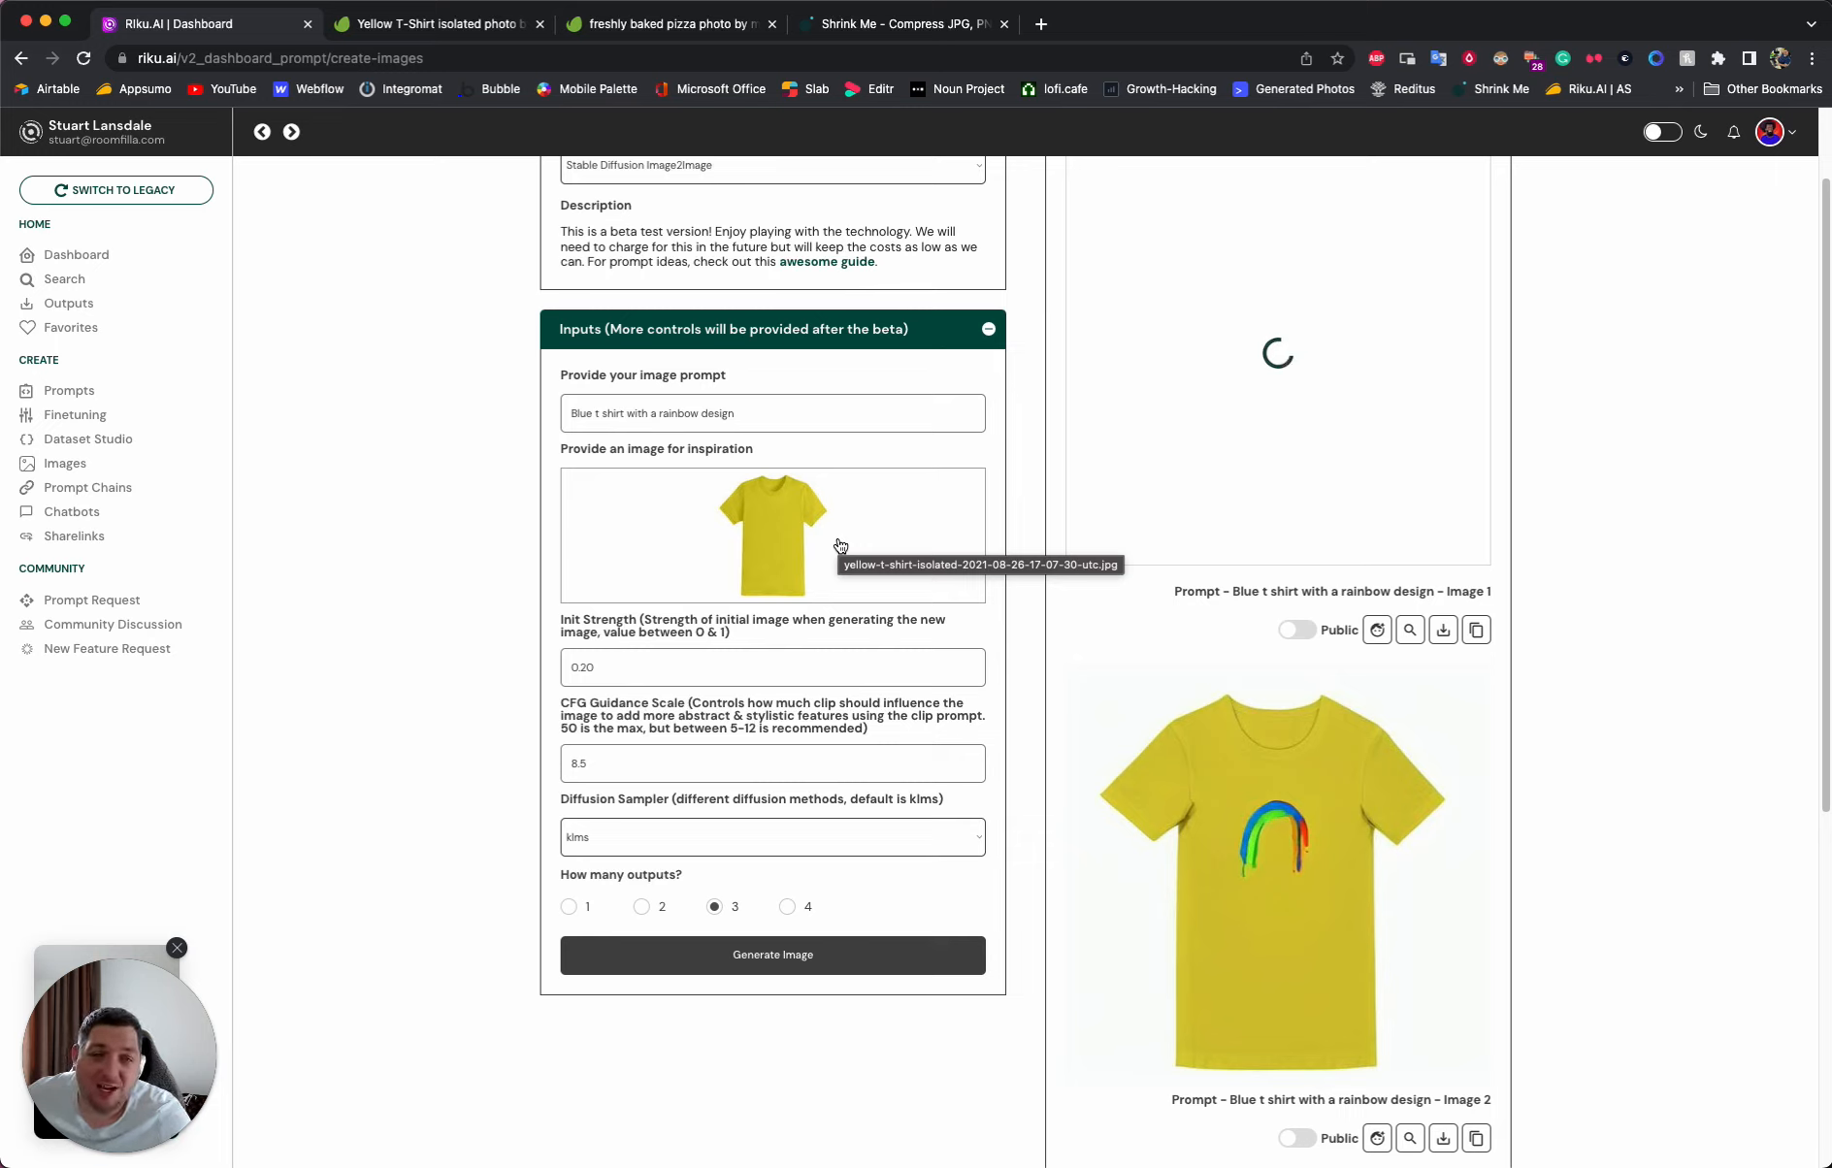
{"action": "scroll", "coordinate": [1029, 585], "scroll_direction": "down", "scroll_amount": 5}
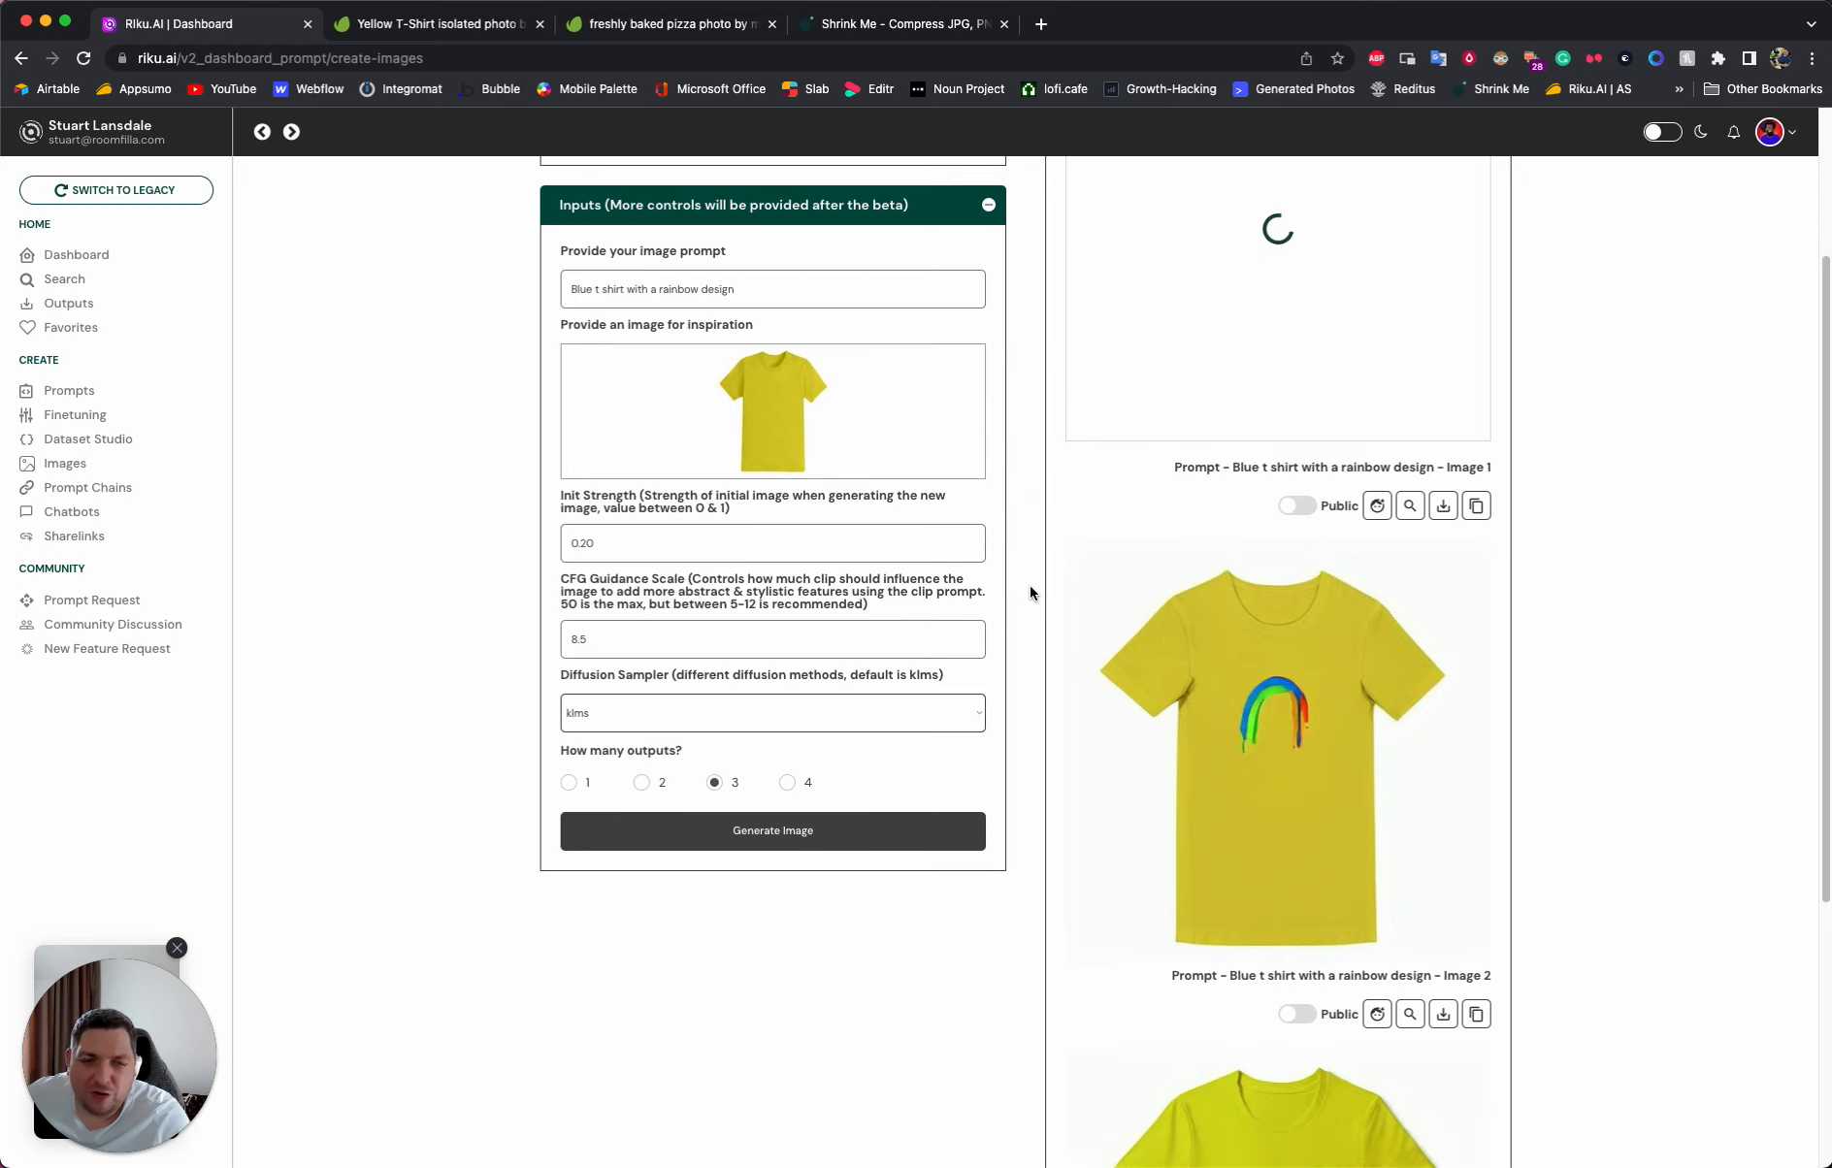
{"action": "scroll", "coordinate": [1025, 593], "scroll_direction": "down", "scroll_amount": 1}
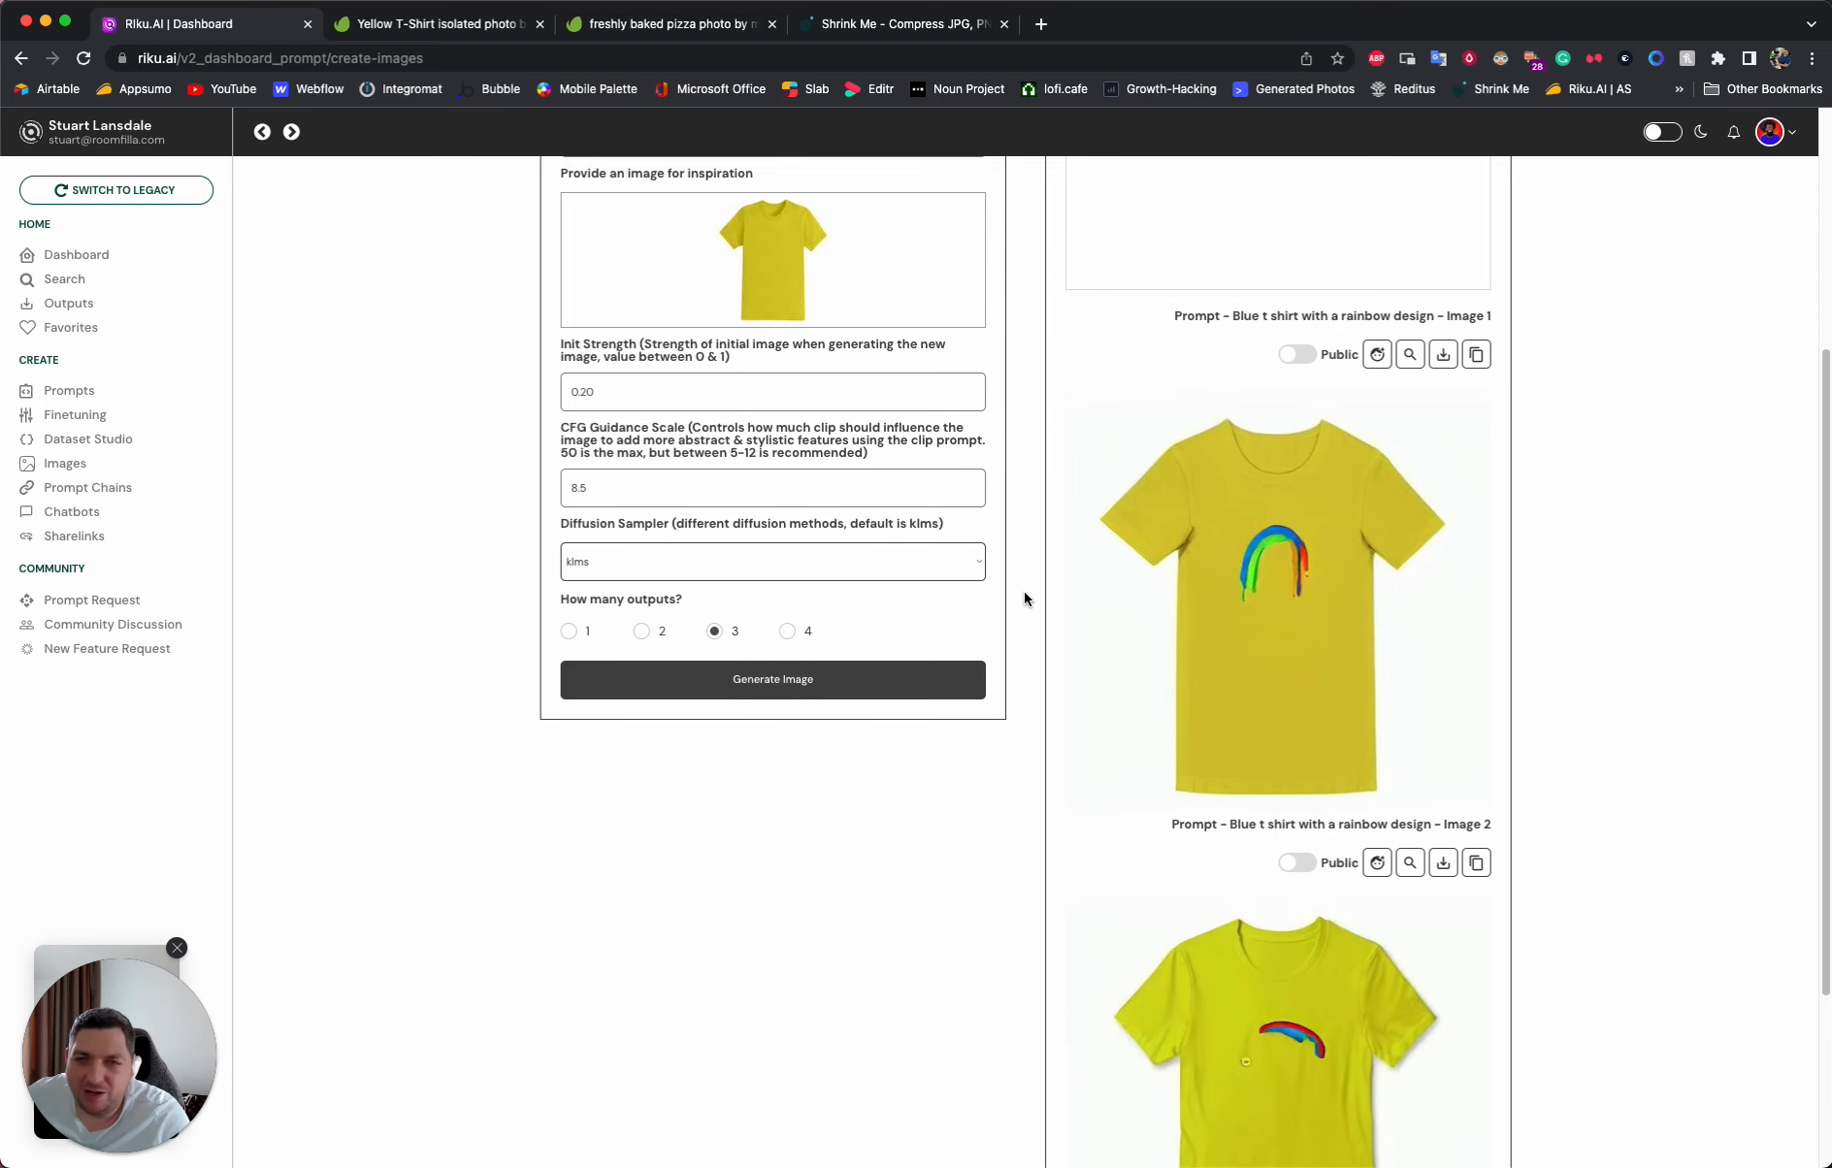
{"action": "scroll", "coordinate": [1025, 594], "scroll_direction": "up", "scroll_amount": 5}
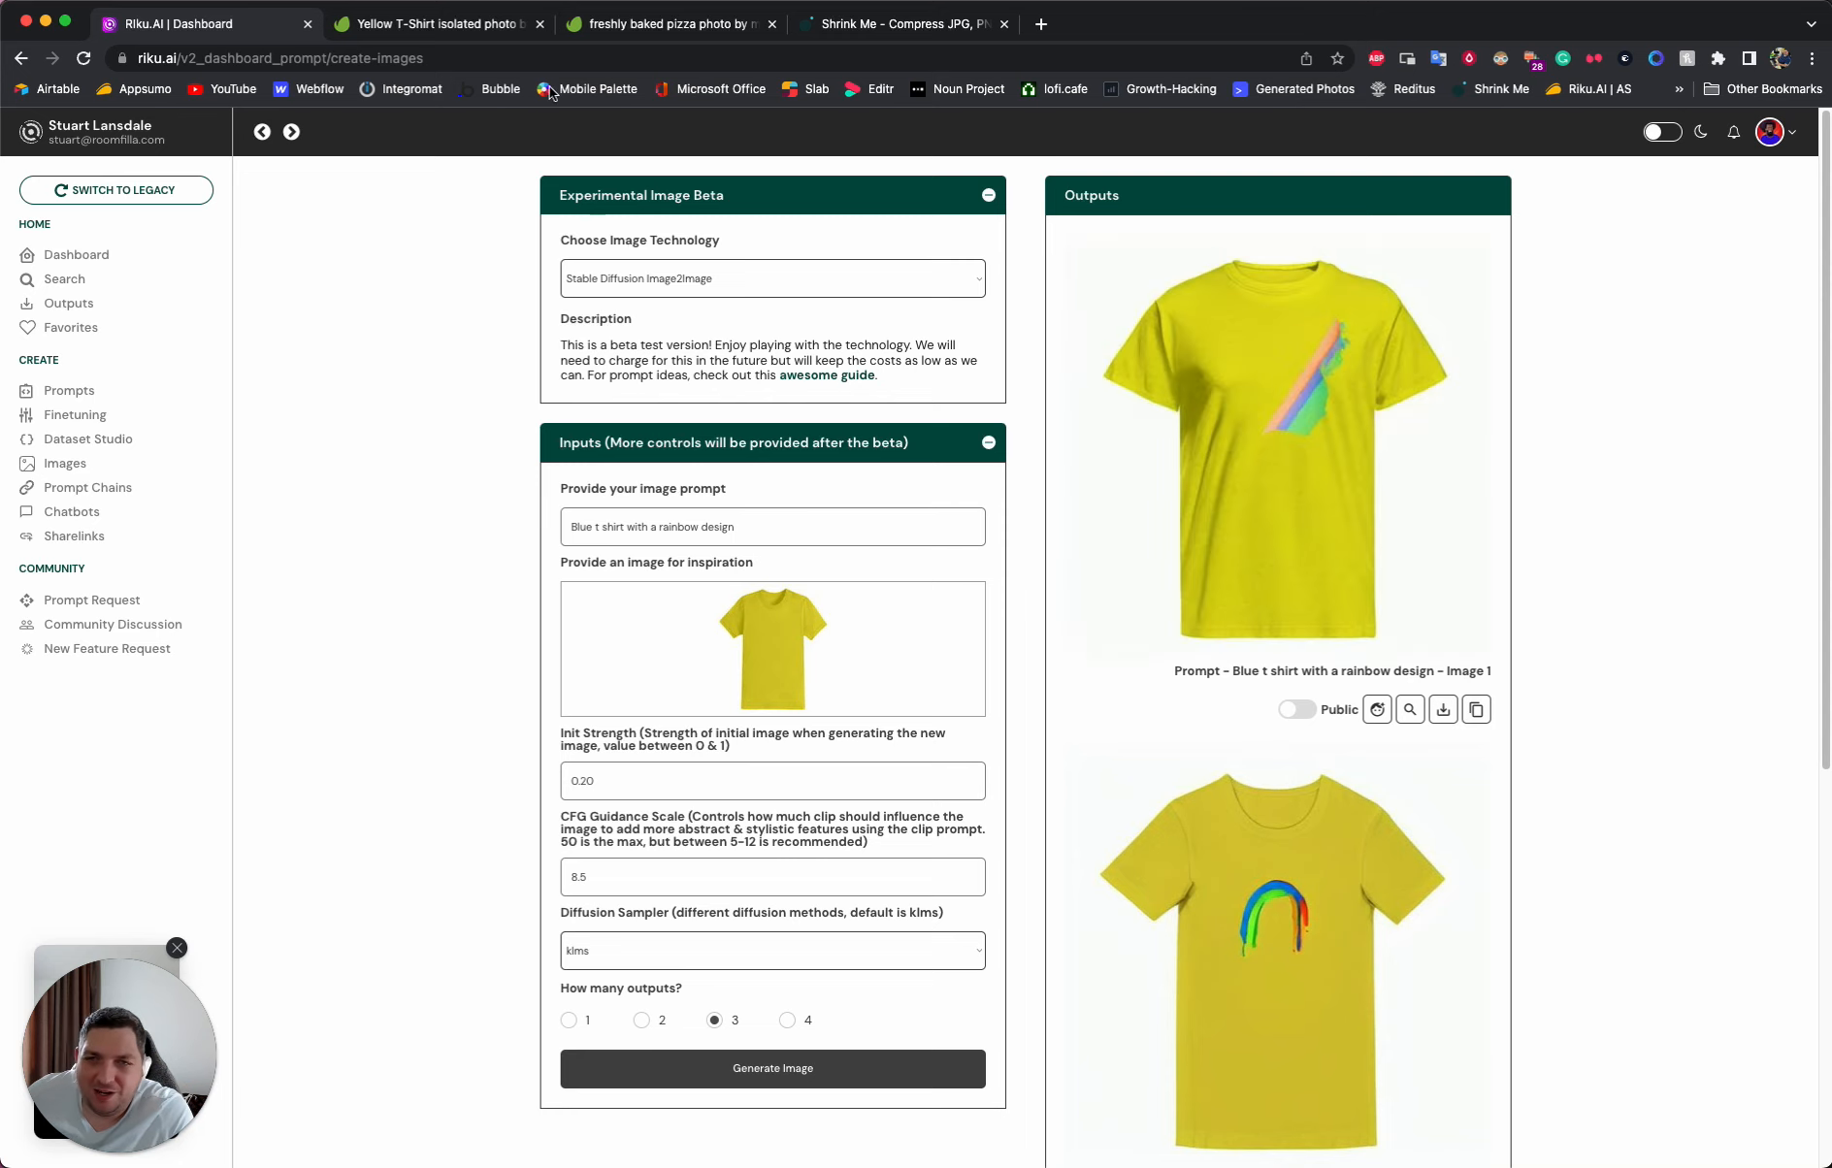
- Switch to Envato Elements, search for "blue t shirt" photos and filter them to isolated backgrounds
{"action": "left_click", "coordinate": [443, 25]}
{"action": "left_click", "coordinate": [585, 137]}
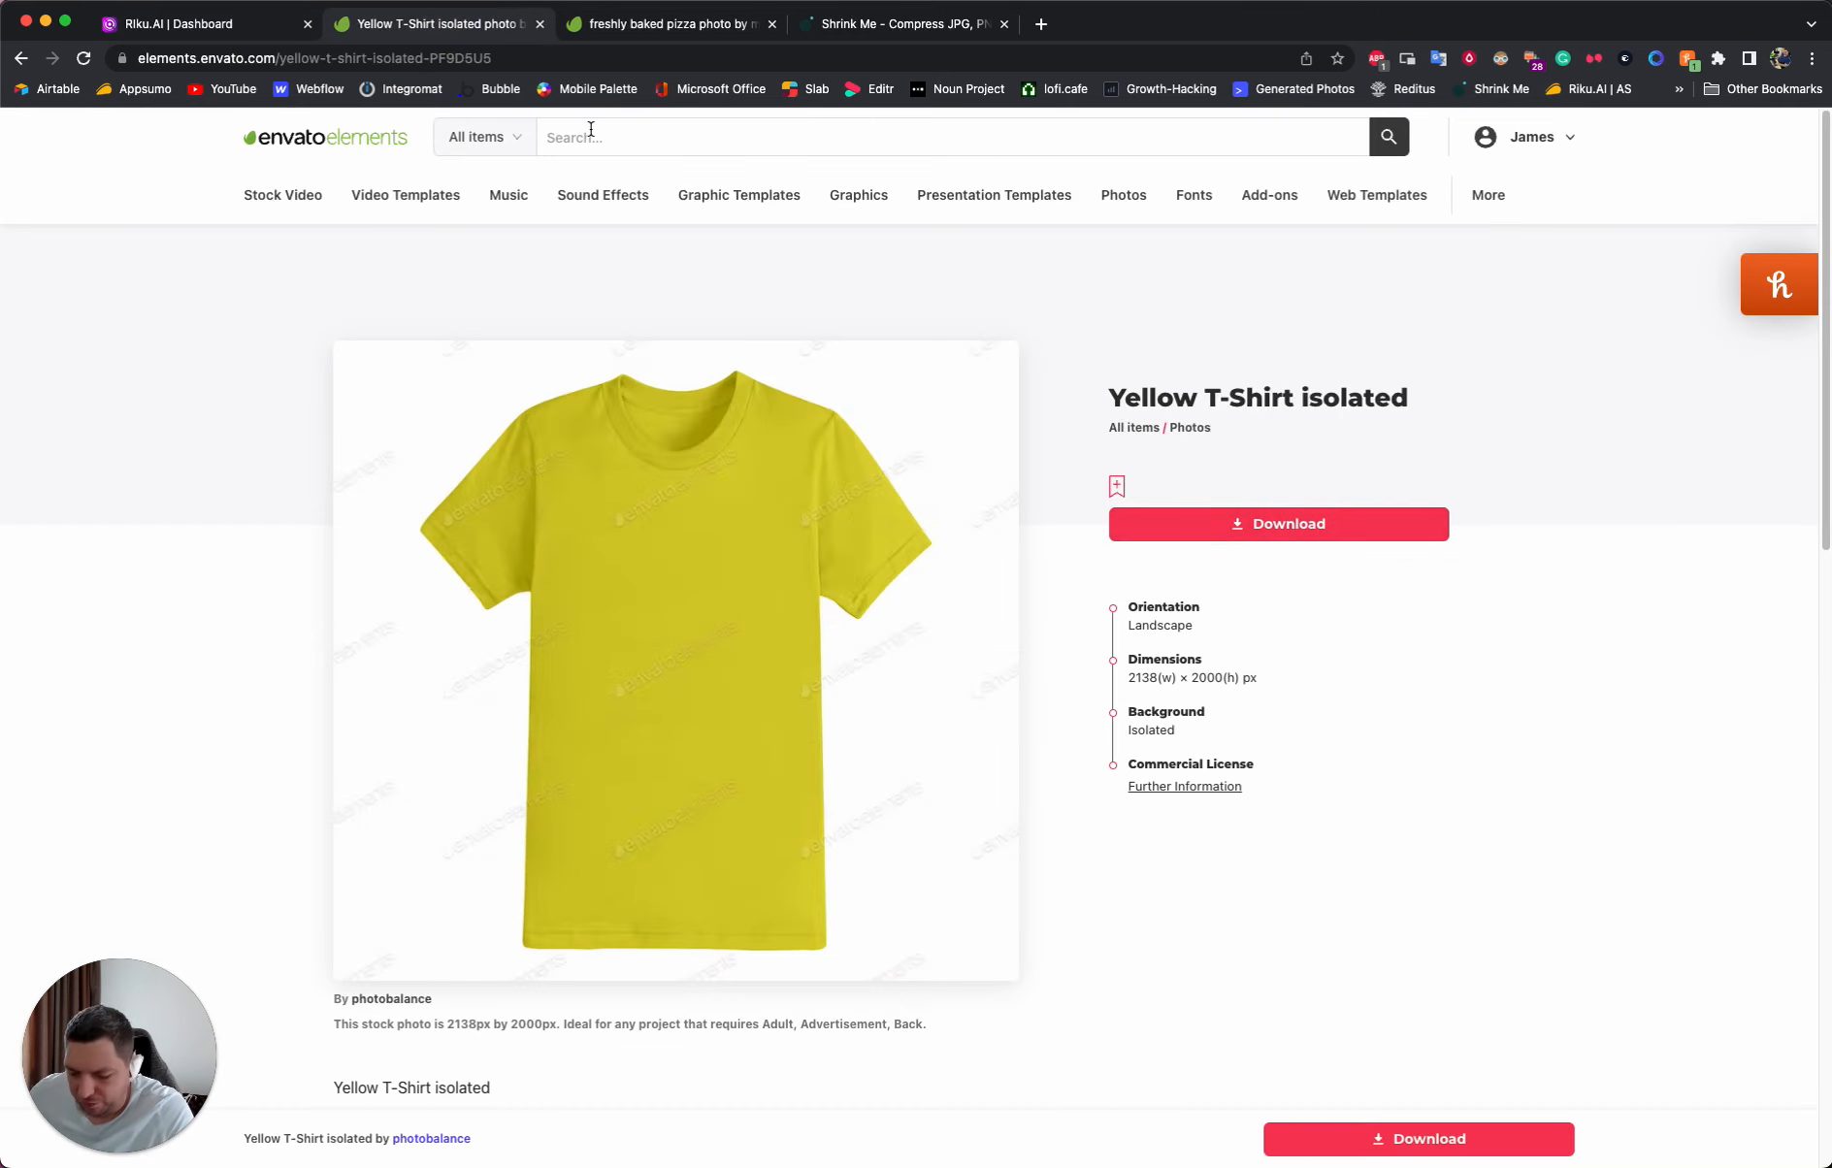
{"action": "type", "text": "blue t shirt"}
{"action": "key", "text": "Return"}
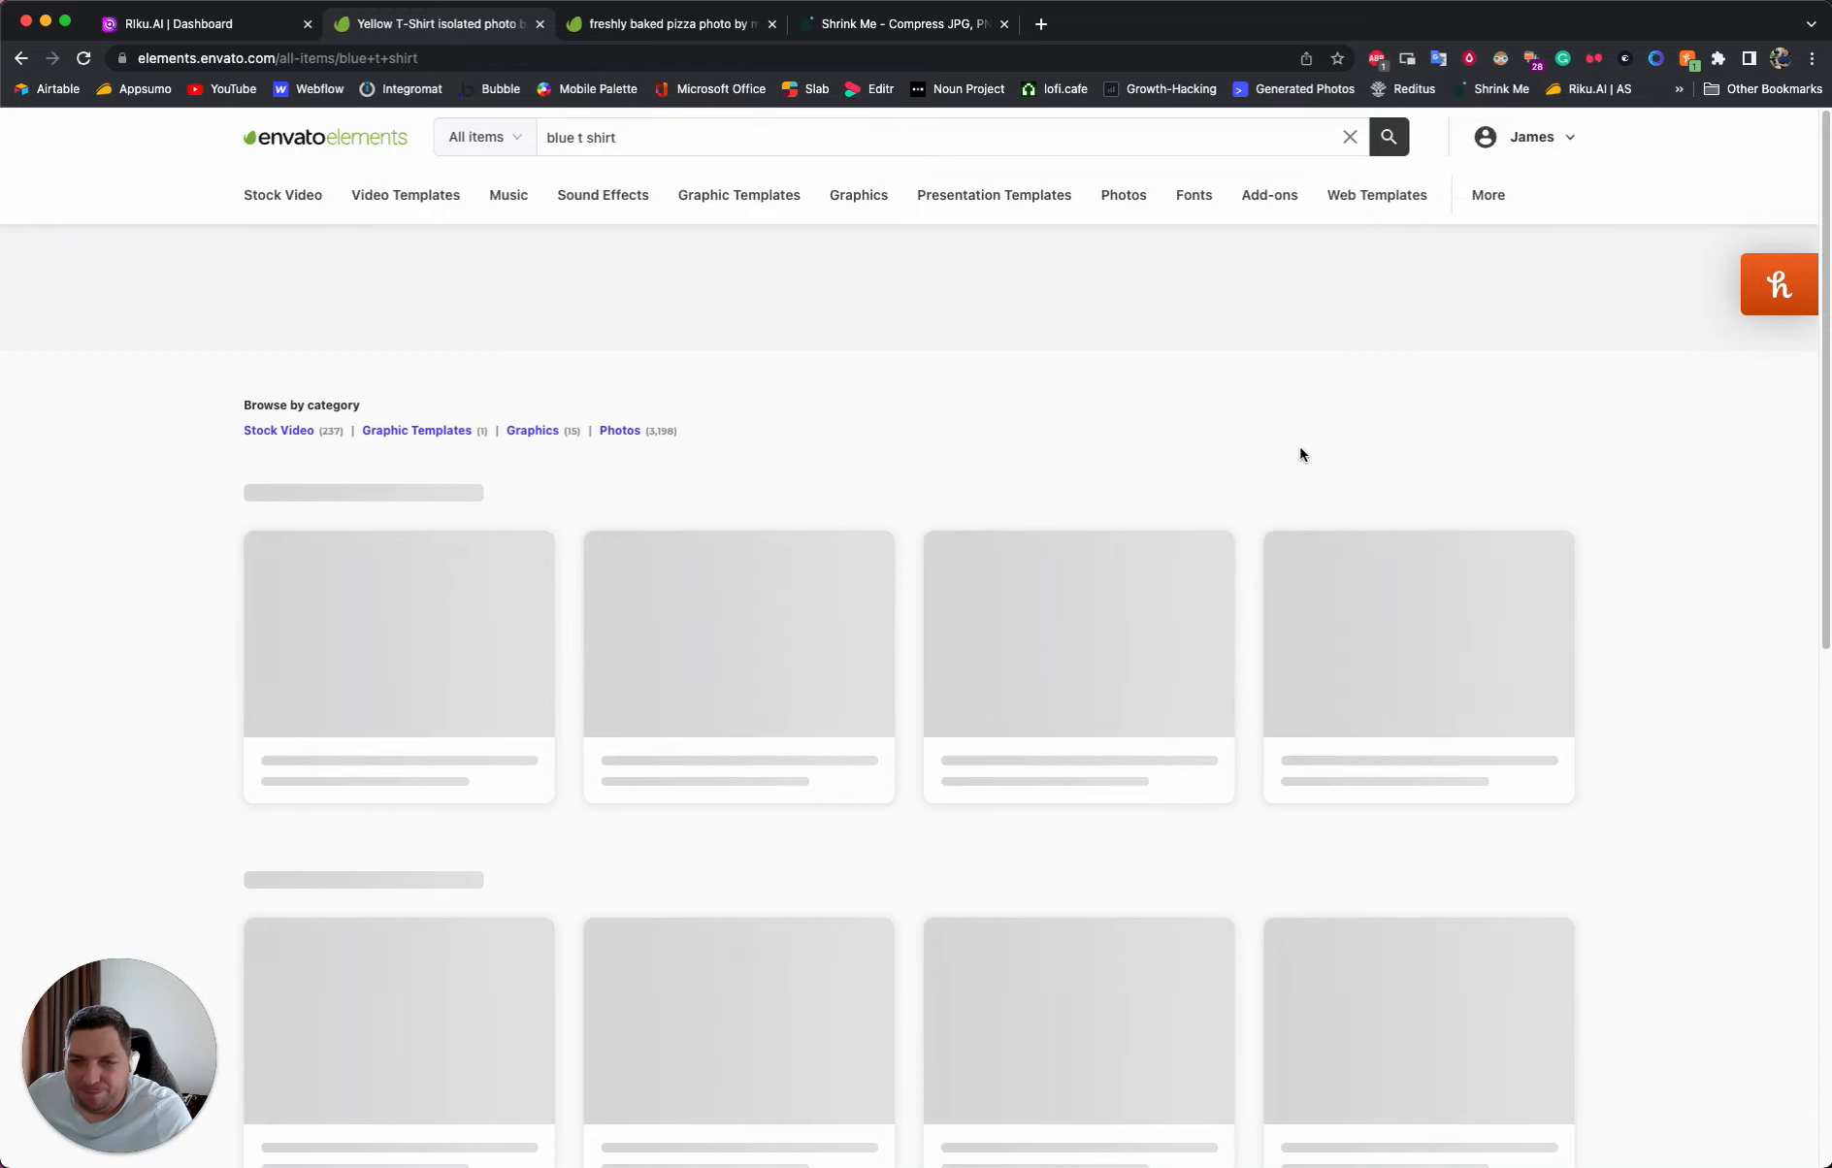
{"action": "left_click", "coordinate": [1540, 493]}
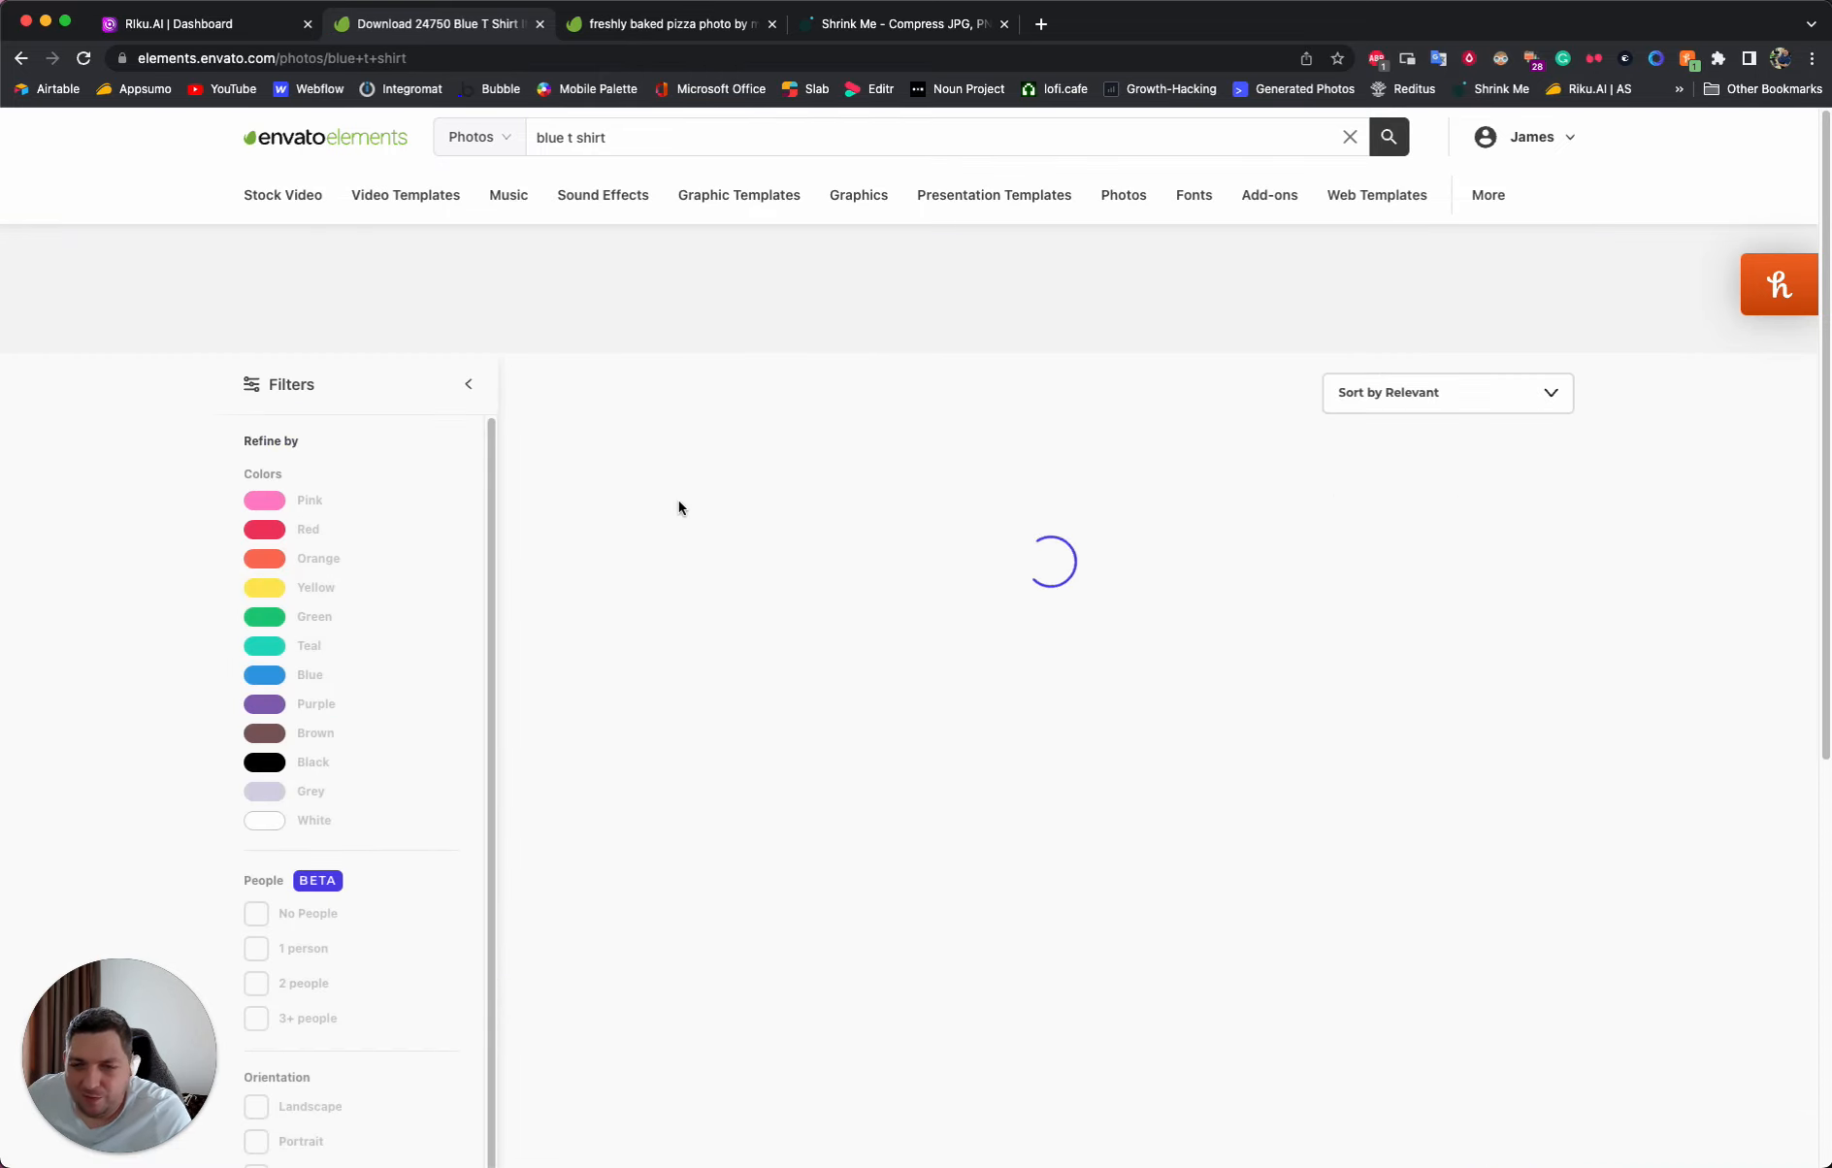
{"action": "scroll", "coordinate": [291, 922], "scroll_direction": "down", "scroll_amount": 5}
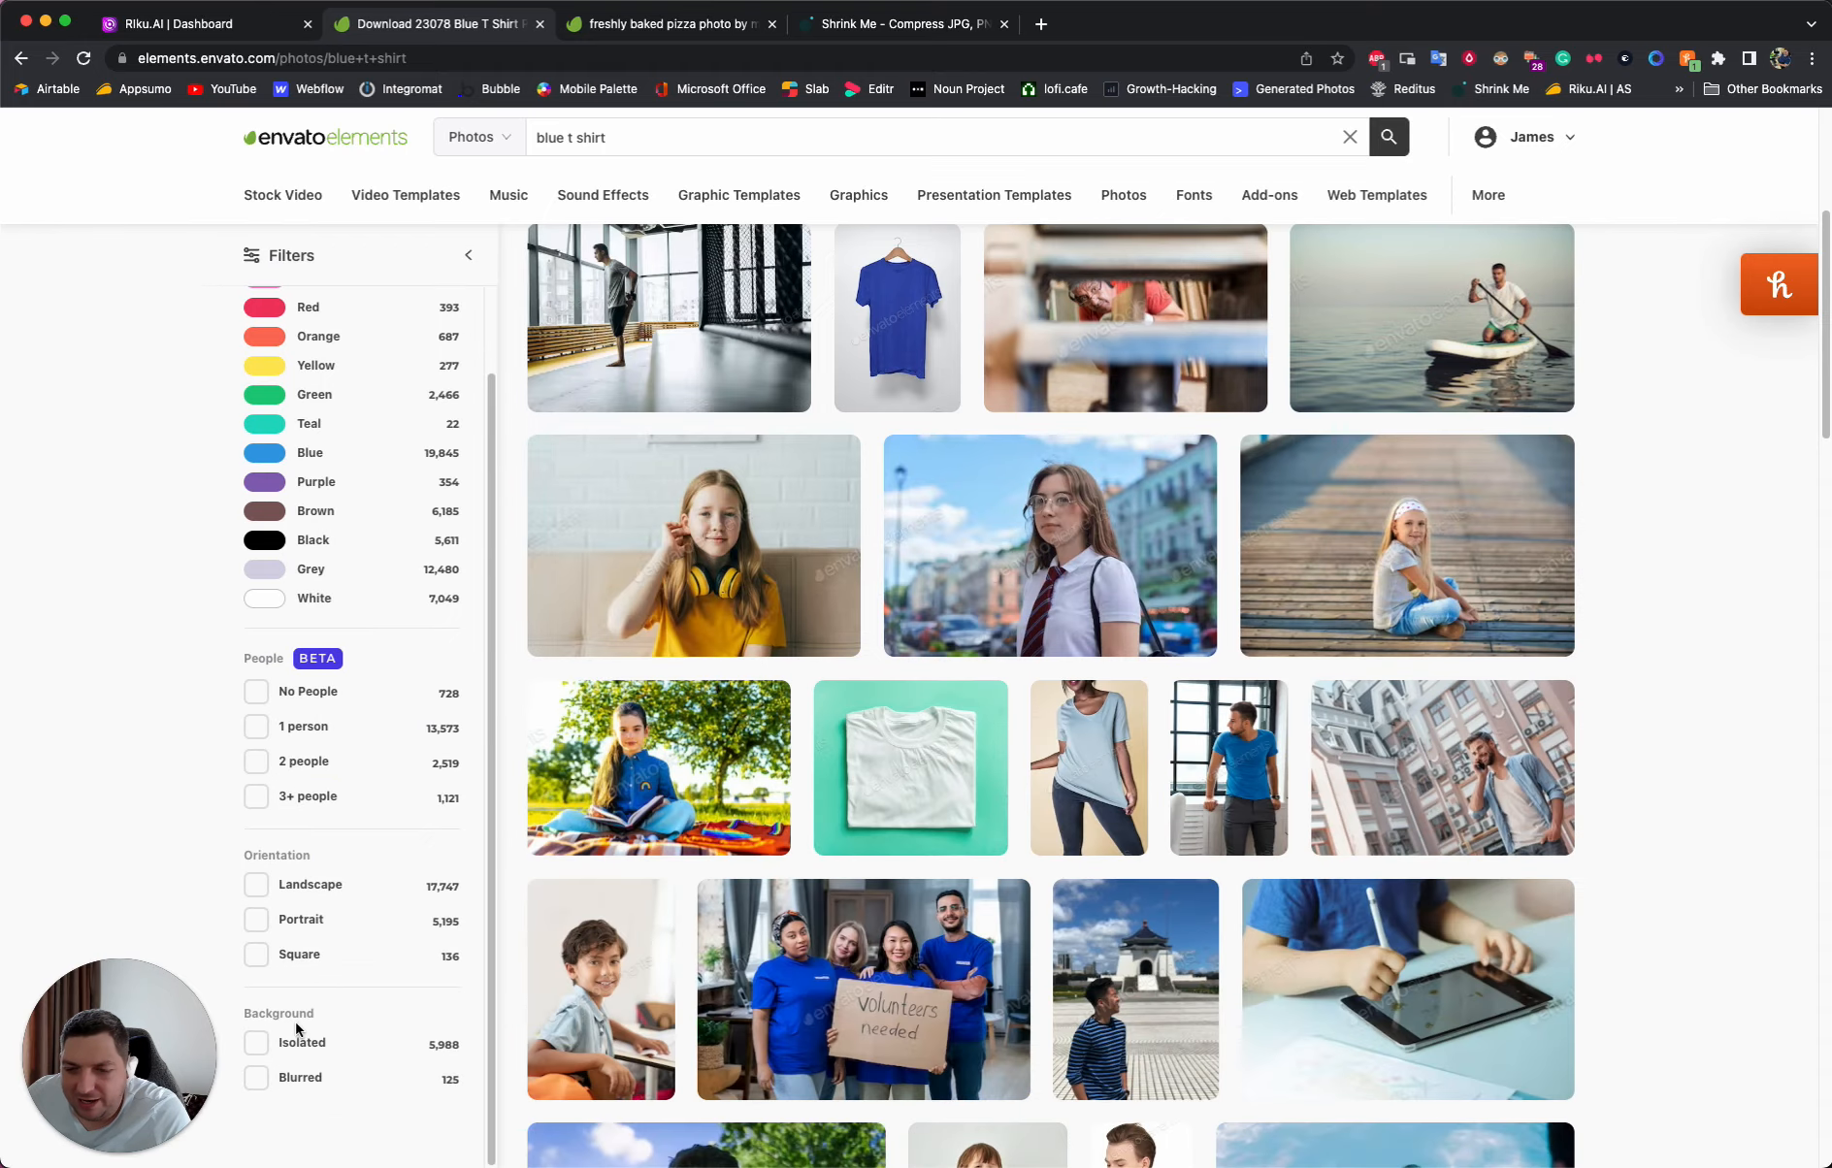
{"action": "left_click", "coordinate": [297, 1043]}
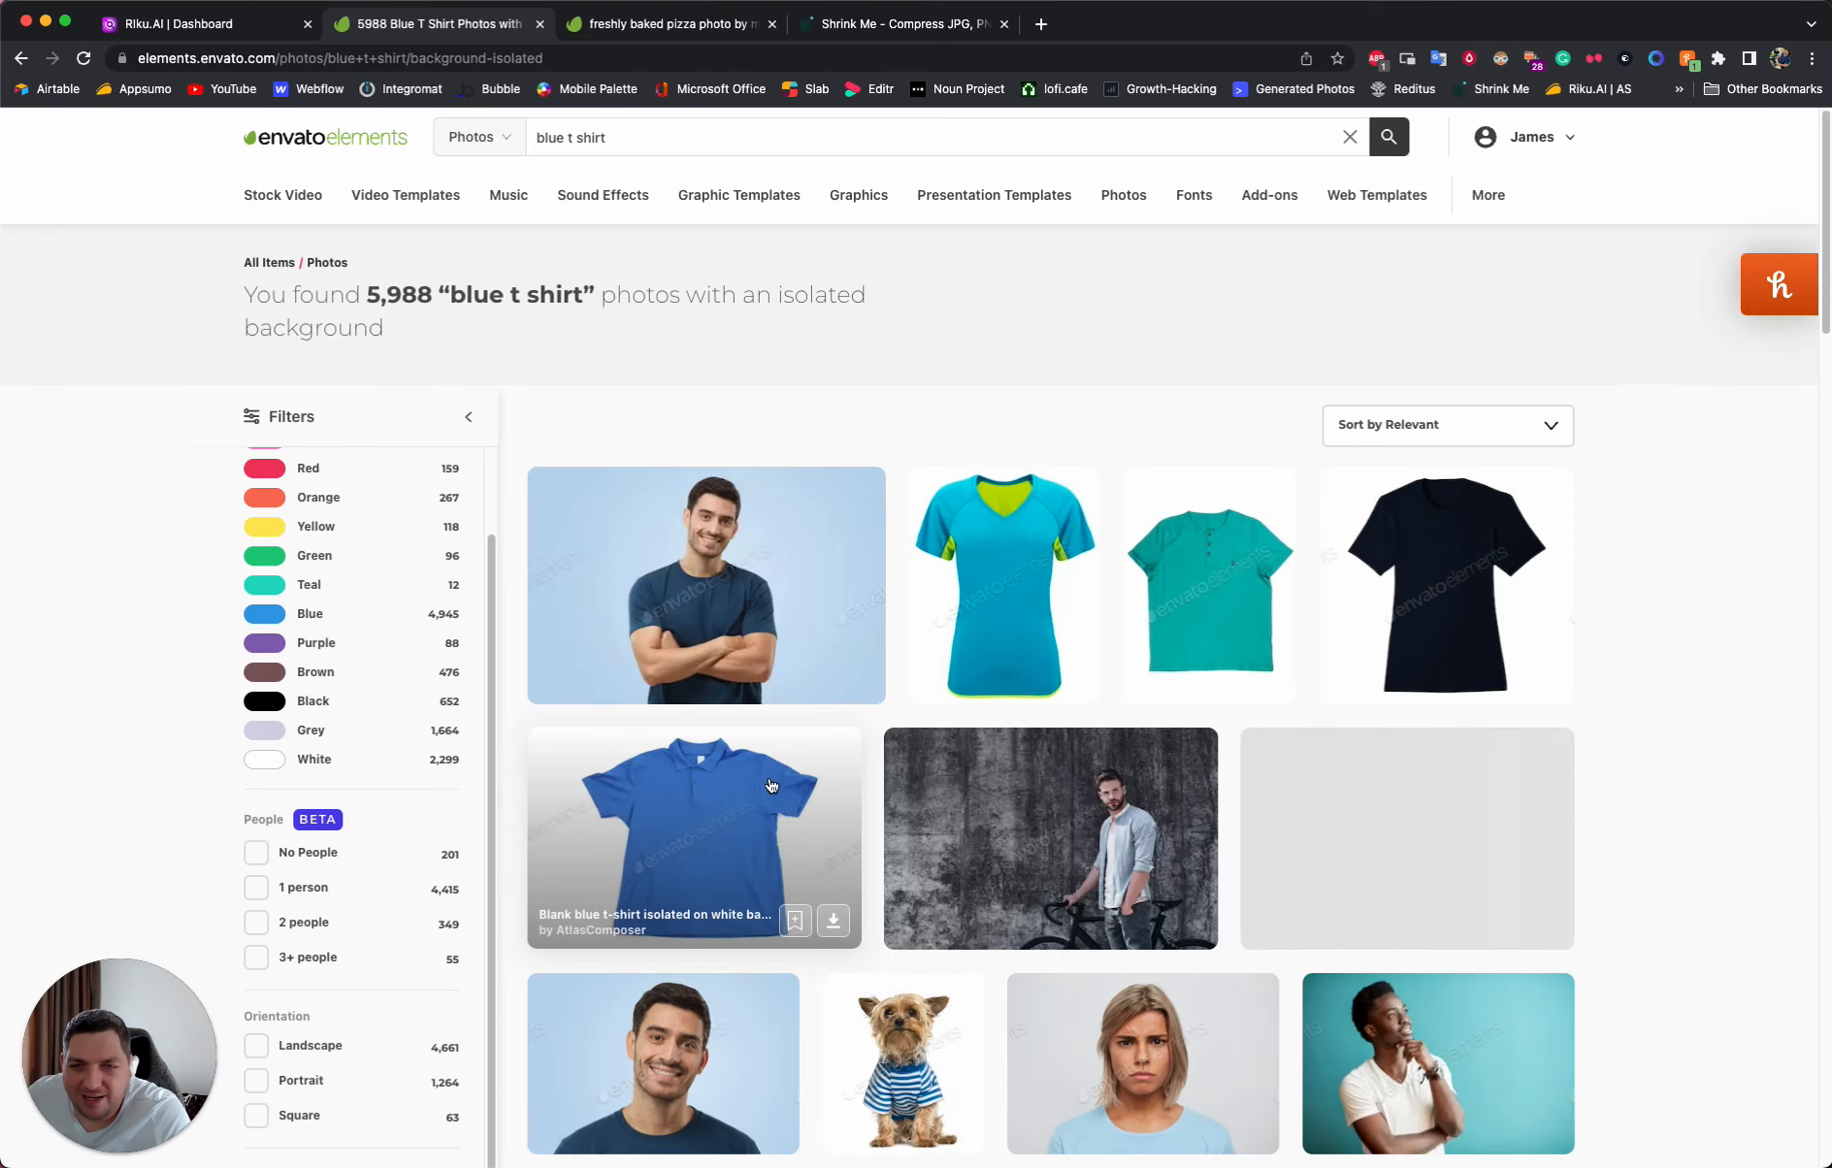
- Download the photo "Blank blue t-shirt isolated on white background", adding it to the riku project
{"action": "scroll", "coordinate": [684, 708], "scroll_direction": "down", "scroll_amount": 2}
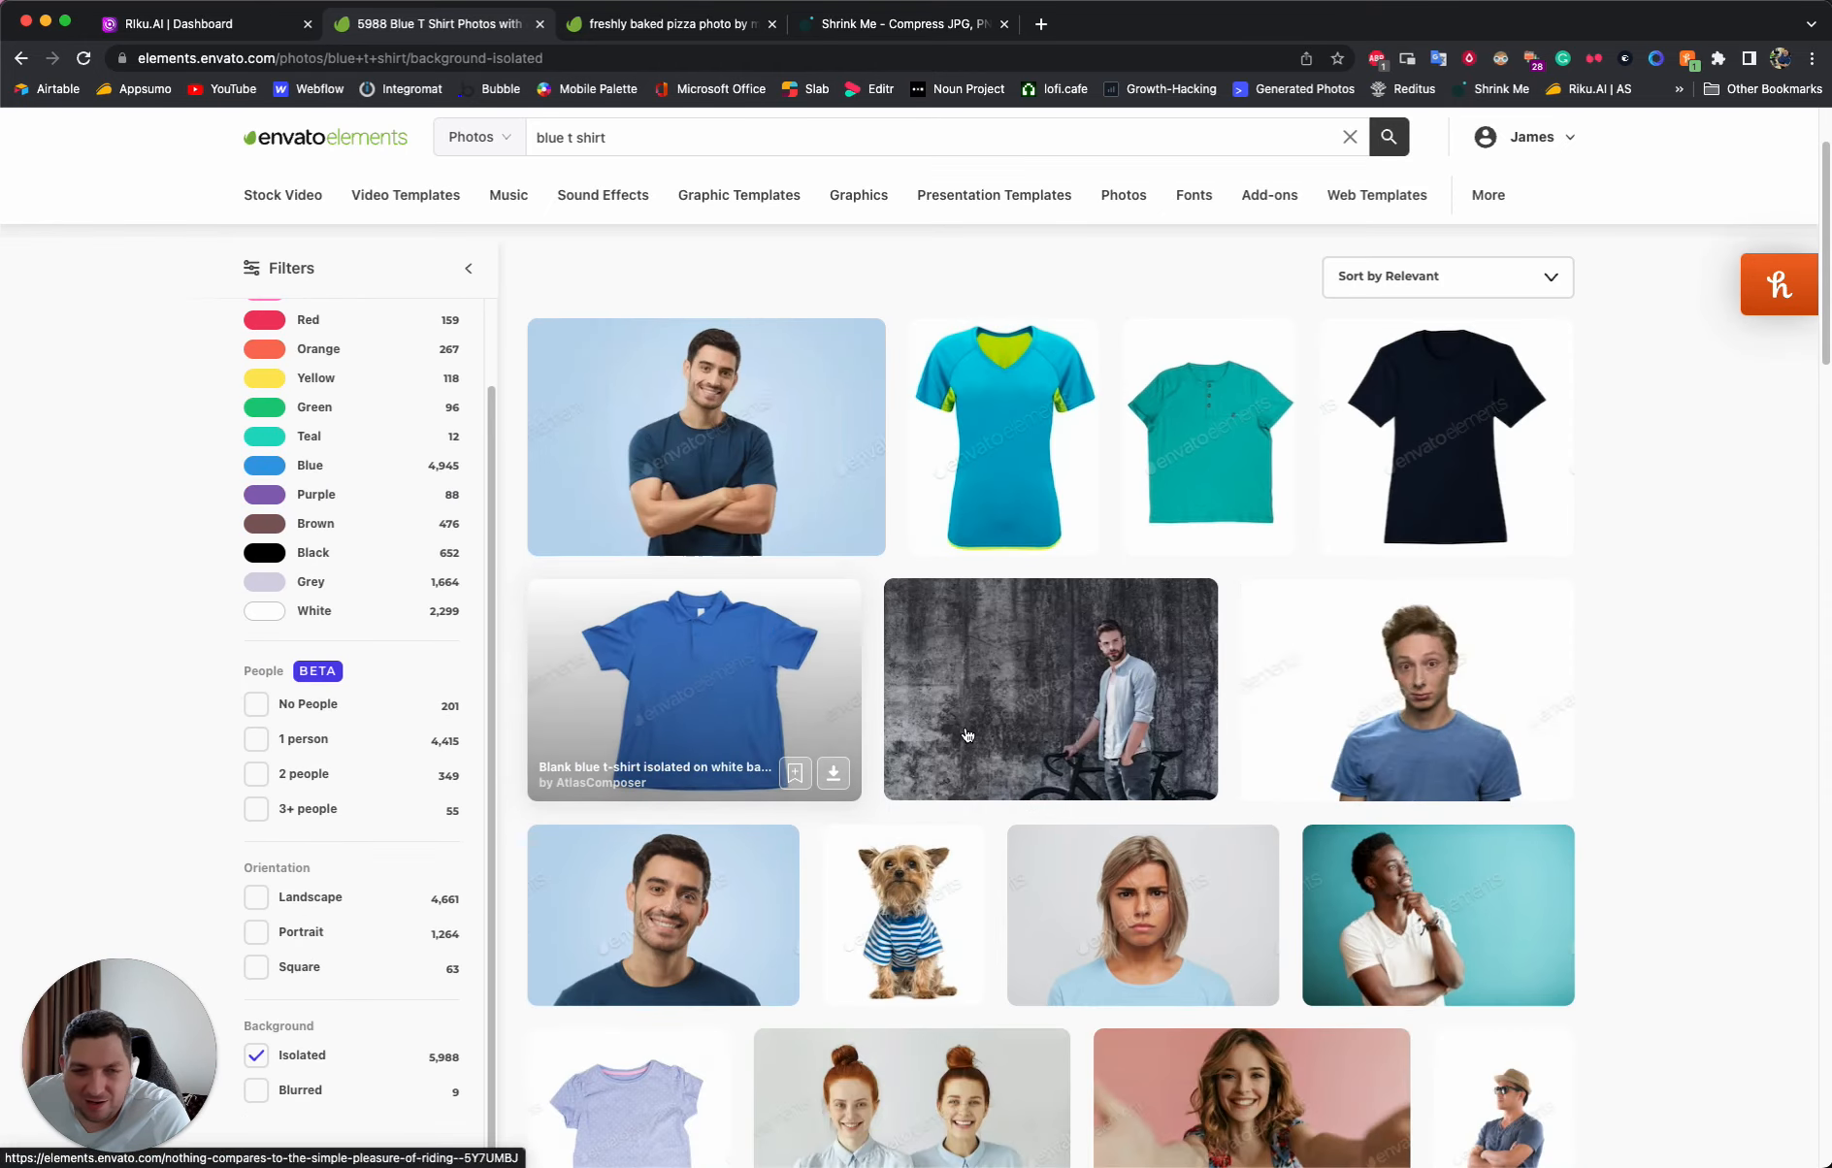
{"action": "left_click", "coordinate": [694, 688]}
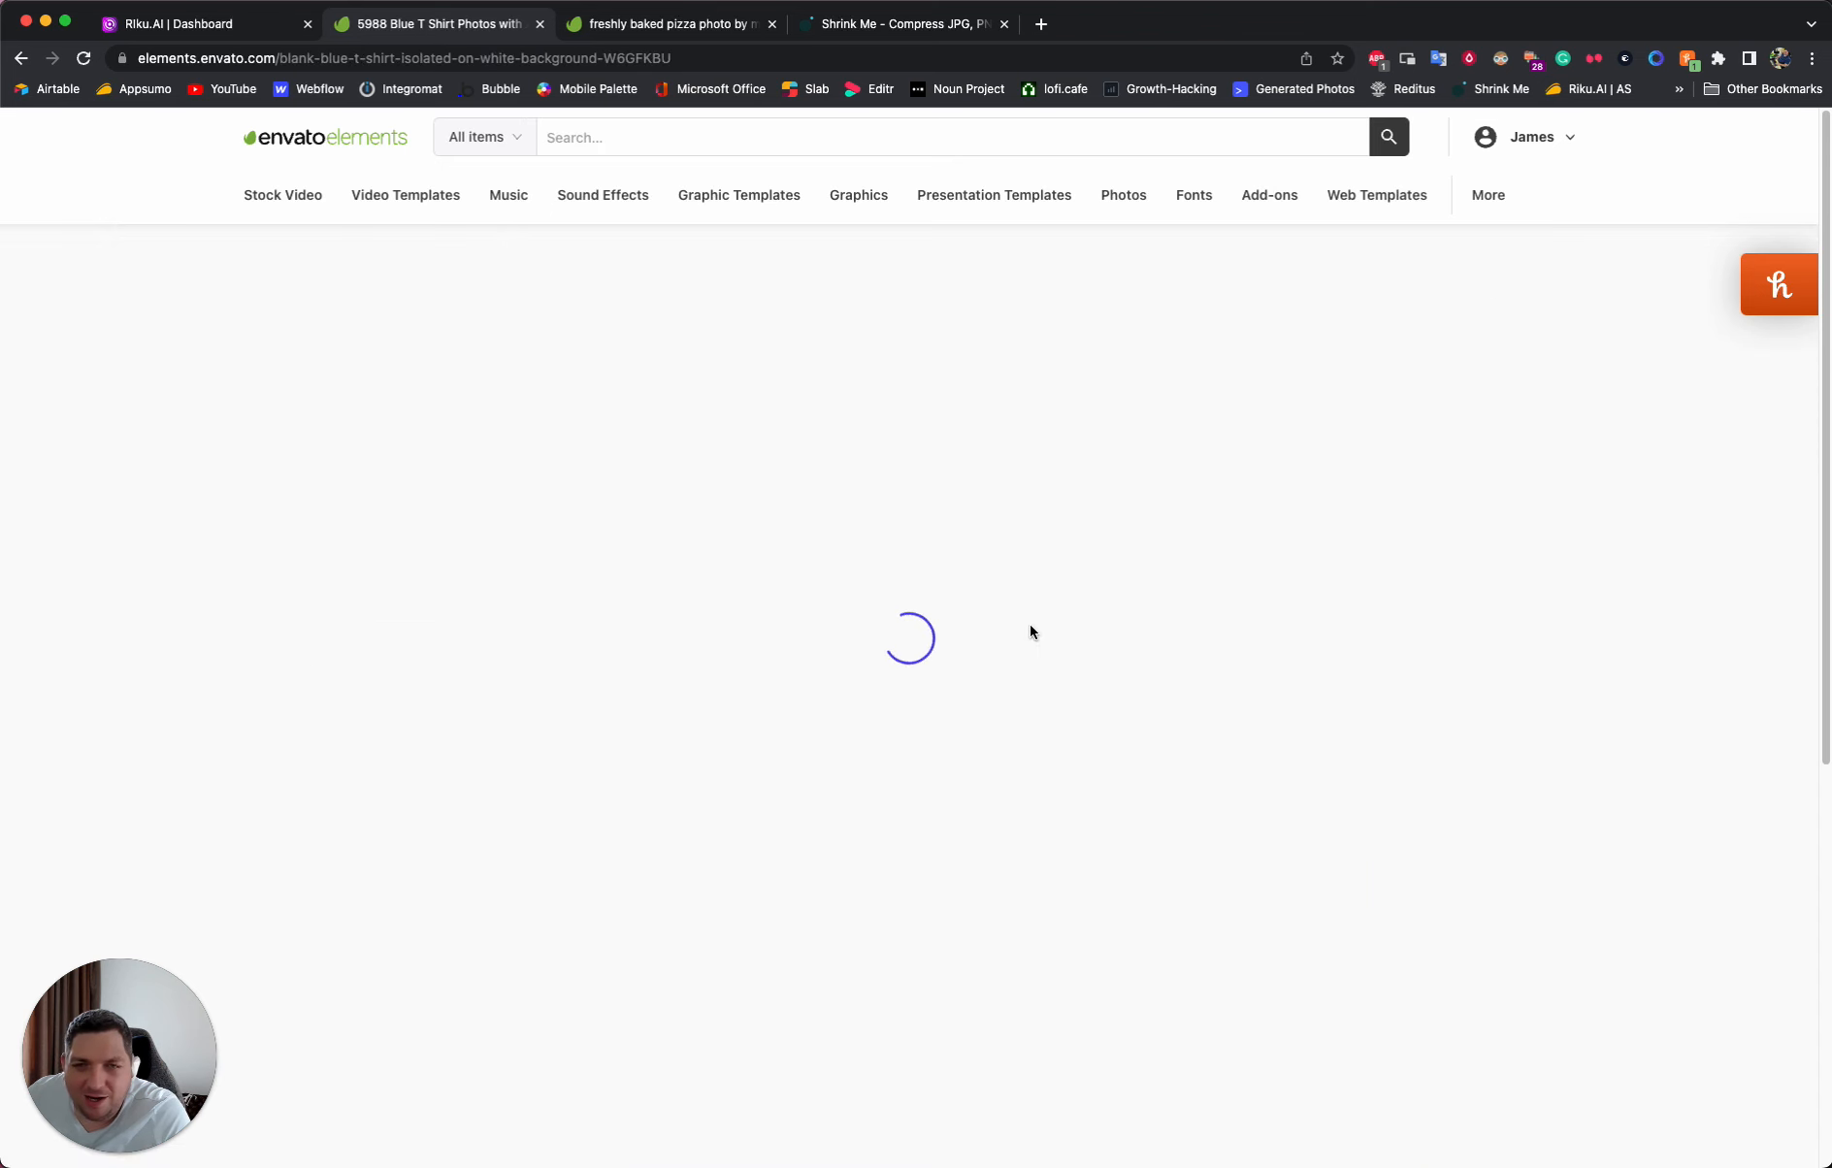
{"action": "left_click", "coordinate": [1173, 523]}
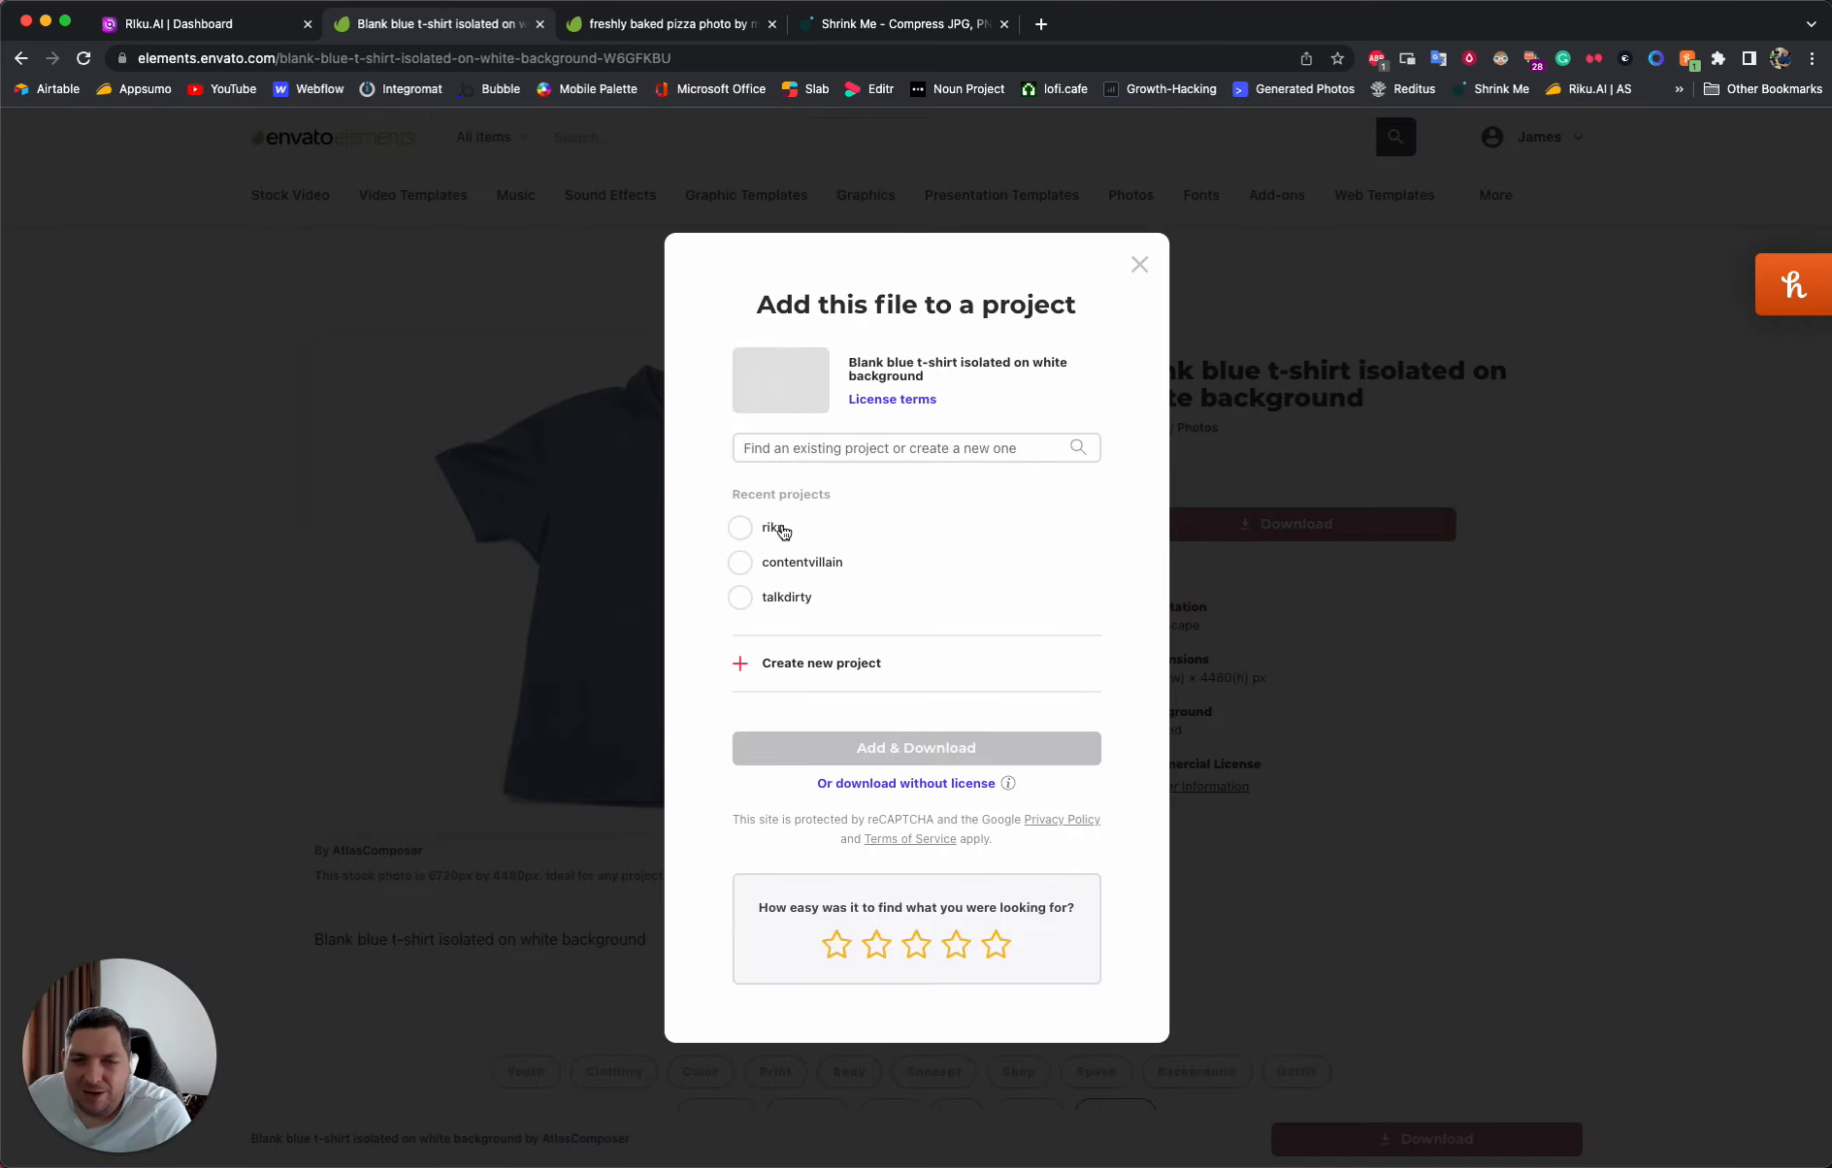
{"action": "left_click", "coordinate": [852, 744]}
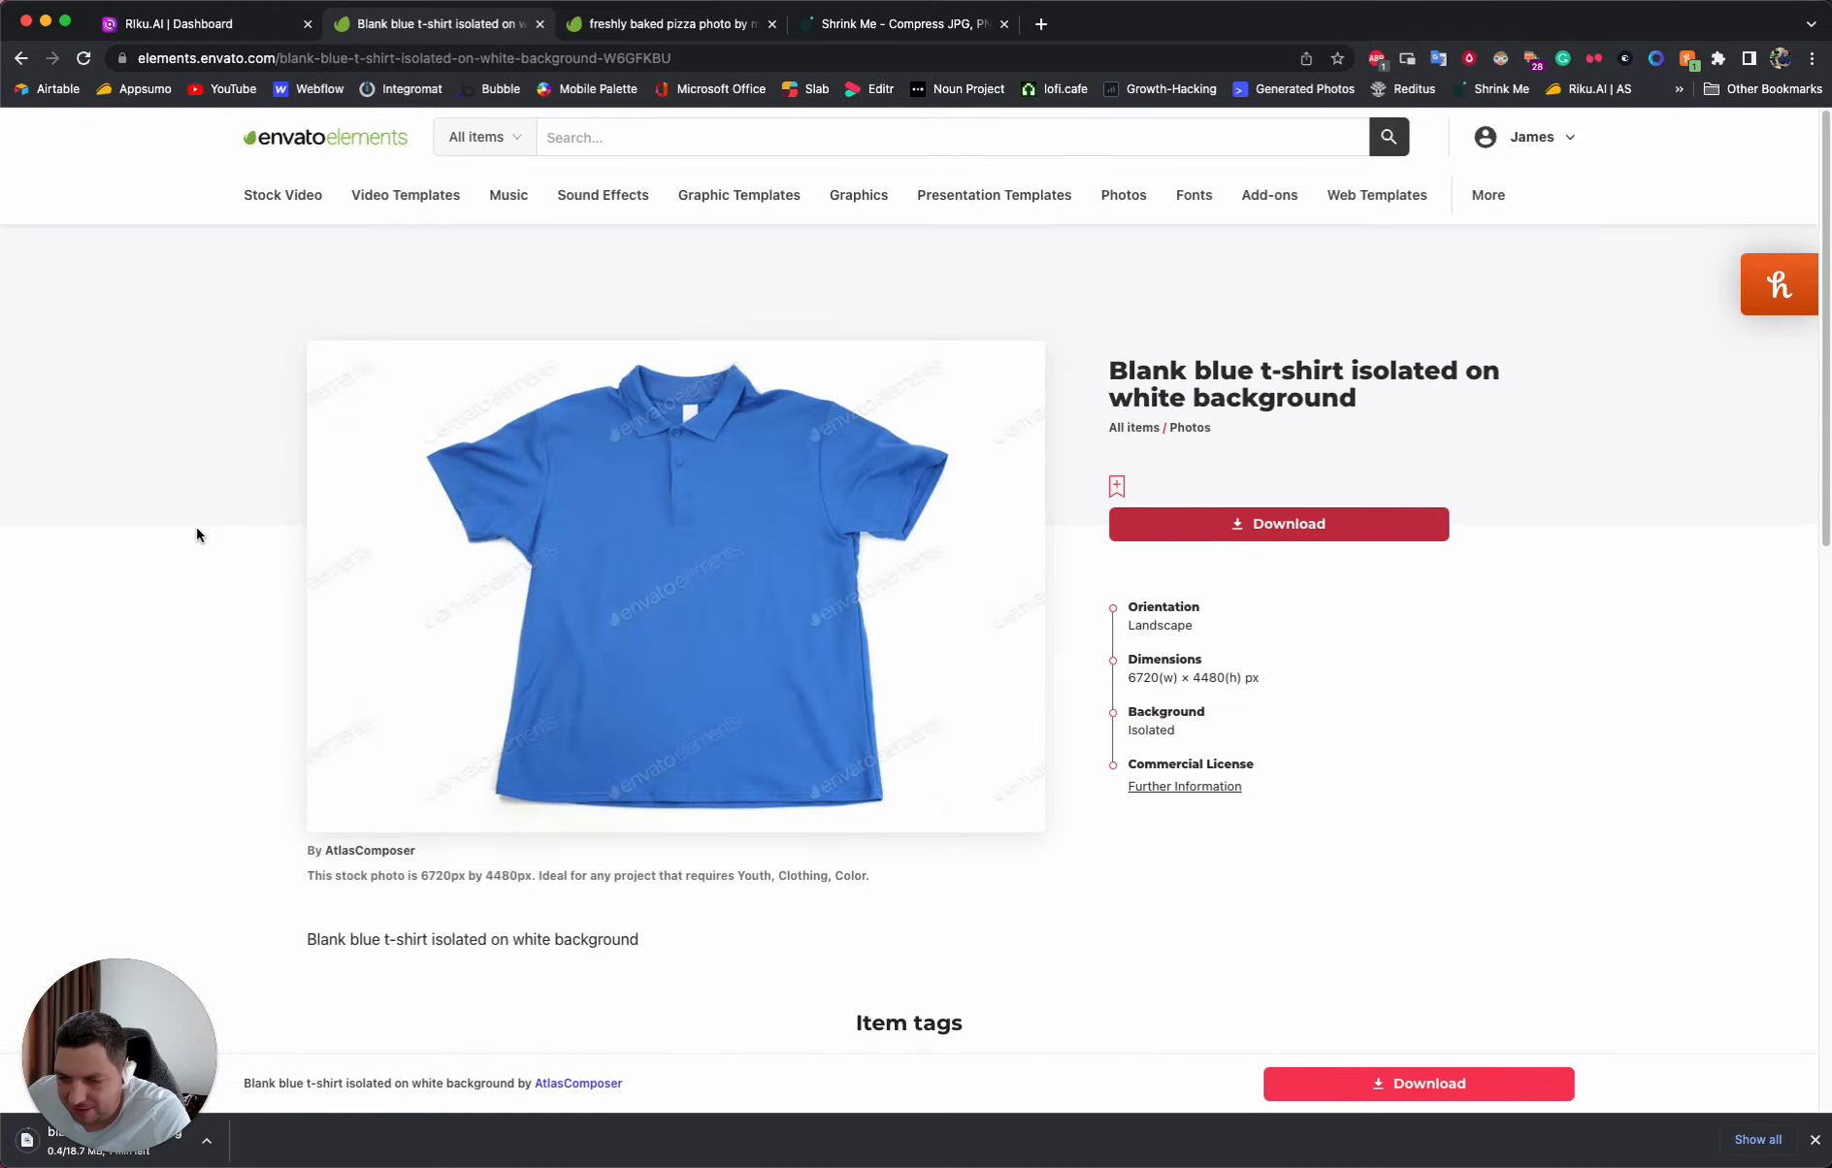
- Switch to Shrink Me, compress the downloaded blank blue t-shirt JPG and save the smaller copy
{"action": "left_click", "coordinate": [850, 14]}
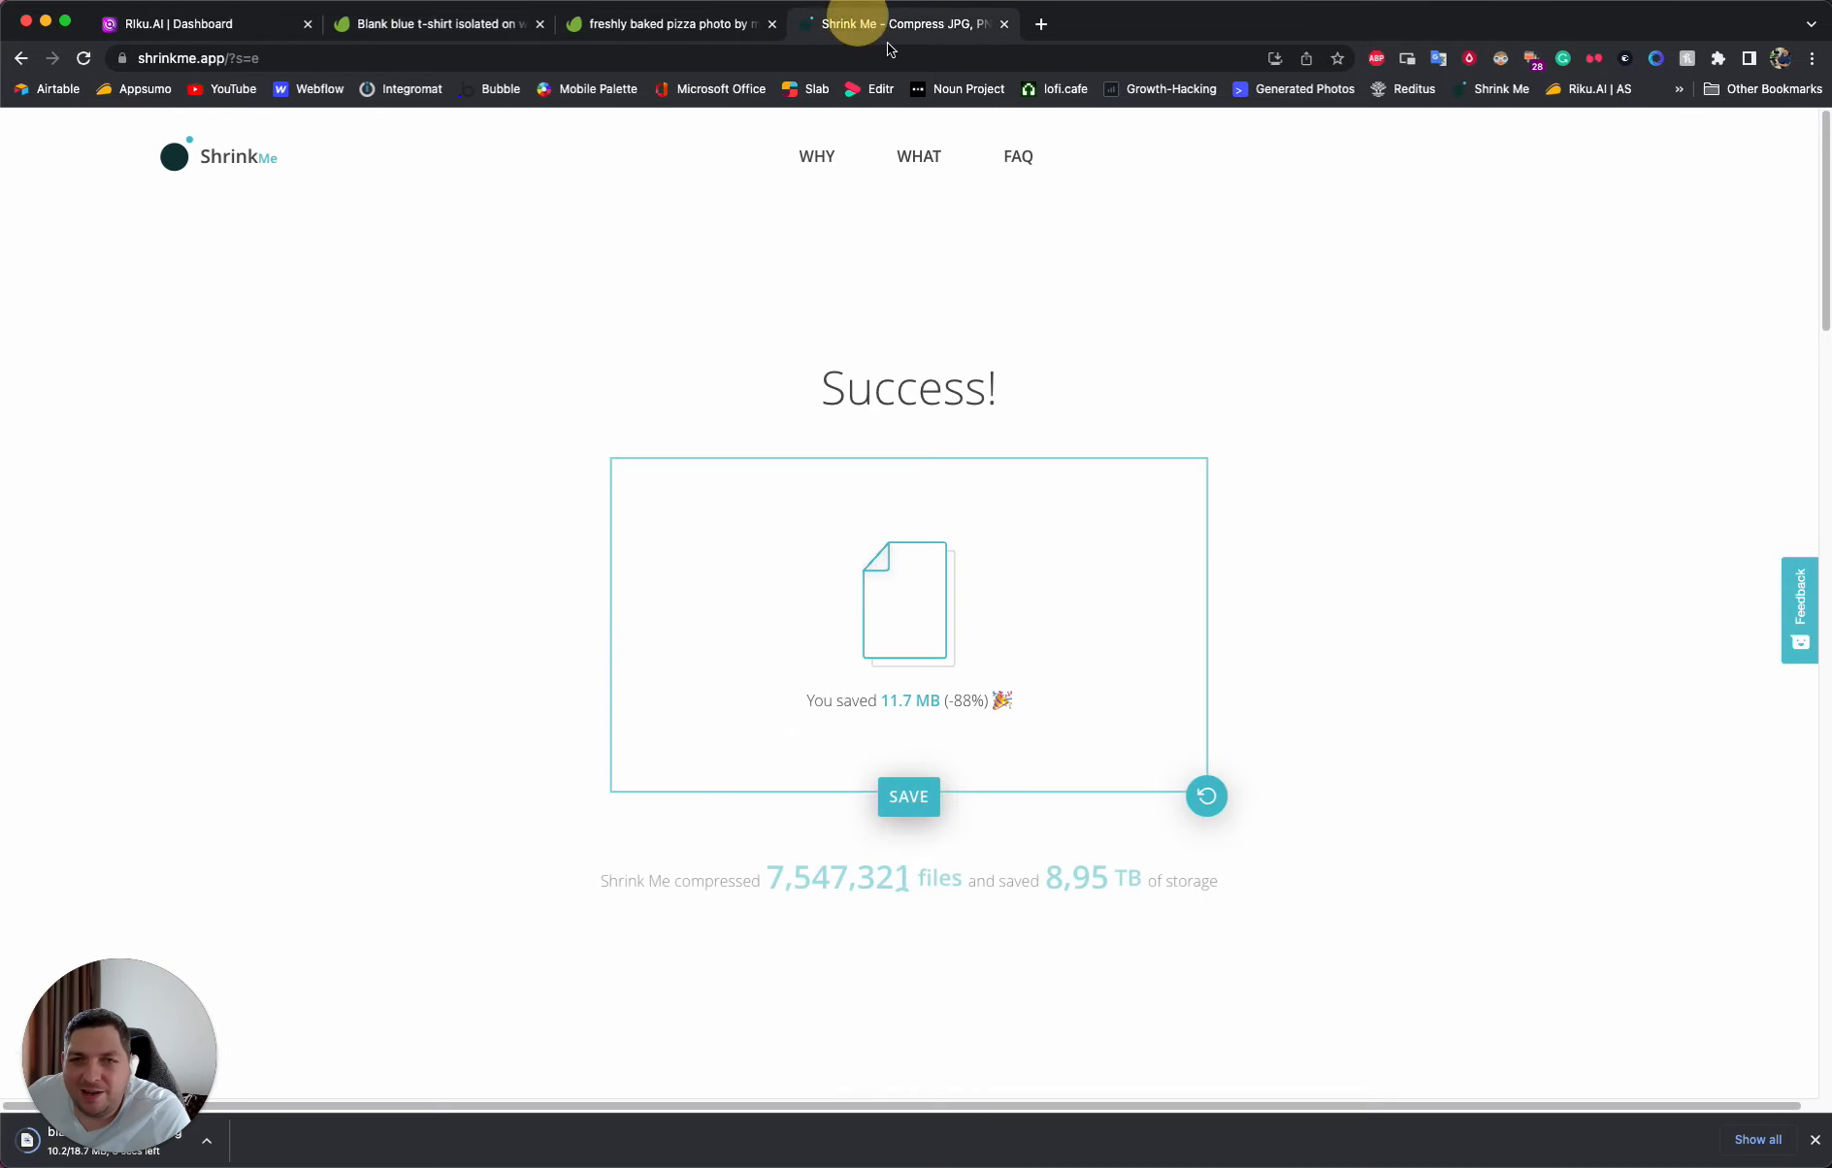
{"action": "left_click", "coordinate": [1220, 796]}
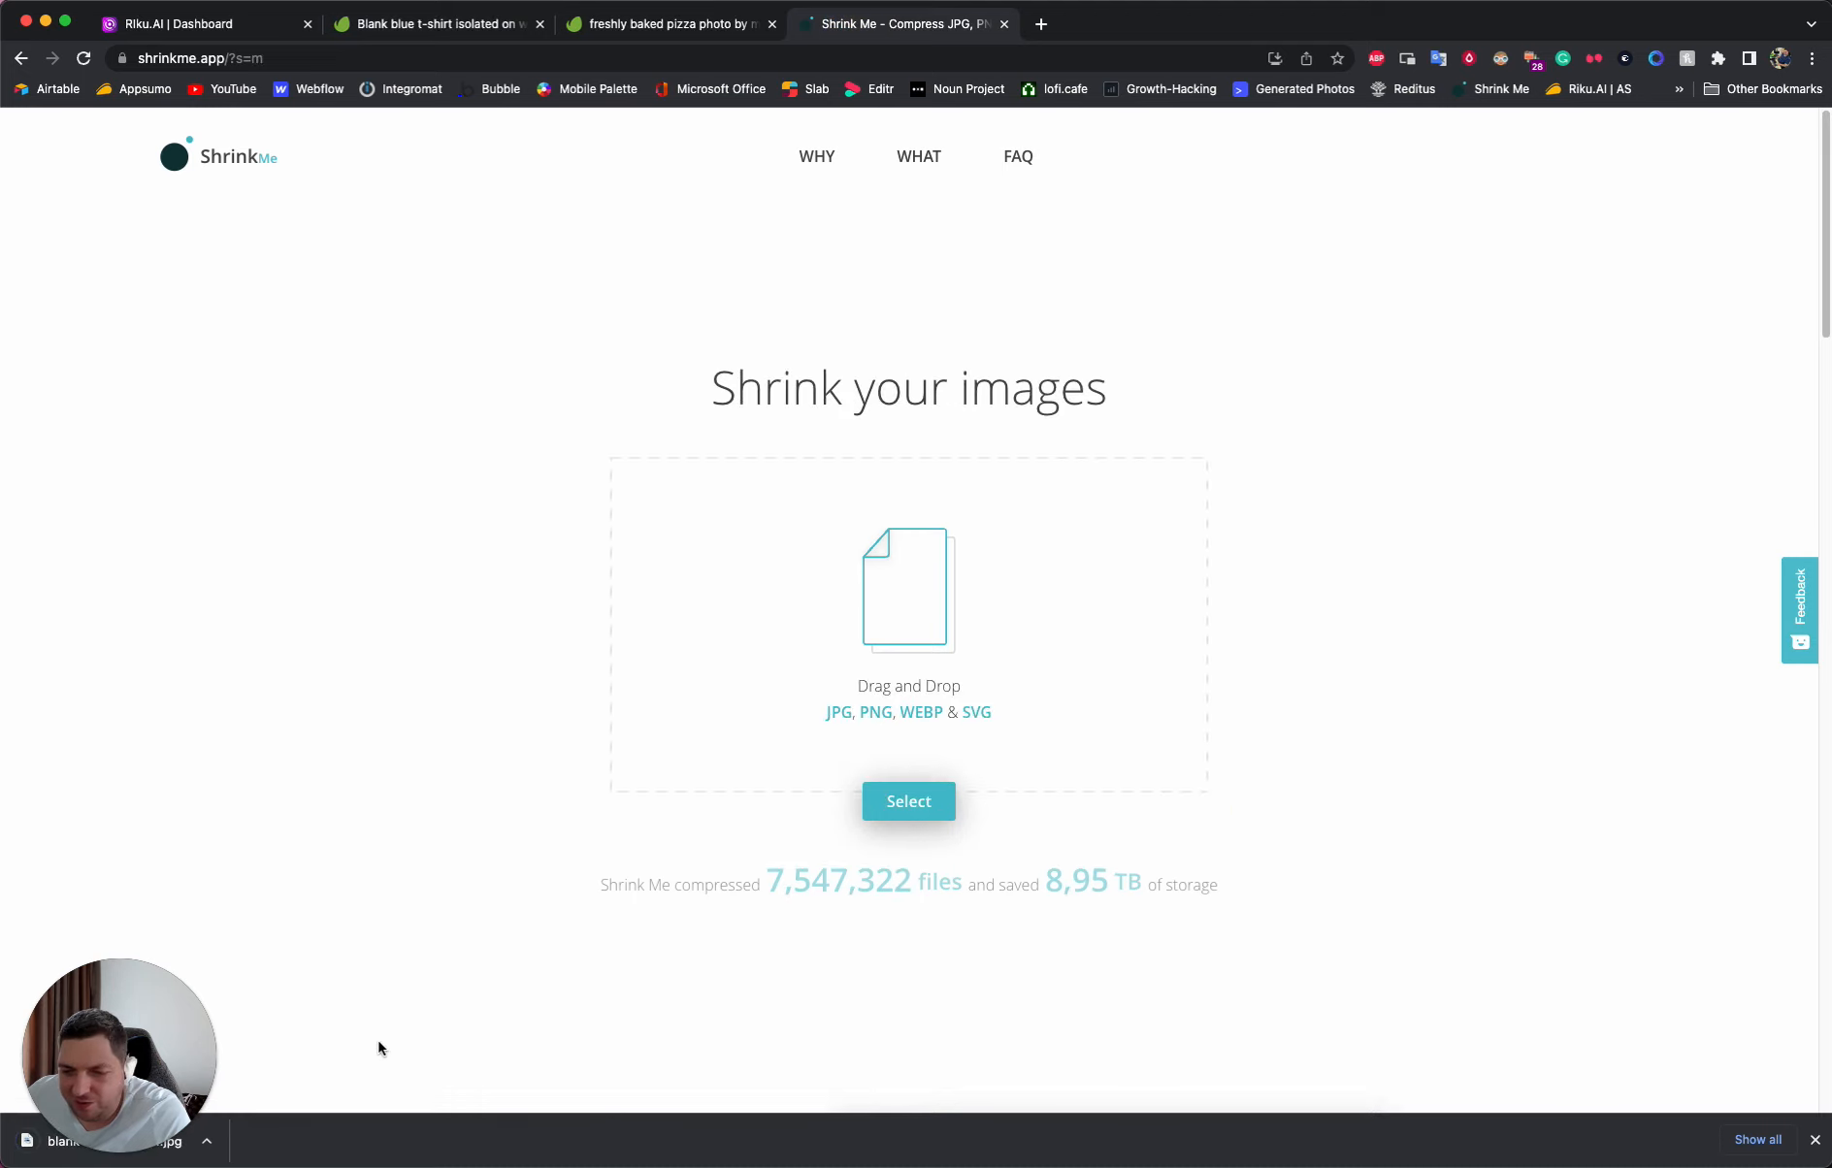
{"action": "left_click_drag", "start_coordinate": [203, 1148], "coordinate": [248, 943]}
{"action": "left_click_drag", "start_coordinate": [112, 1140], "coordinate": [791, 689]}
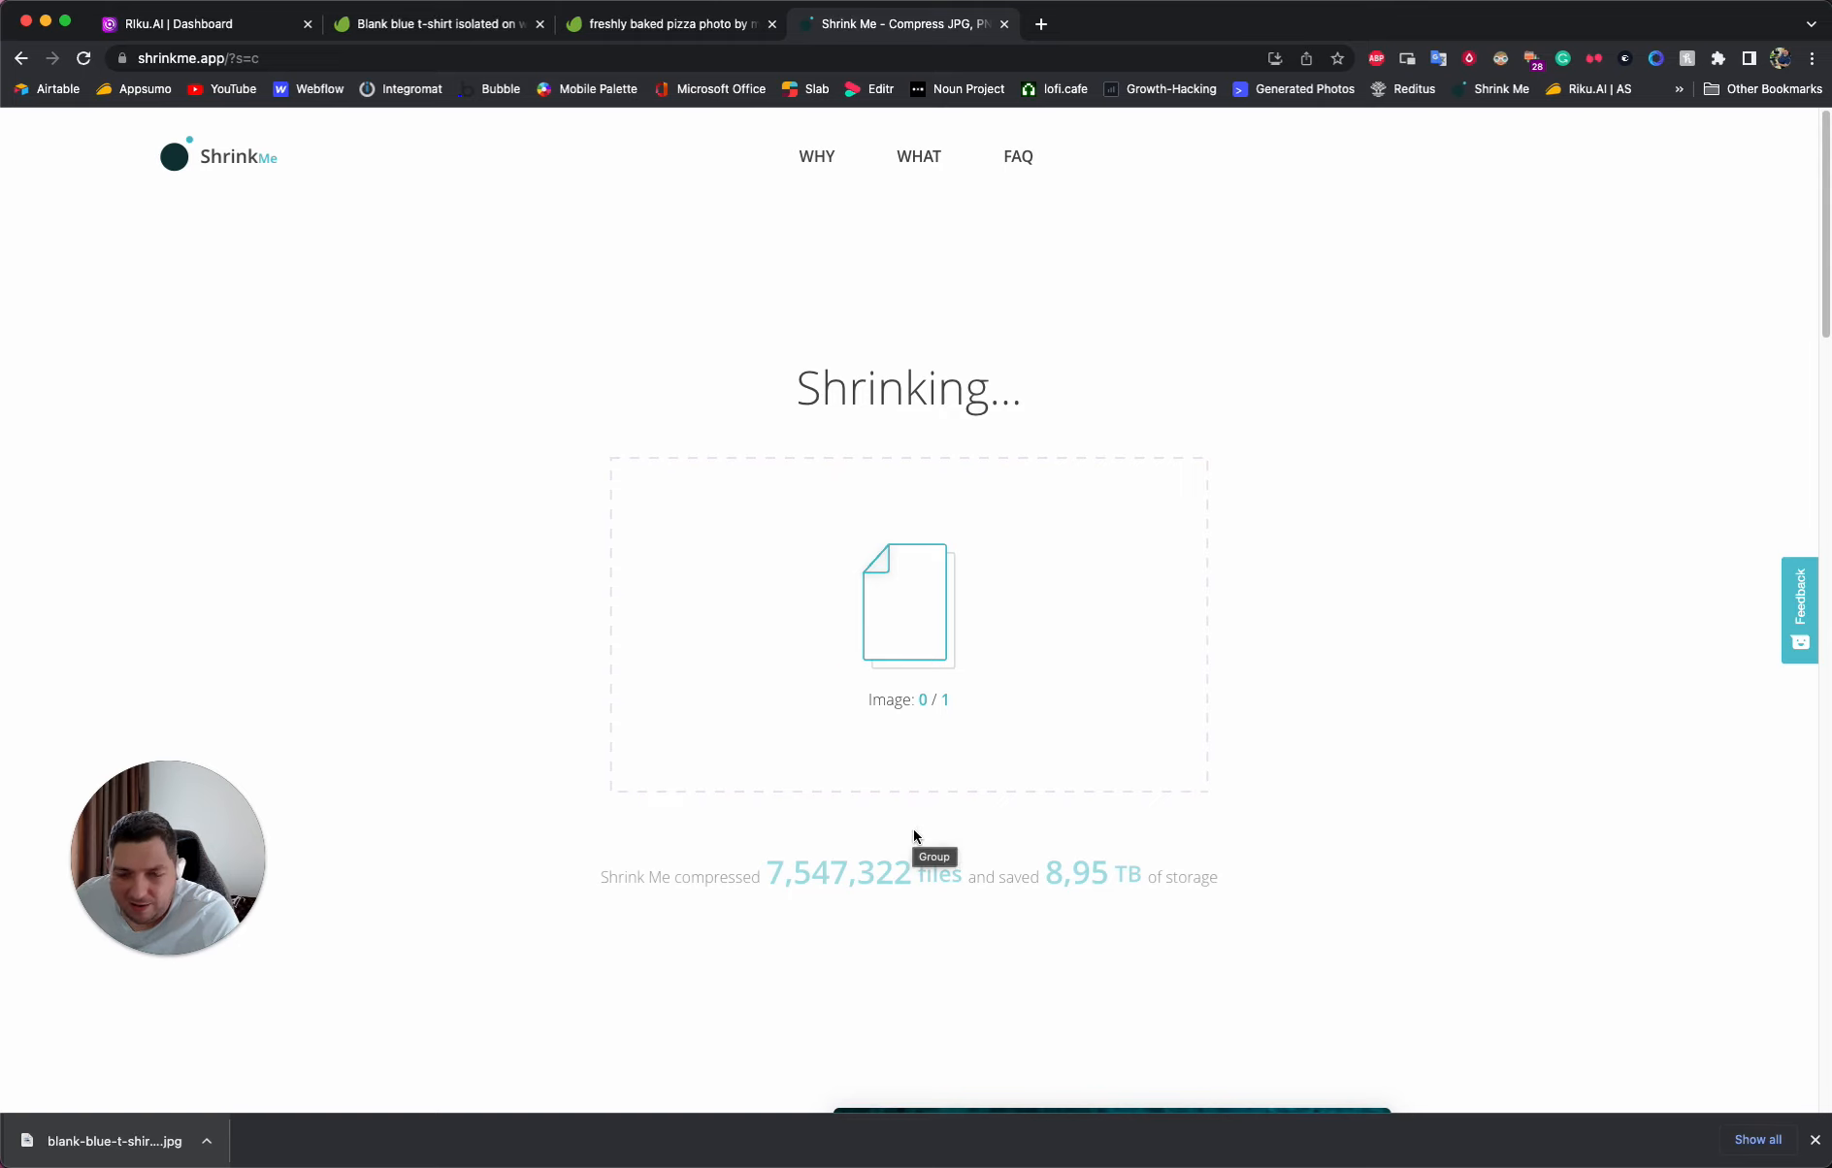
{"action": "left_click", "coordinate": [909, 790]}
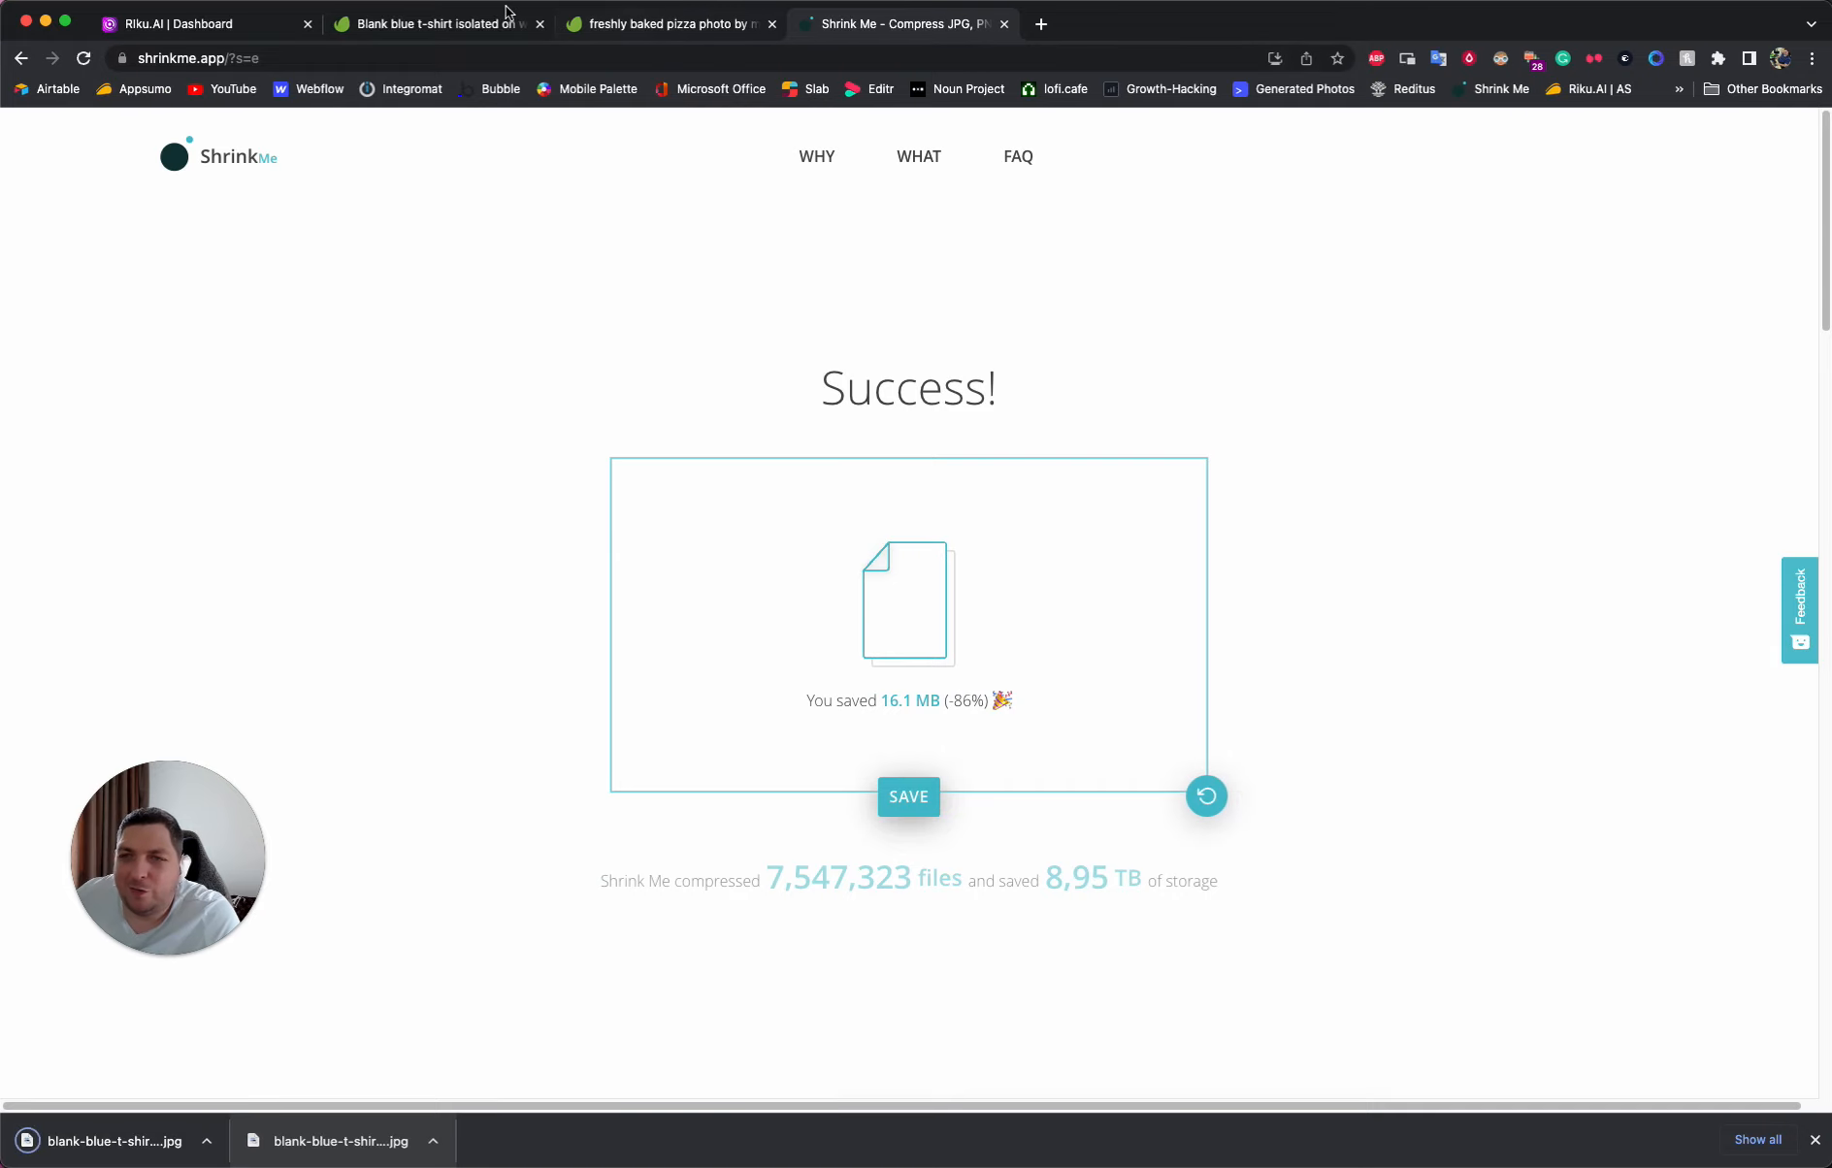
- Return to Riku.AI and replace the inspiration image with the 2.7 MB blank blue t-shirt JPG from Downloads
{"action": "left_click", "coordinate": [476, 34]}
{"action": "left_click", "coordinate": [209, 23]}
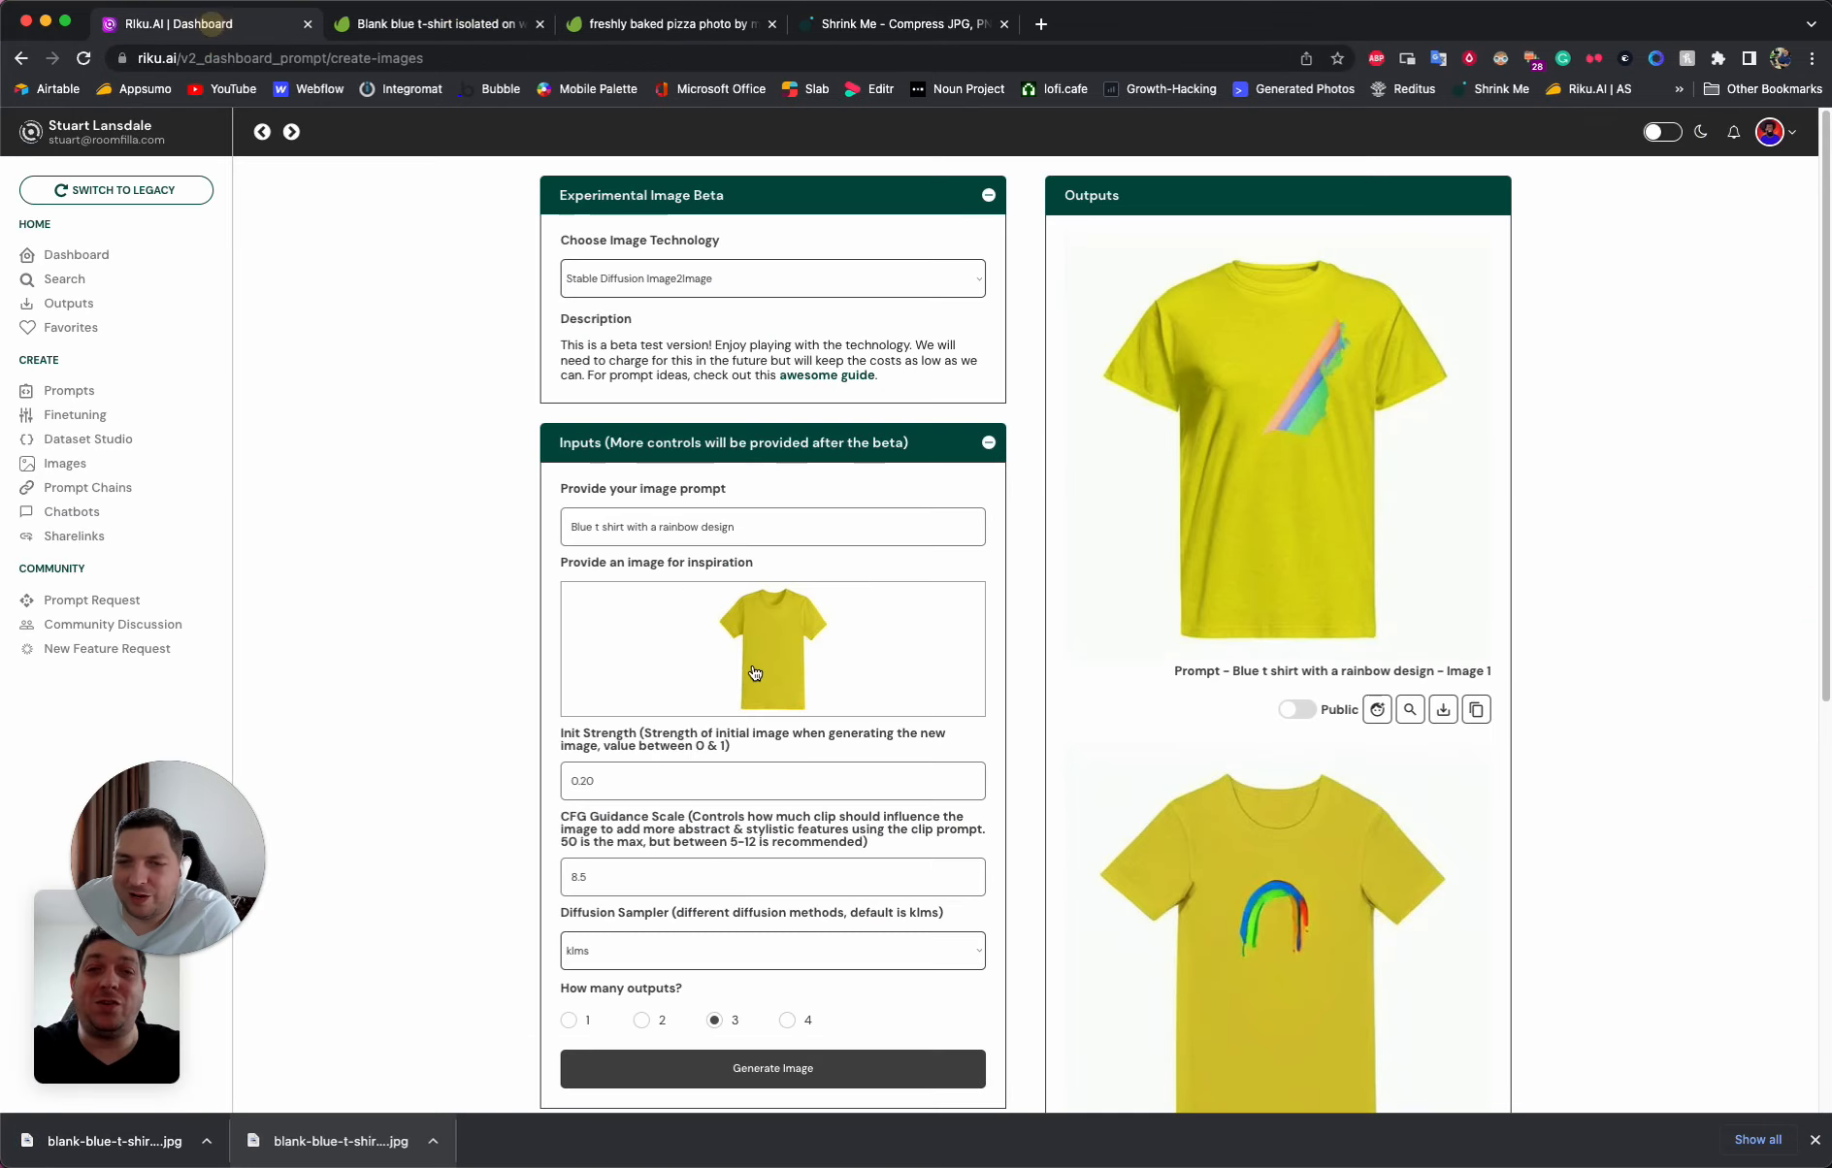
{"action": "left_click", "coordinate": [747, 638]}
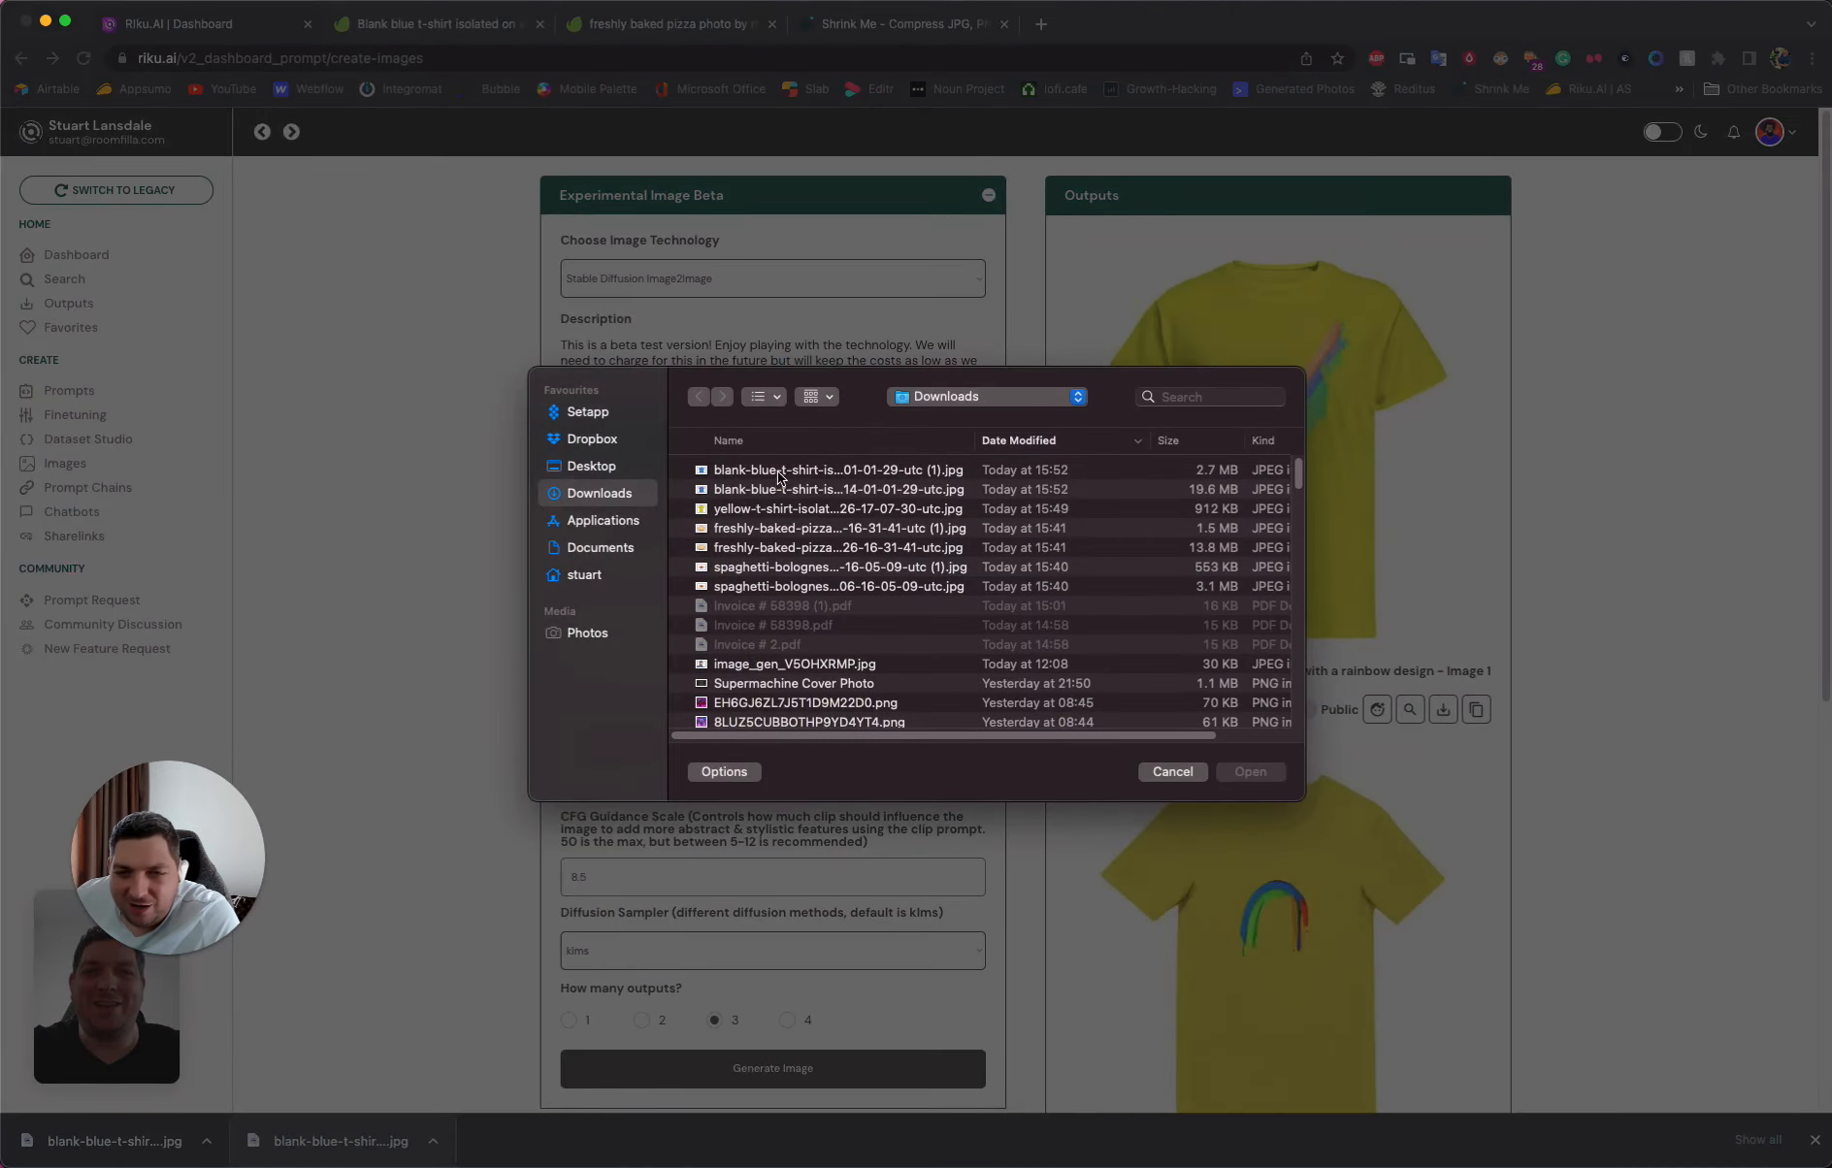
{"action": "double_click", "coordinate": [775, 472]}
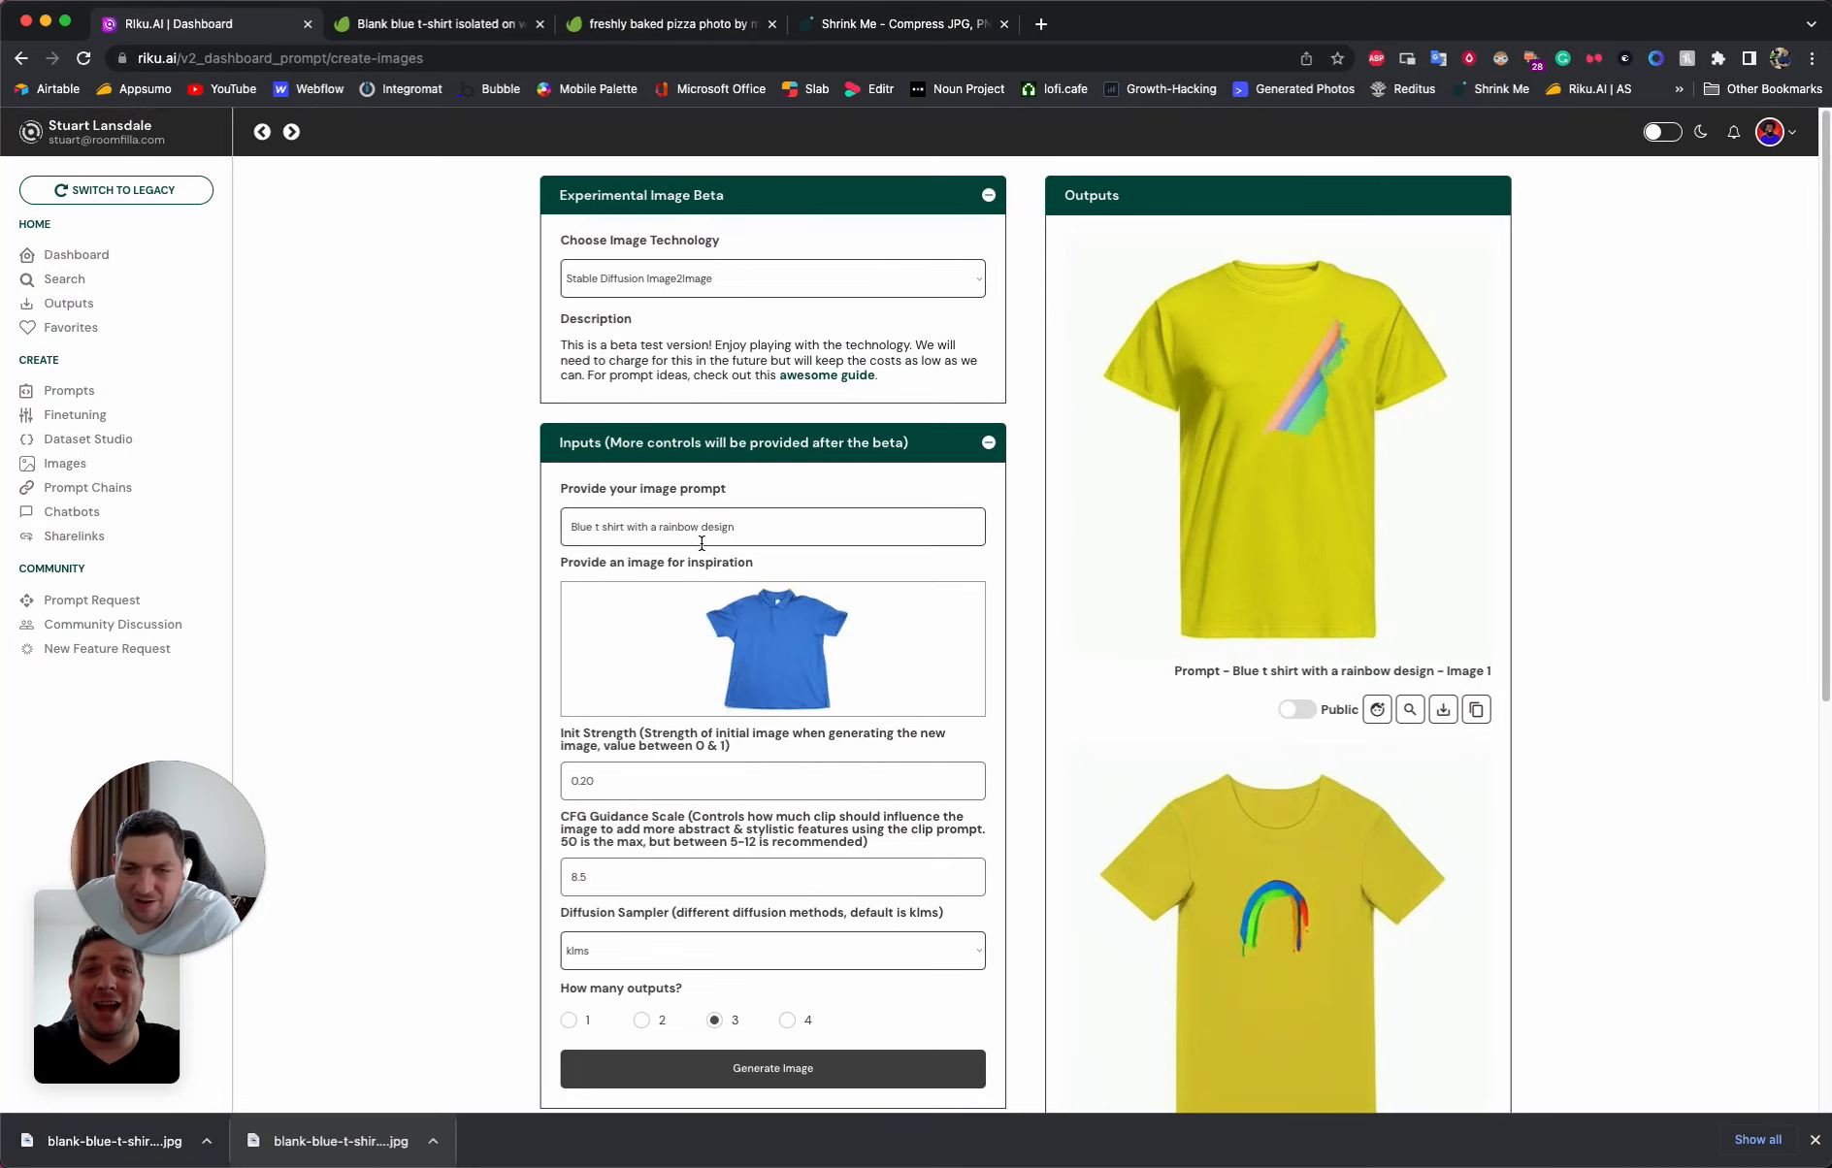
- Generate images from the blue t-shirt photo, keeping the "Blue t shirt with a rainbow design" prompt
{"action": "scroll", "coordinate": [715, 752], "scroll_direction": "down", "scroll_amount": 5}
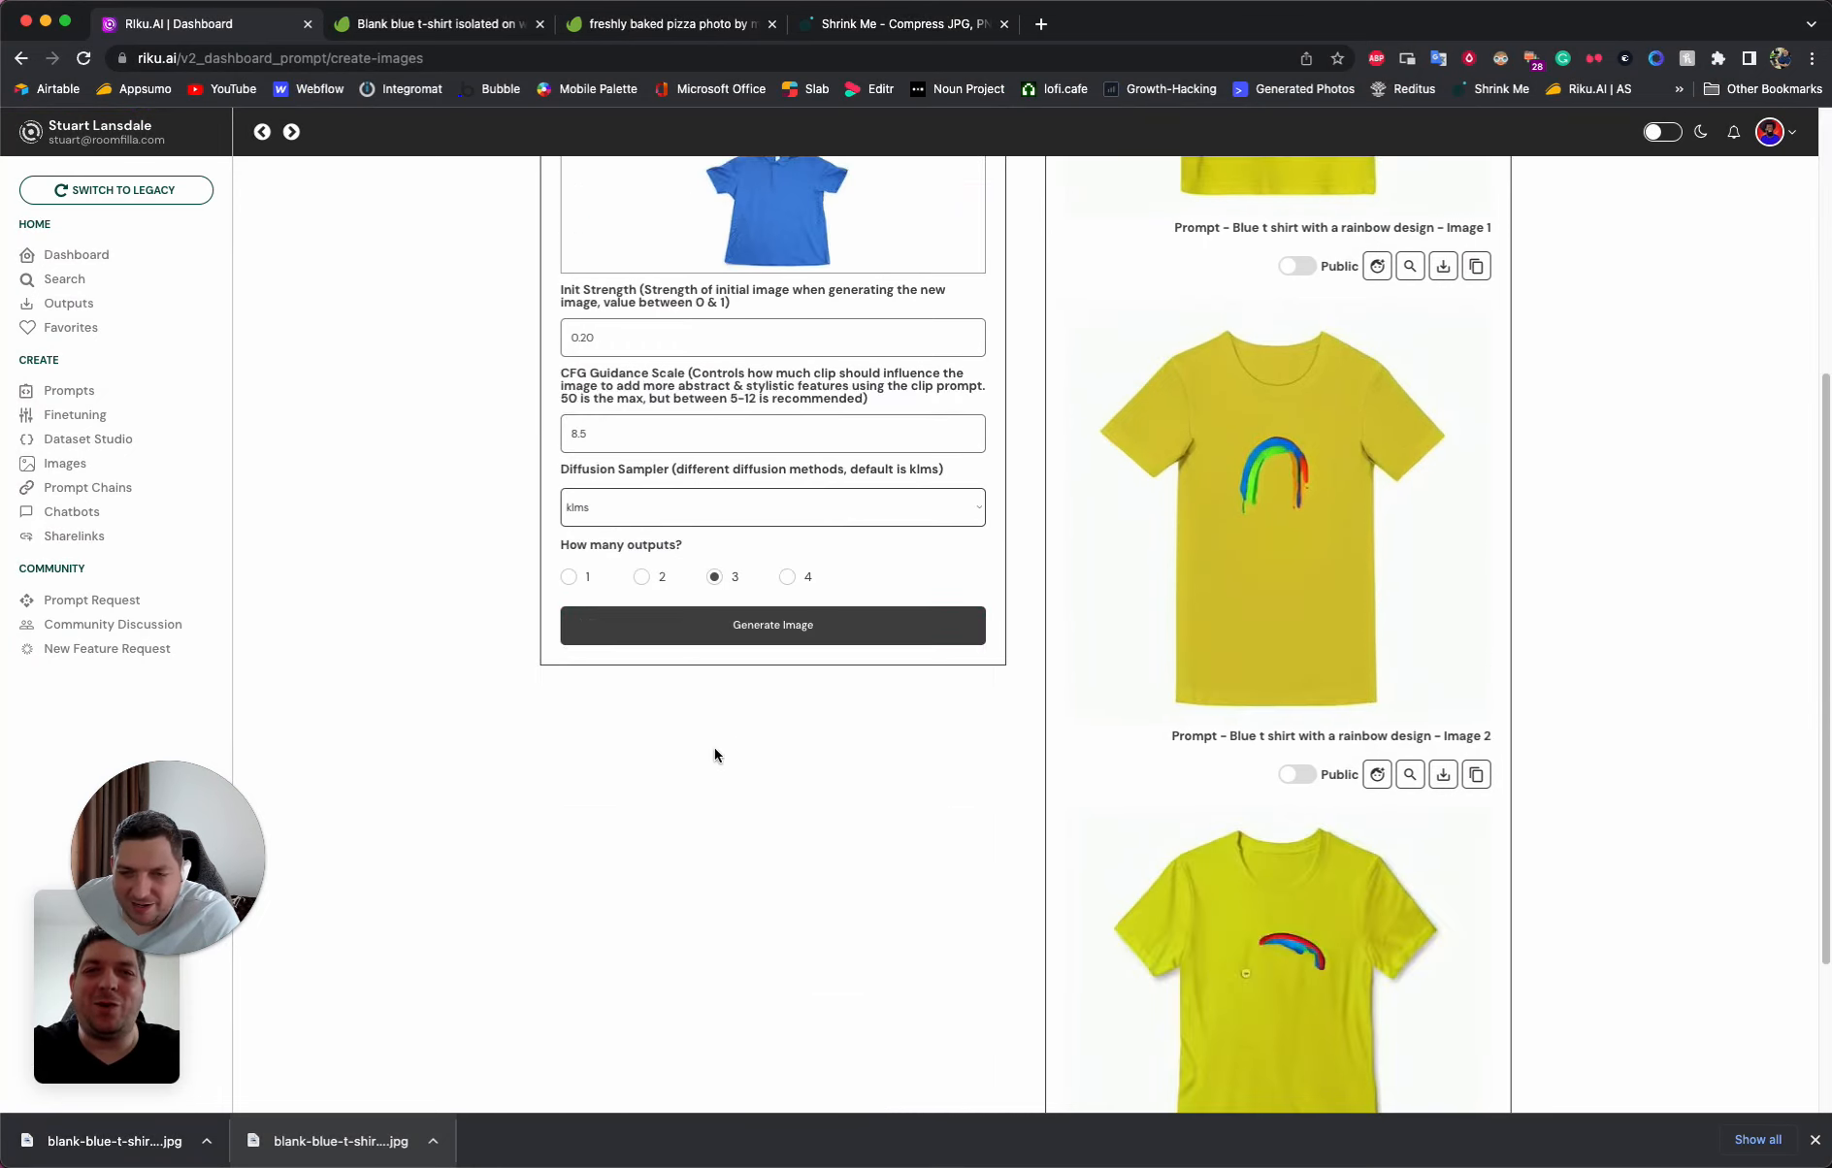
{"action": "scroll", "coordinate": [643, 679], "scroll_direction": "up", "scroll_amount": 3}
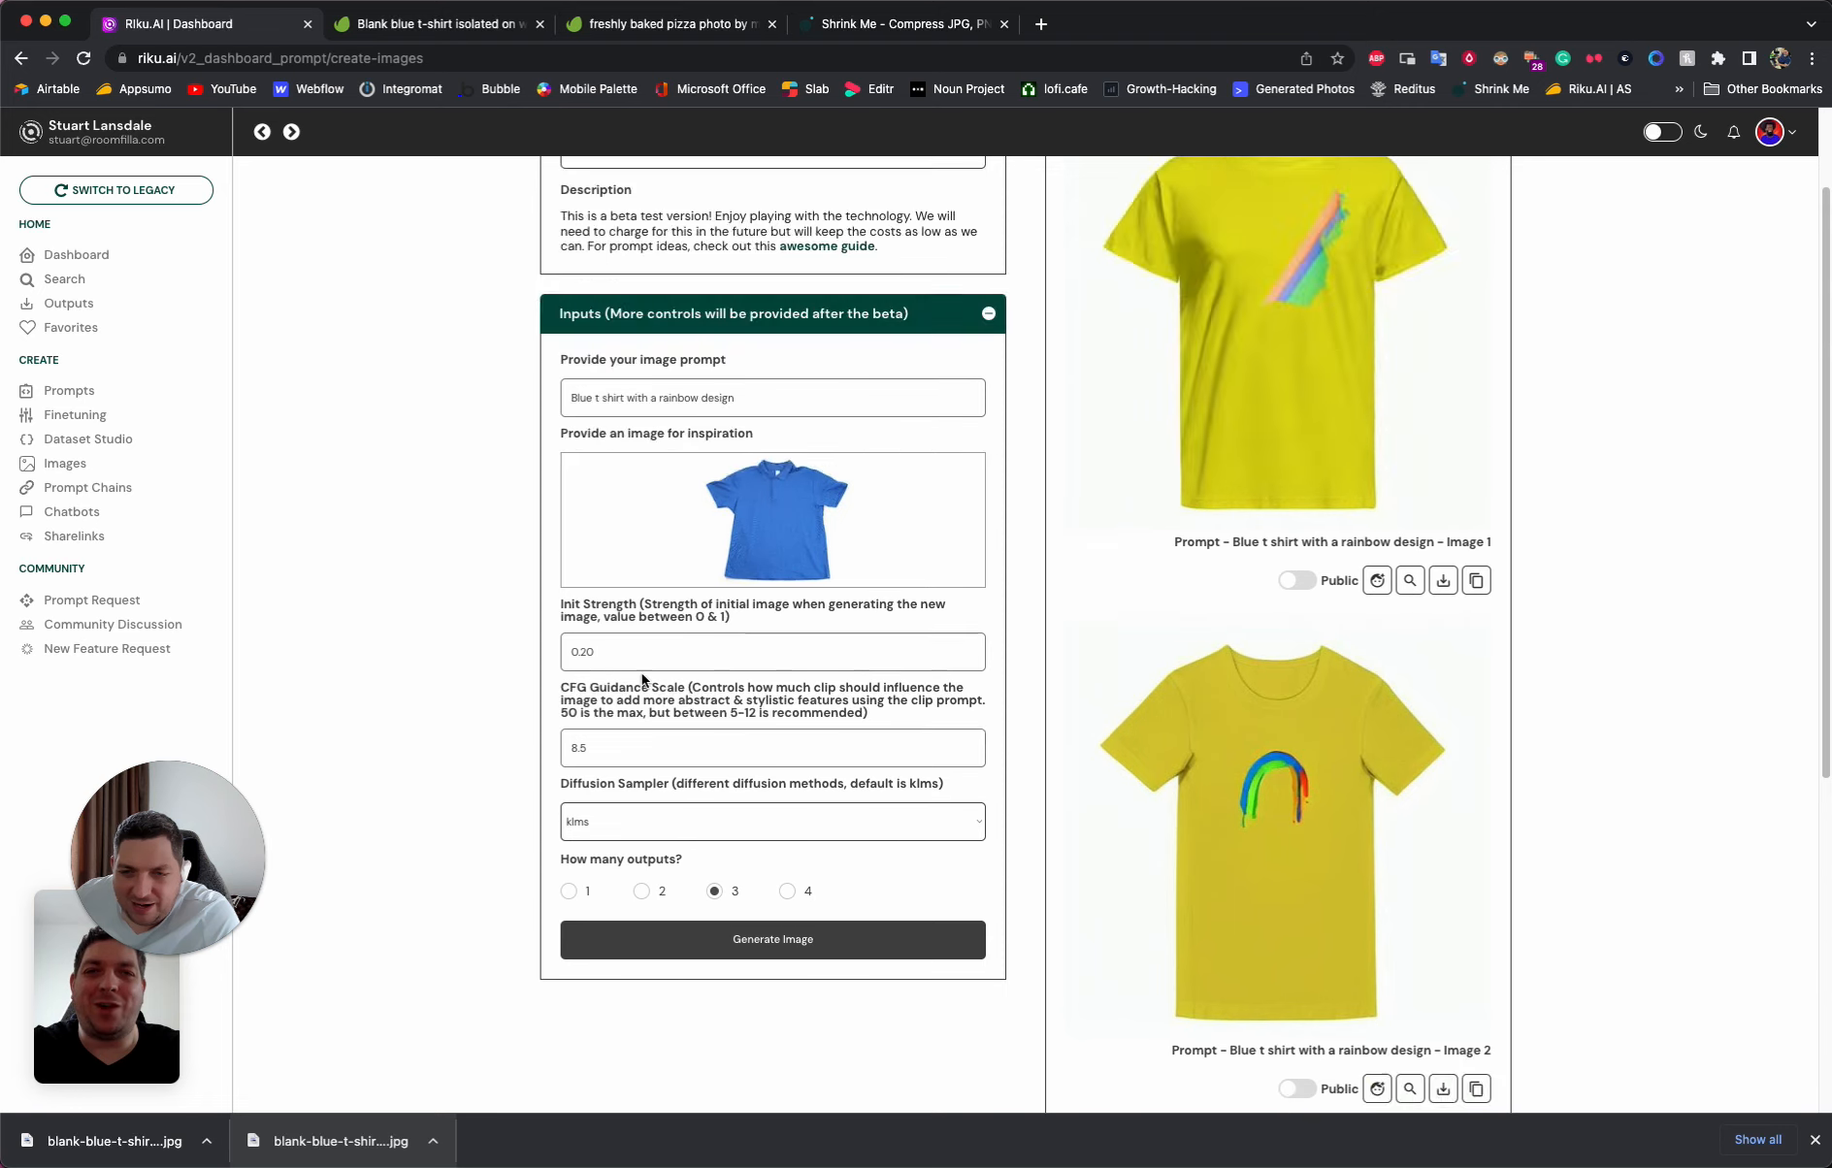
{"action": "left_click", "coordinate": [815, 936]}
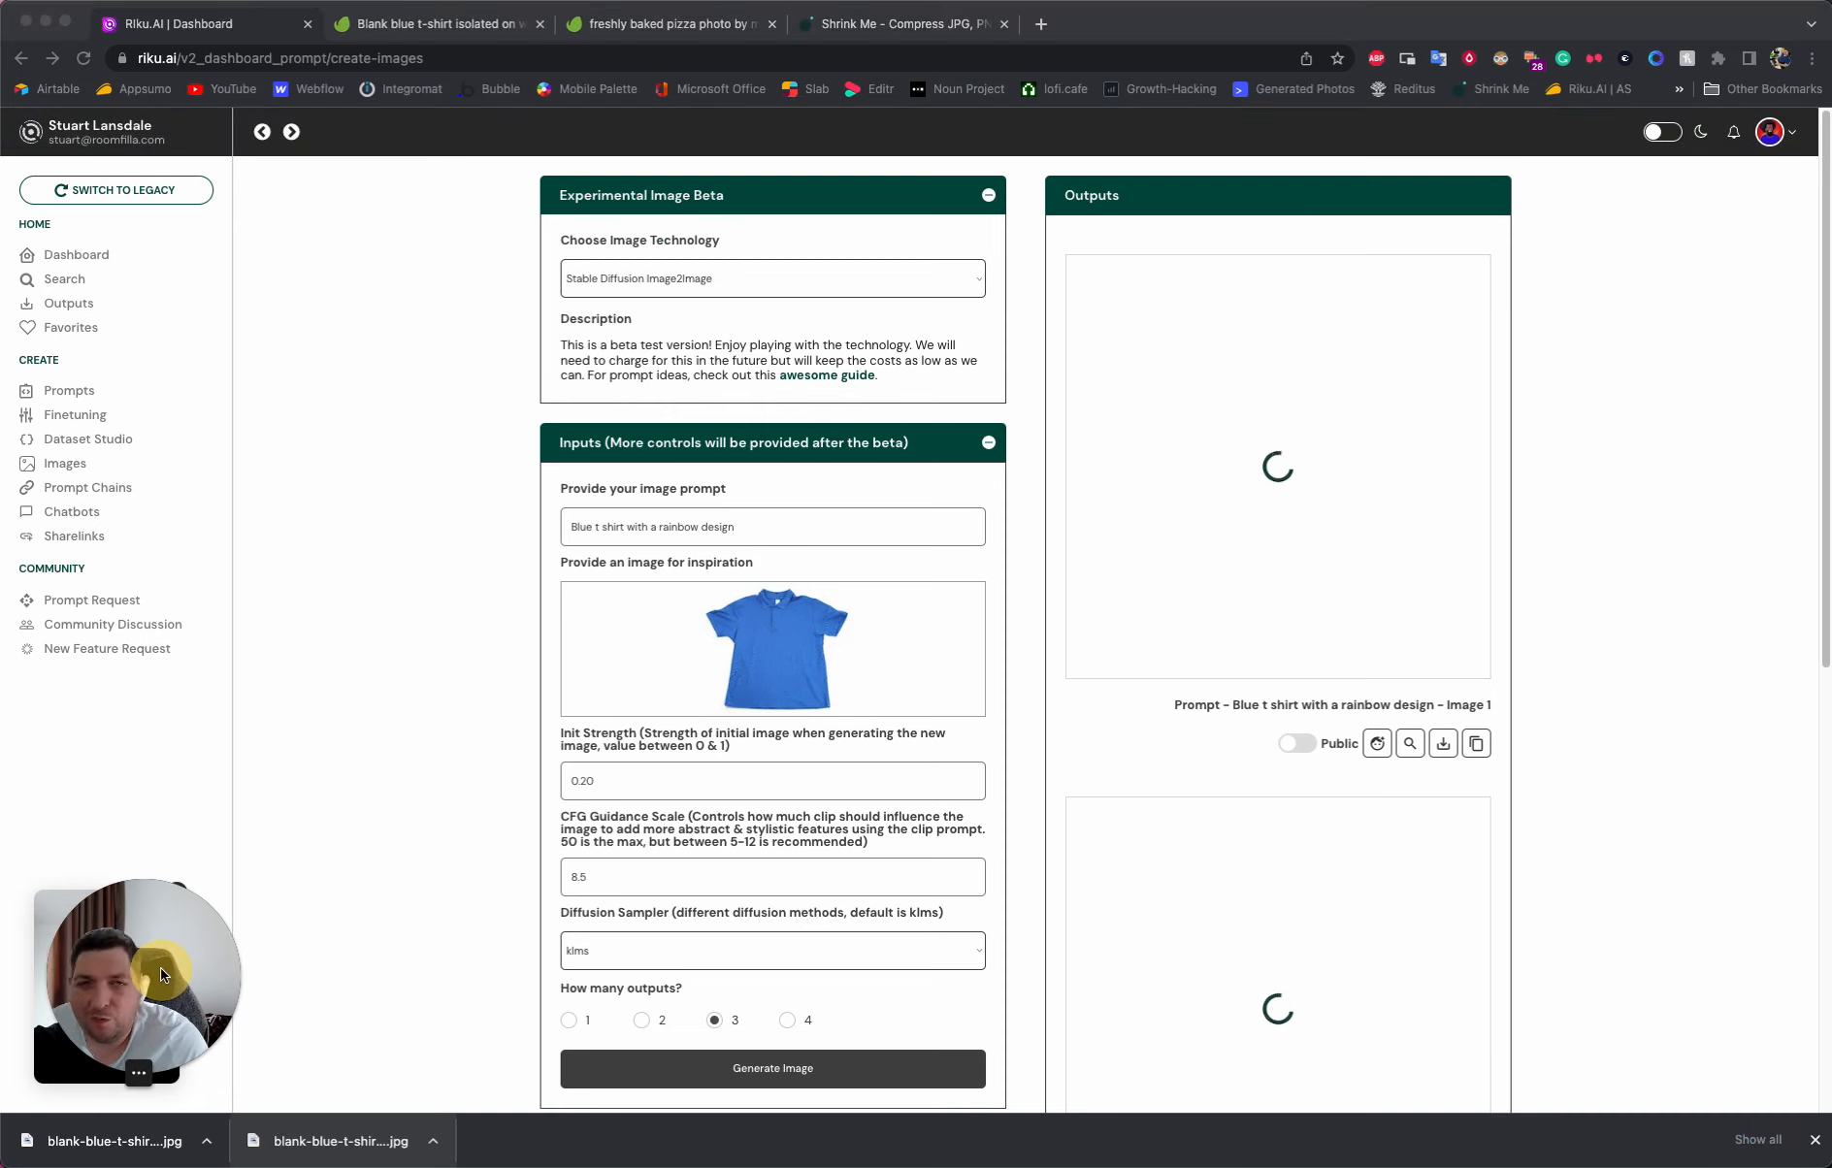
{"action": "left_click", "coordinate": [429, 642]}
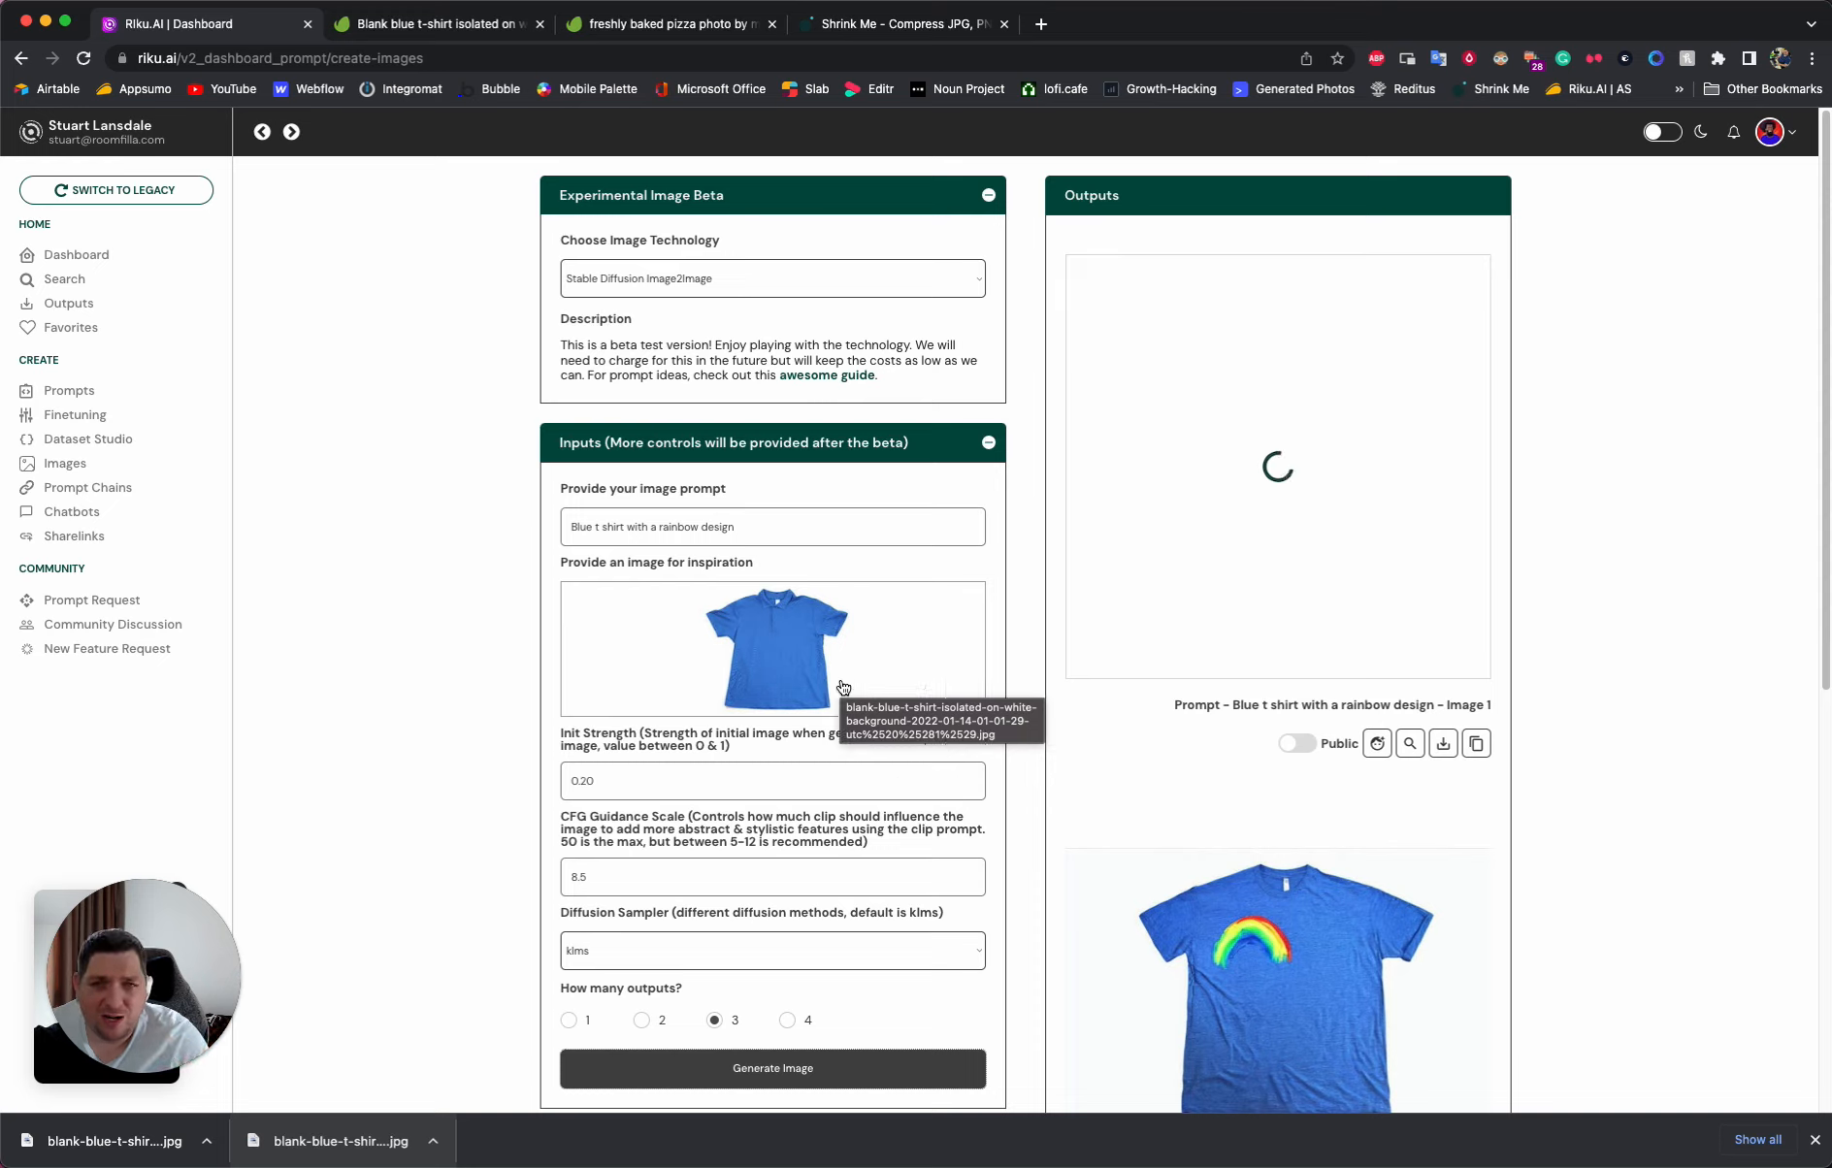
- Go back to the isolated "blue t shirt" photo results on Envato Elements and look through the available shirts
{"action": "left_click", "coordinate": [503, 27]}
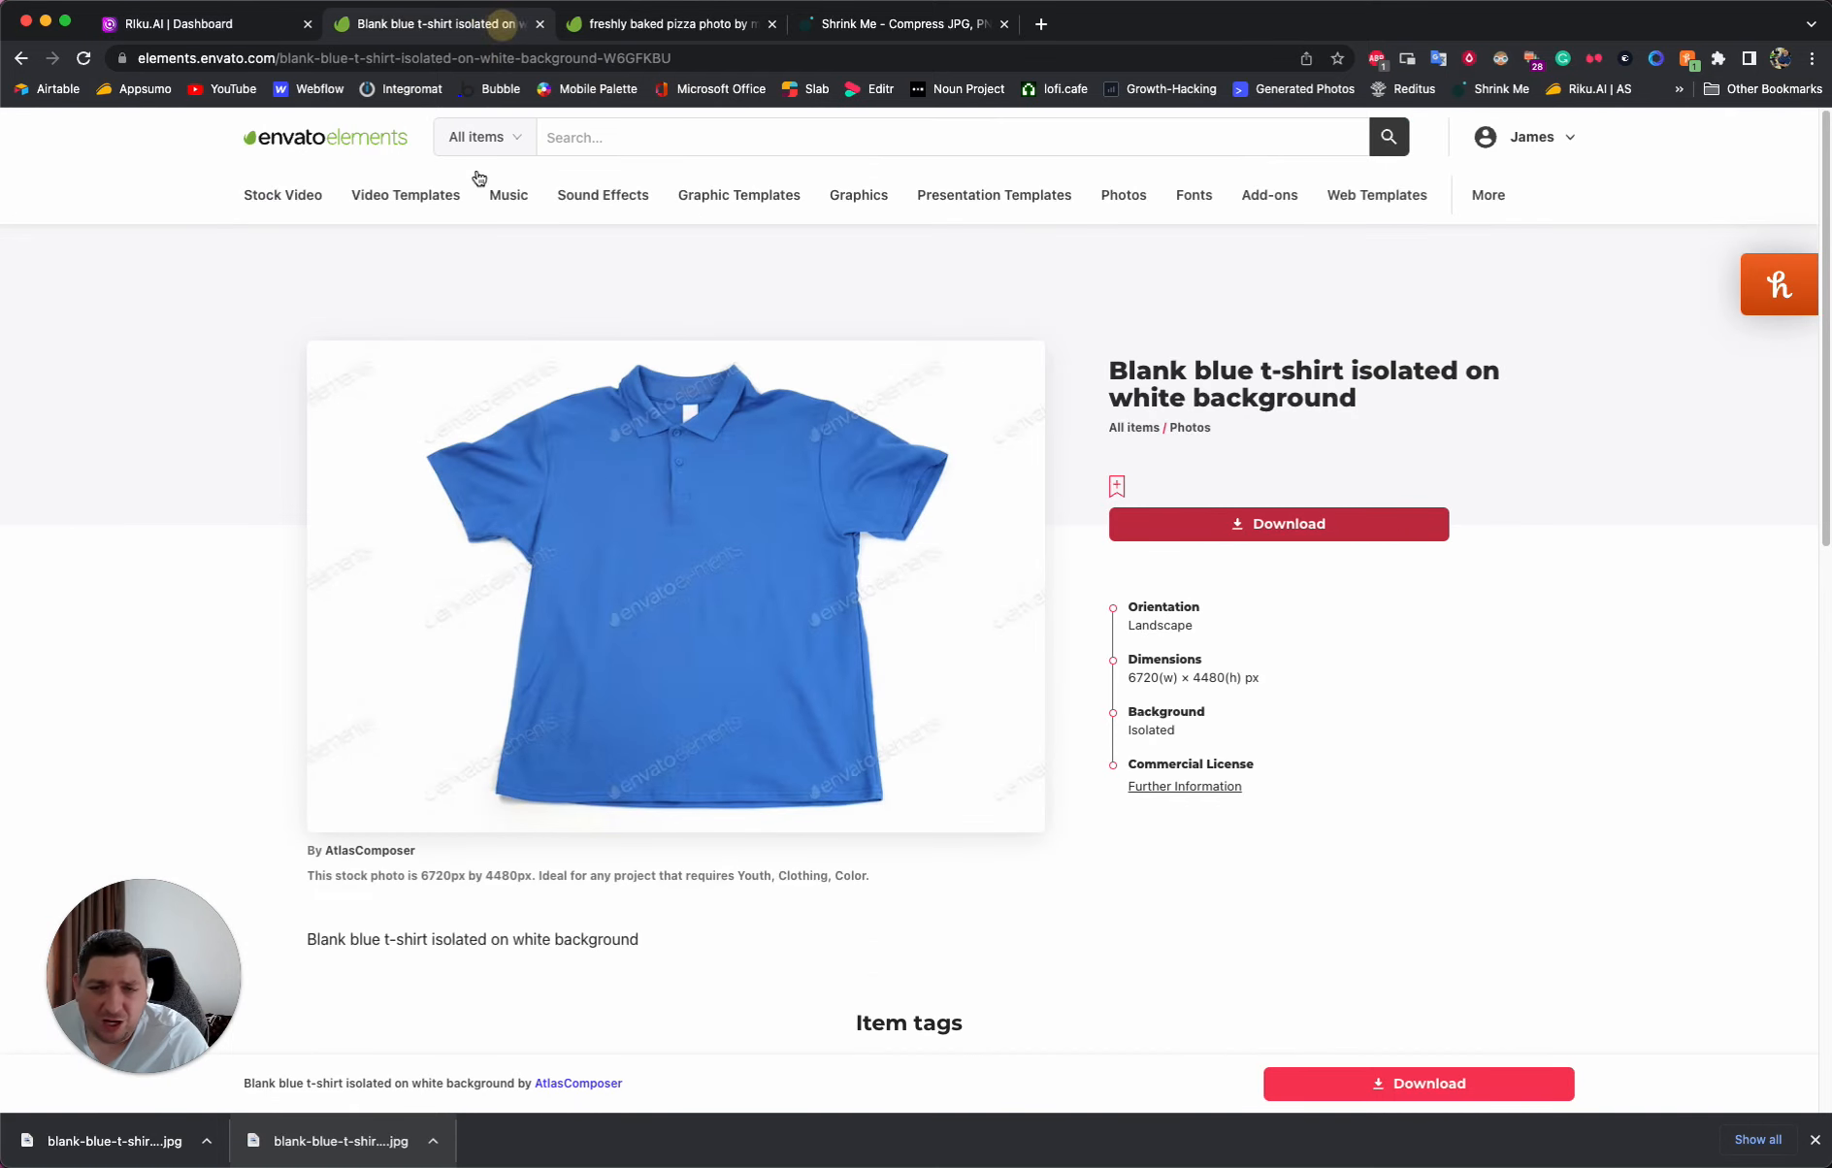
{"action": "left_click", "coordinate": [10, 61]}
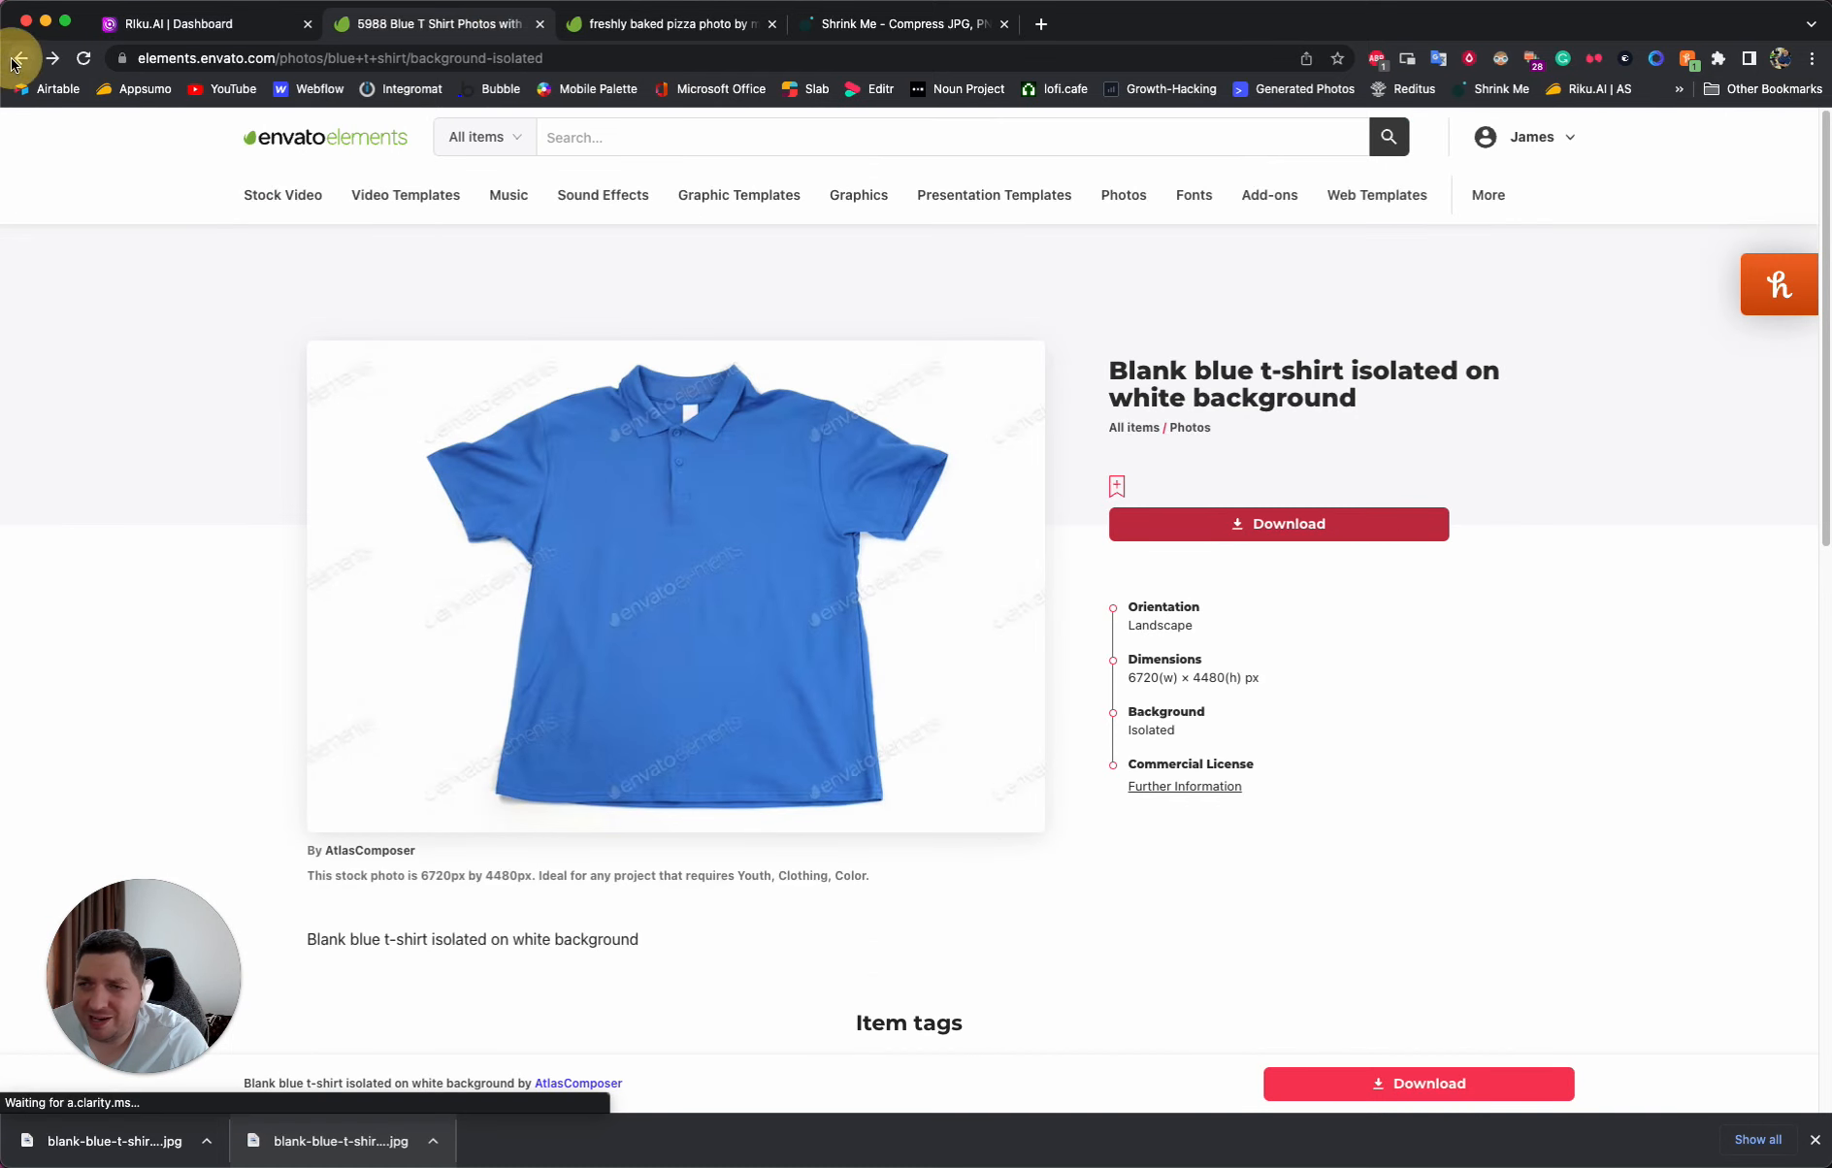
{"action": "scroll", "coordinate": [388, 795], "scroll_direction": "down", "scroll_amount": 5}
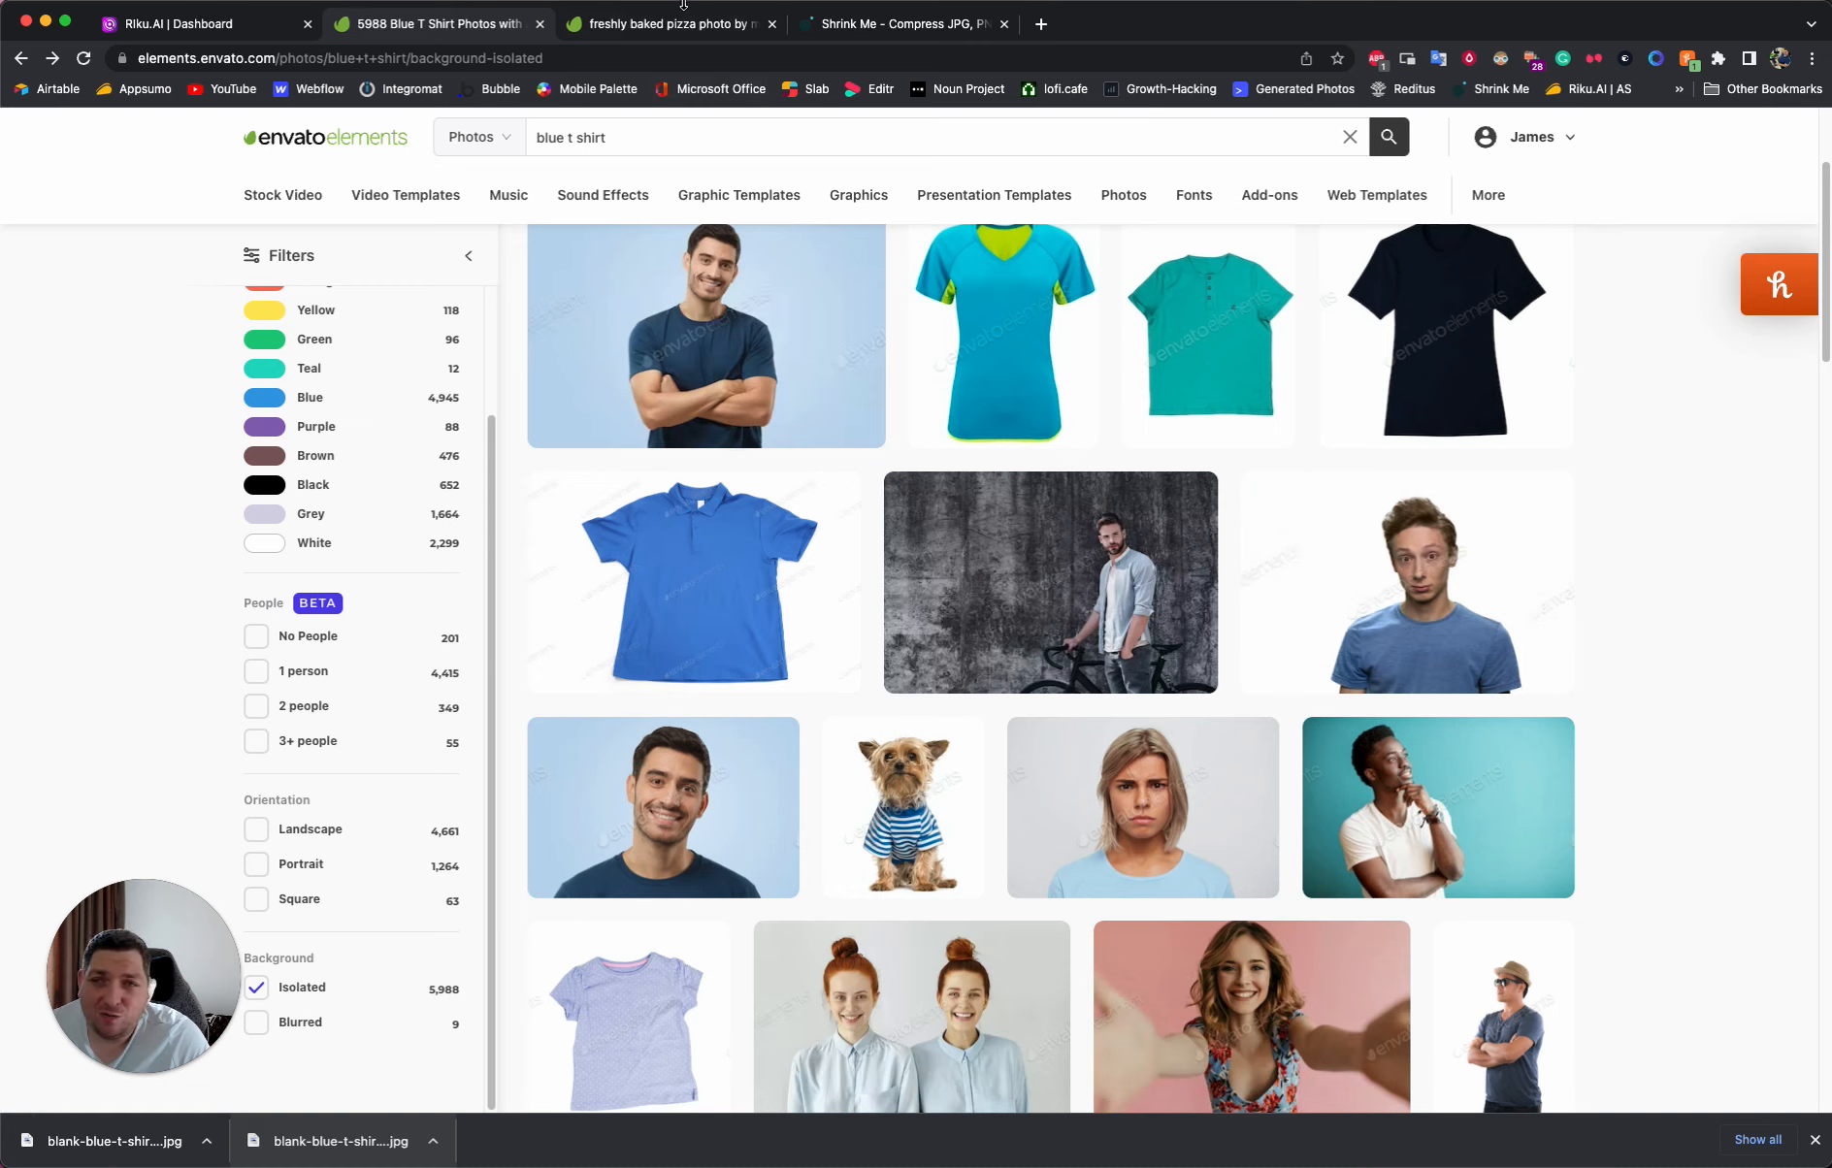
- Return to Riku.AI and review the available image technologies, including T-Shirt Design Diffusion, without changing the selection
{"action": "left_click", "coordinate": [265, 39]}
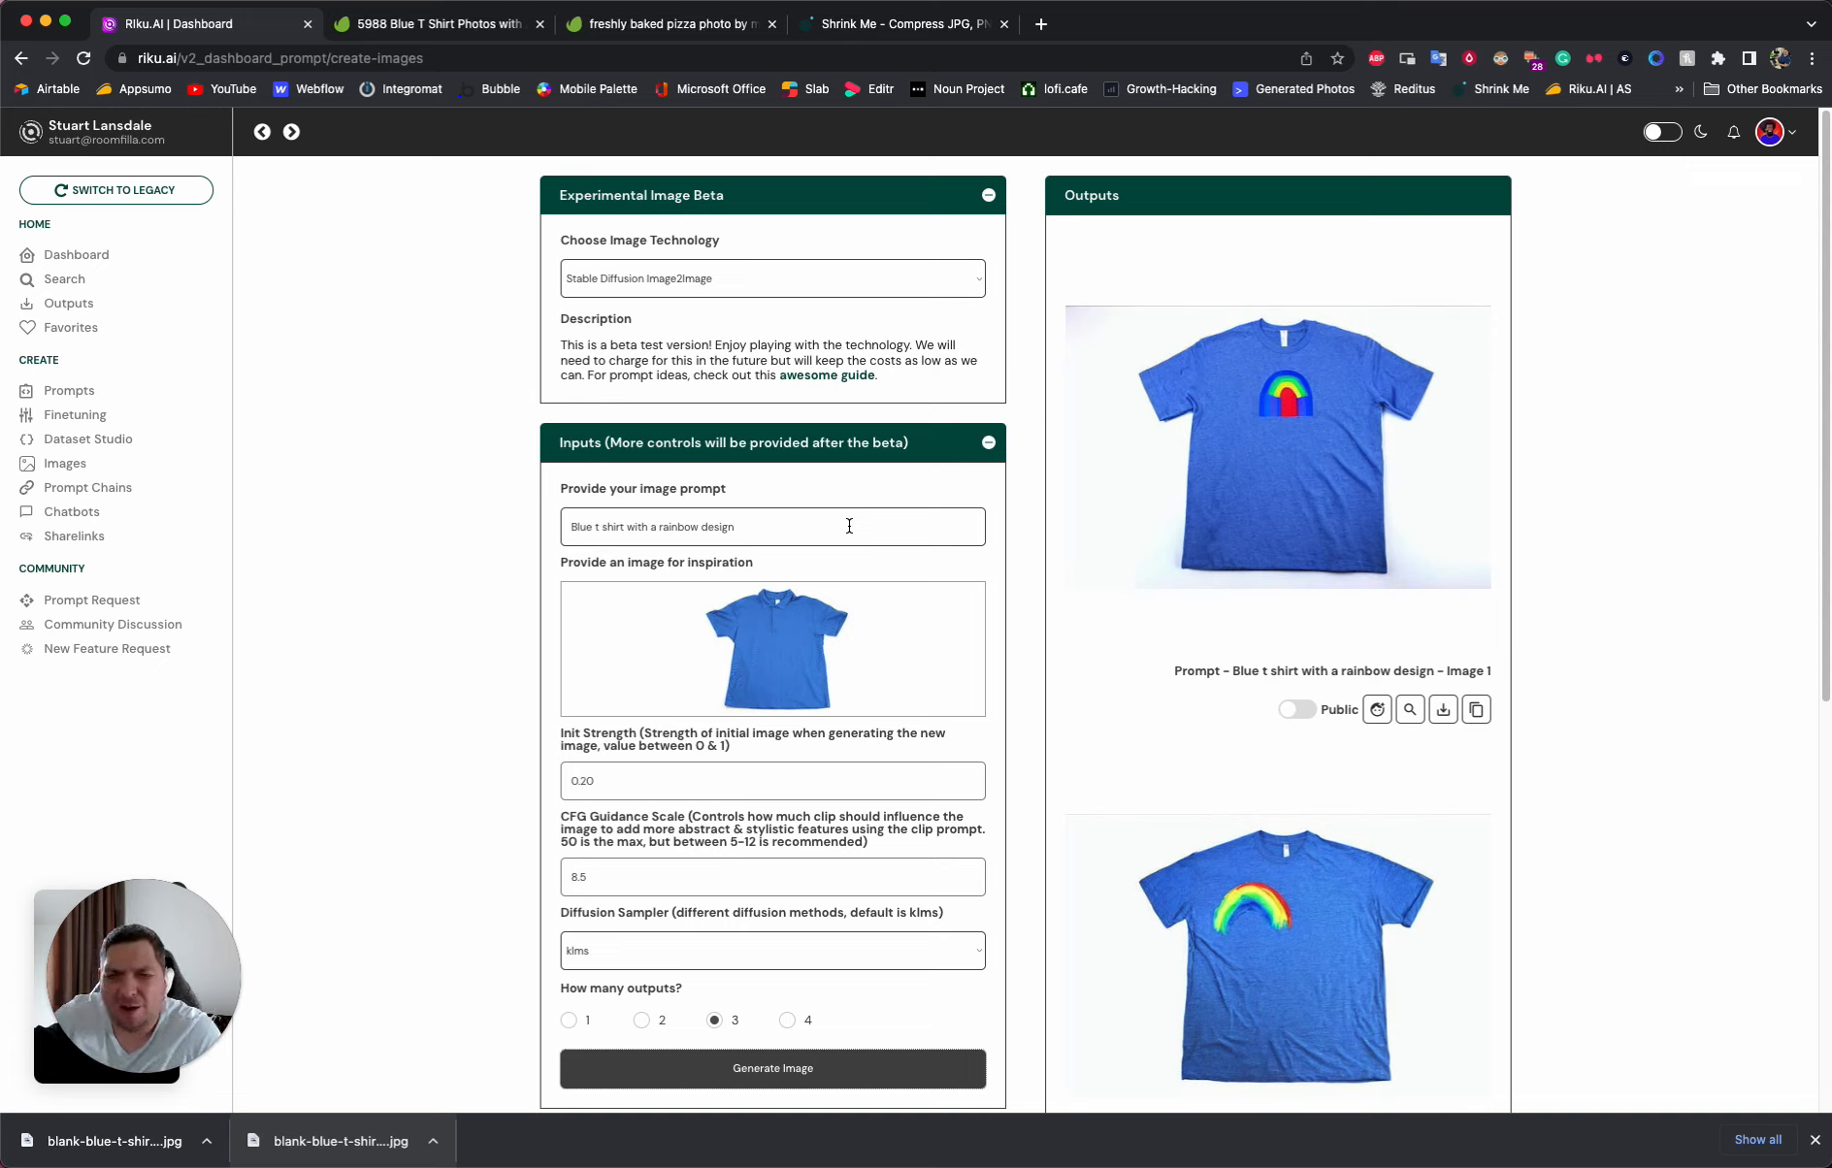
{"action": "left_click", "coordinate": [761, 283]}
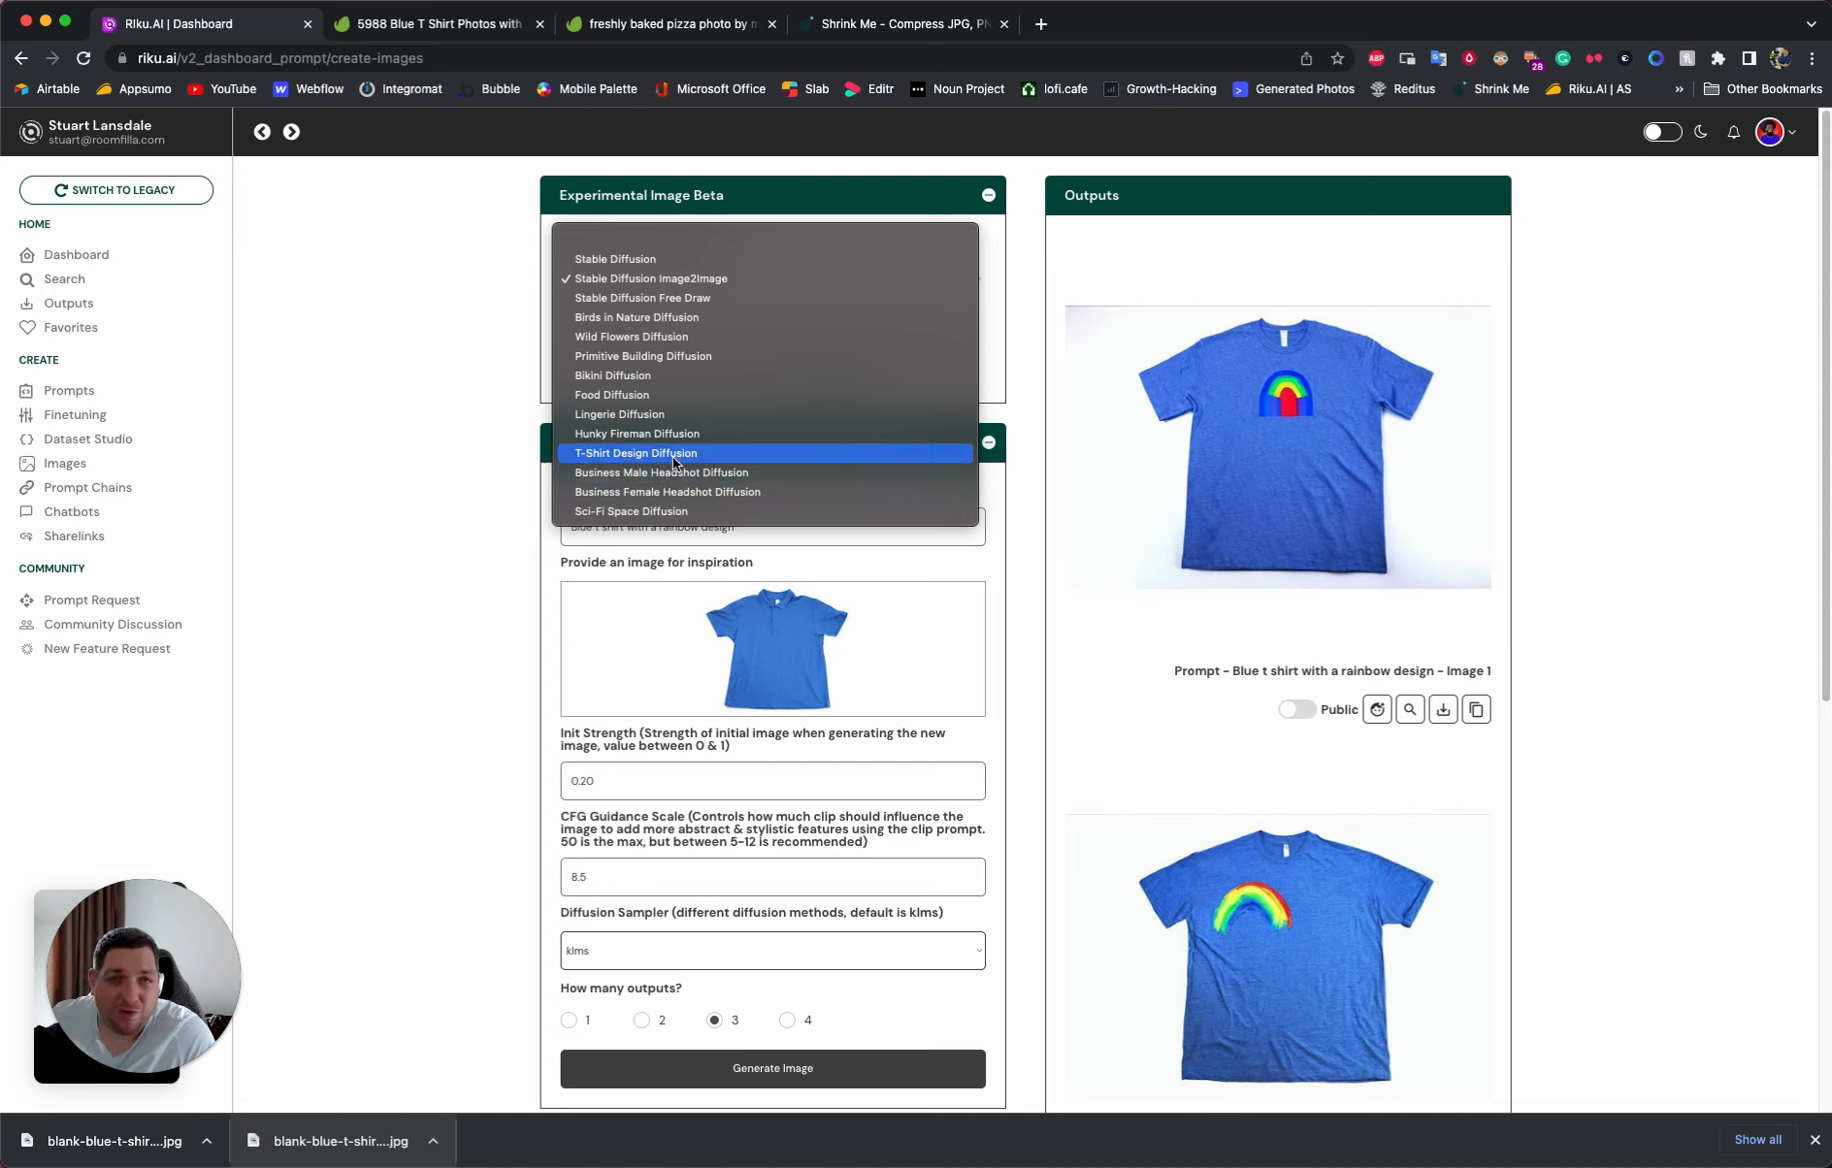
{"action": "left_click", "coordinate": [473, 456]}
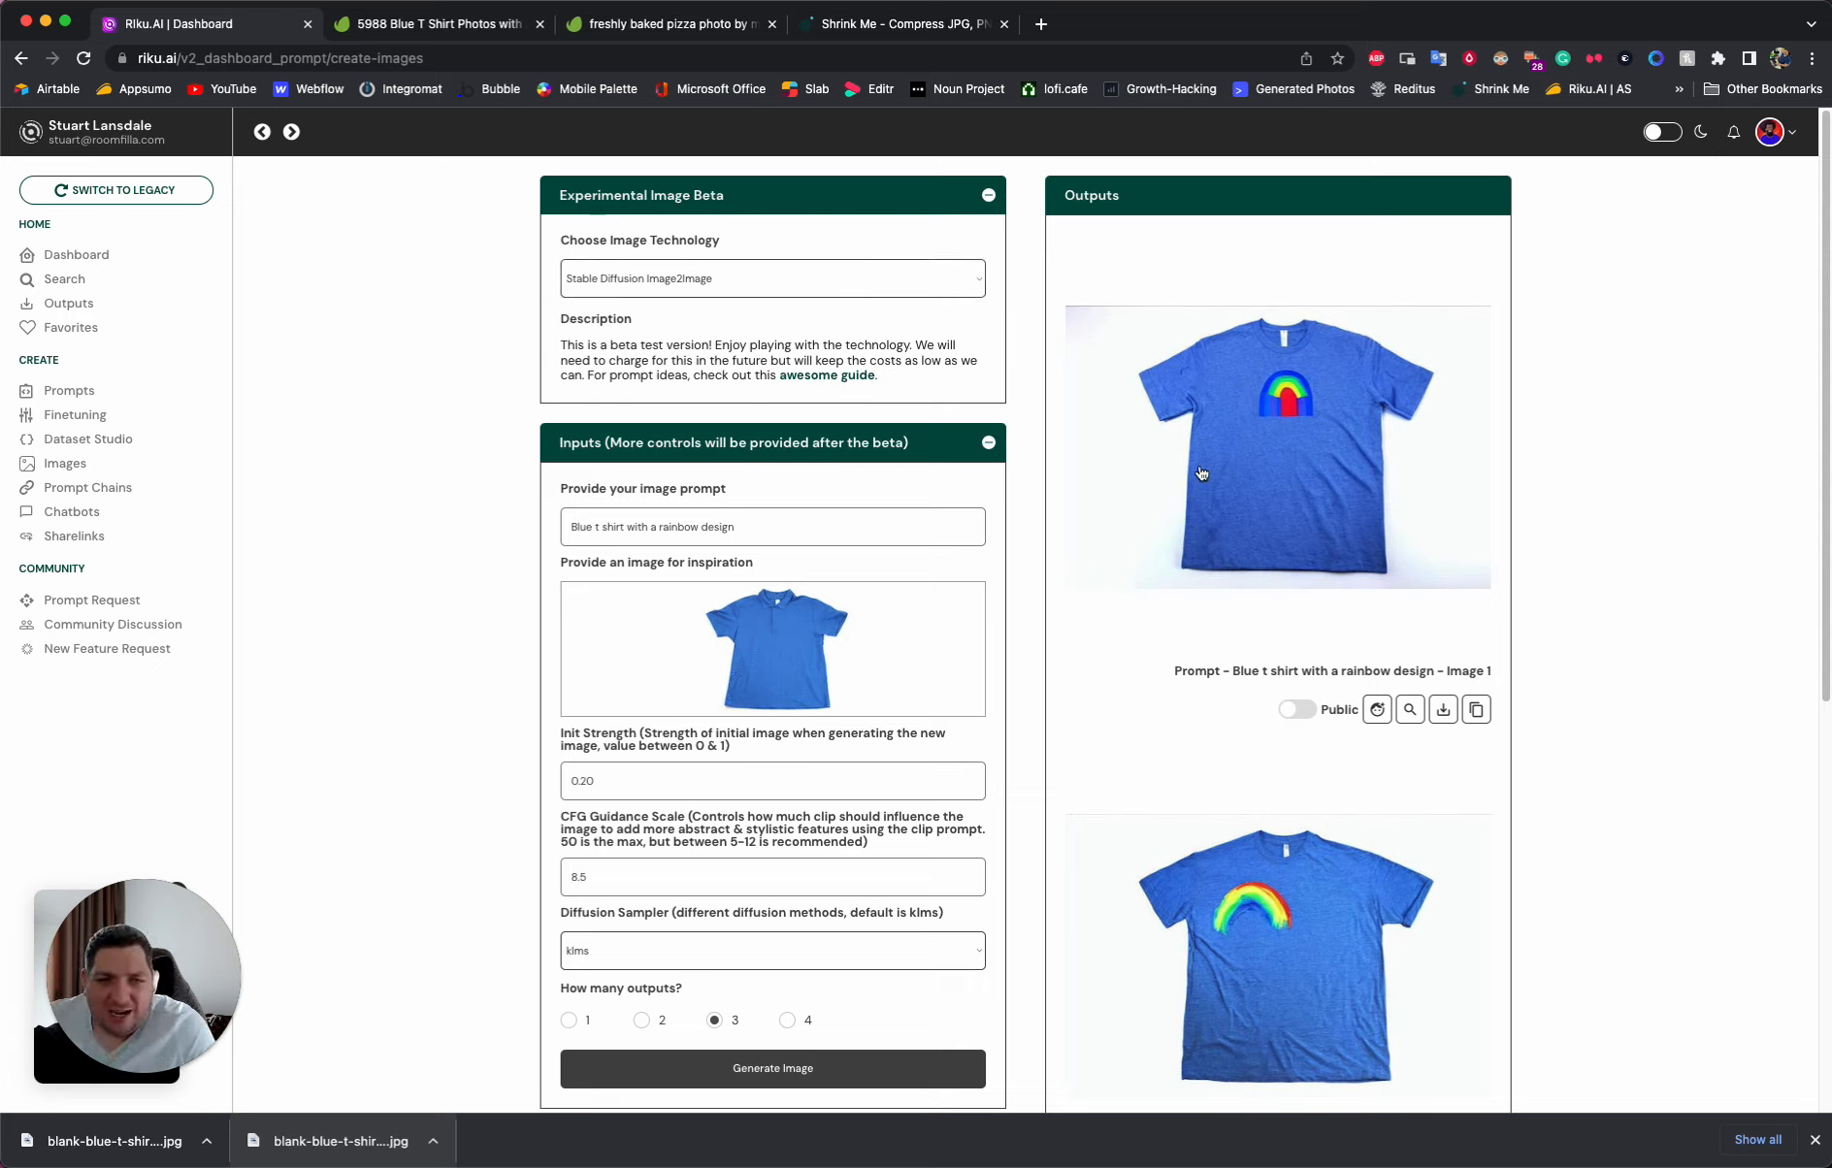
- Examine the generated blue t-shirt images and compare their rainbow designs
{"action": "scroll", "coordinate": [1203, 477], "scroll_direction": "down", "scroll_amount": 1}
{"action": "scroll", "coordinate": [1203, 477], "scroll_direction": "down", "scroll_amount": 1}
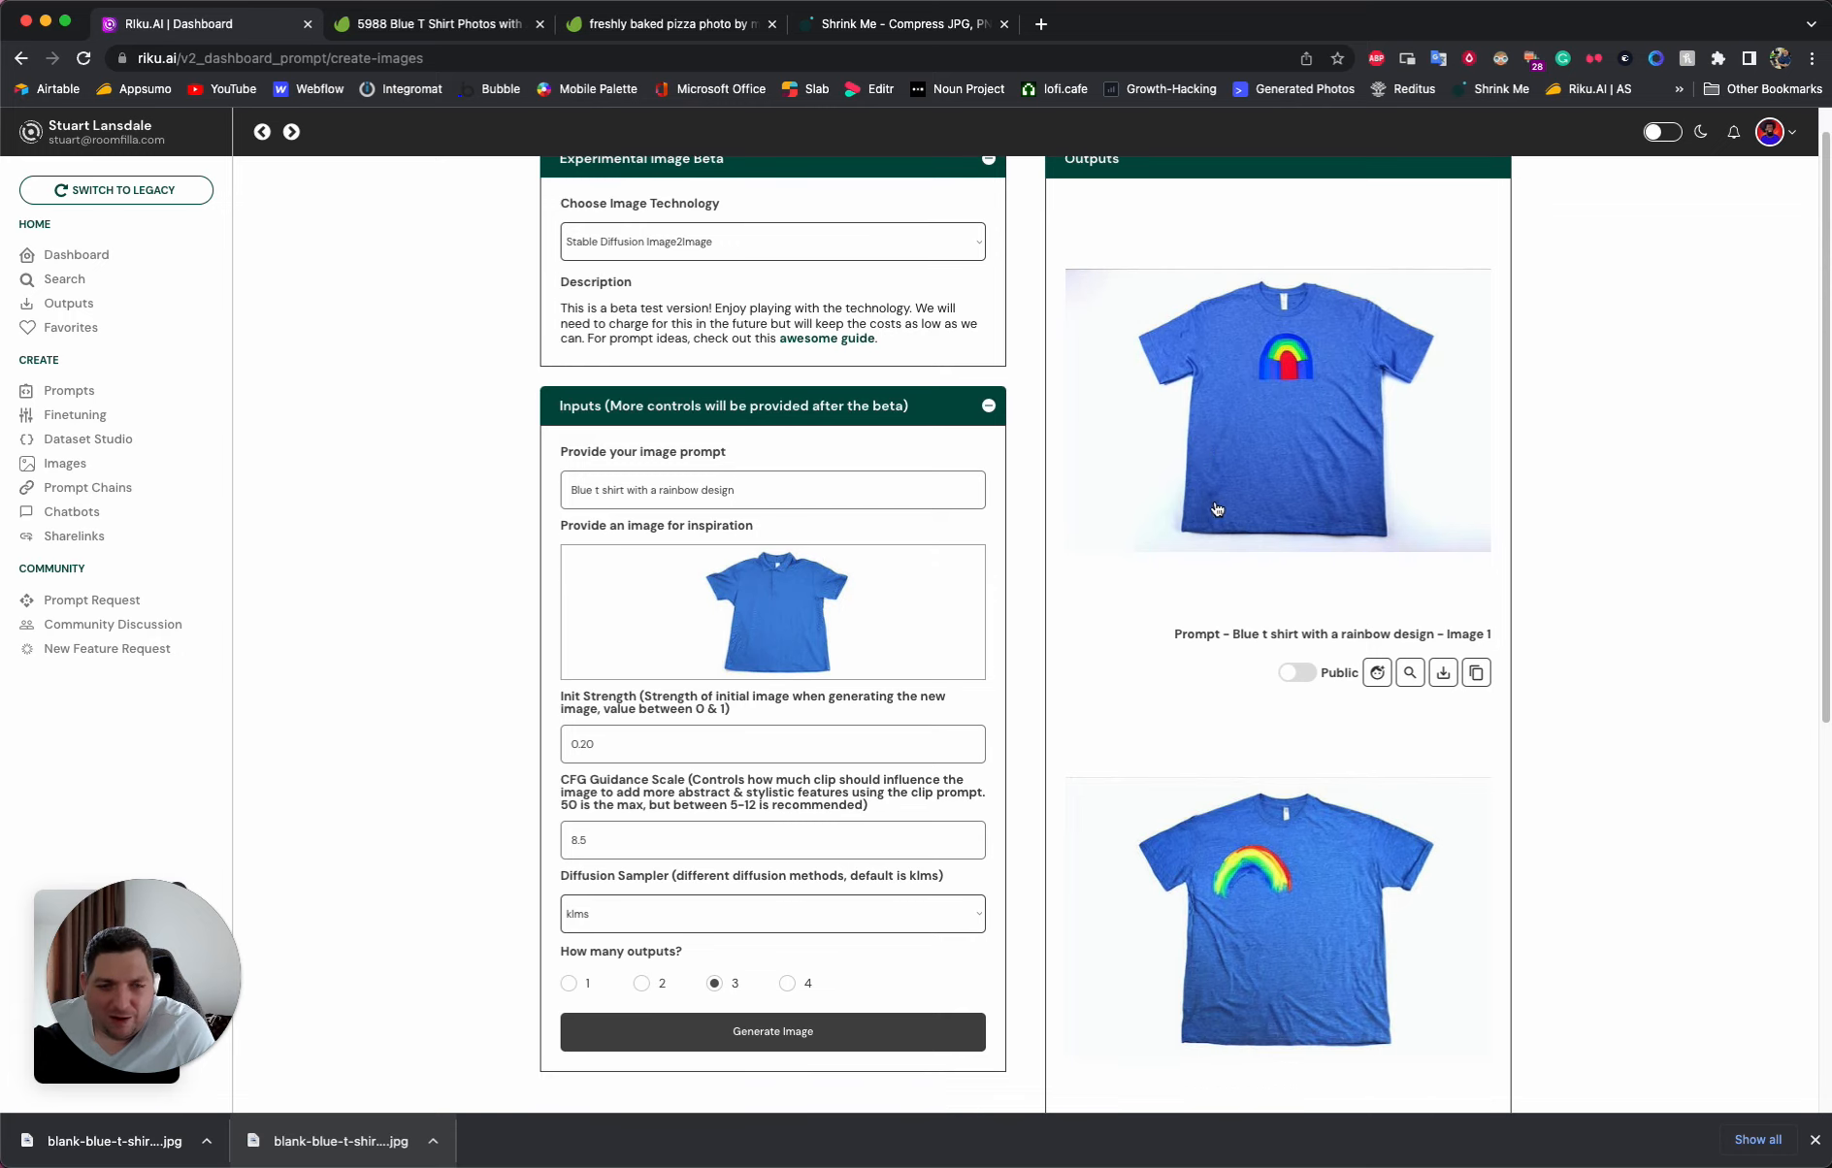
{"action": "scroll", "coordinate": [1217, 510], "scroll_direction": "down", "scroll_amount": 5}
{"action": "scroll", "coordinate": [1225, 601], "scroll_direction": "down", "scroll_amount": 5}
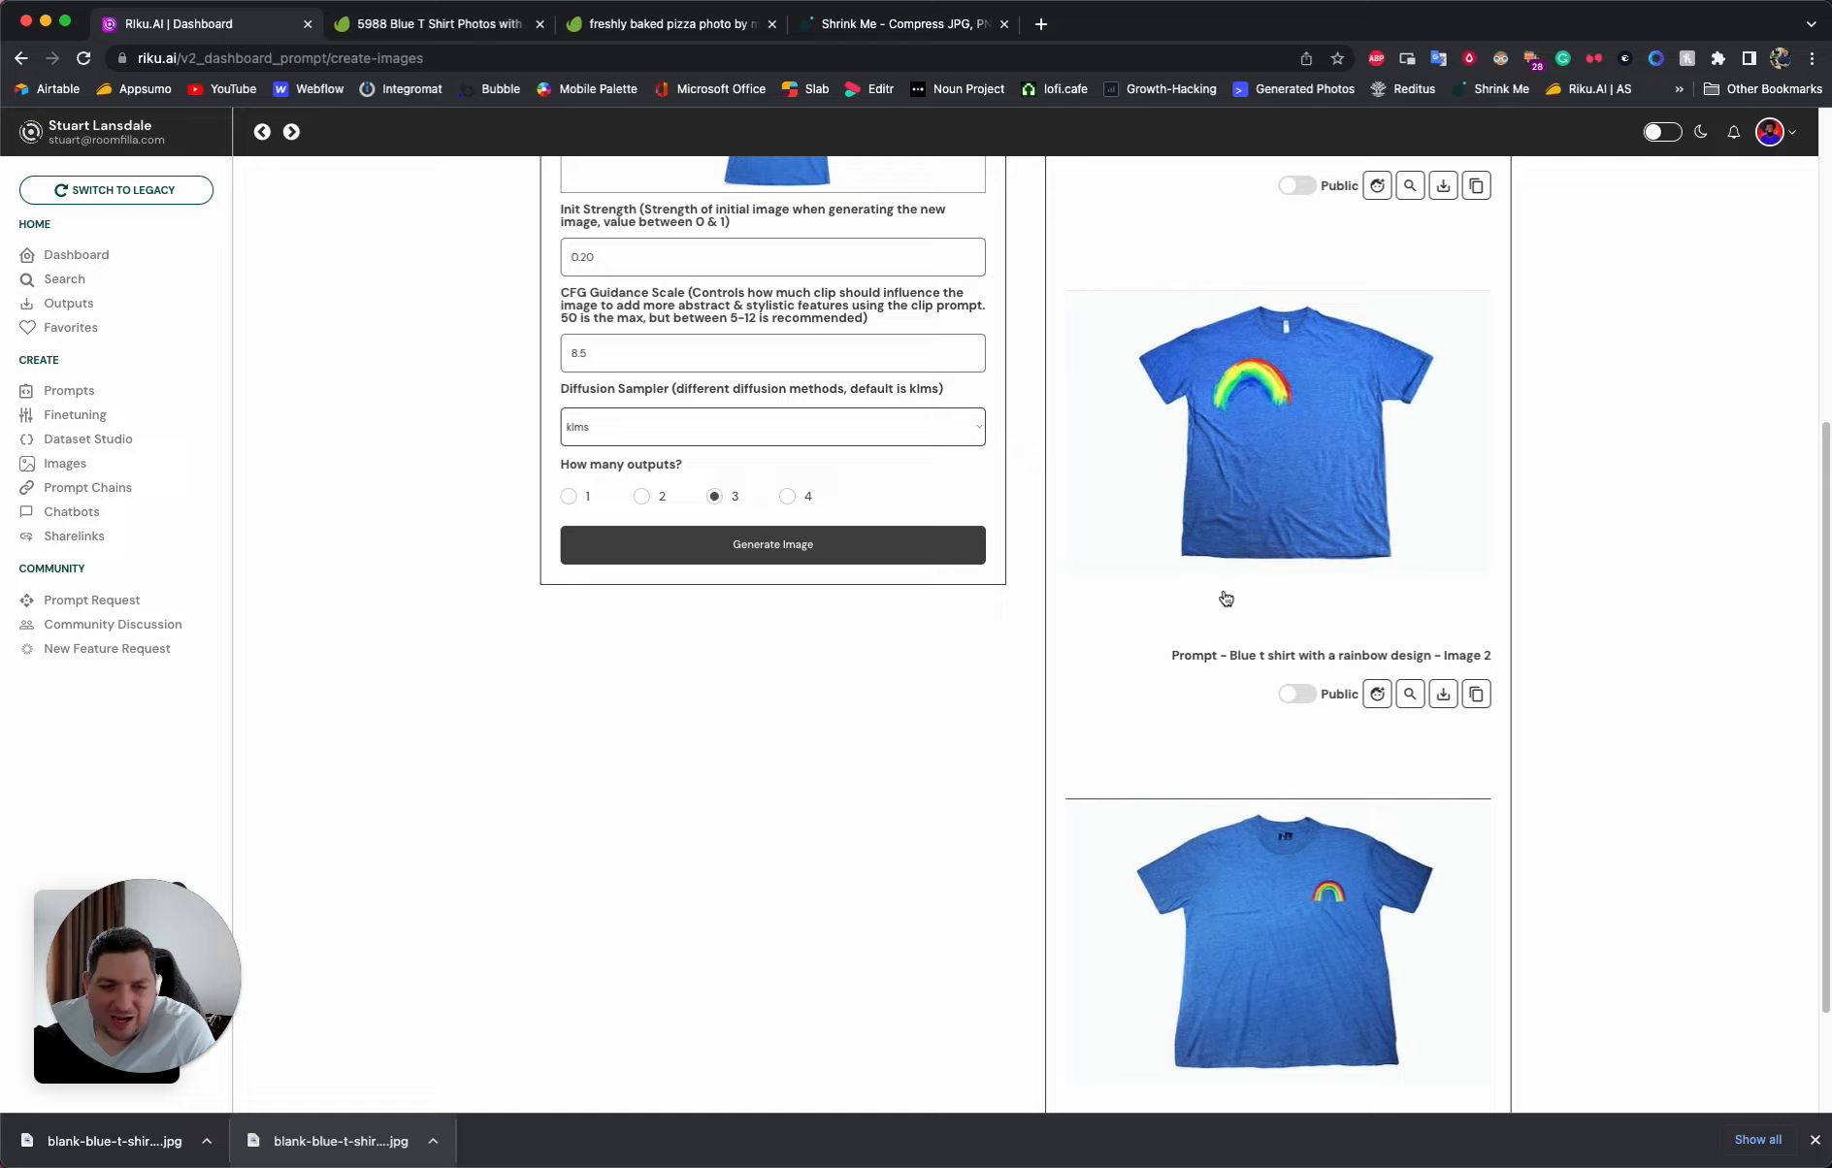
- View enlarged versions of the second and third generated rainbow t-shirt images
{"action": "left_click", "coordinate": [1259, 463]}
{"action": "left_click", "coordinate": [1577, 534]}
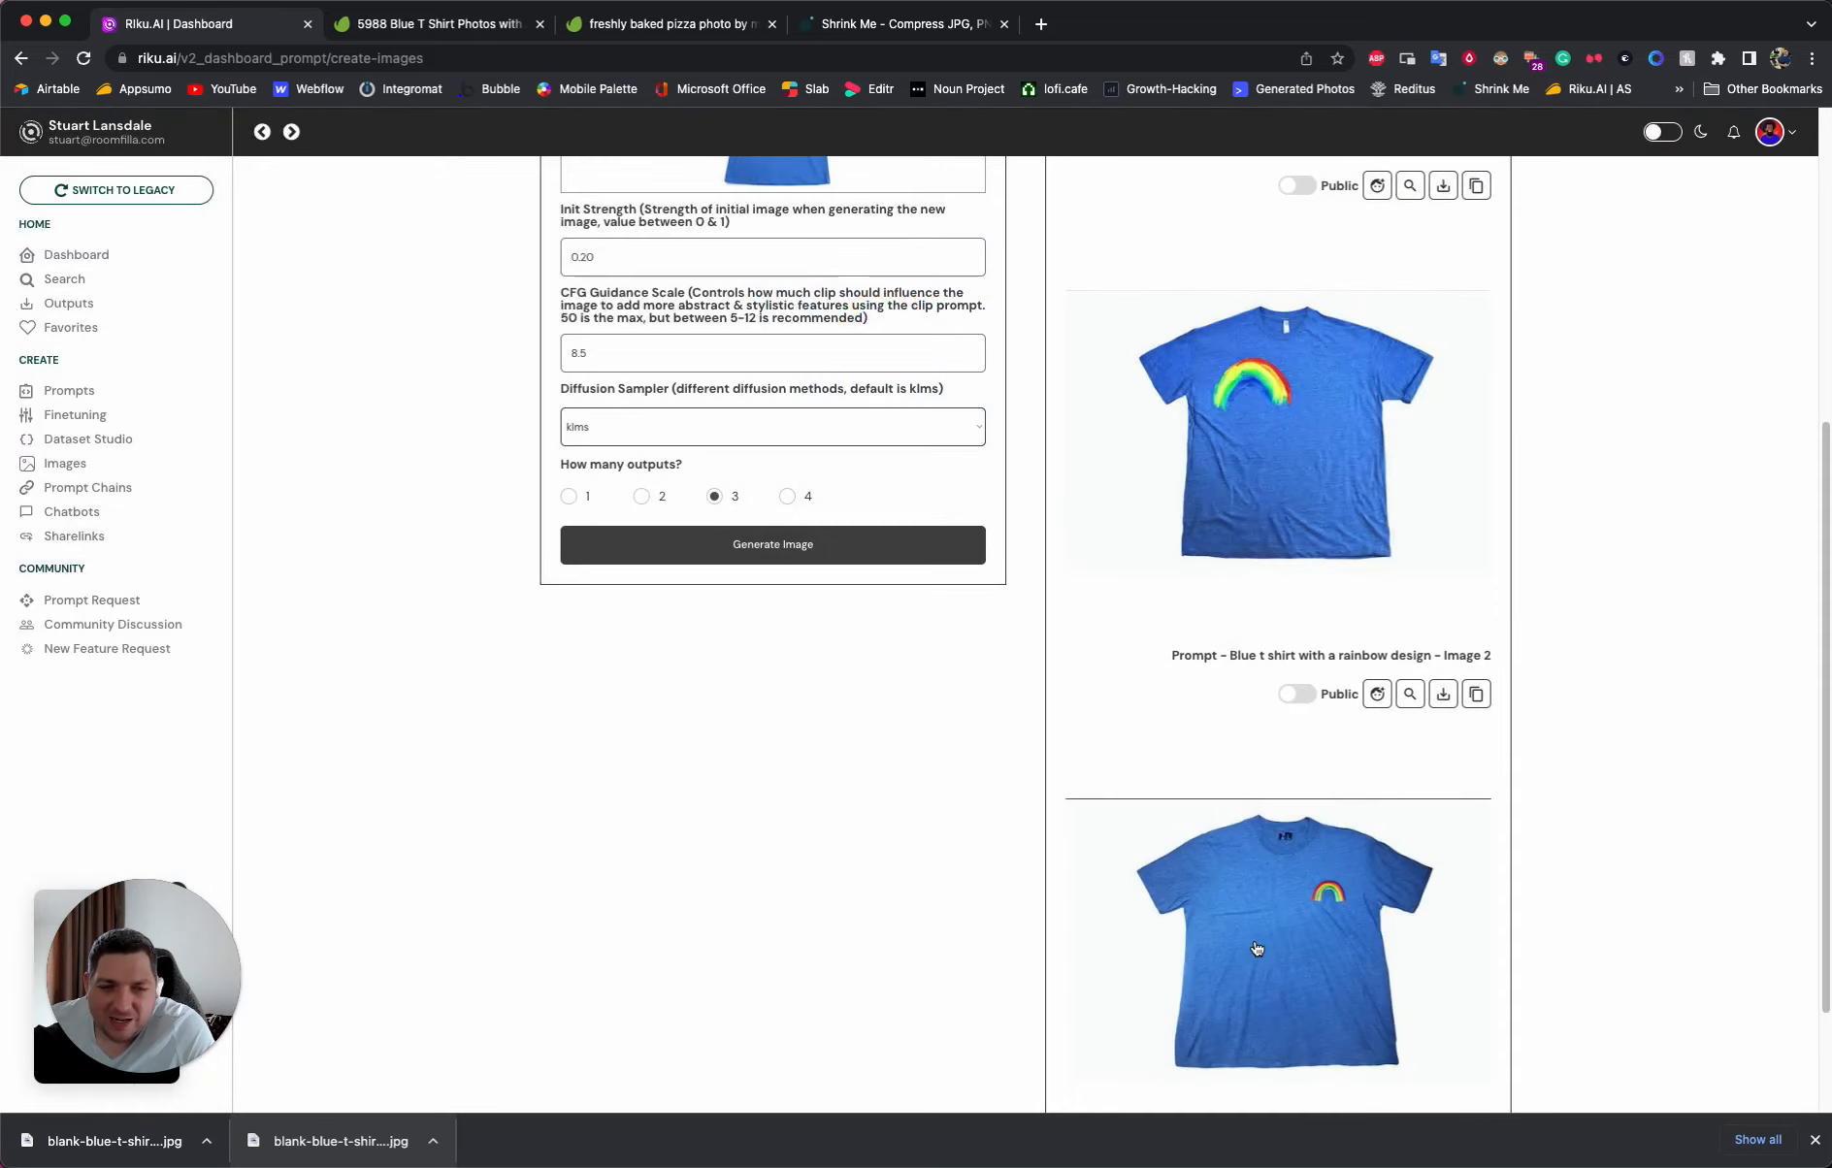
{"action": "left_click", "coordinate": [1295, 917]}
{"action": "left_click", "coordinate": [940, 706]}
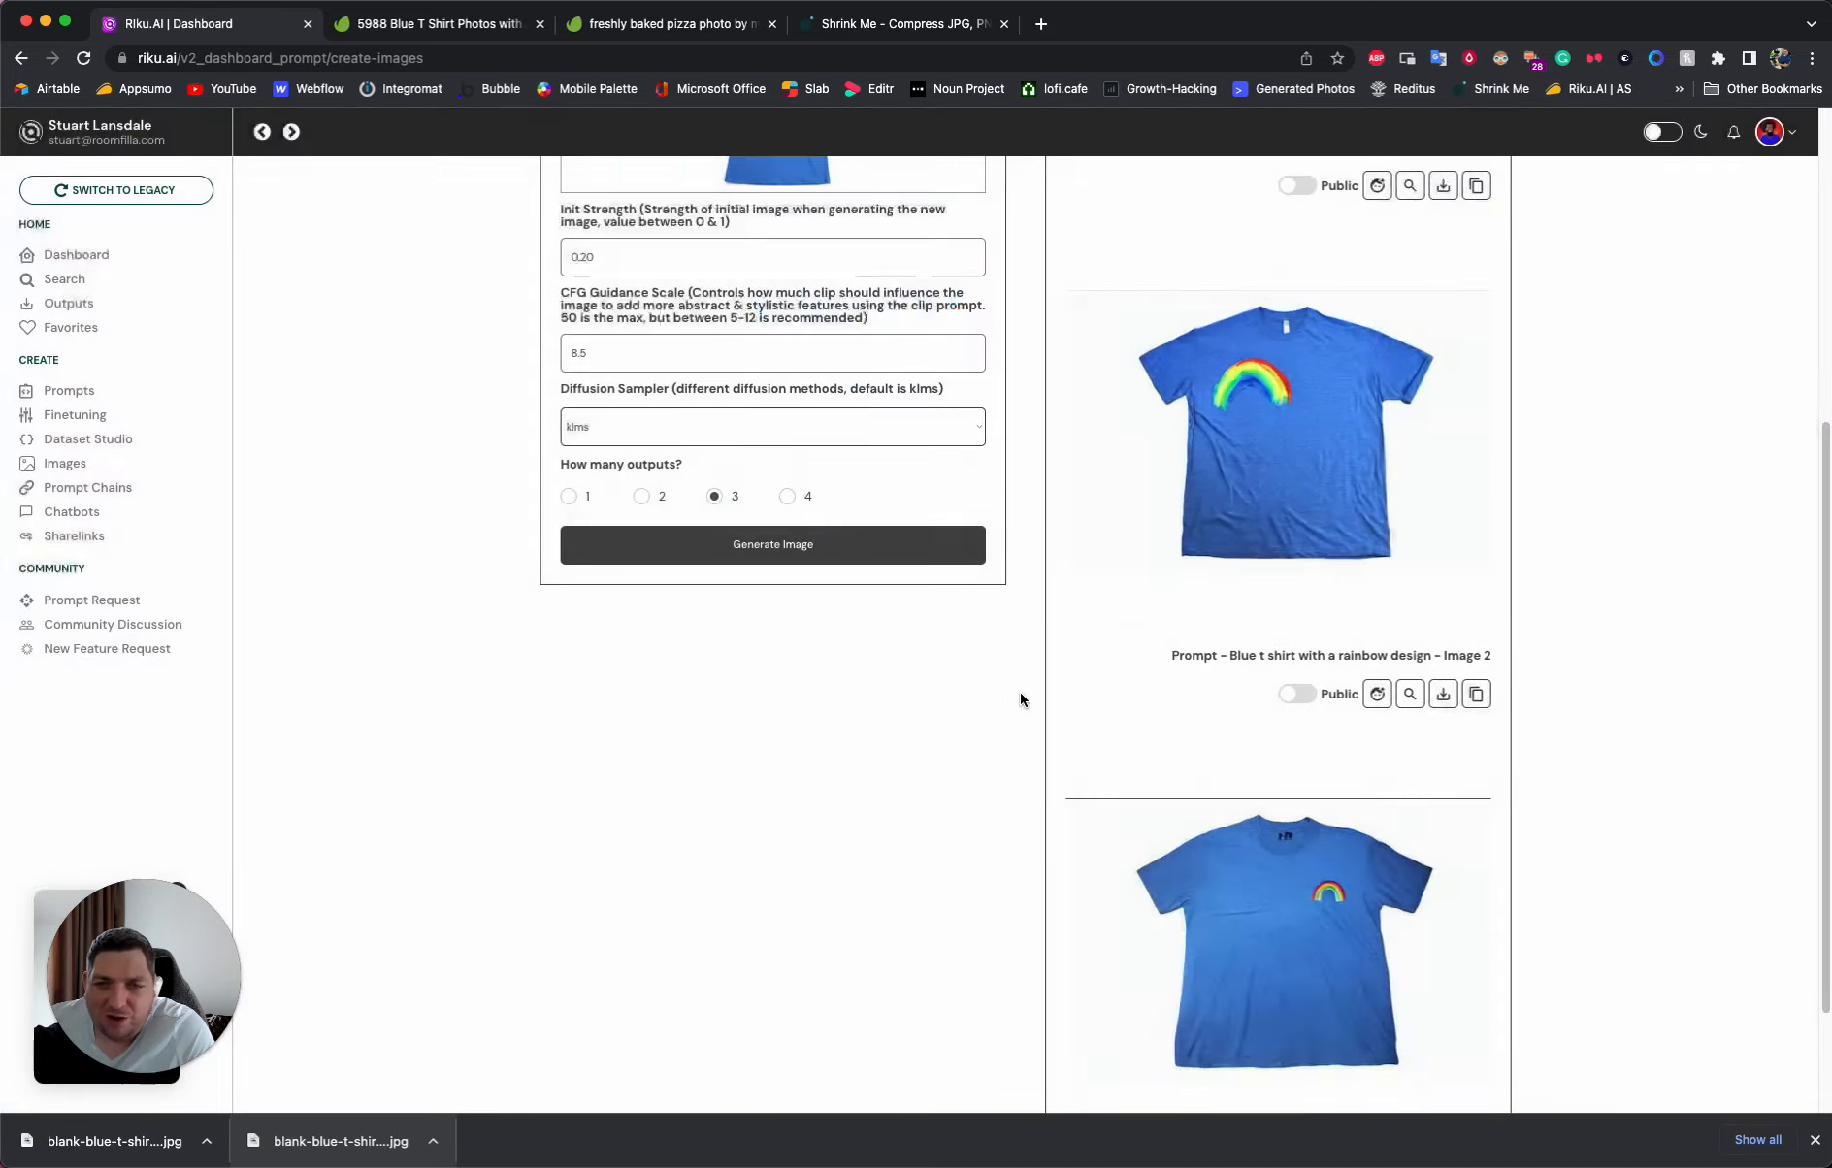
{"action": "scroll", "coordinate": [1022, 698], "scroll_direction": "up", "scroll_amount": 10}
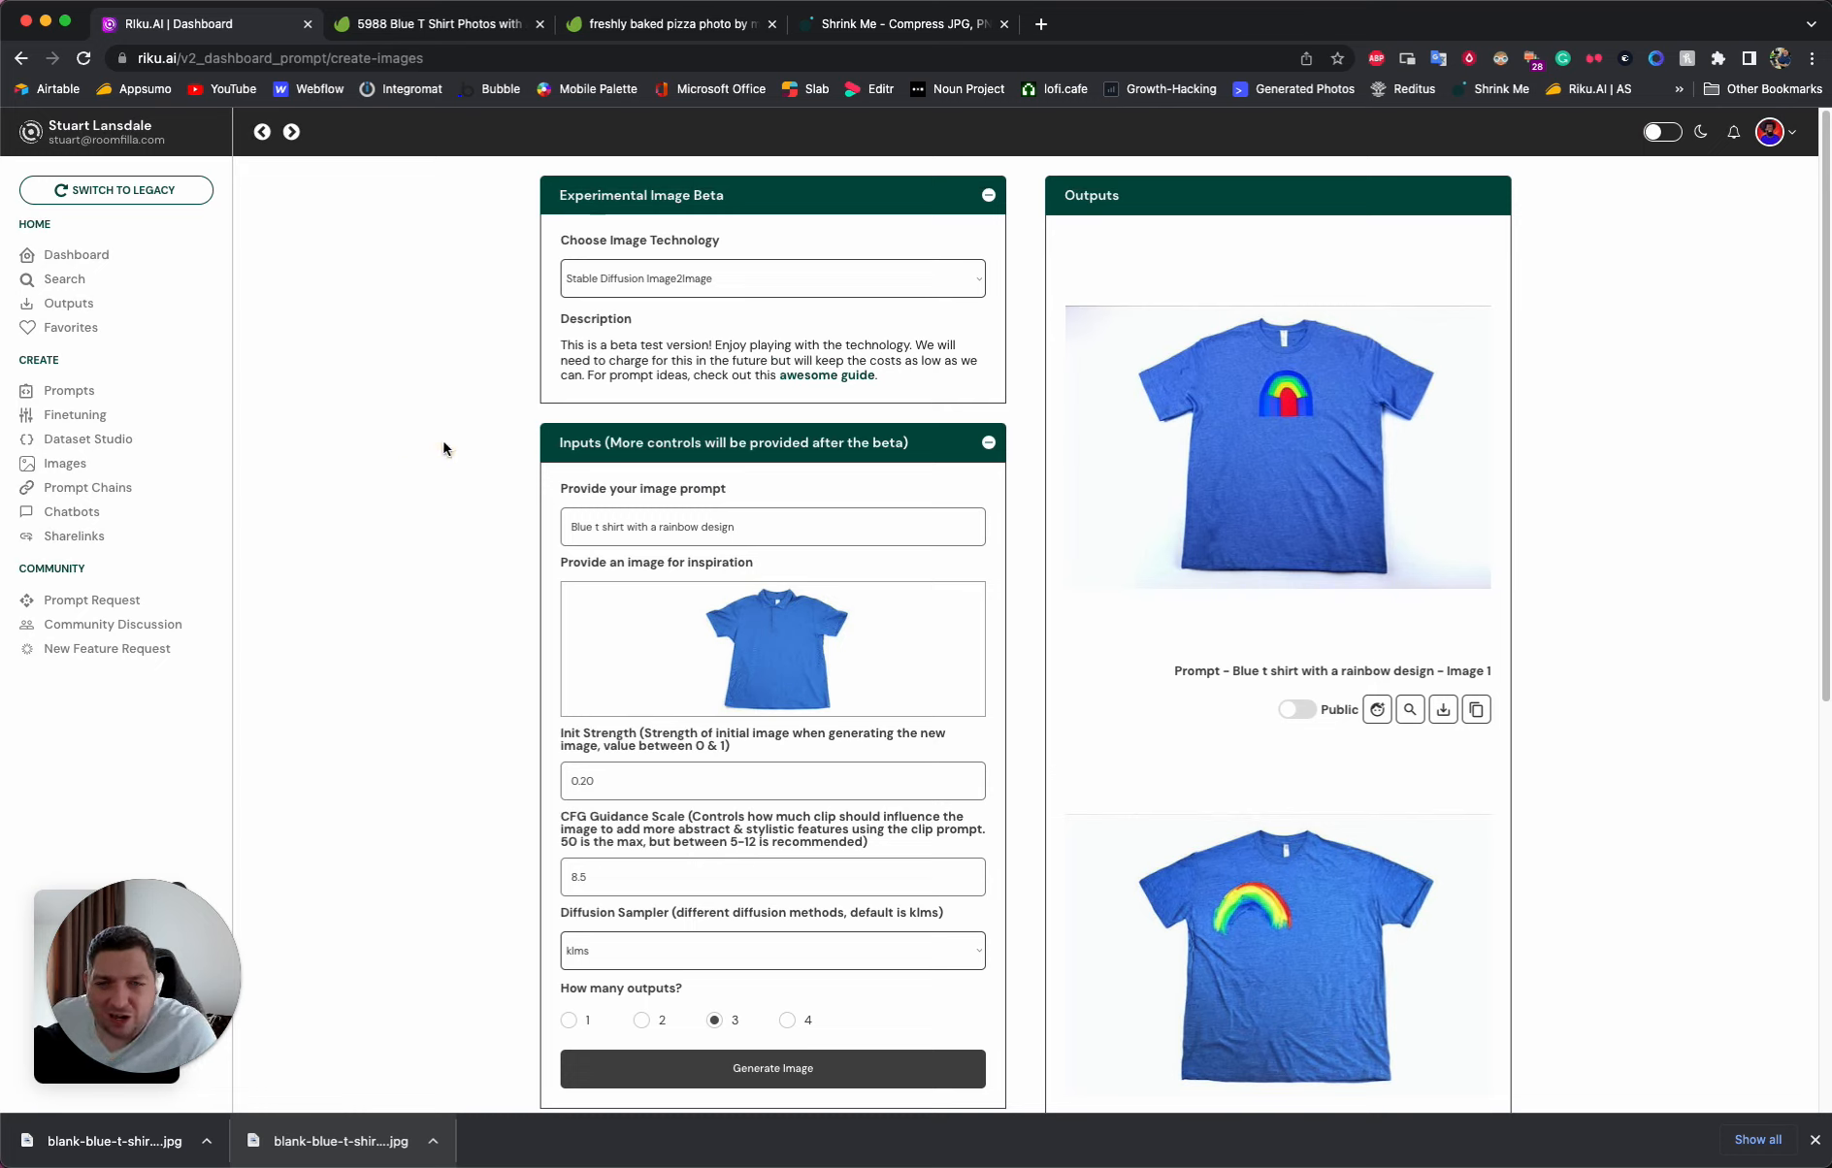
- Switch the image technology from Stable Diffusion Image2Image to plain Stable Diffusion
{"action": "left_click", "coordinate": [694, 284]}
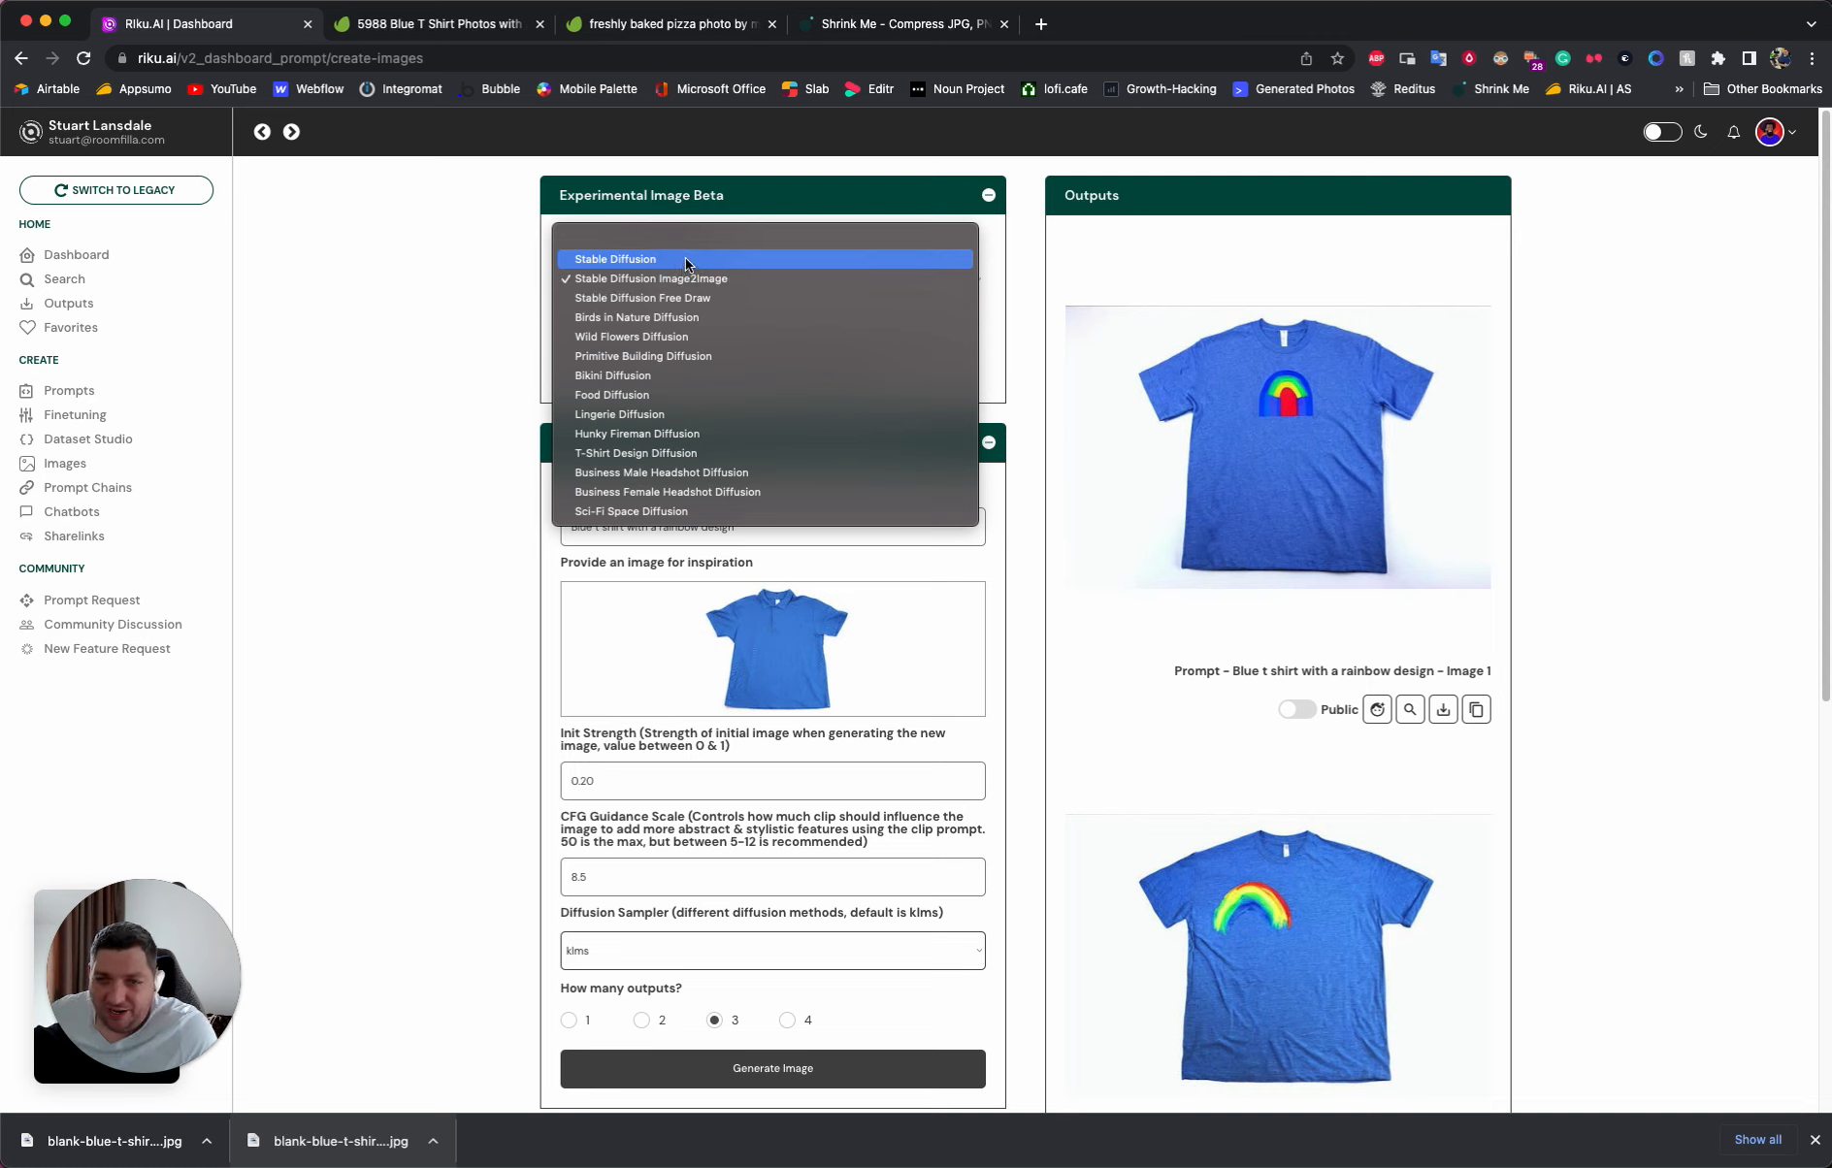
{"action": "left_click", "coordinate": [686, 258]}
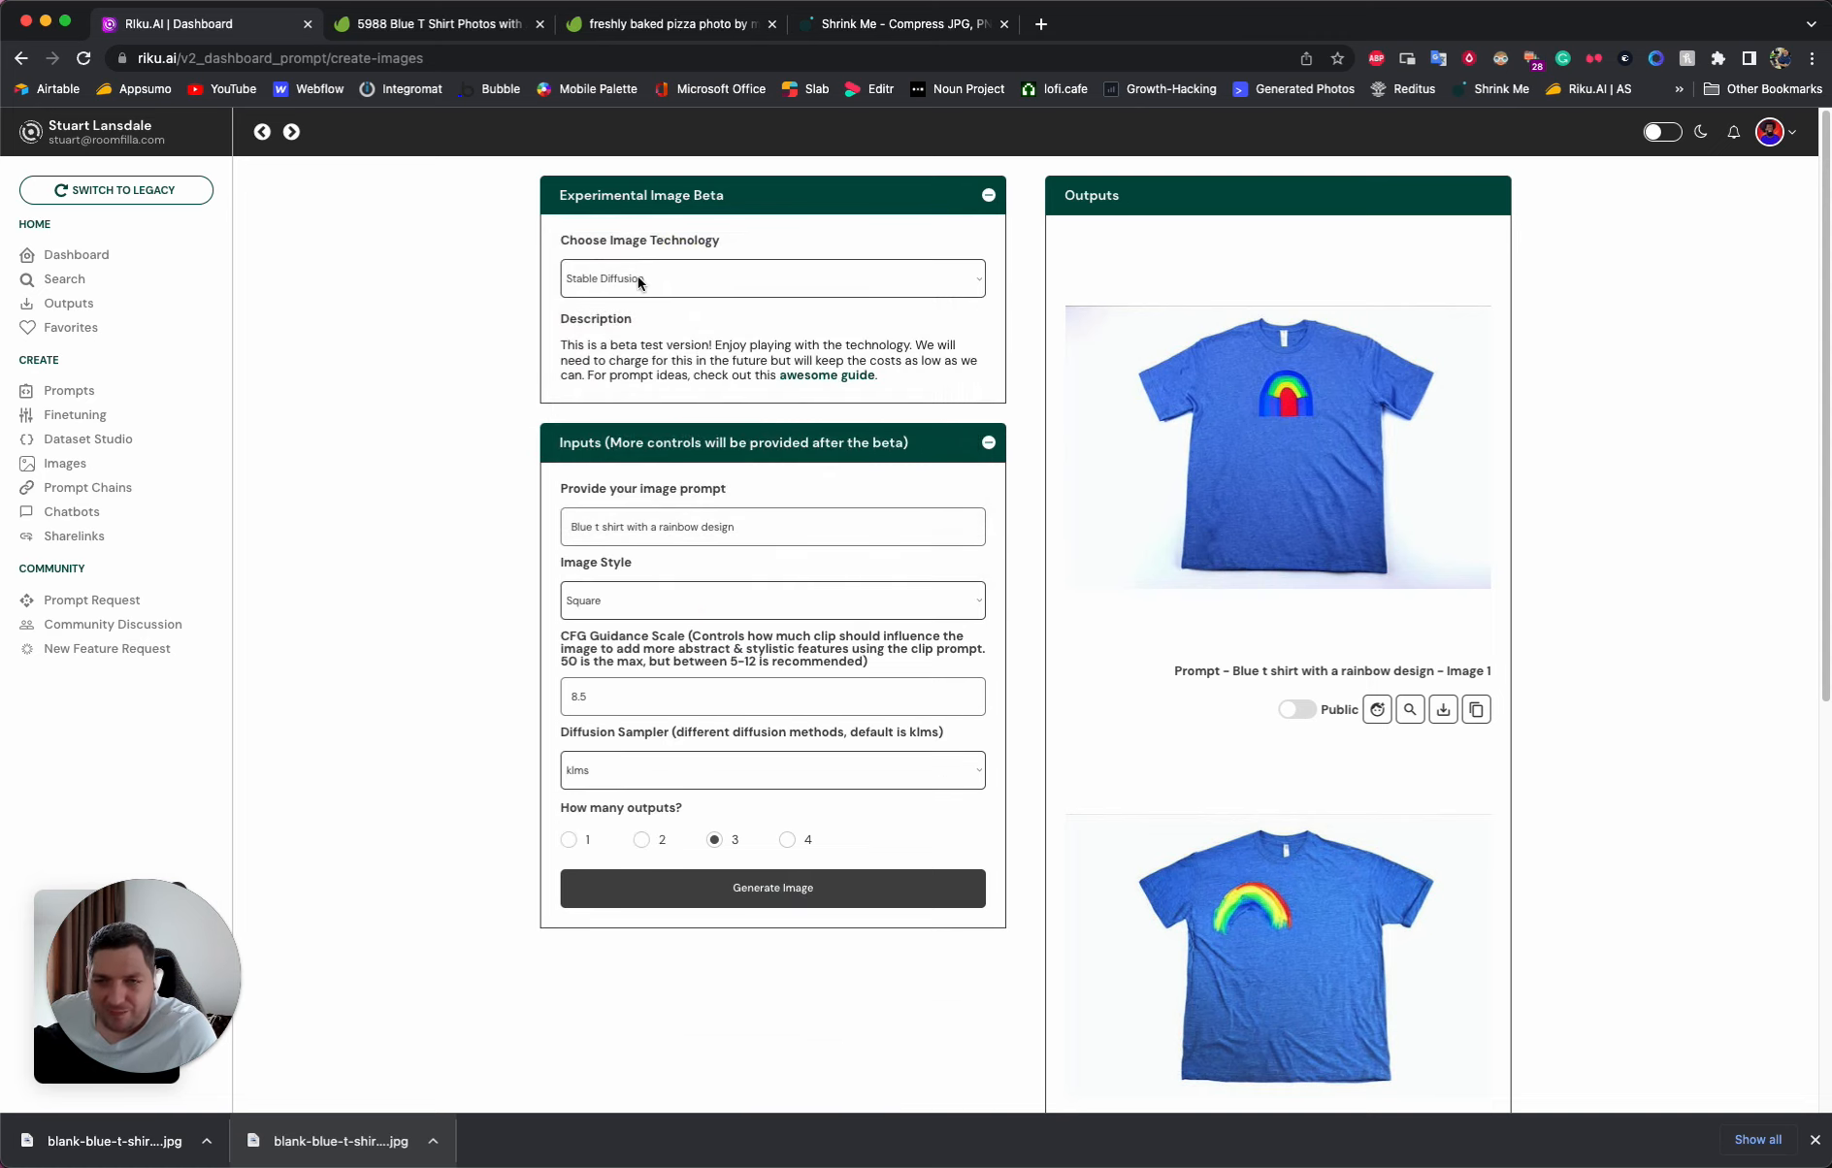
{"action": "left_click", "coordinate": [492, 384]}
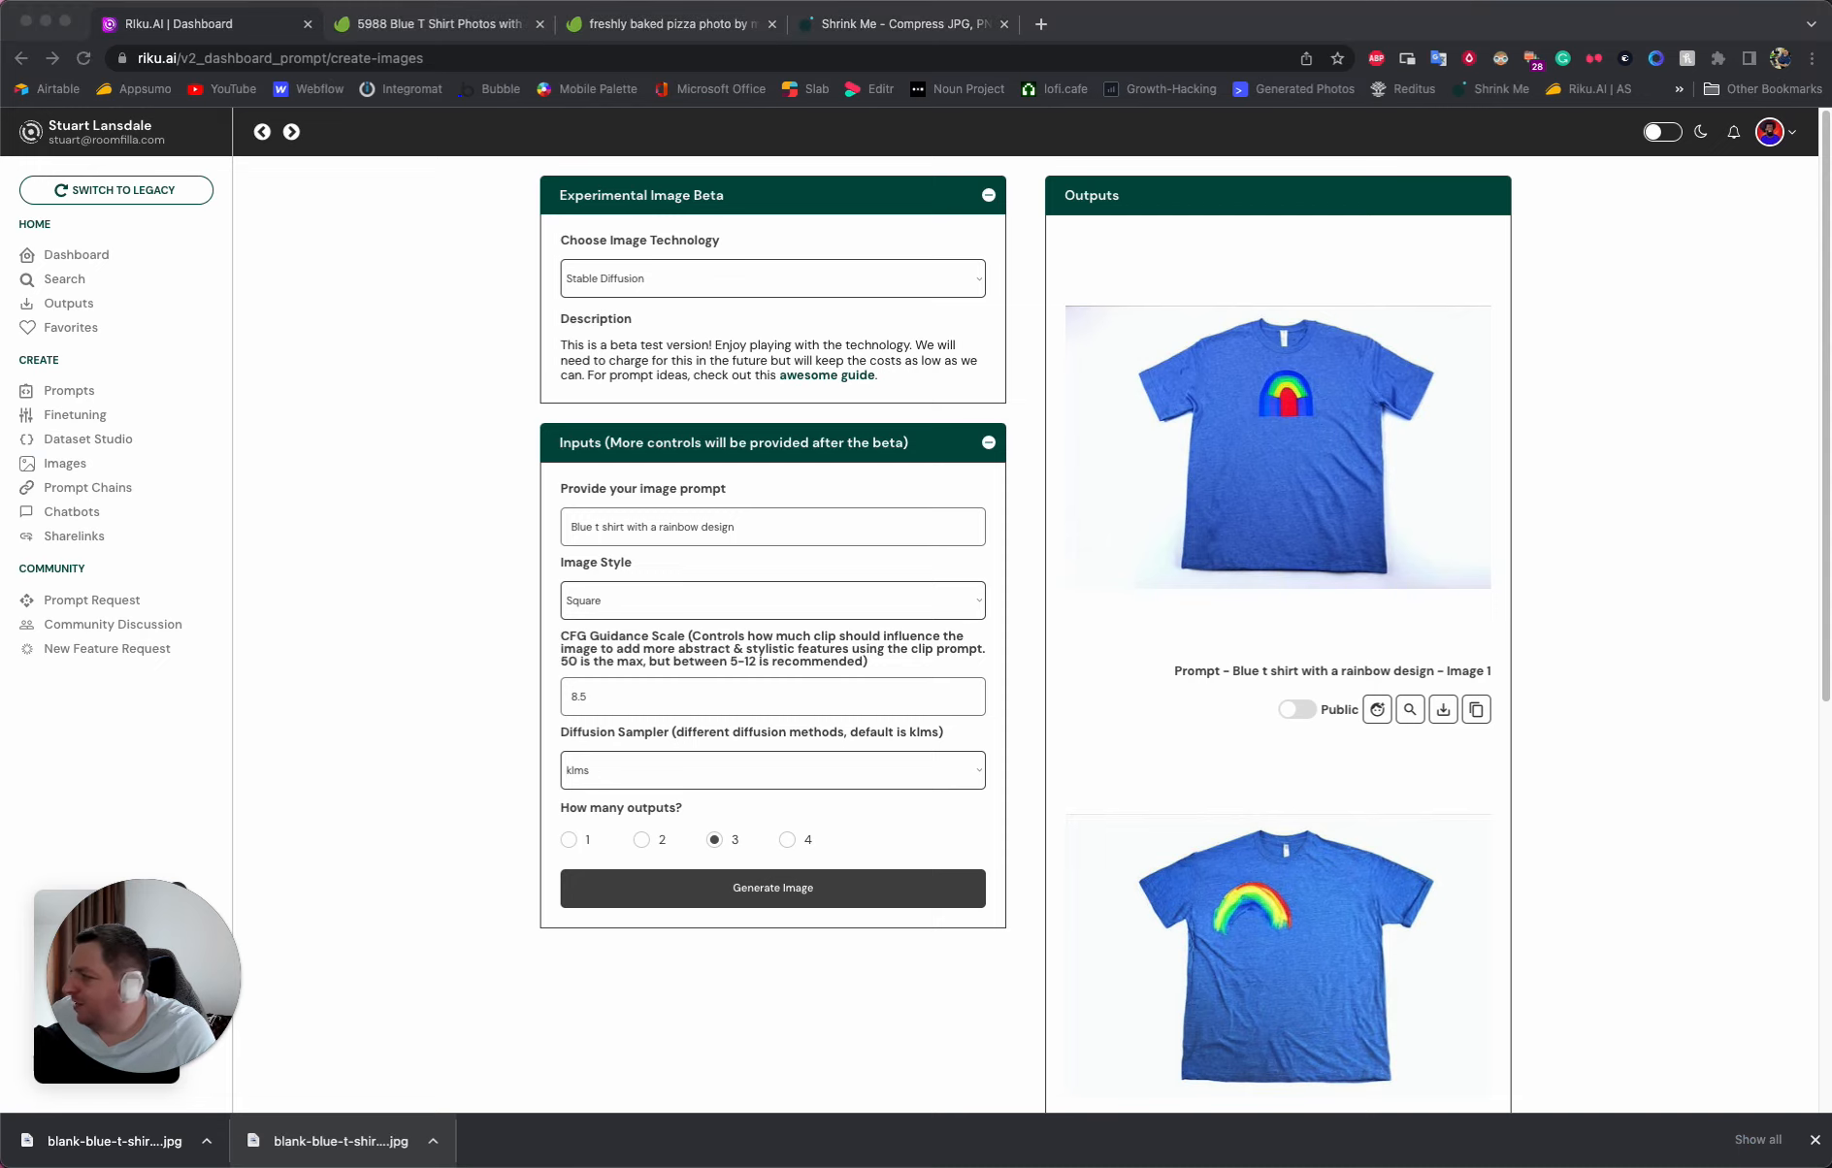
- Open the prompt-parrot model page on Replicate in a new browser tab and dismiss the downloads bar
{"action": "left_click", "coordinate": [1041, 23]}
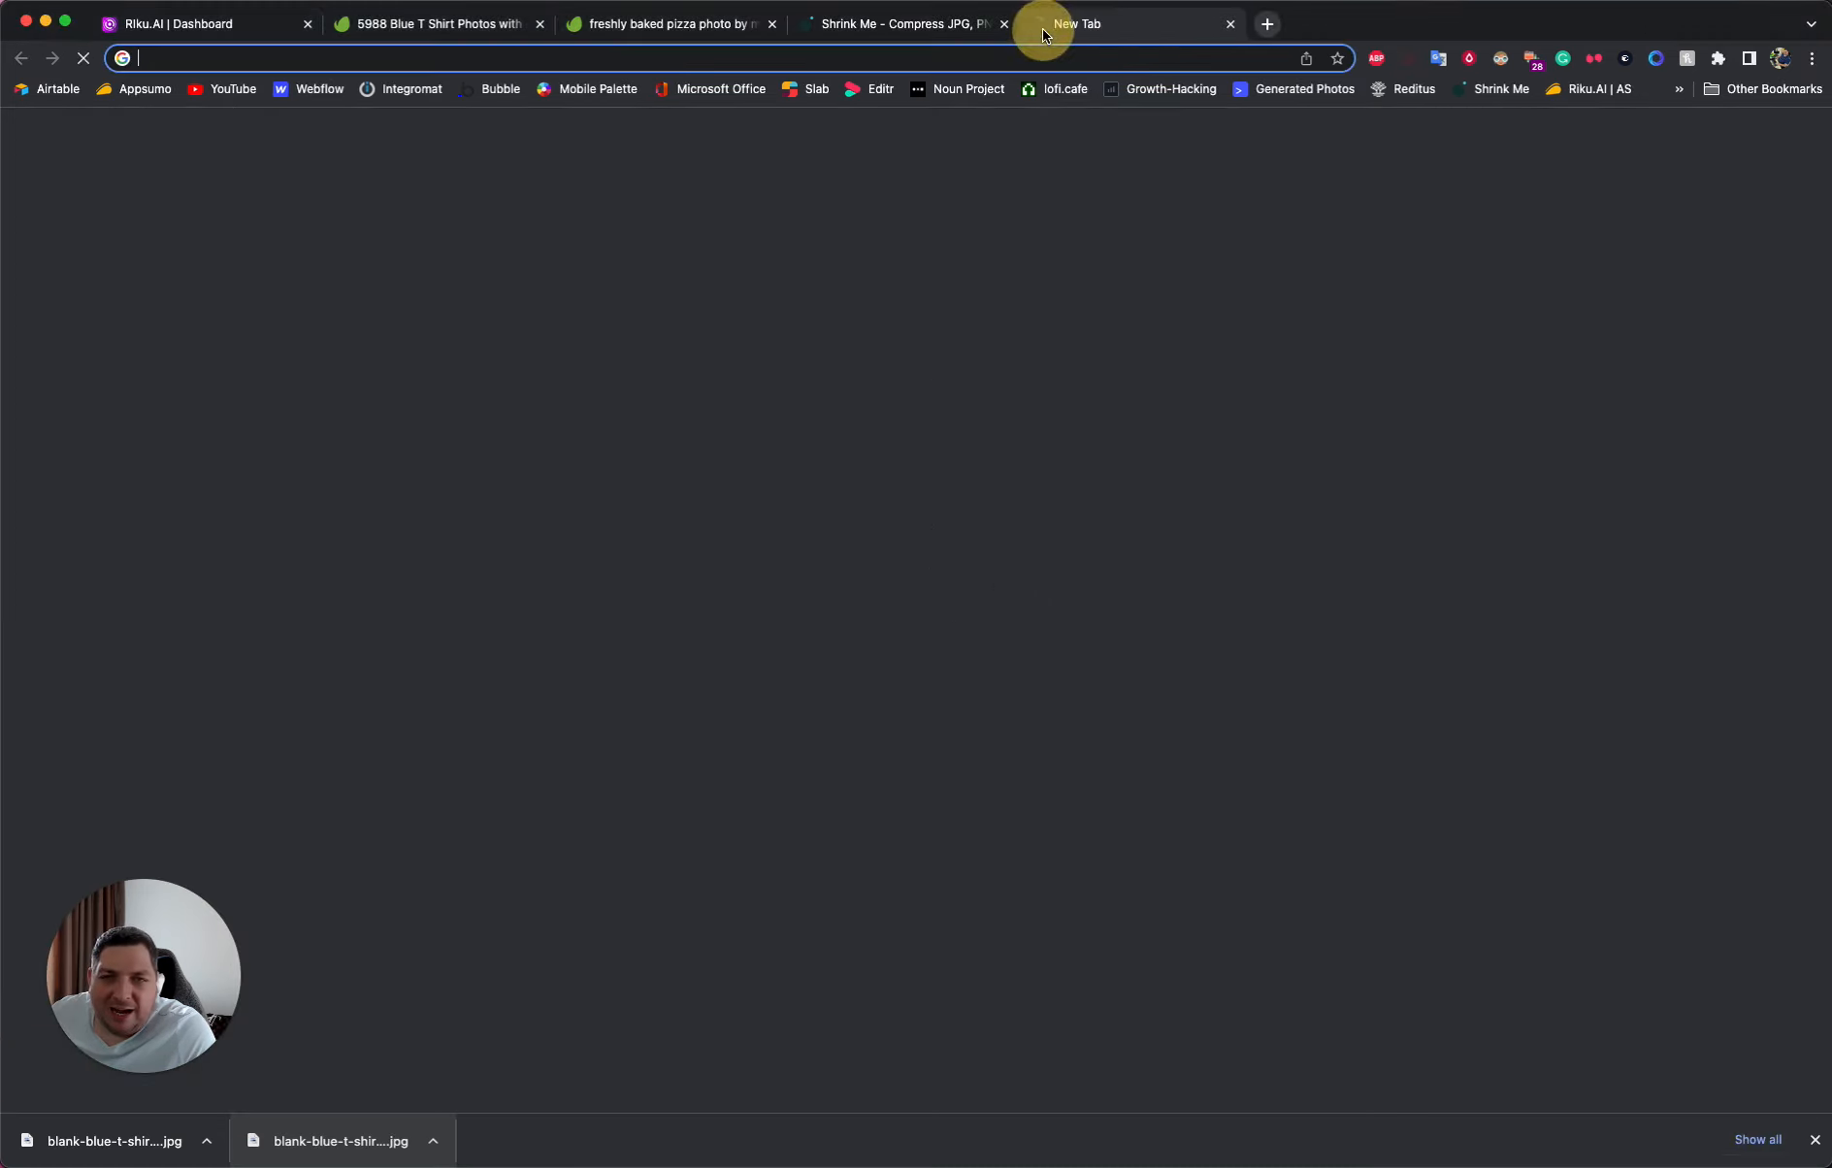
{"action": "type", "text": "https://replicate.com/kyrick/prompt-parrot"}
{"action": "key", "text": "Return"}
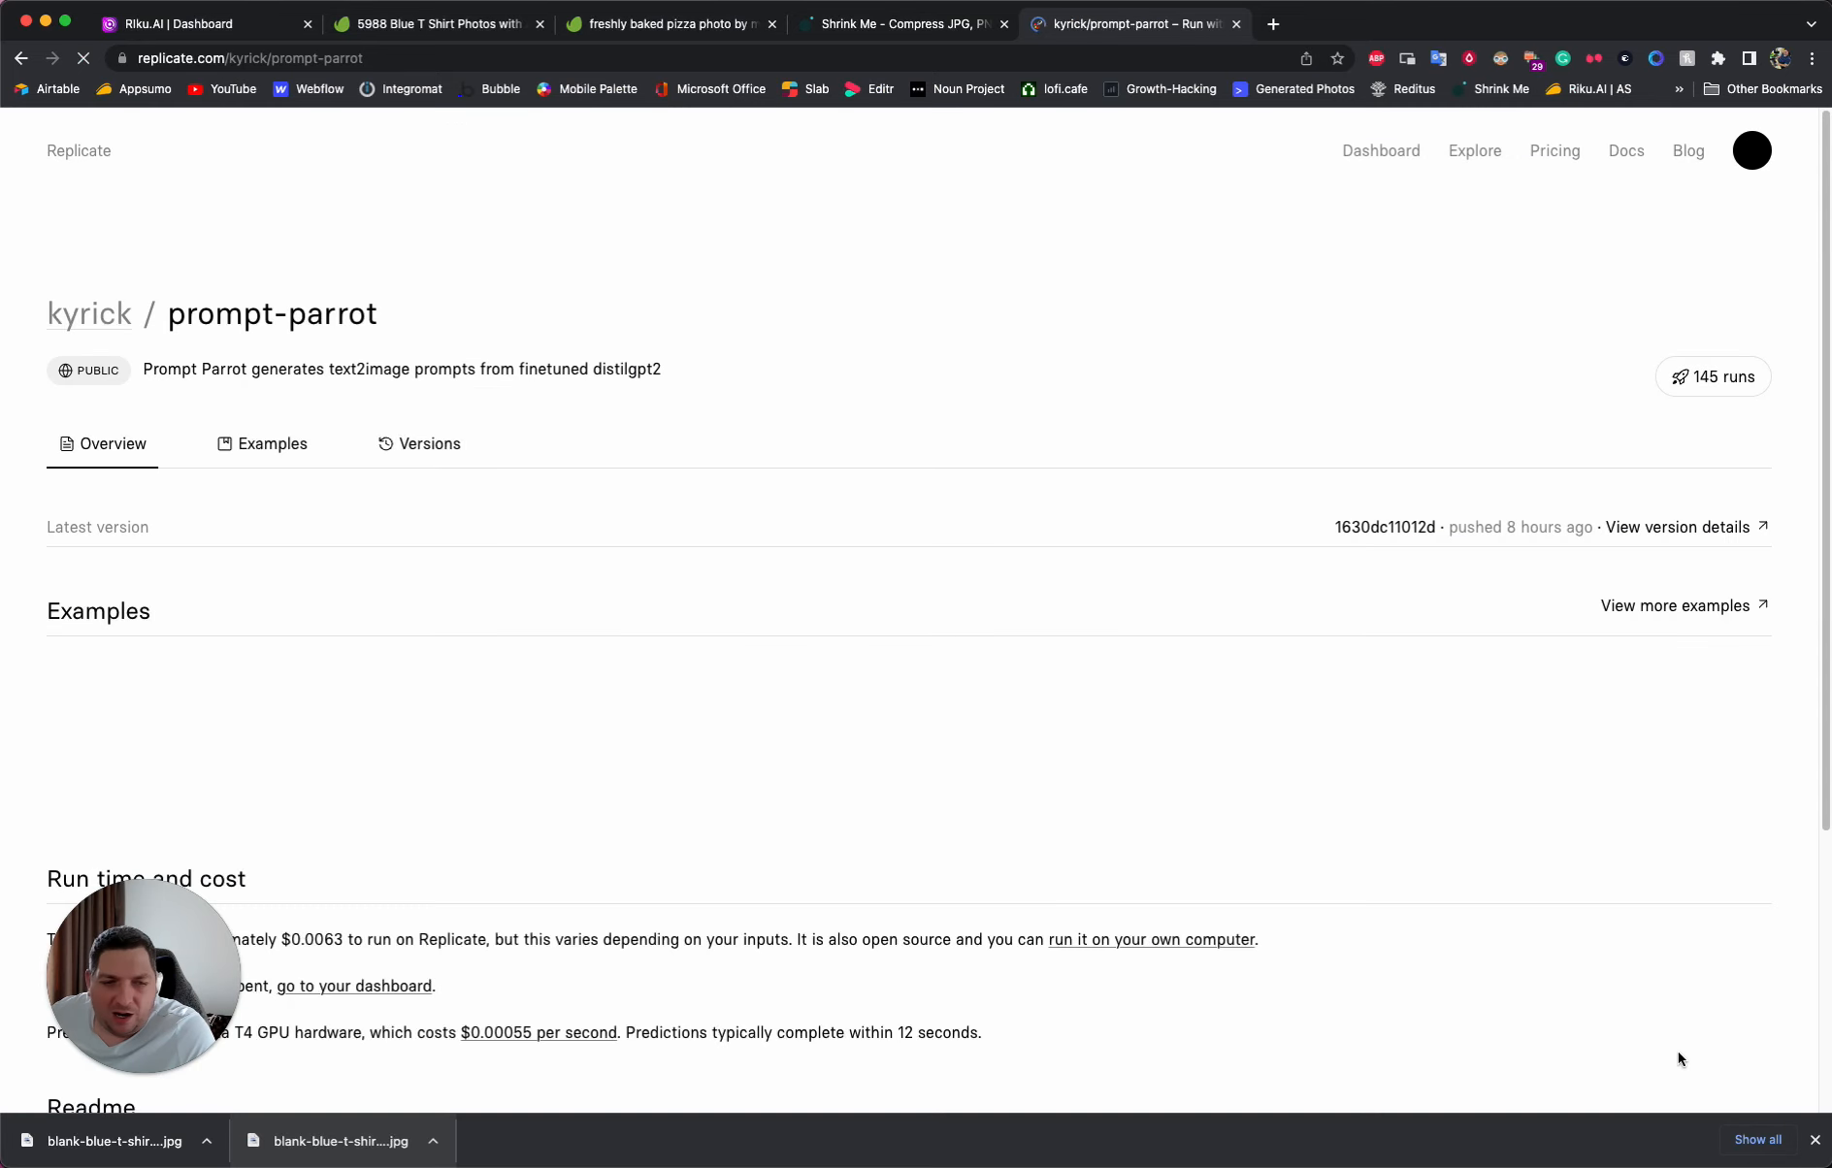
{"action": "left_click", "coordinate": [1814, 1140]}
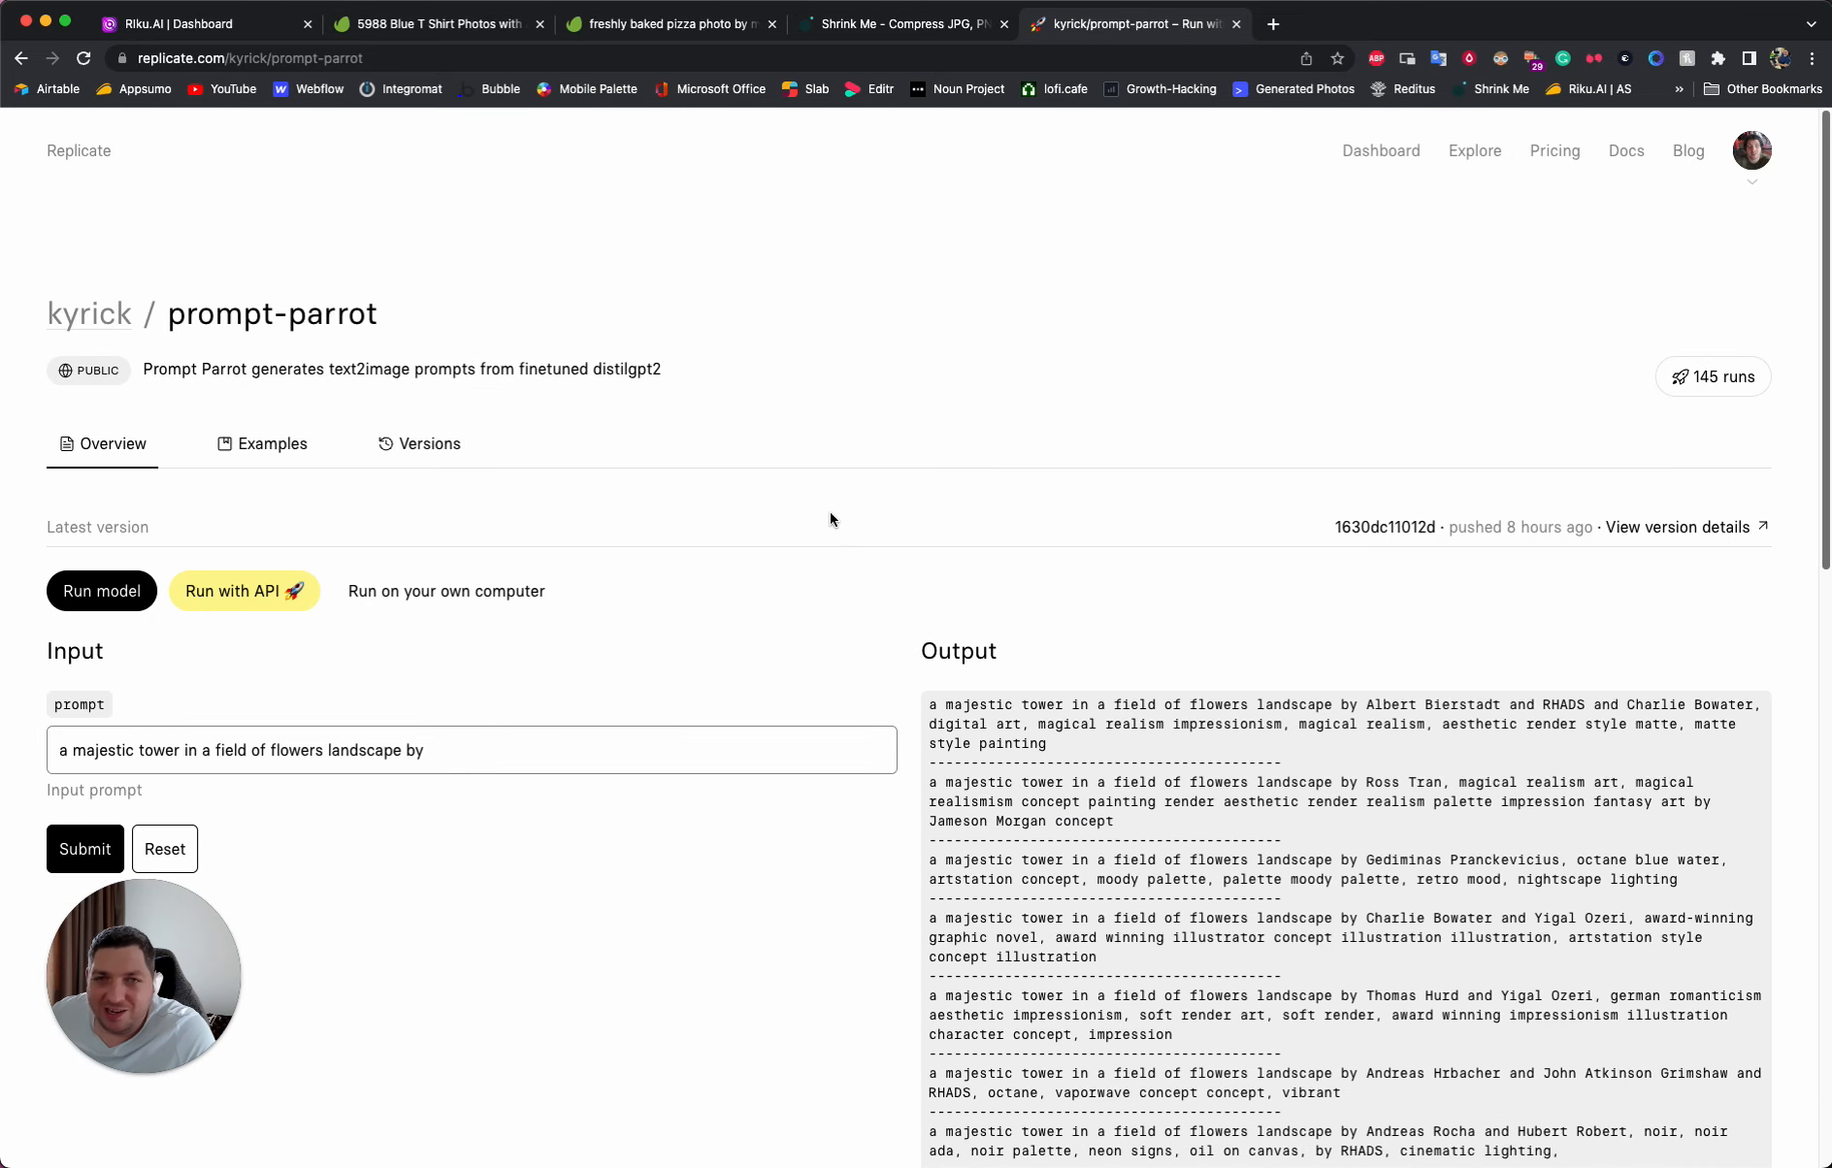
- Replace the prompt-parrot input prompt with "robot sitting in a bar" and run the model
{"action": "scroll", "coordinate": [737, 631], "scroll_direction": "down", "scroll_amount": 1}
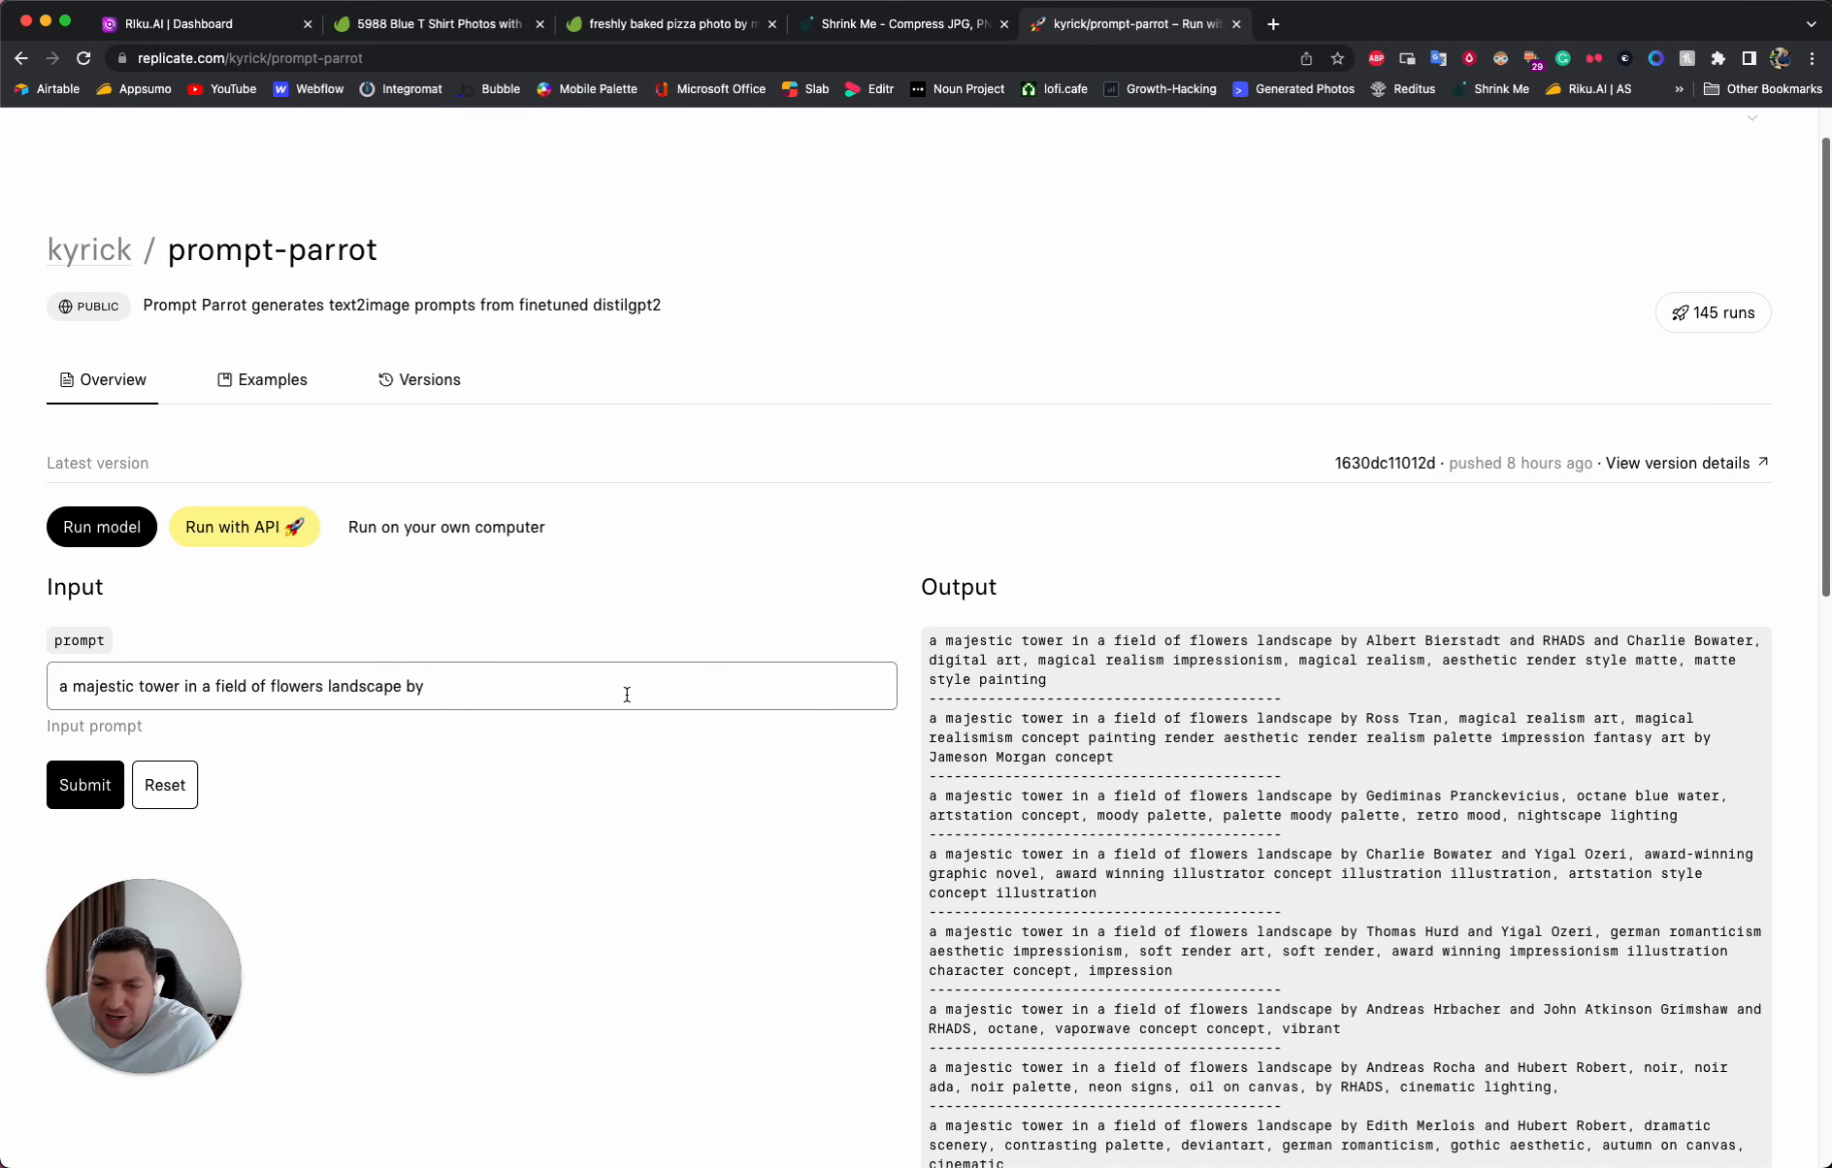
{"action": "scroll", "coordinate": [780, 697], "scroll_direction": "down", "scroll_amount": 1}
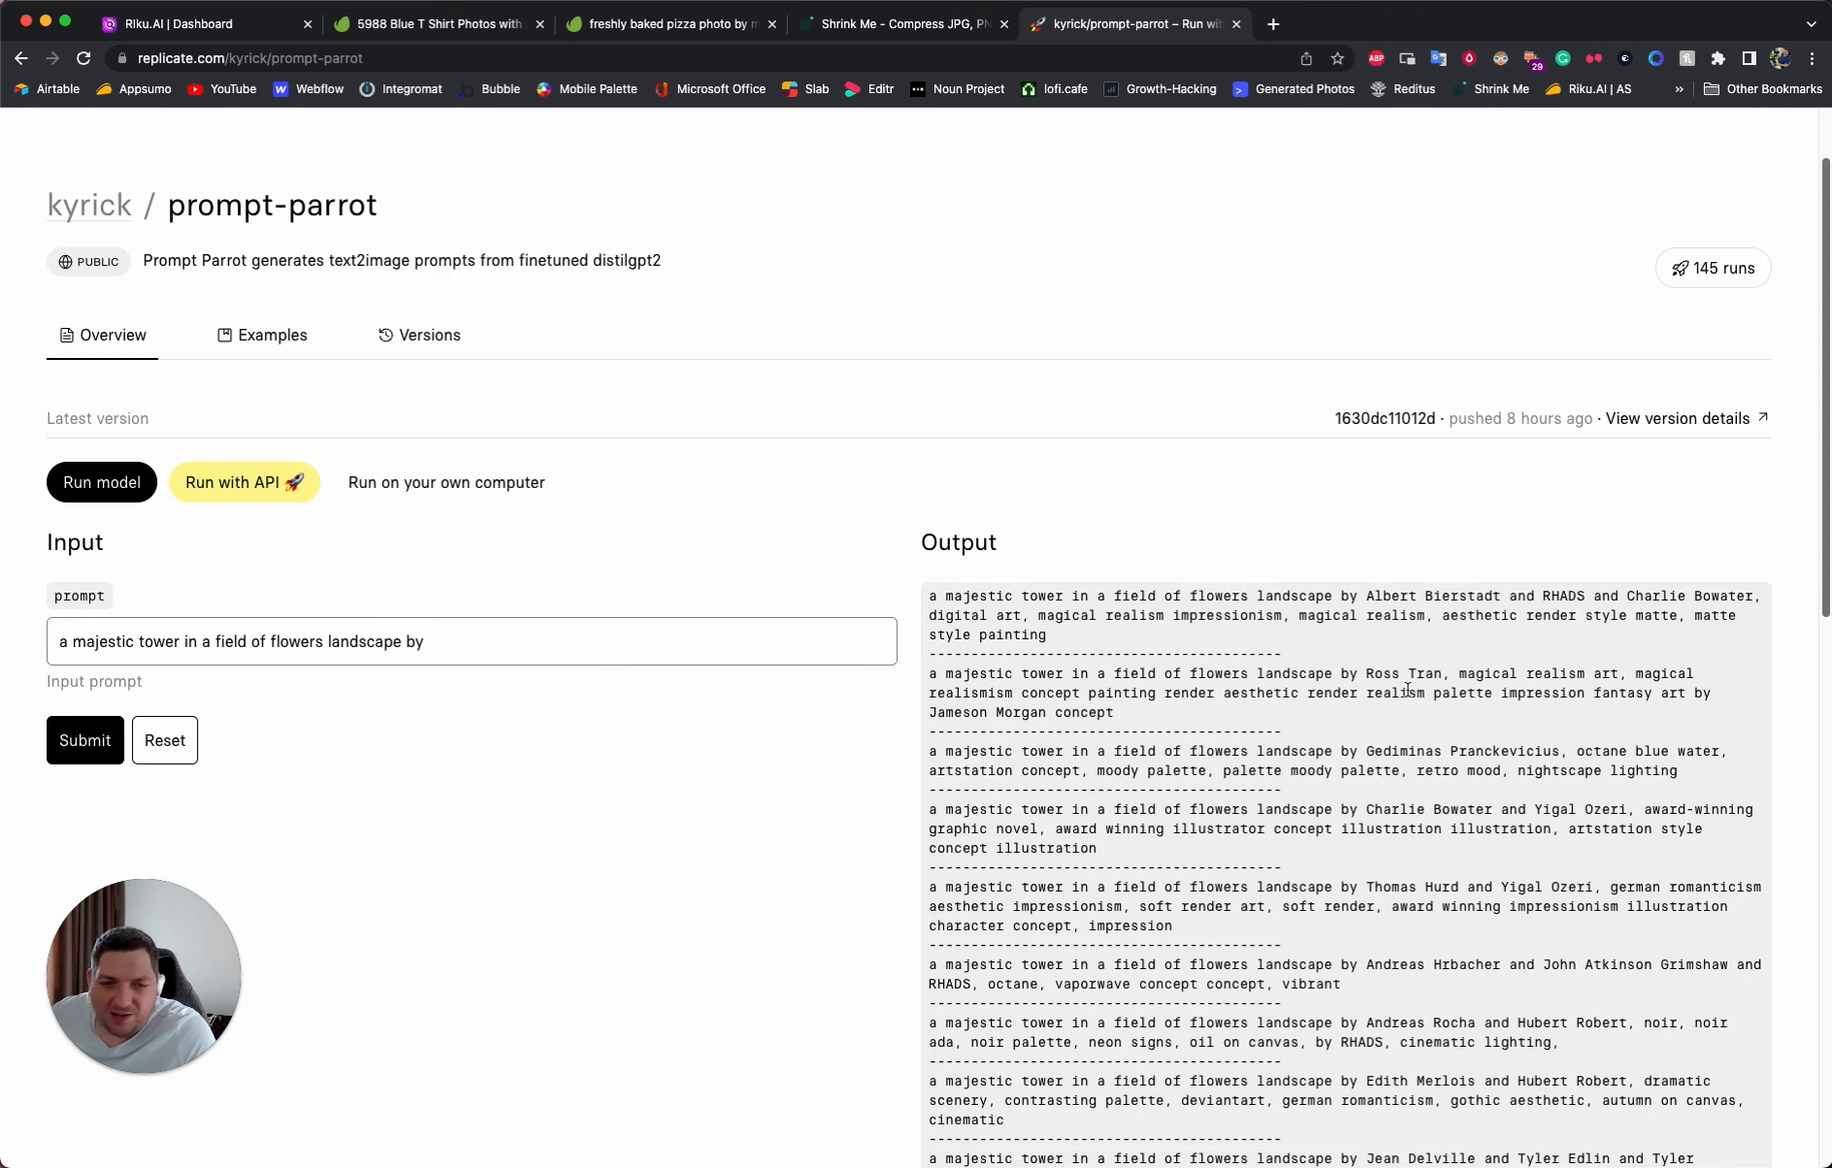
{"action": "left_click", "coordinate": [491, 660]}
{"action": "triple_click", "coordinate": [494, 653]}
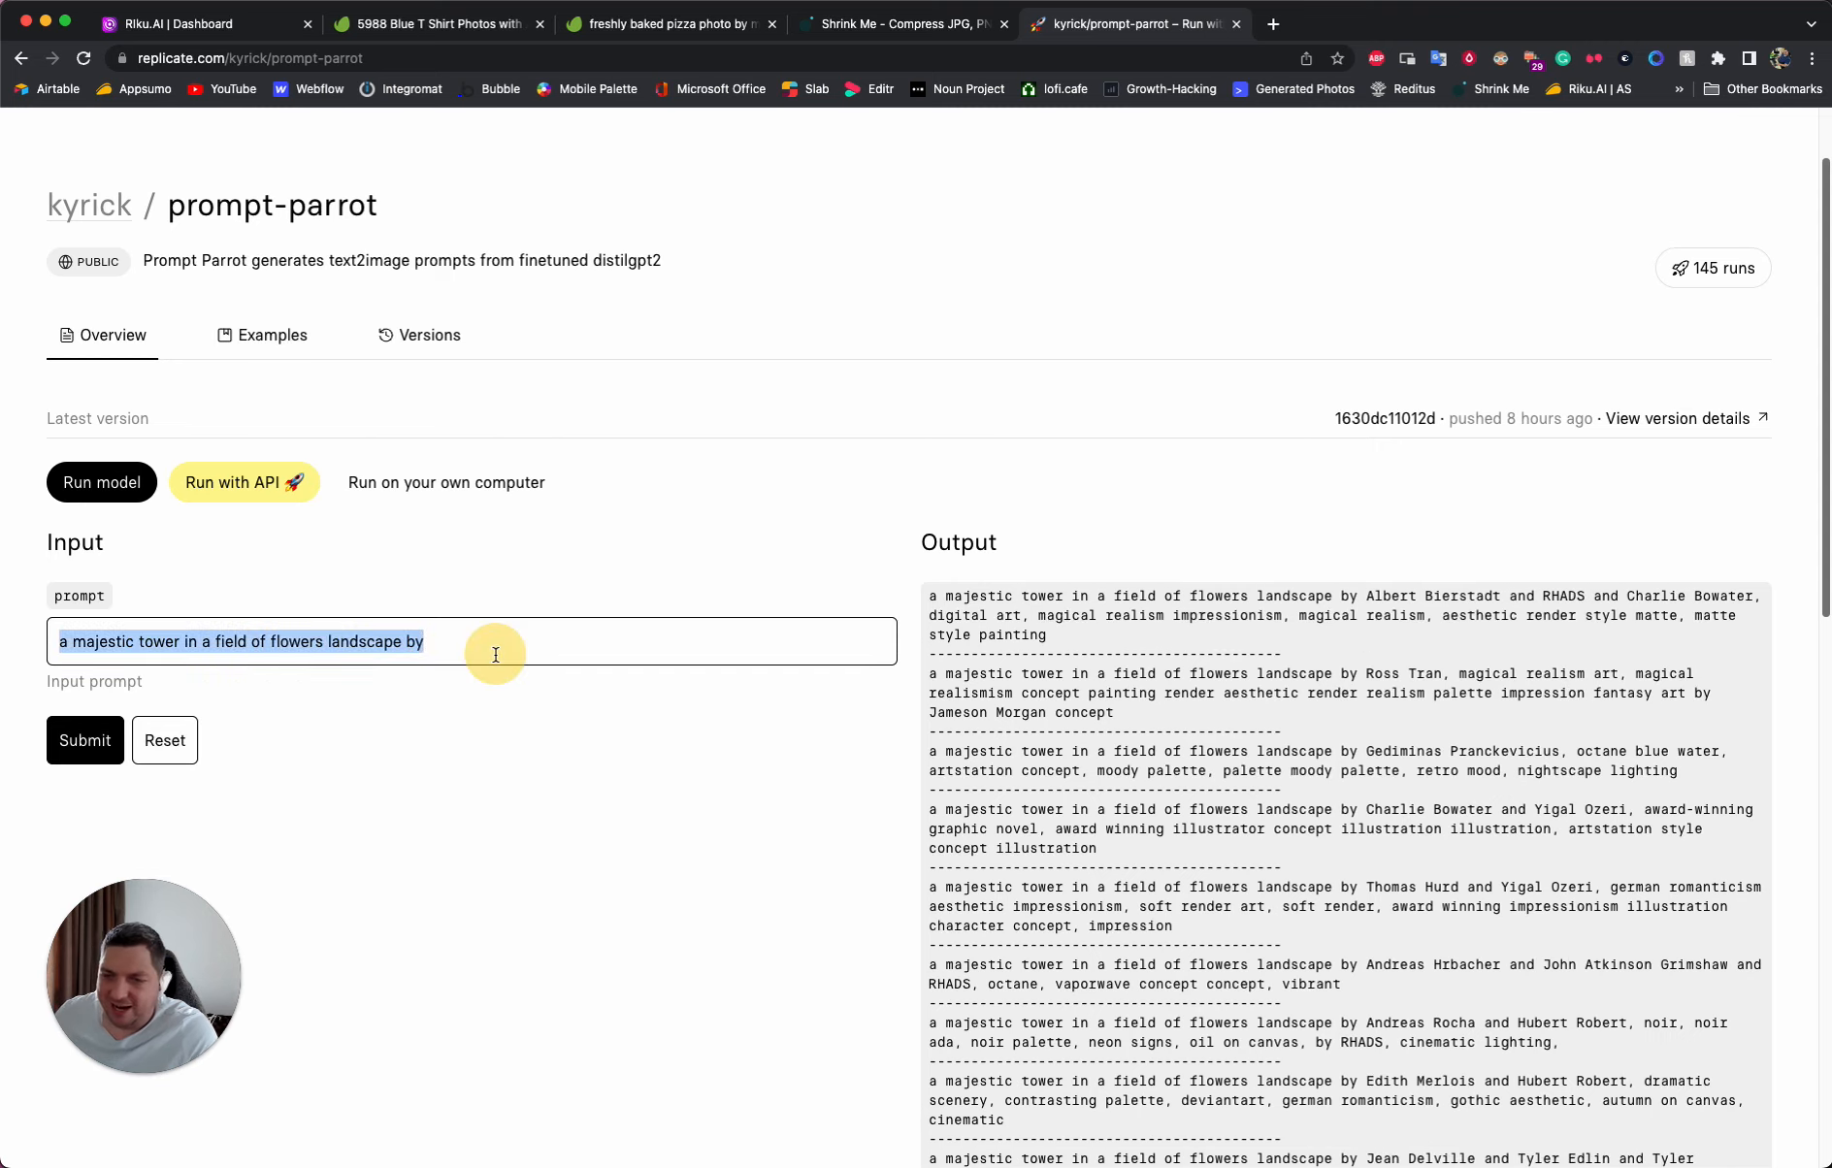
{"action": "type", "text": "robo"}
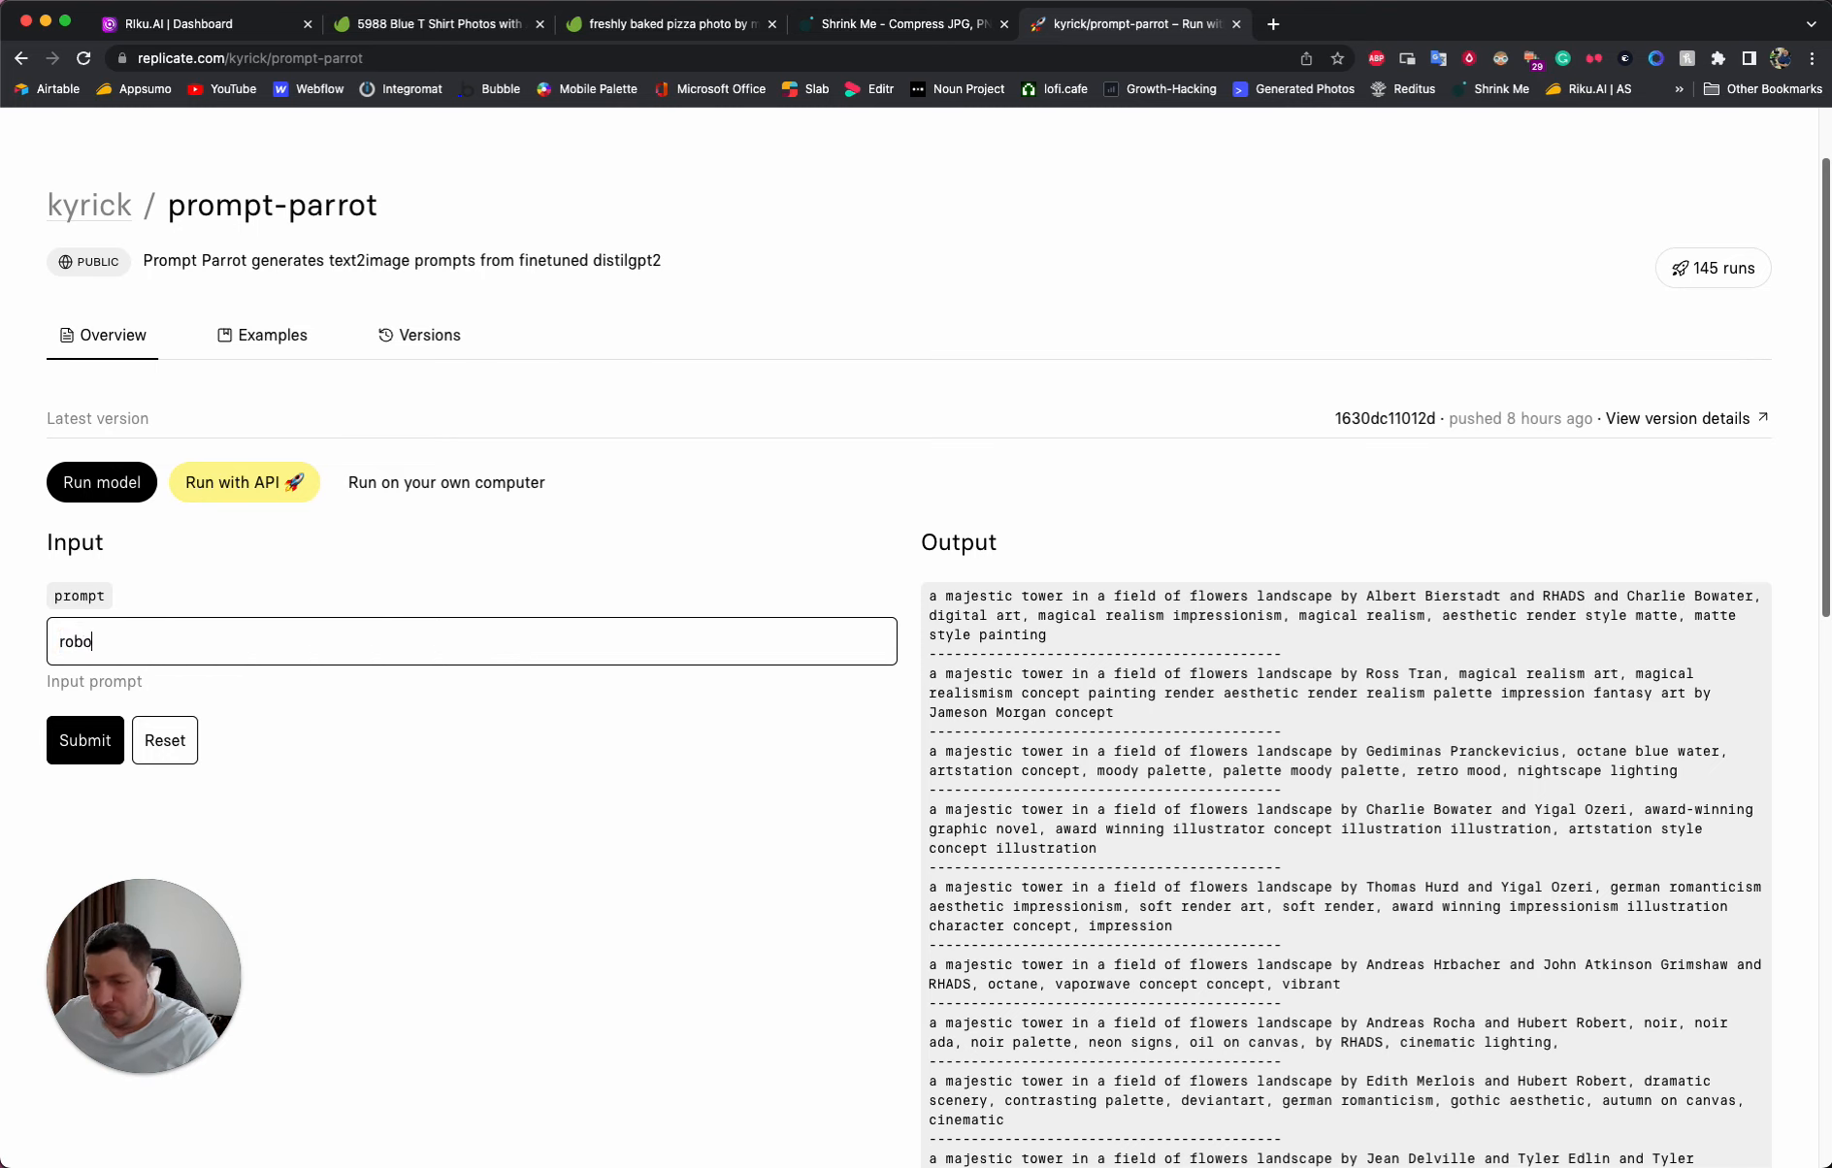
{"action": "type", "text": "t sitting in a bar"}
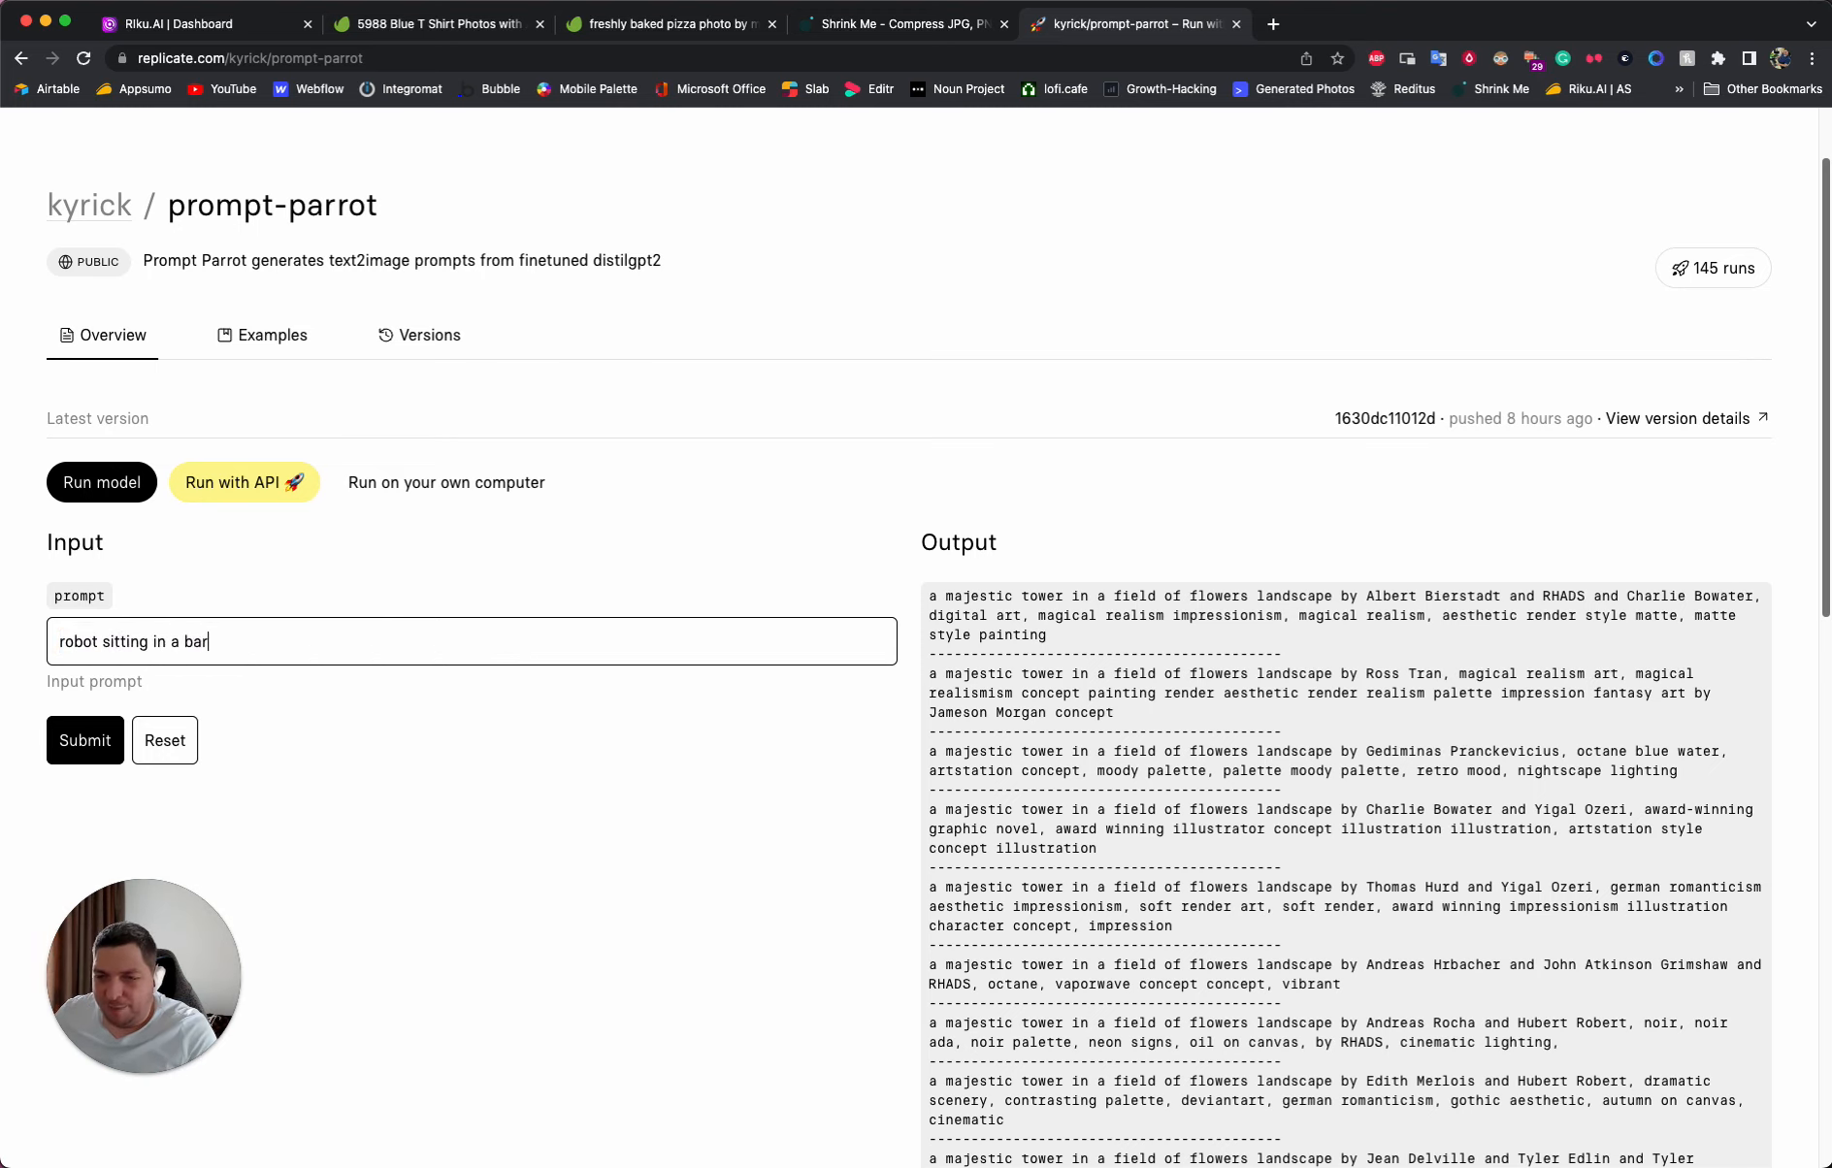
{"action": "left_click", "coordinate": [86, 740]}
{"action": "scroll", "coordinate": [91, 740], "scroll_direction": "down", "scroll_amount": 5}
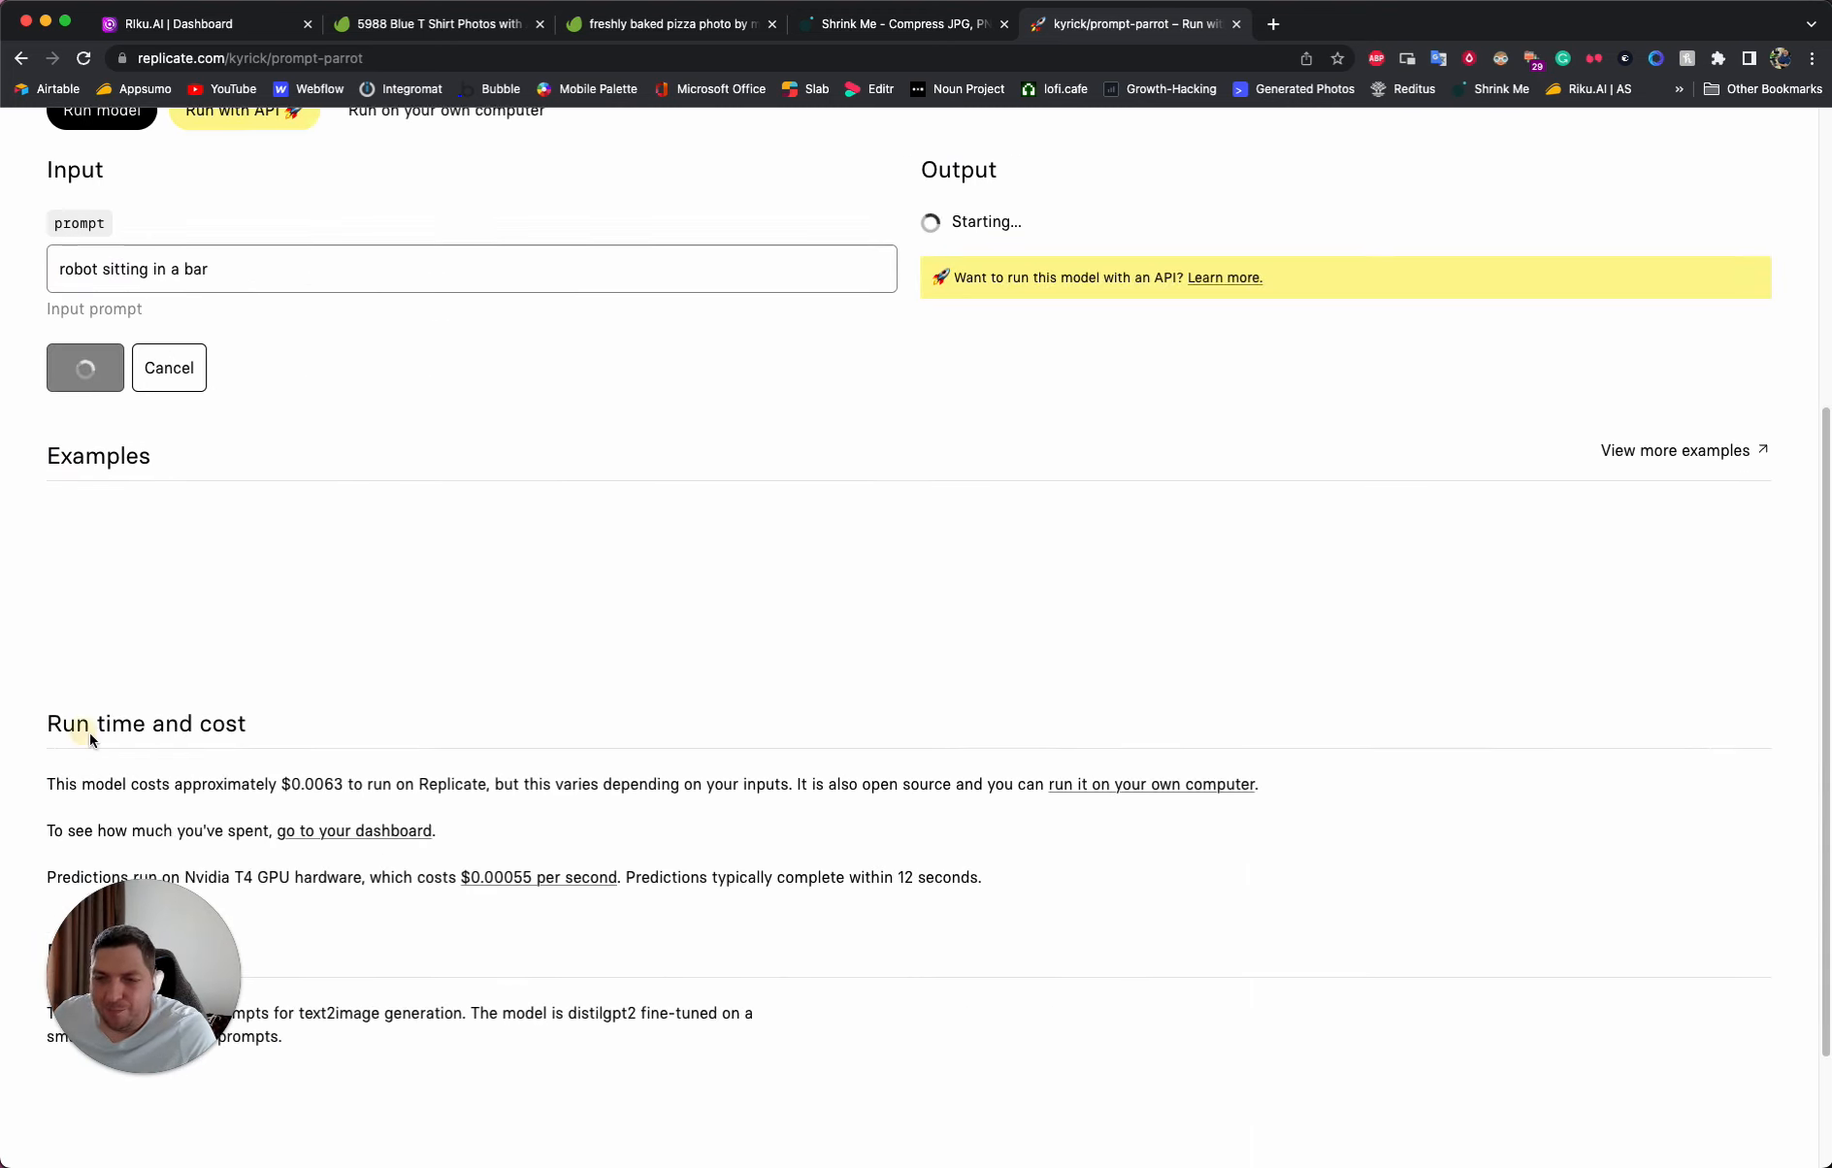
{"action": "scroll", "coordinate": [432, 616], "scroll_direction": "up", "scroll_amount": 5}
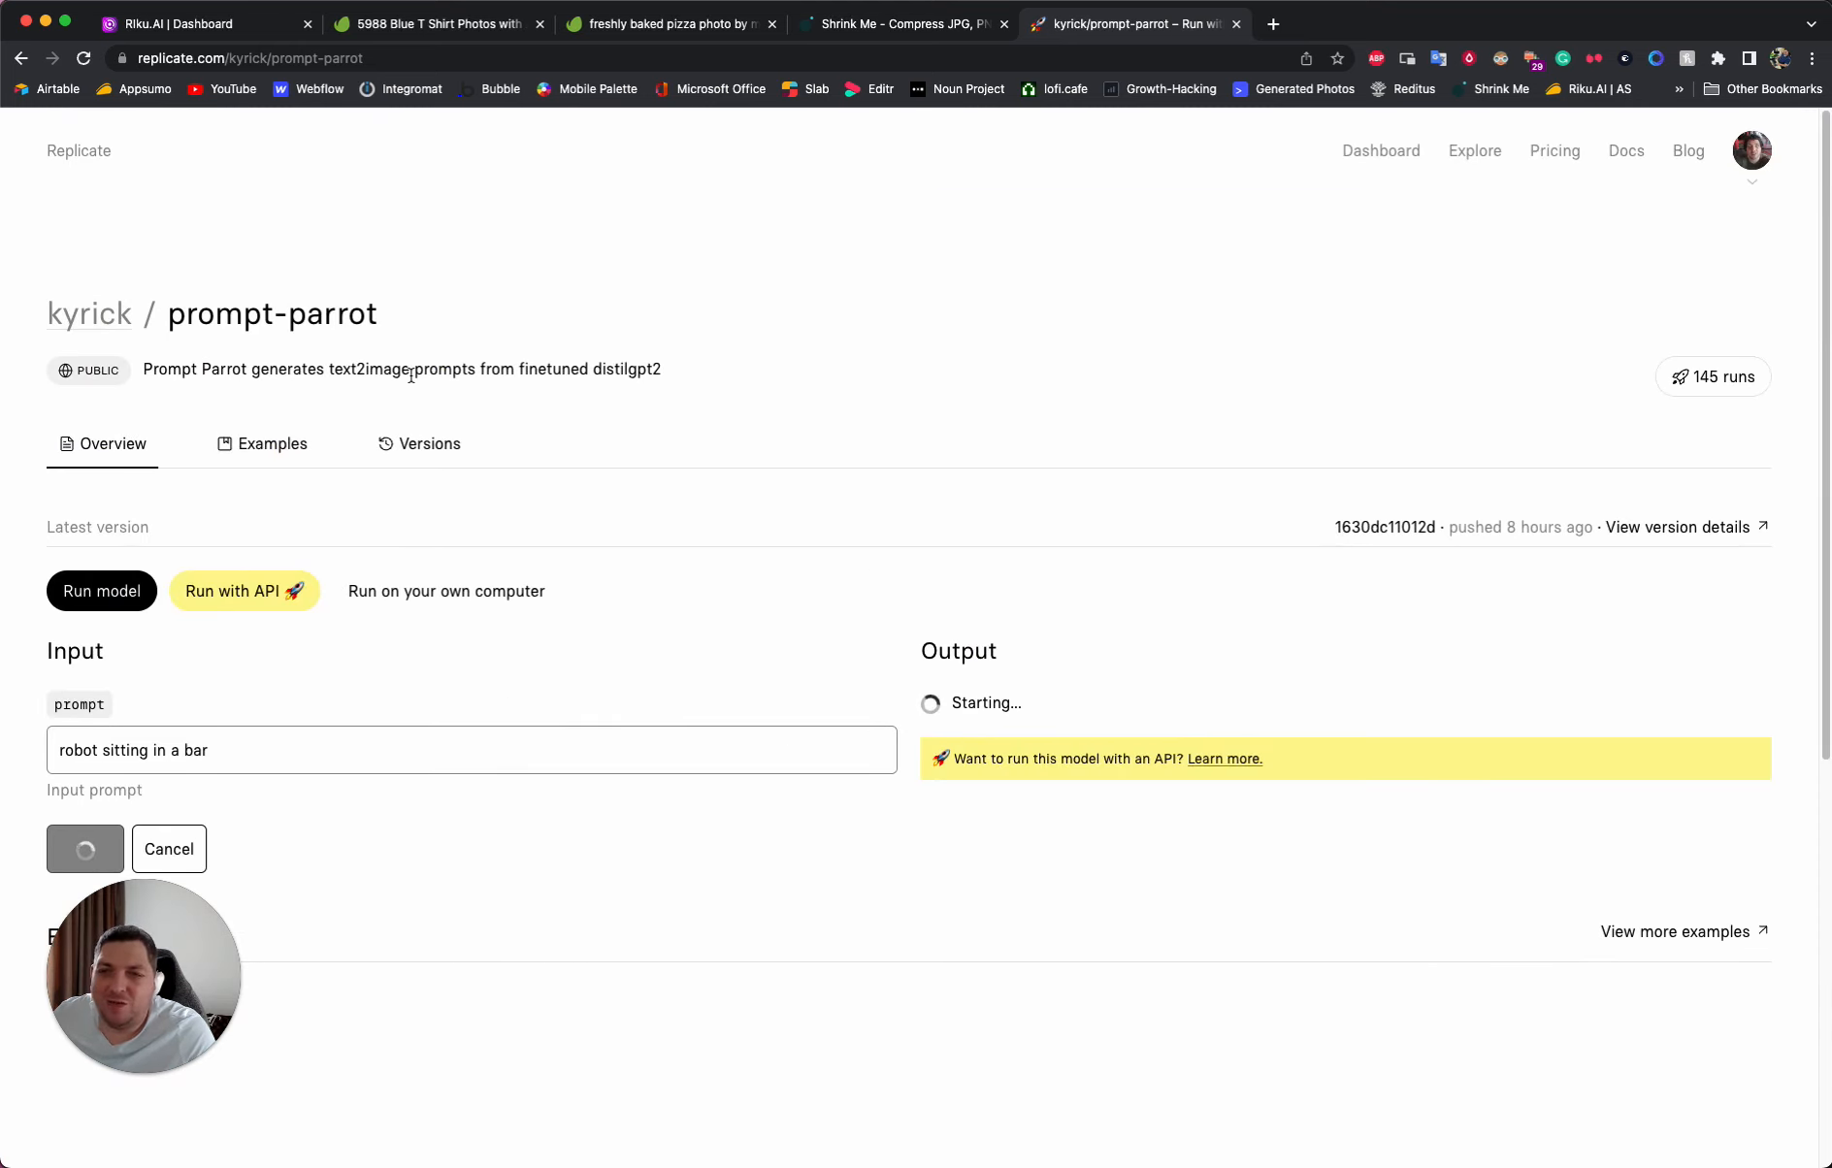
{"action": "left_click_drag", "start_coordinate": [333, 371], "coordinate": [462, 365]}
{"action": "left_click", "coordinate": [470, 368]}
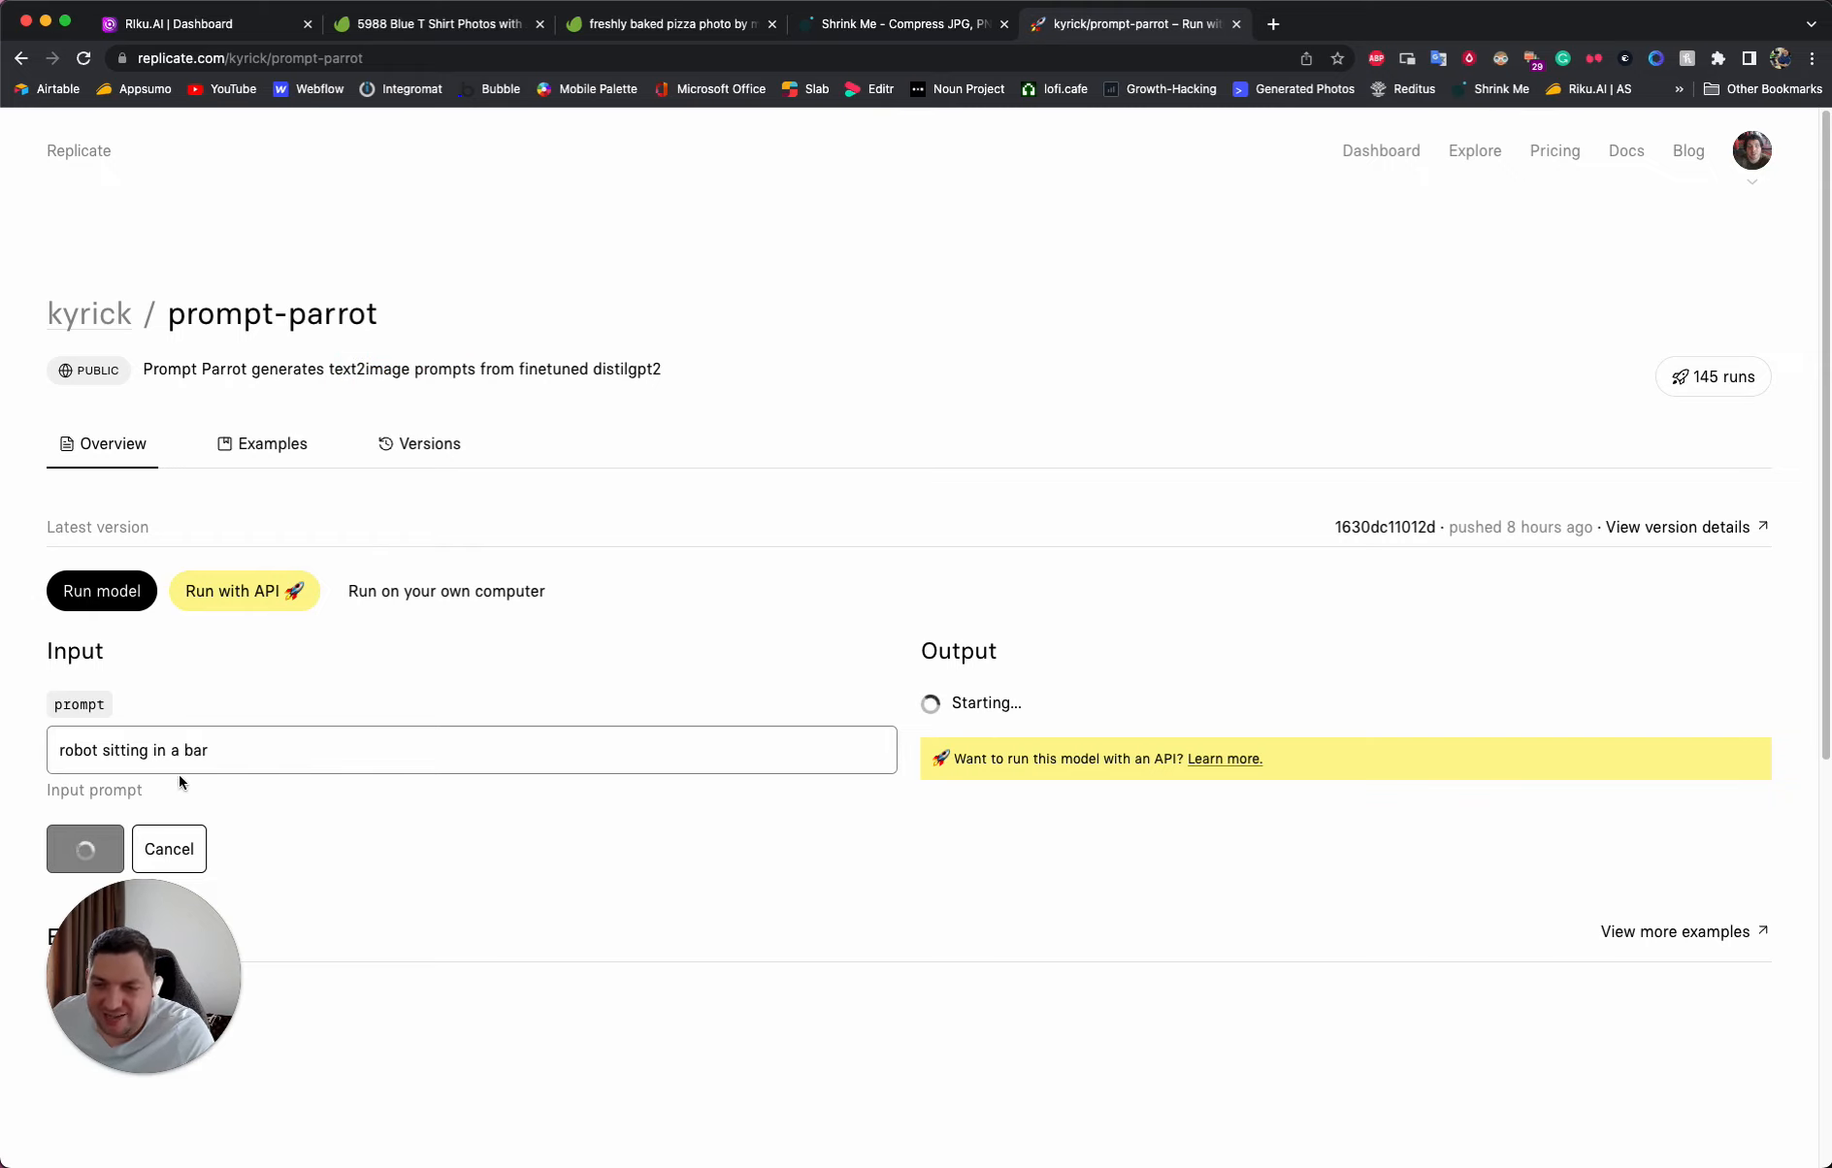
- Copy the full output prompt that starts "robot sitting in a bar, watching the sunset" and ends with "cinematic, moody"
{"action": "scroll", "coordinate": [199, 771], "scroll_direction": "down", "scroll_amount": 1}
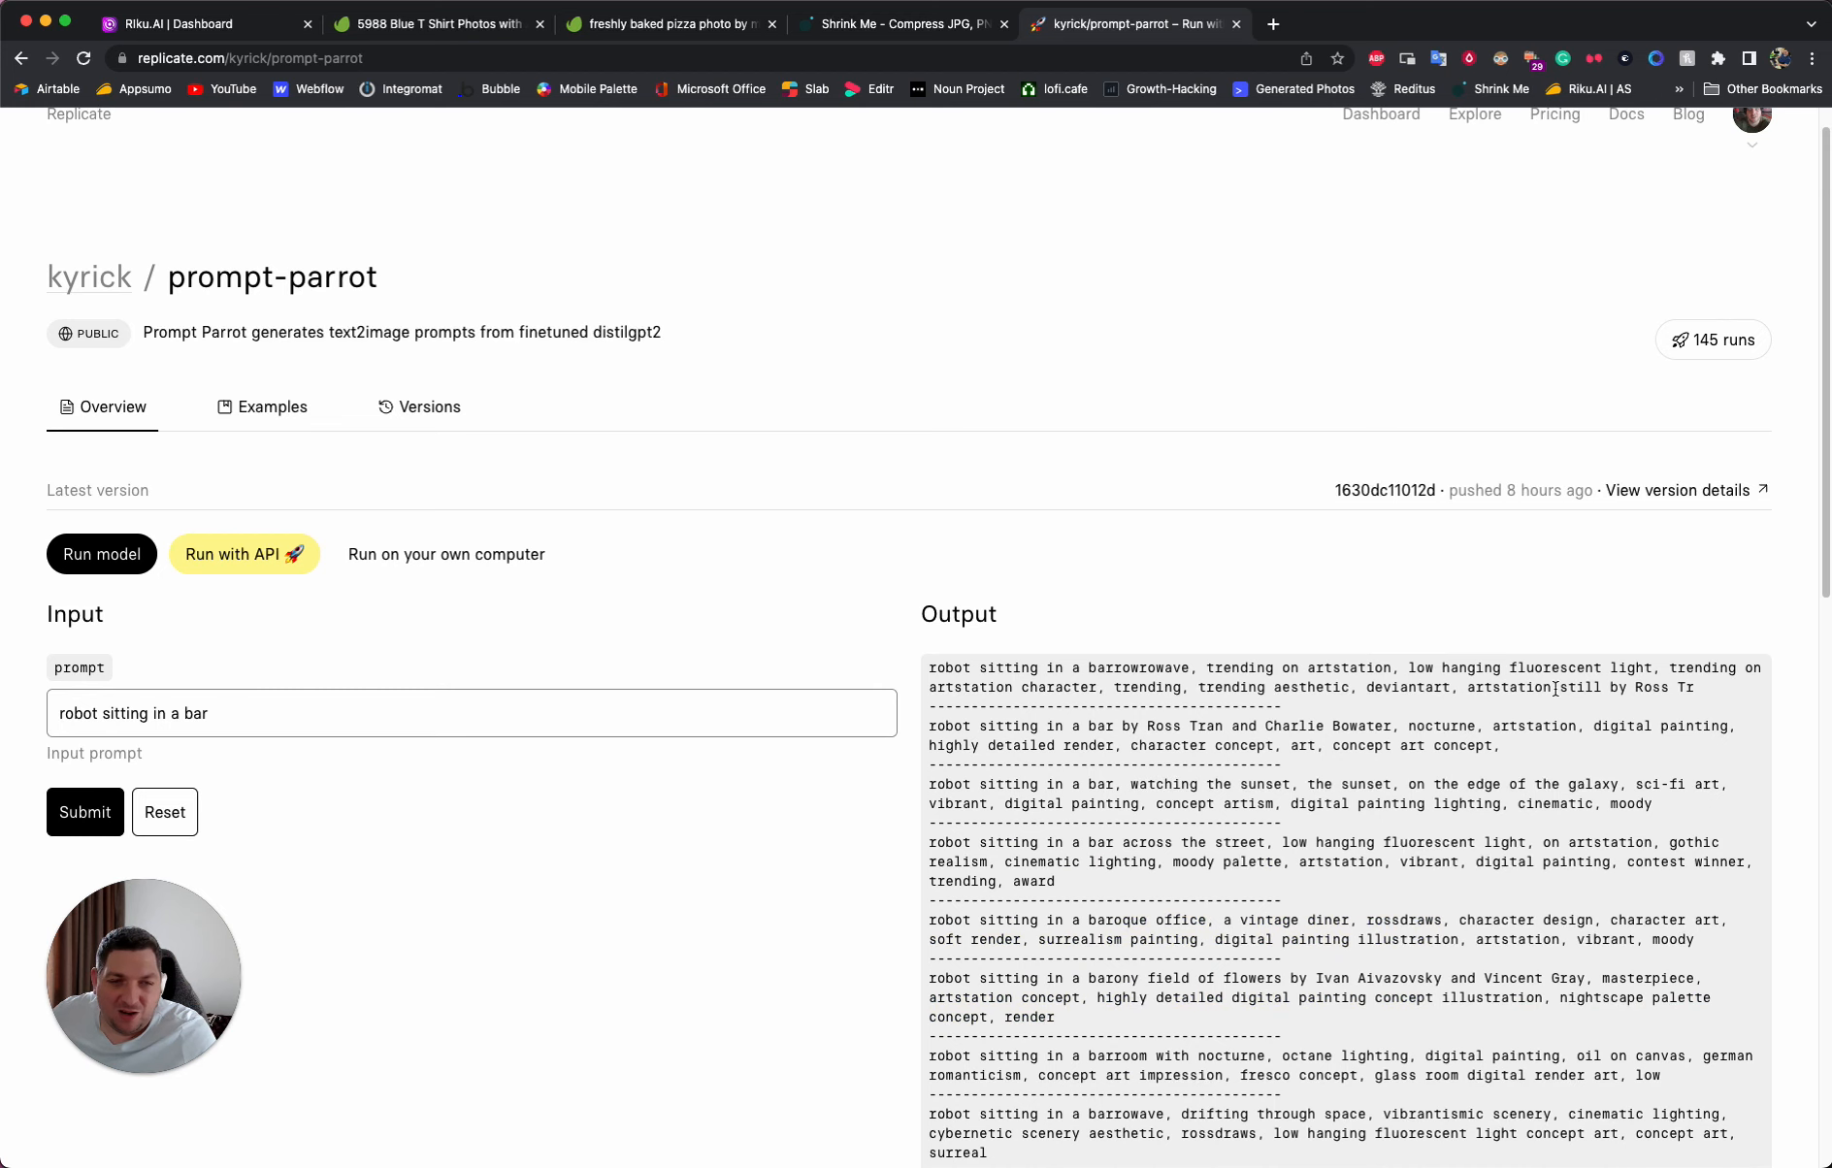
{"action": "scroll", "coordinate": [1555, 689], "scroll_direction": "down", "scroll_amount": 3}
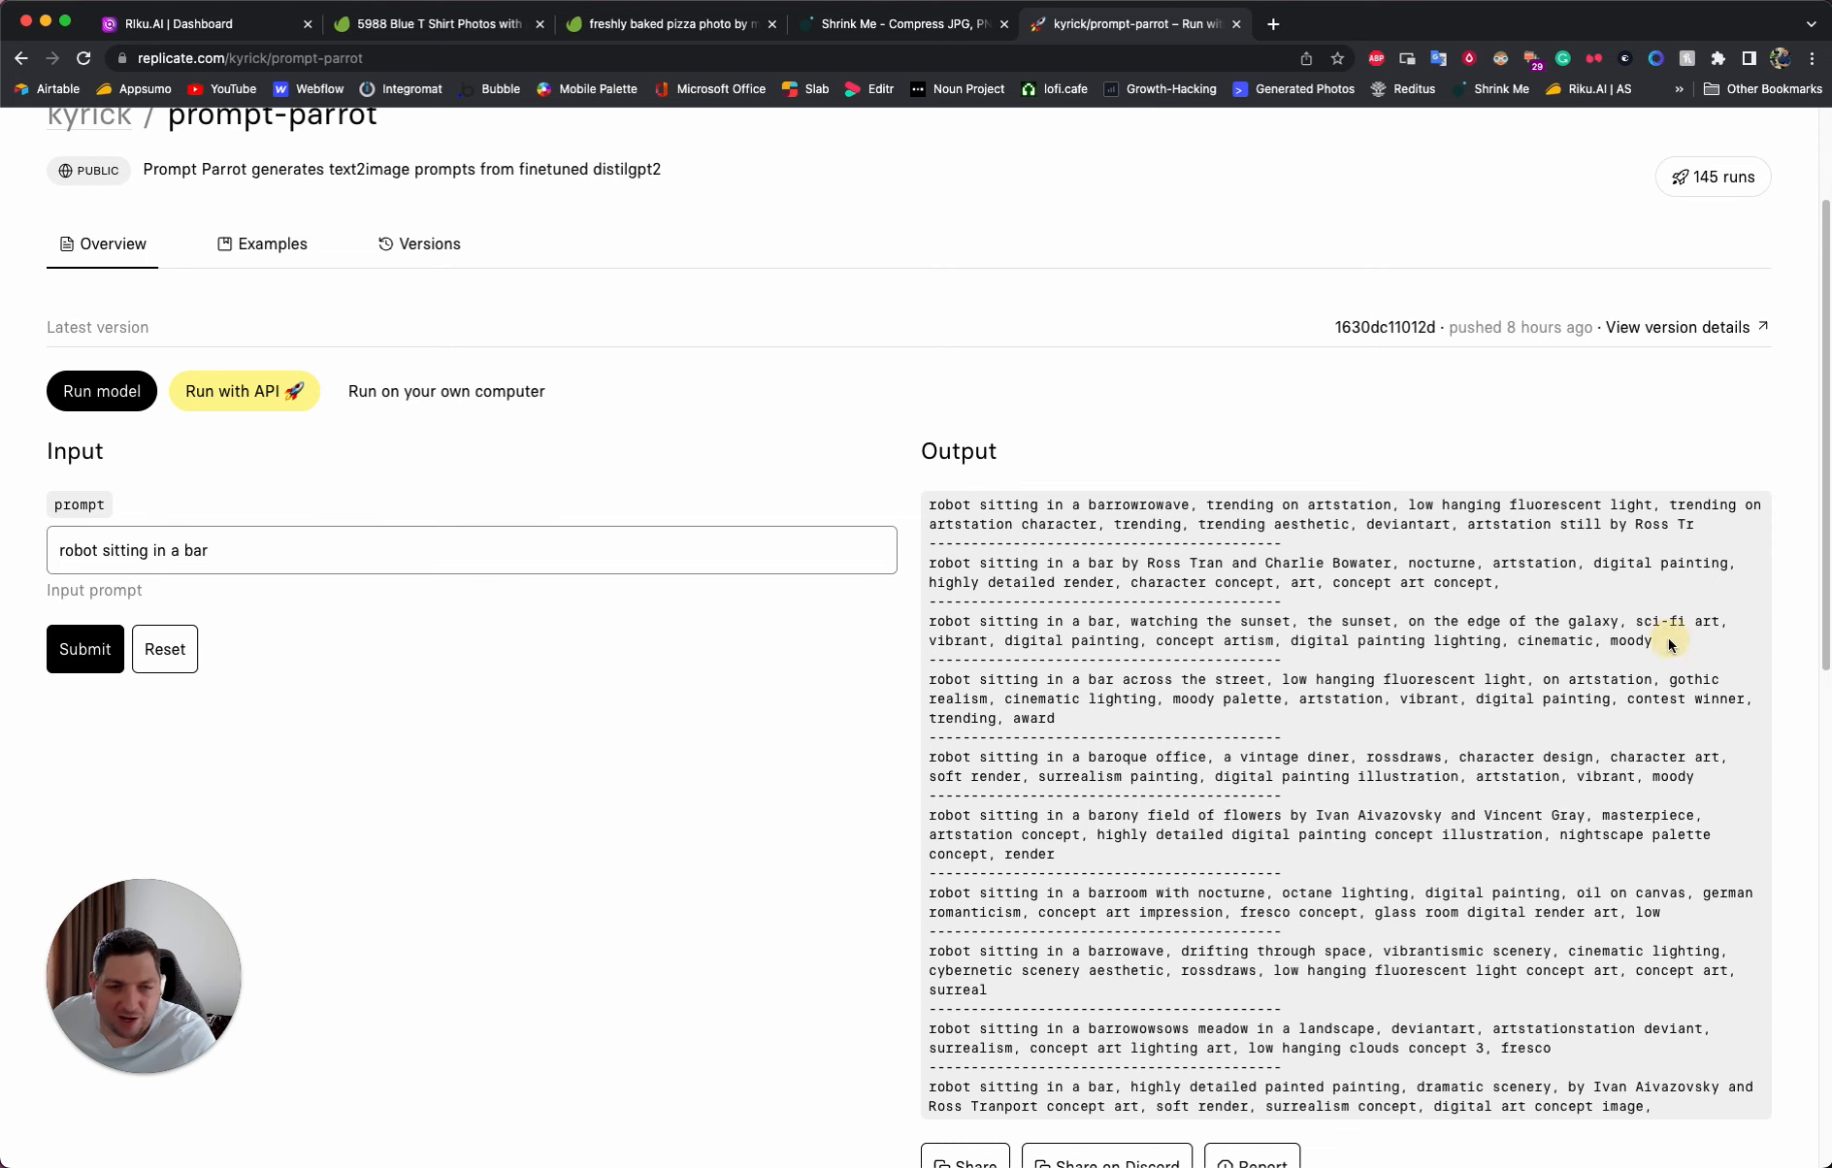
{"action": "left_click_drag", "start_coordinate": [1668, 644], "coordinate": [931, 620]}
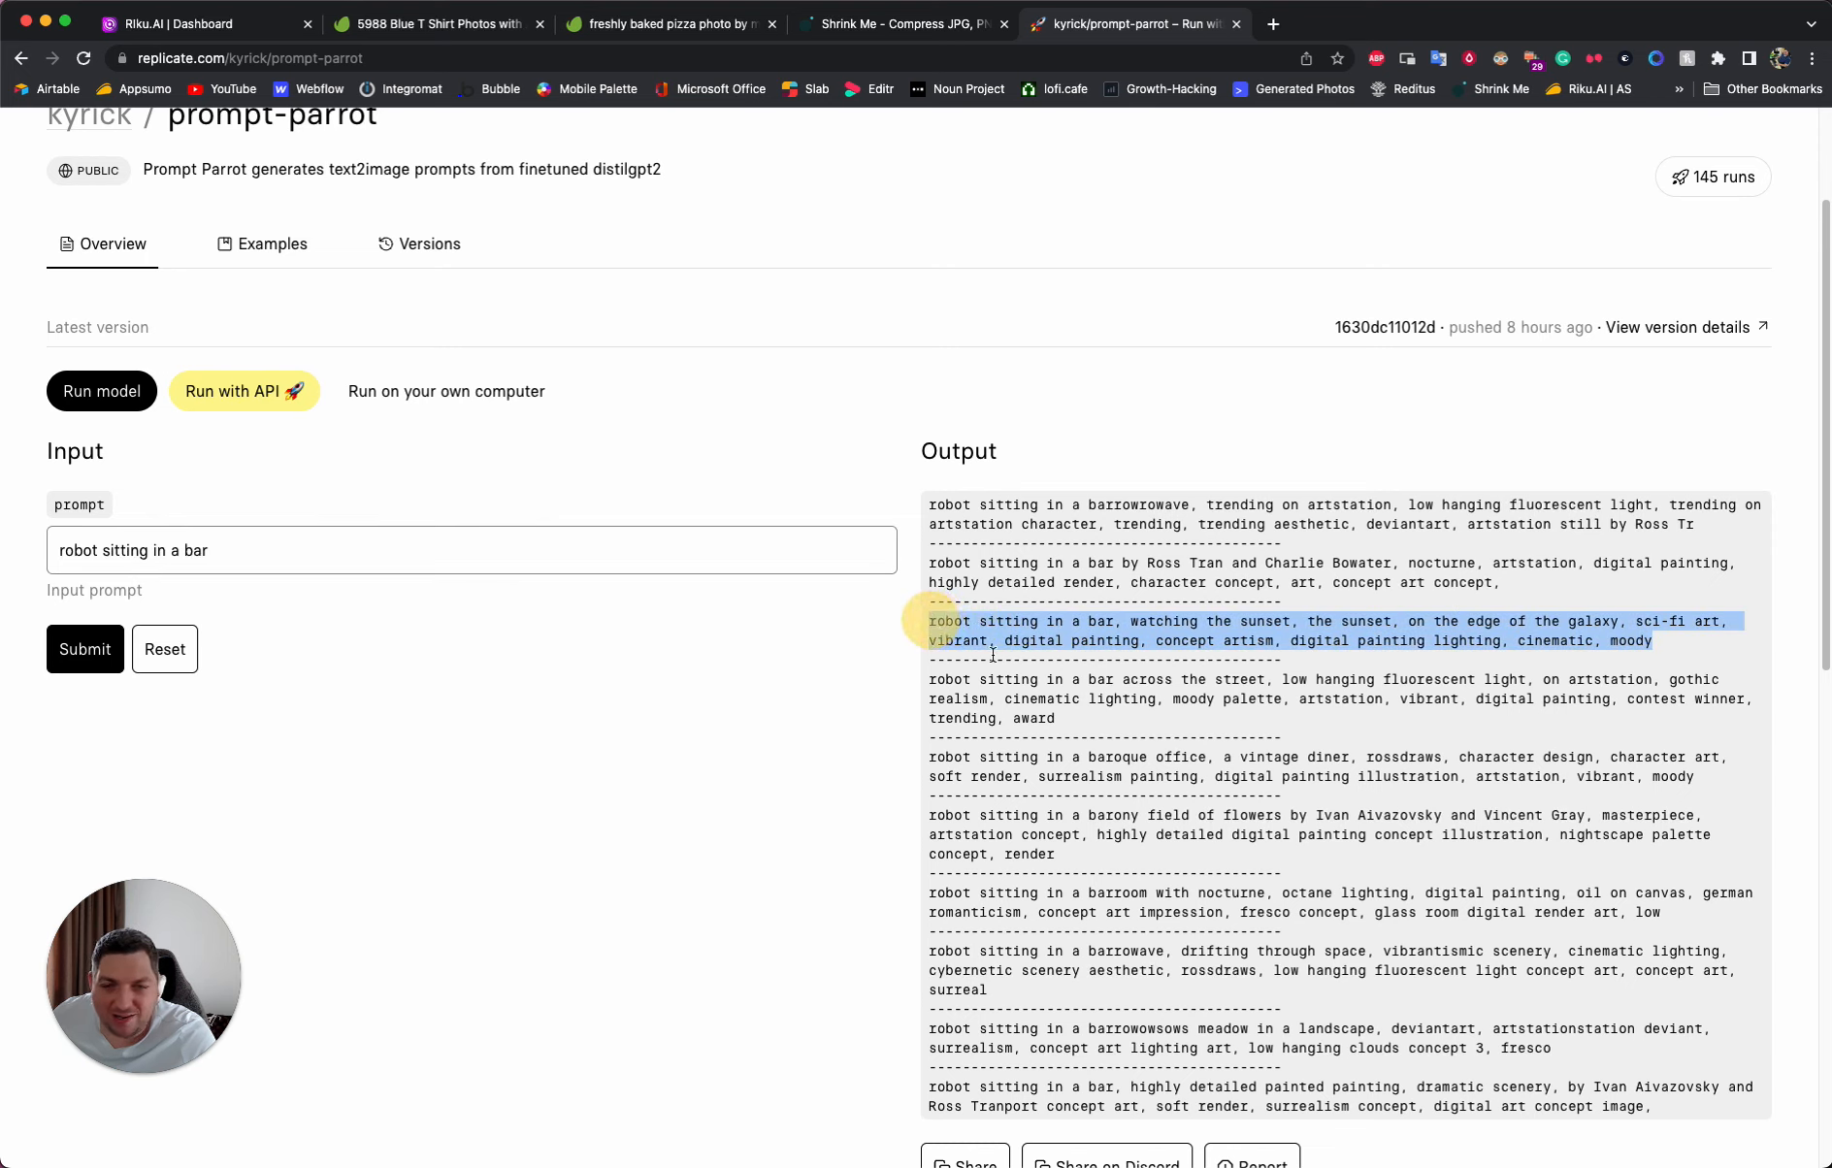
- Switch to Riku.AI, replace the image prompt with the copied robot sunset prompt, and generate three square images
{"action": "left_click", "coordinate": [209, 29]}
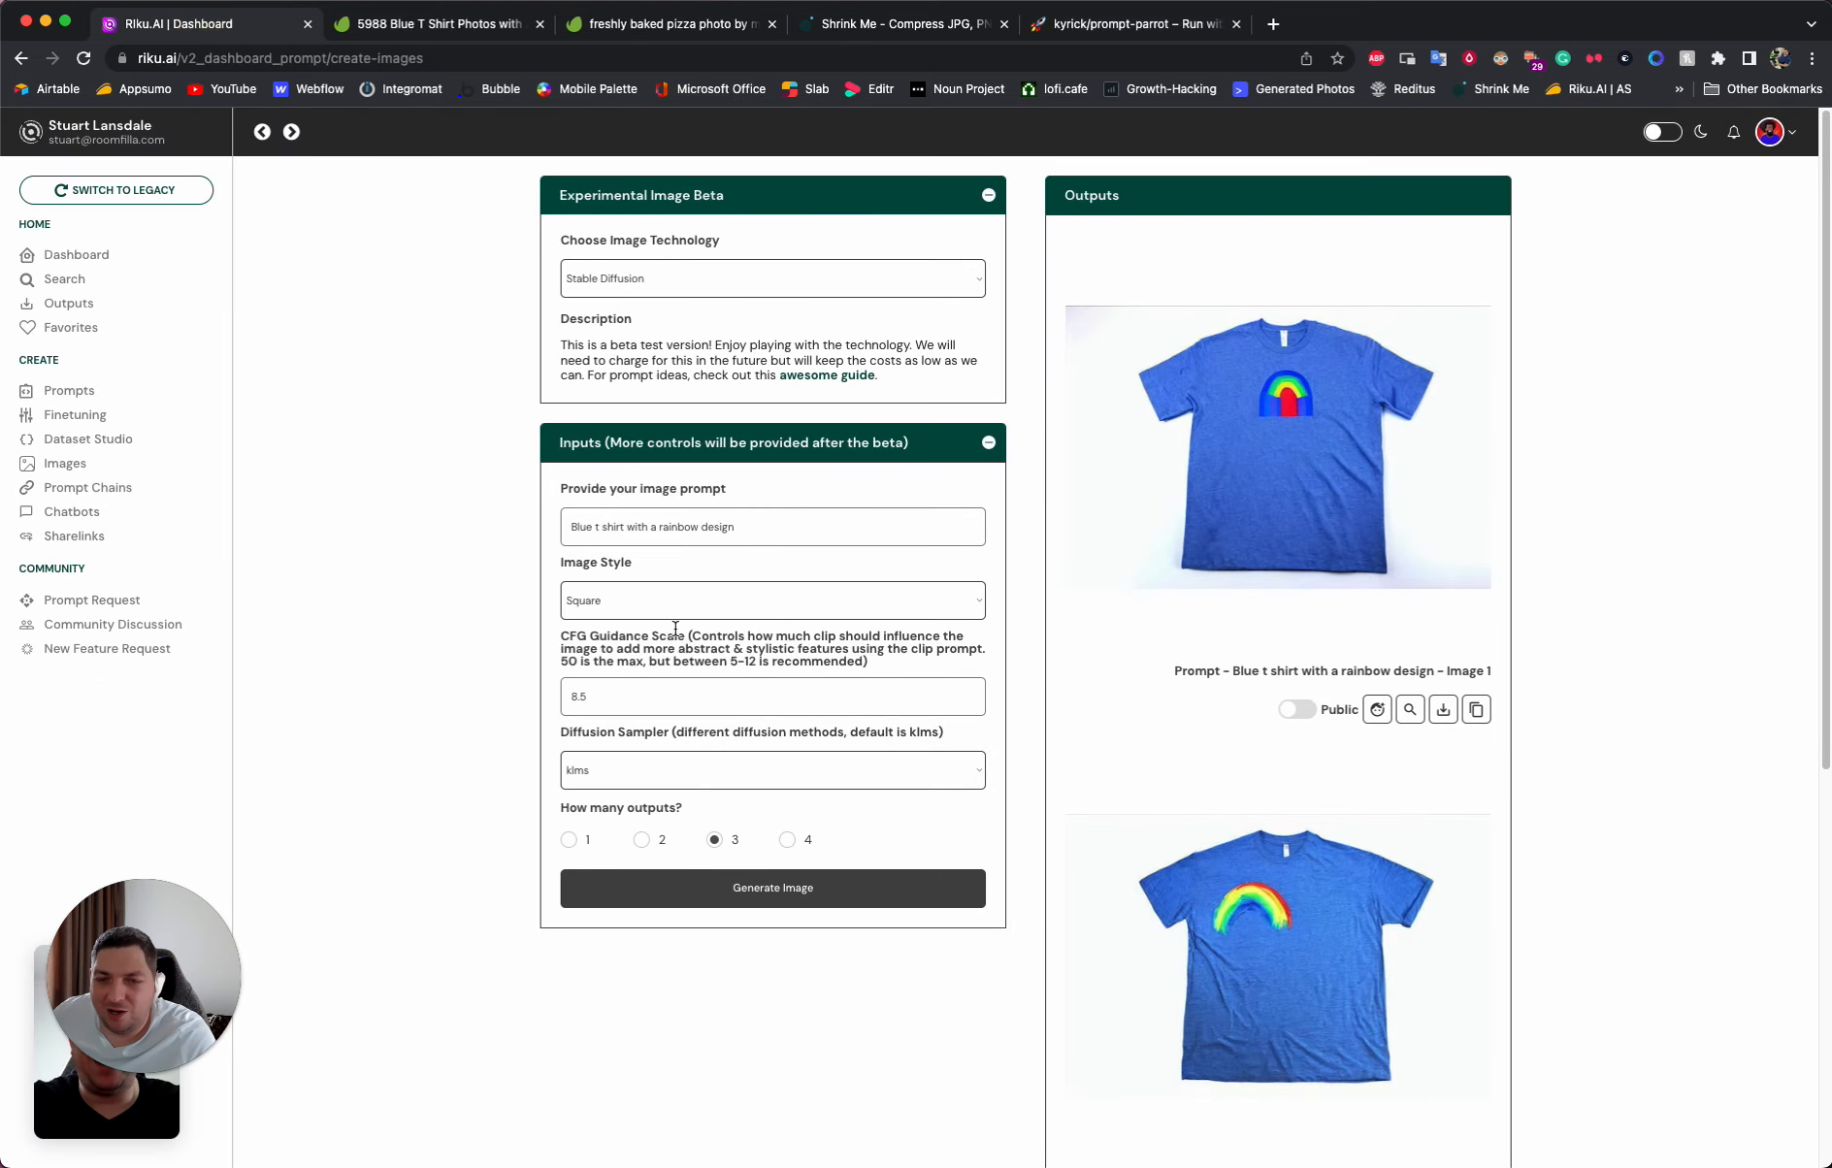
{"action": "left_click", "coordinate": [632, 535]}
{"action": "triple_click", "coordinate": [653, 529]}
{"action": "key", "text": "cmd+v"}
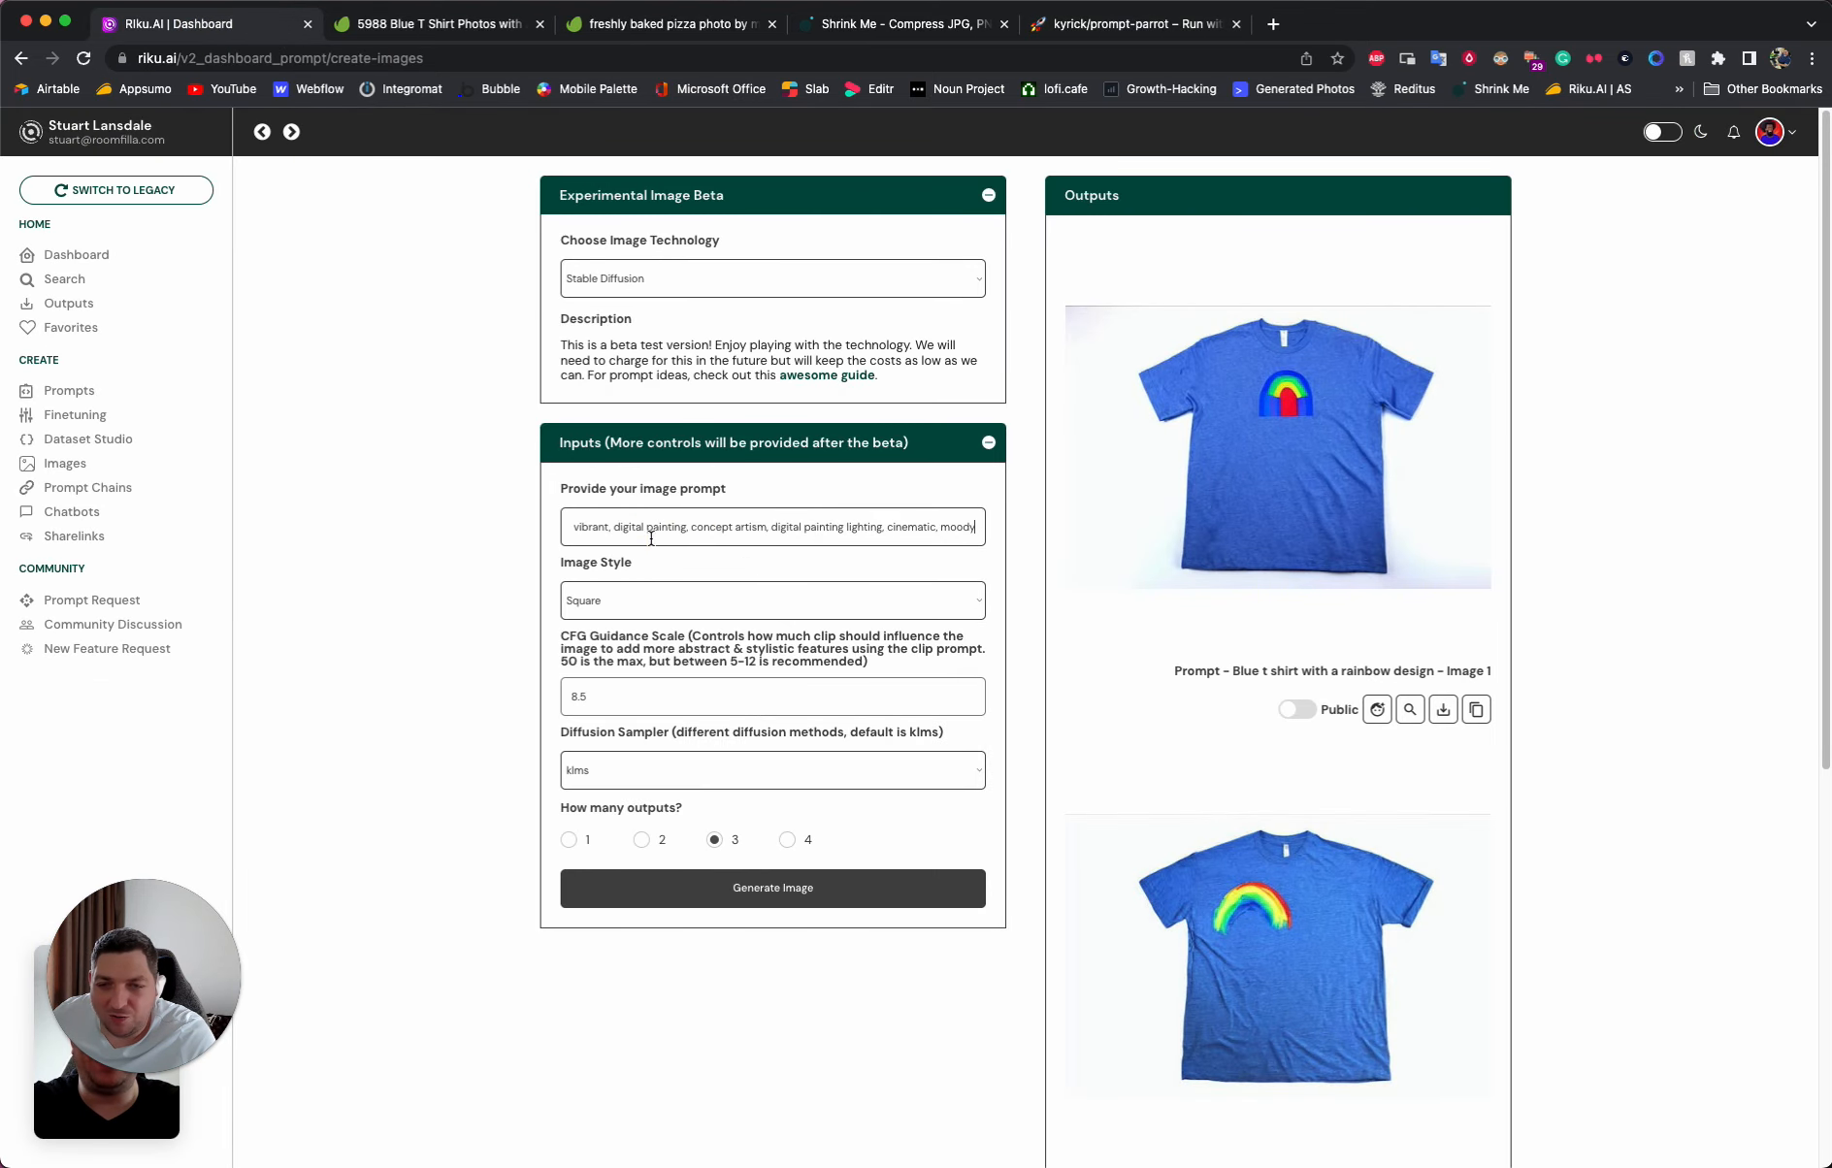
{"action": "left_click", "coordinate": [433, 521]}
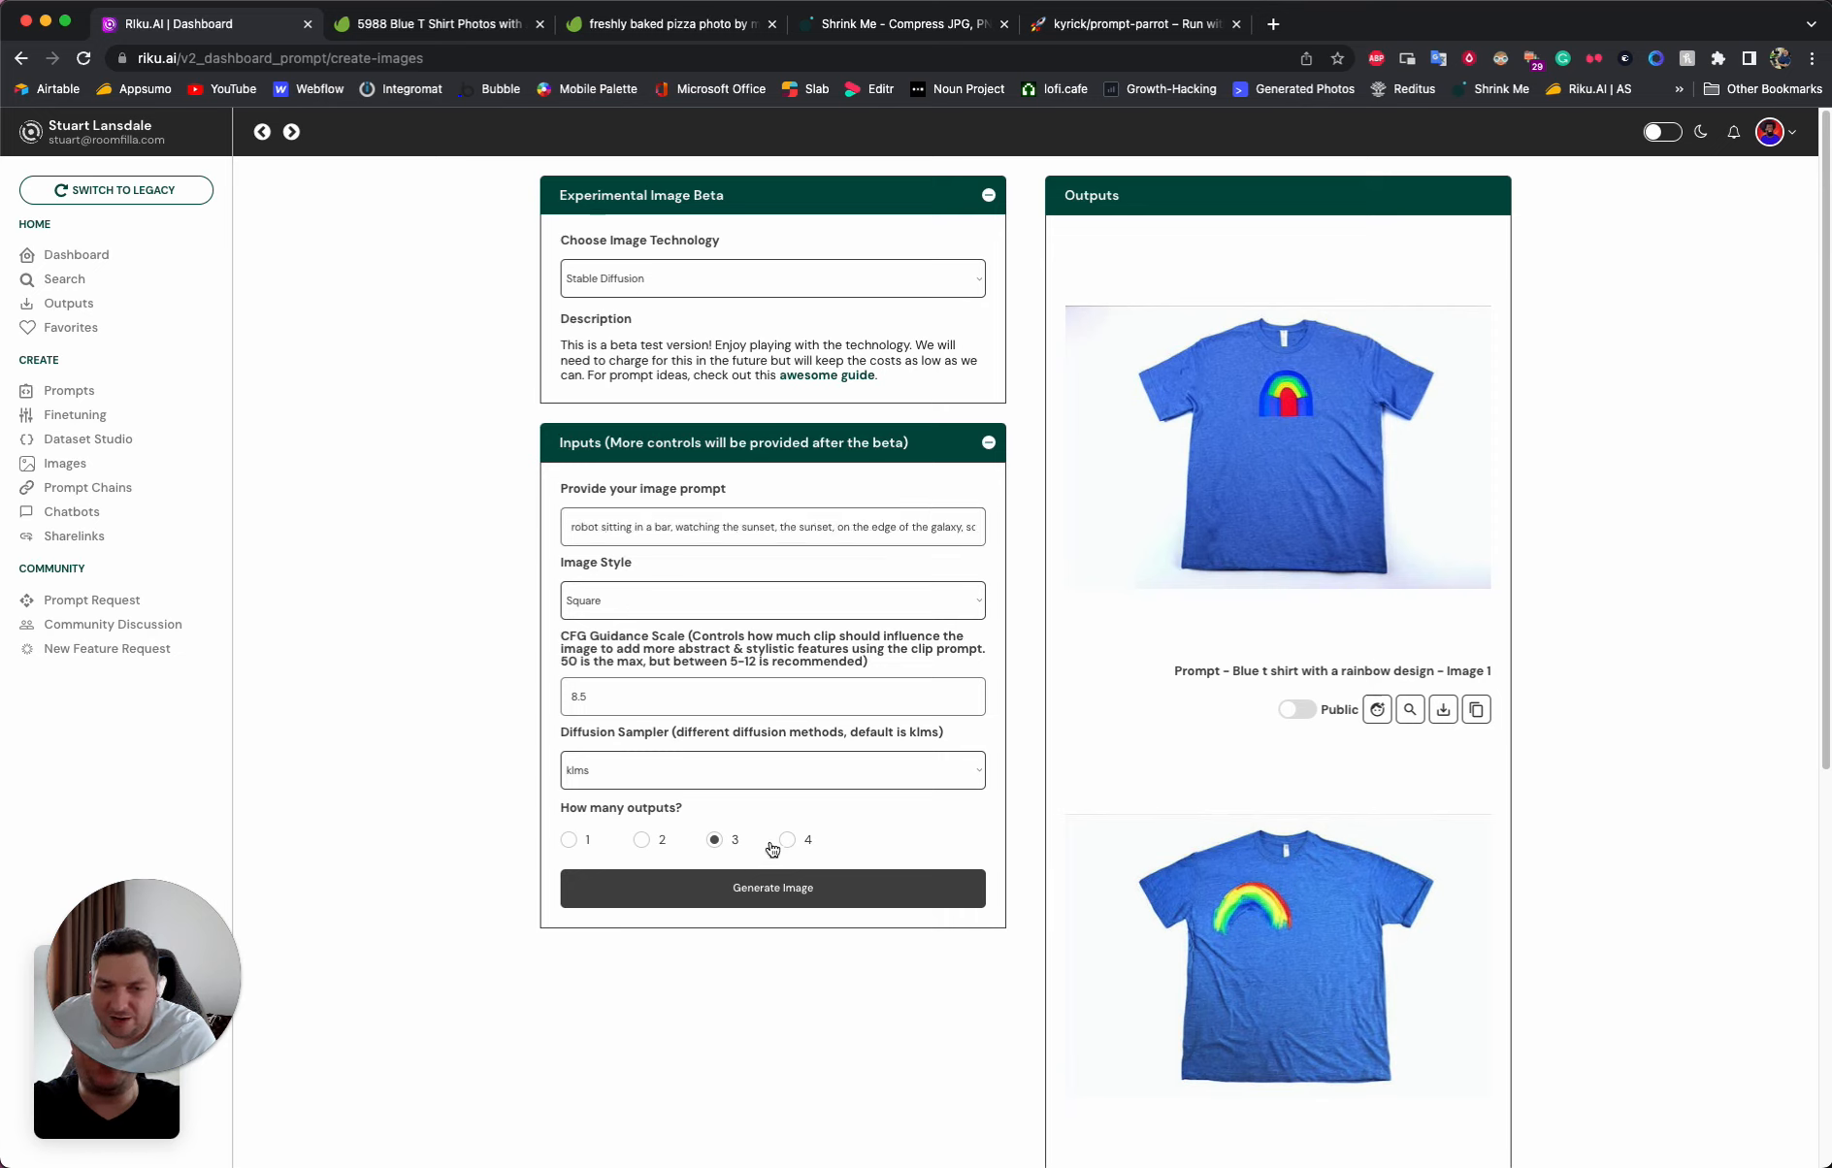
{"action": "left_click", "coordinate": [772, 885]}
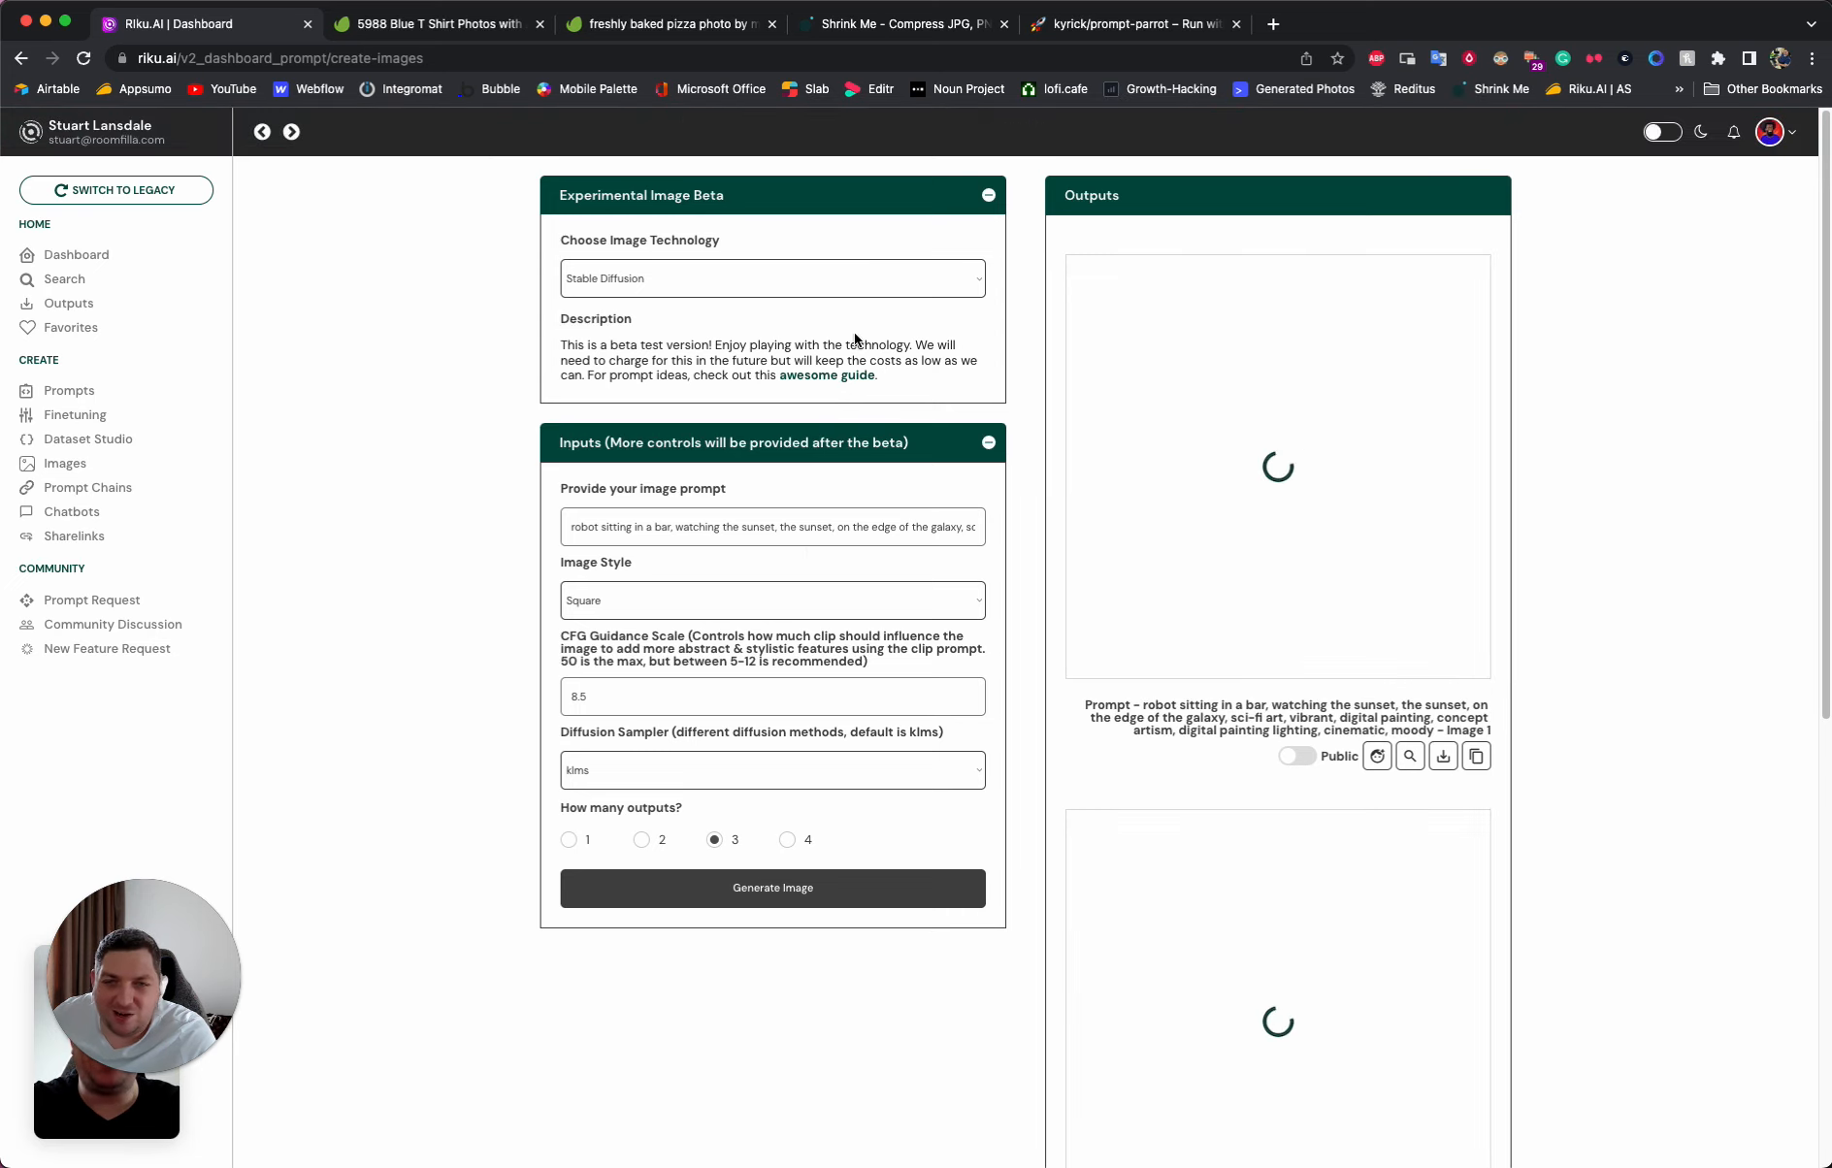
- Go back to the prompt-parrot page on Replicate and review the list of generated robot prompts
{"action": "left_click", "coordinate": [1080, 29]}
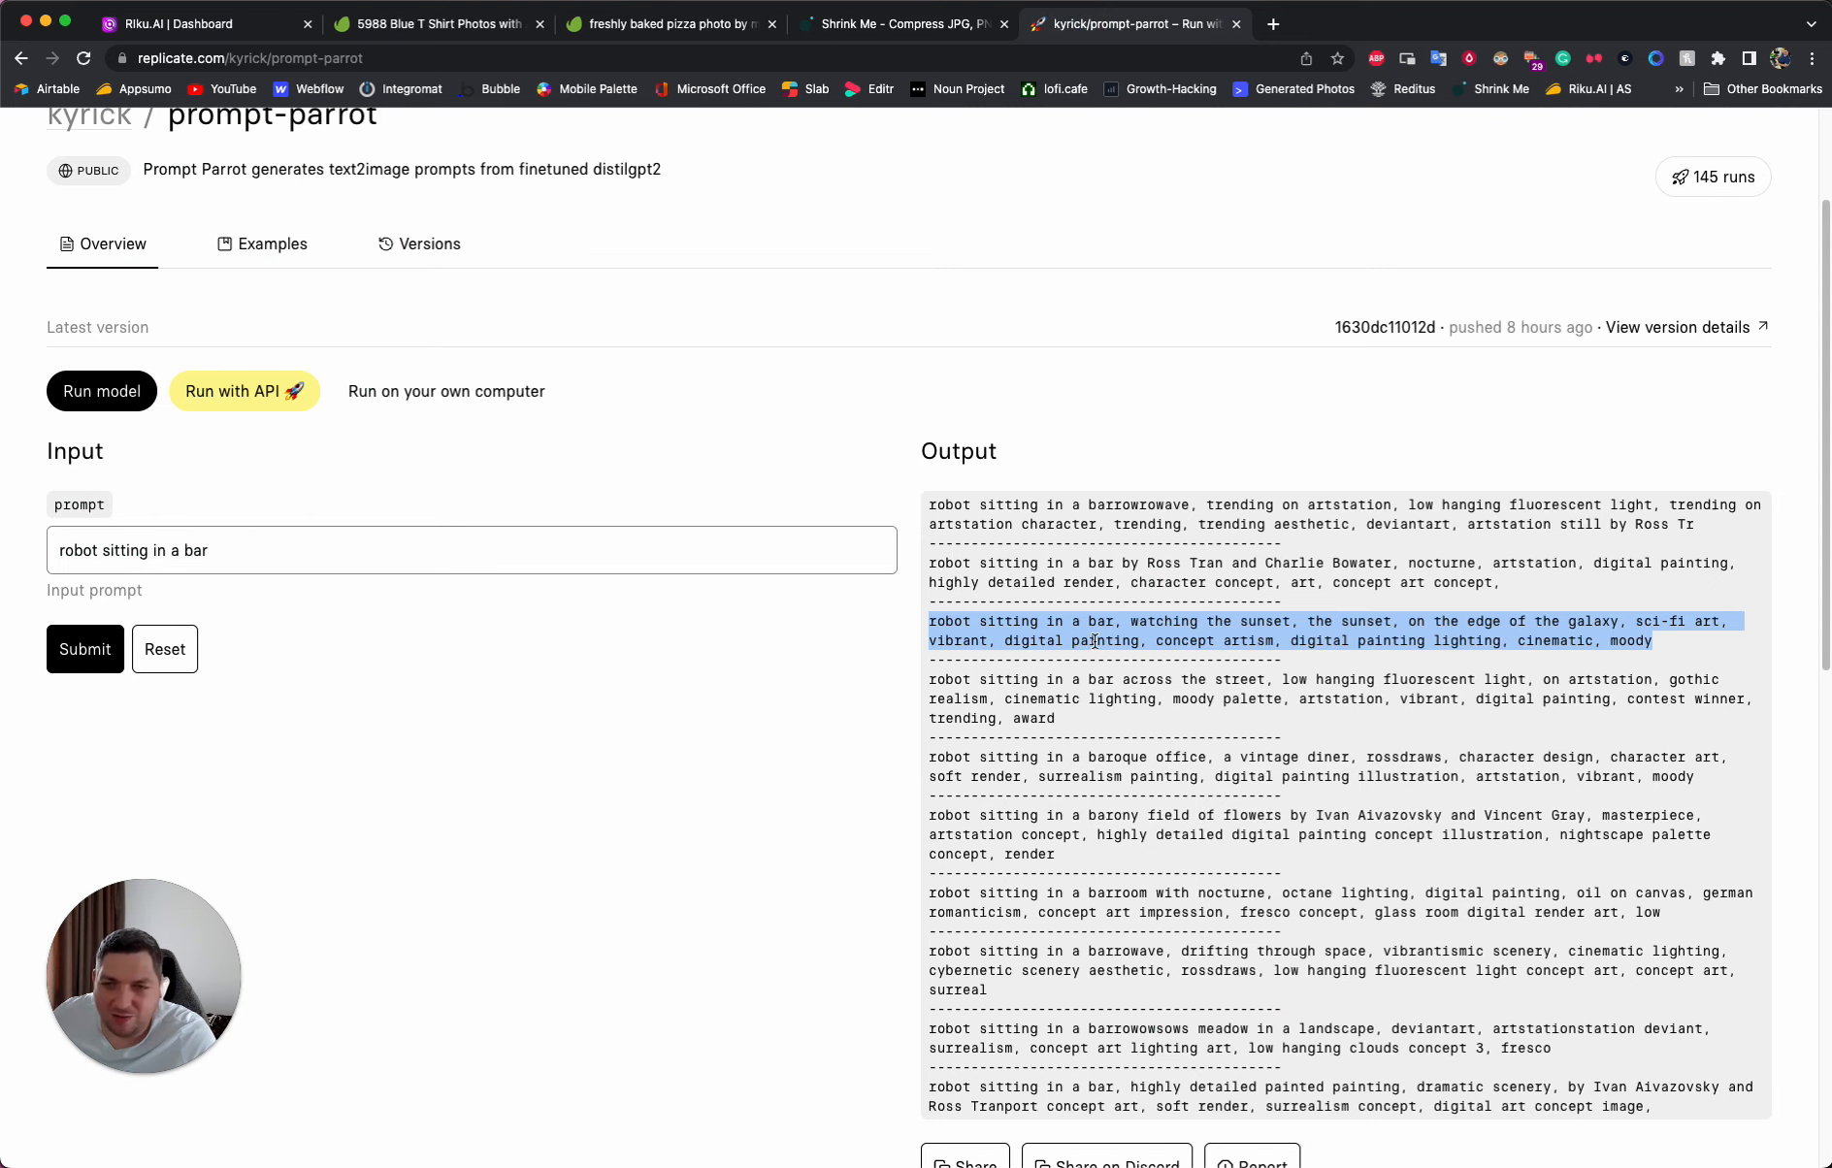
{"action": "scroll", "coordinate": [1072, 673], "scroll_direction": "up", "scroll_amount": 2}
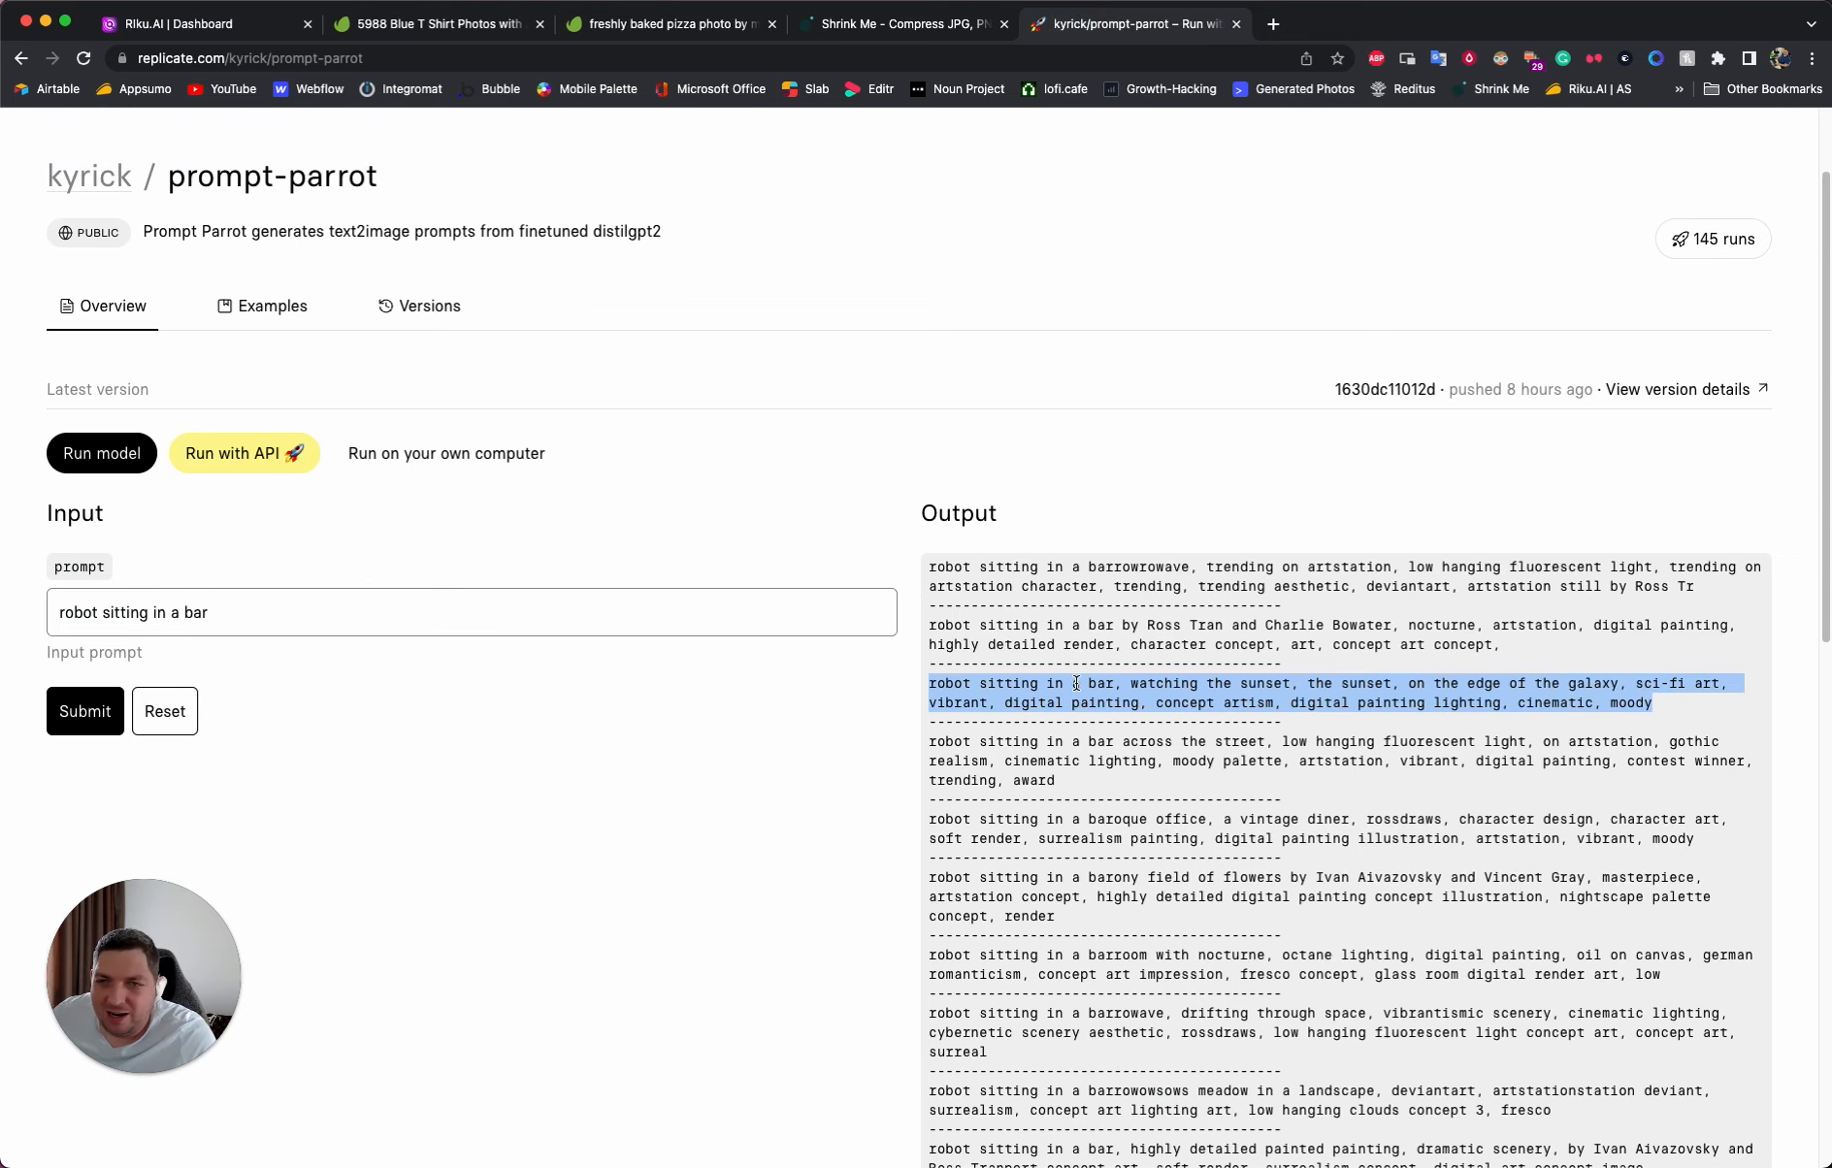
{"action": "scroll", "coordinate": [1080, 687], "scroll_direction": "up", "scroll_amount": 1}
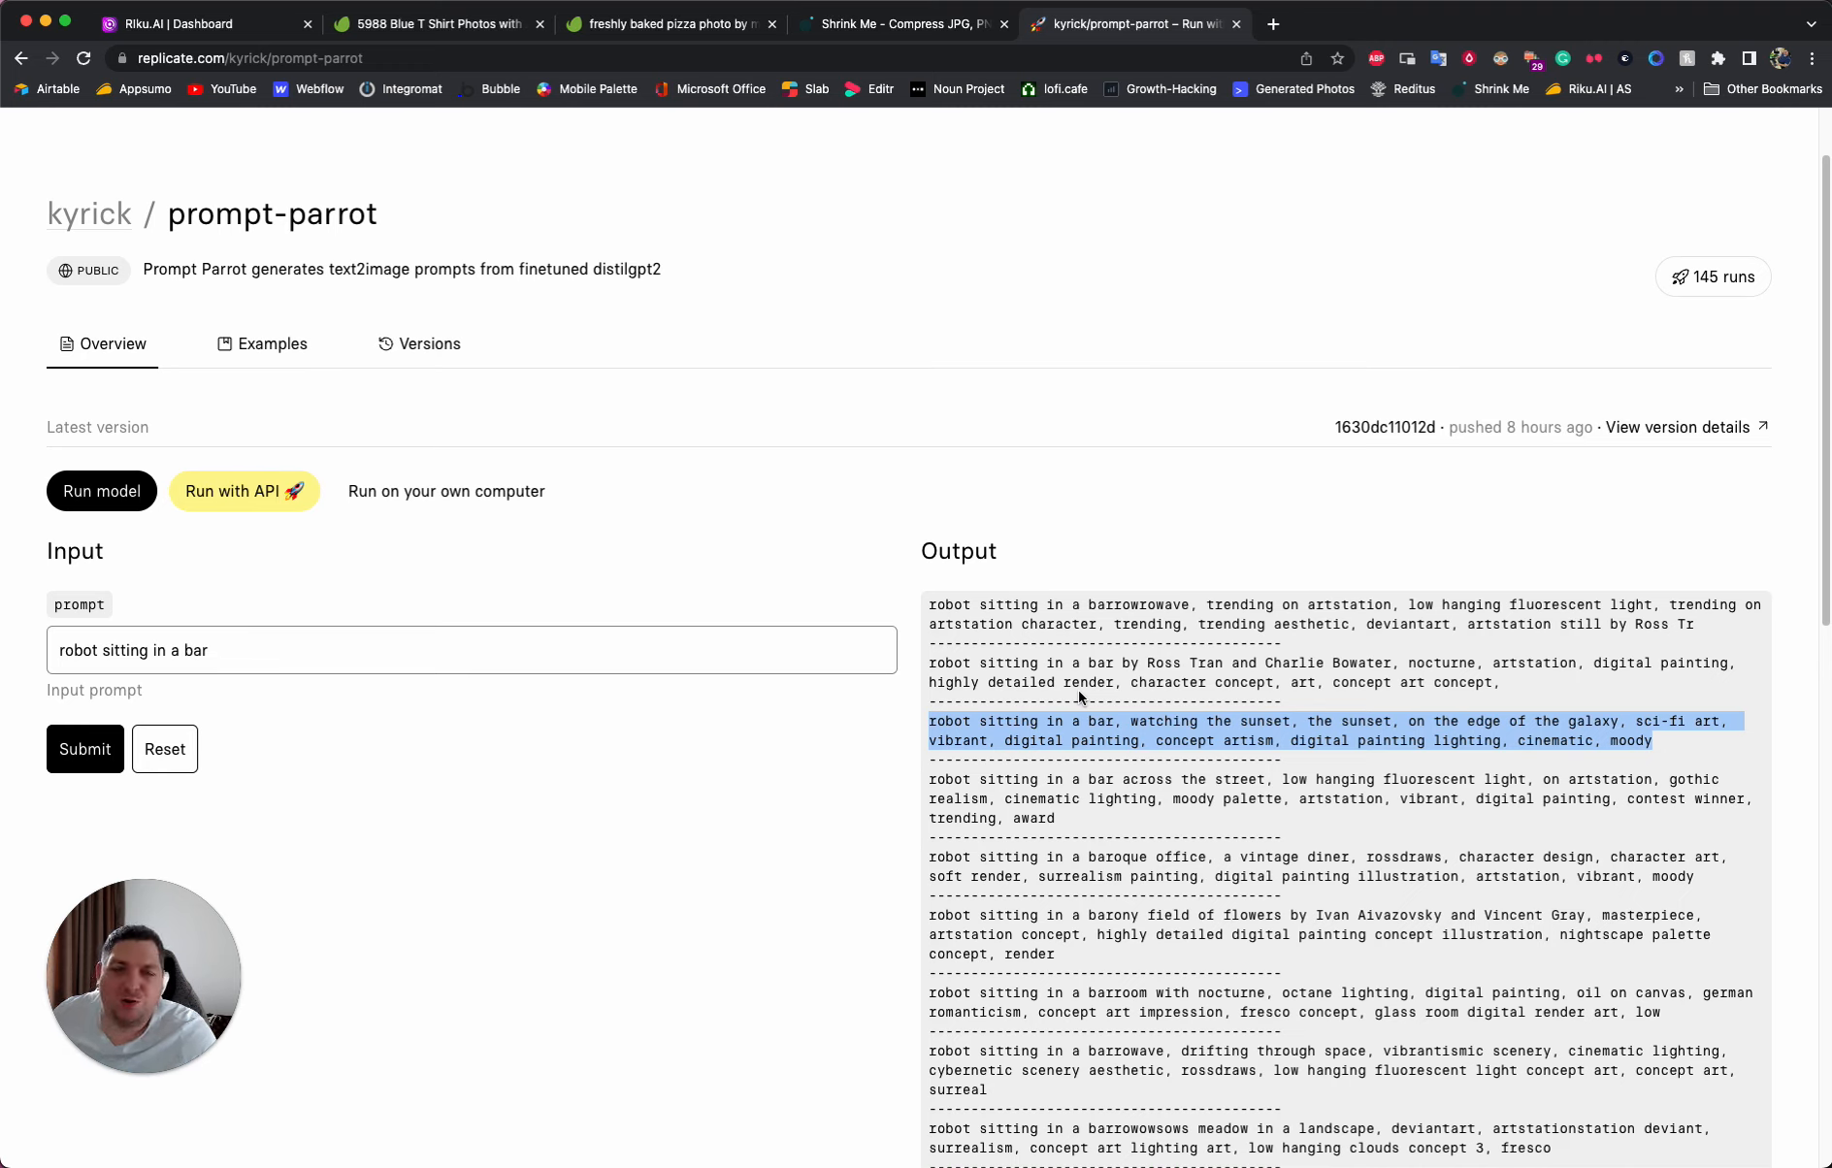
- Return to Riku.AI, view the second robot image enlarged, and check the progress of the other outputs
{"action": "left_click", "coordinate": [246, 35]}
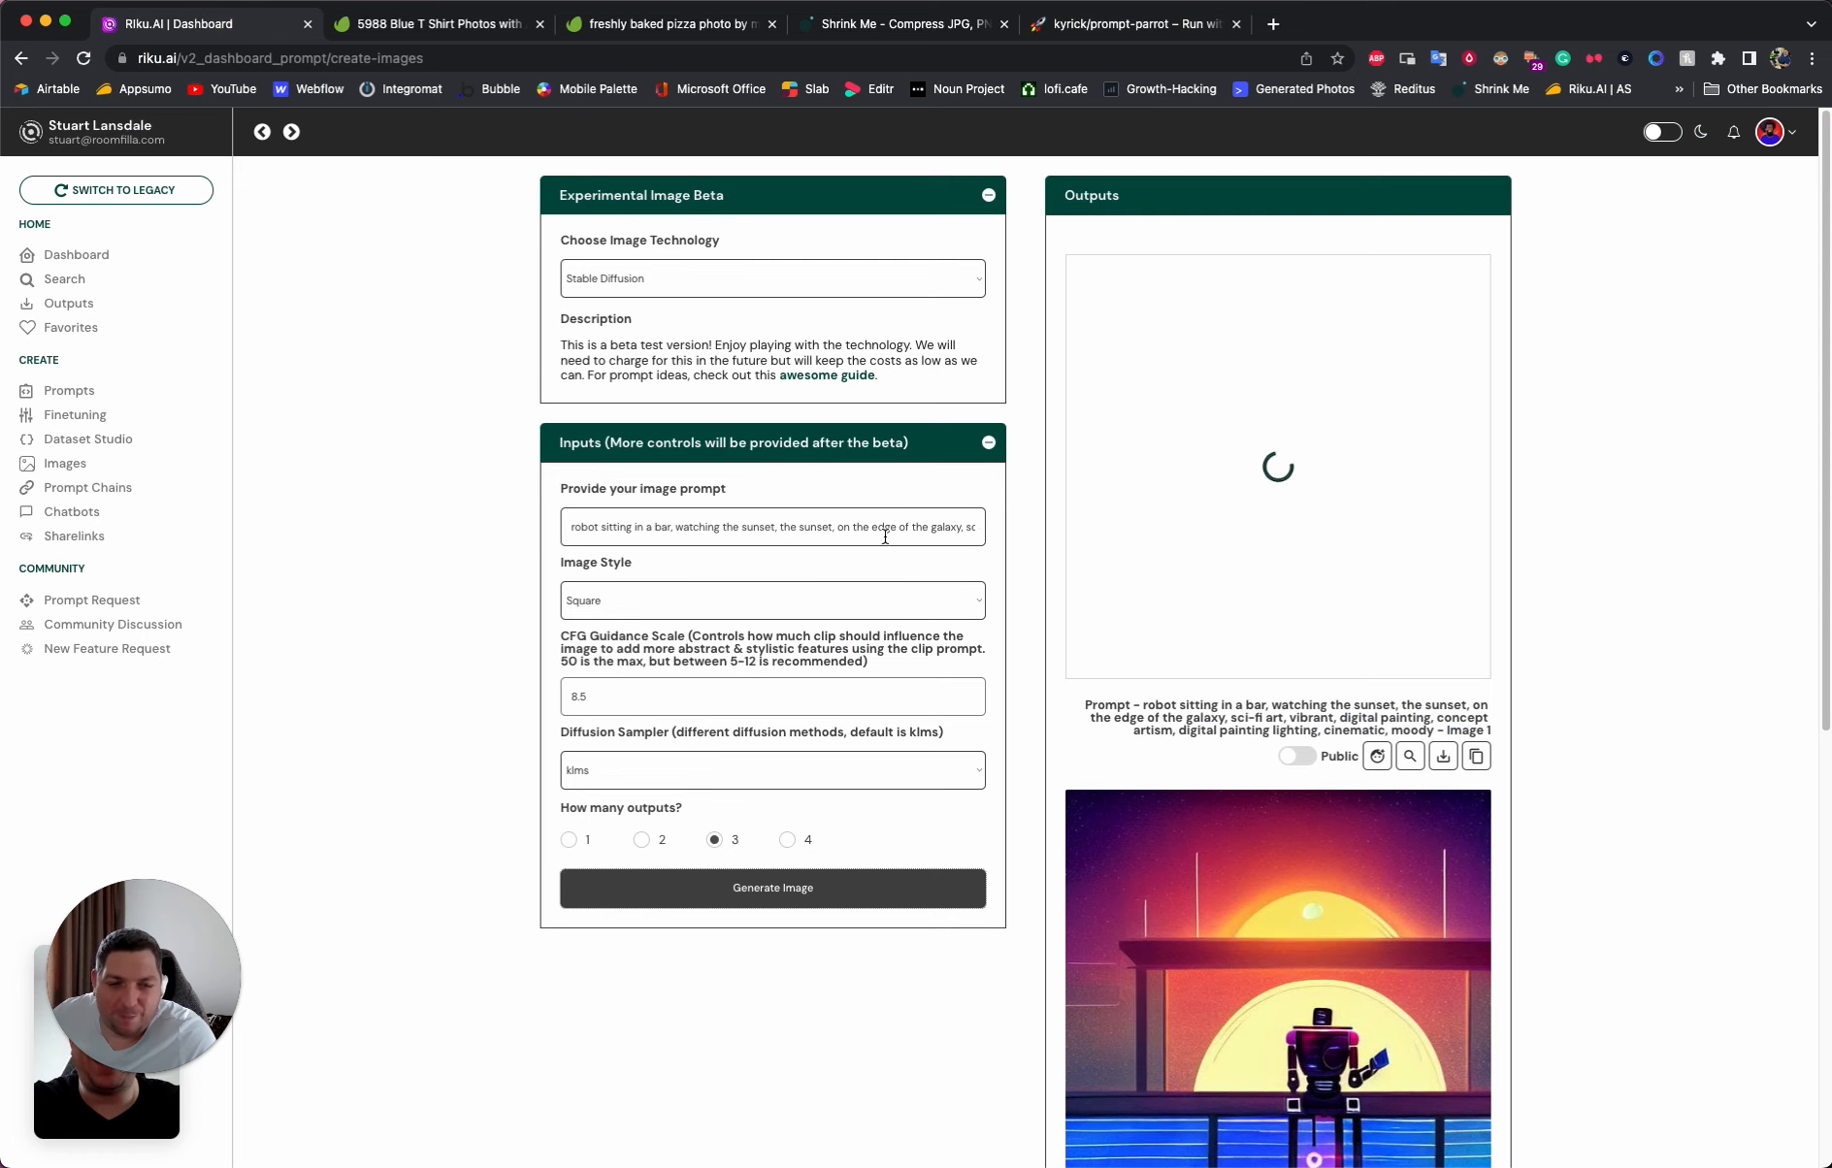
{"action": "scroll", "coordinate": [1326, 579], "scroll_direction": "down", "scroll_amount": 5}
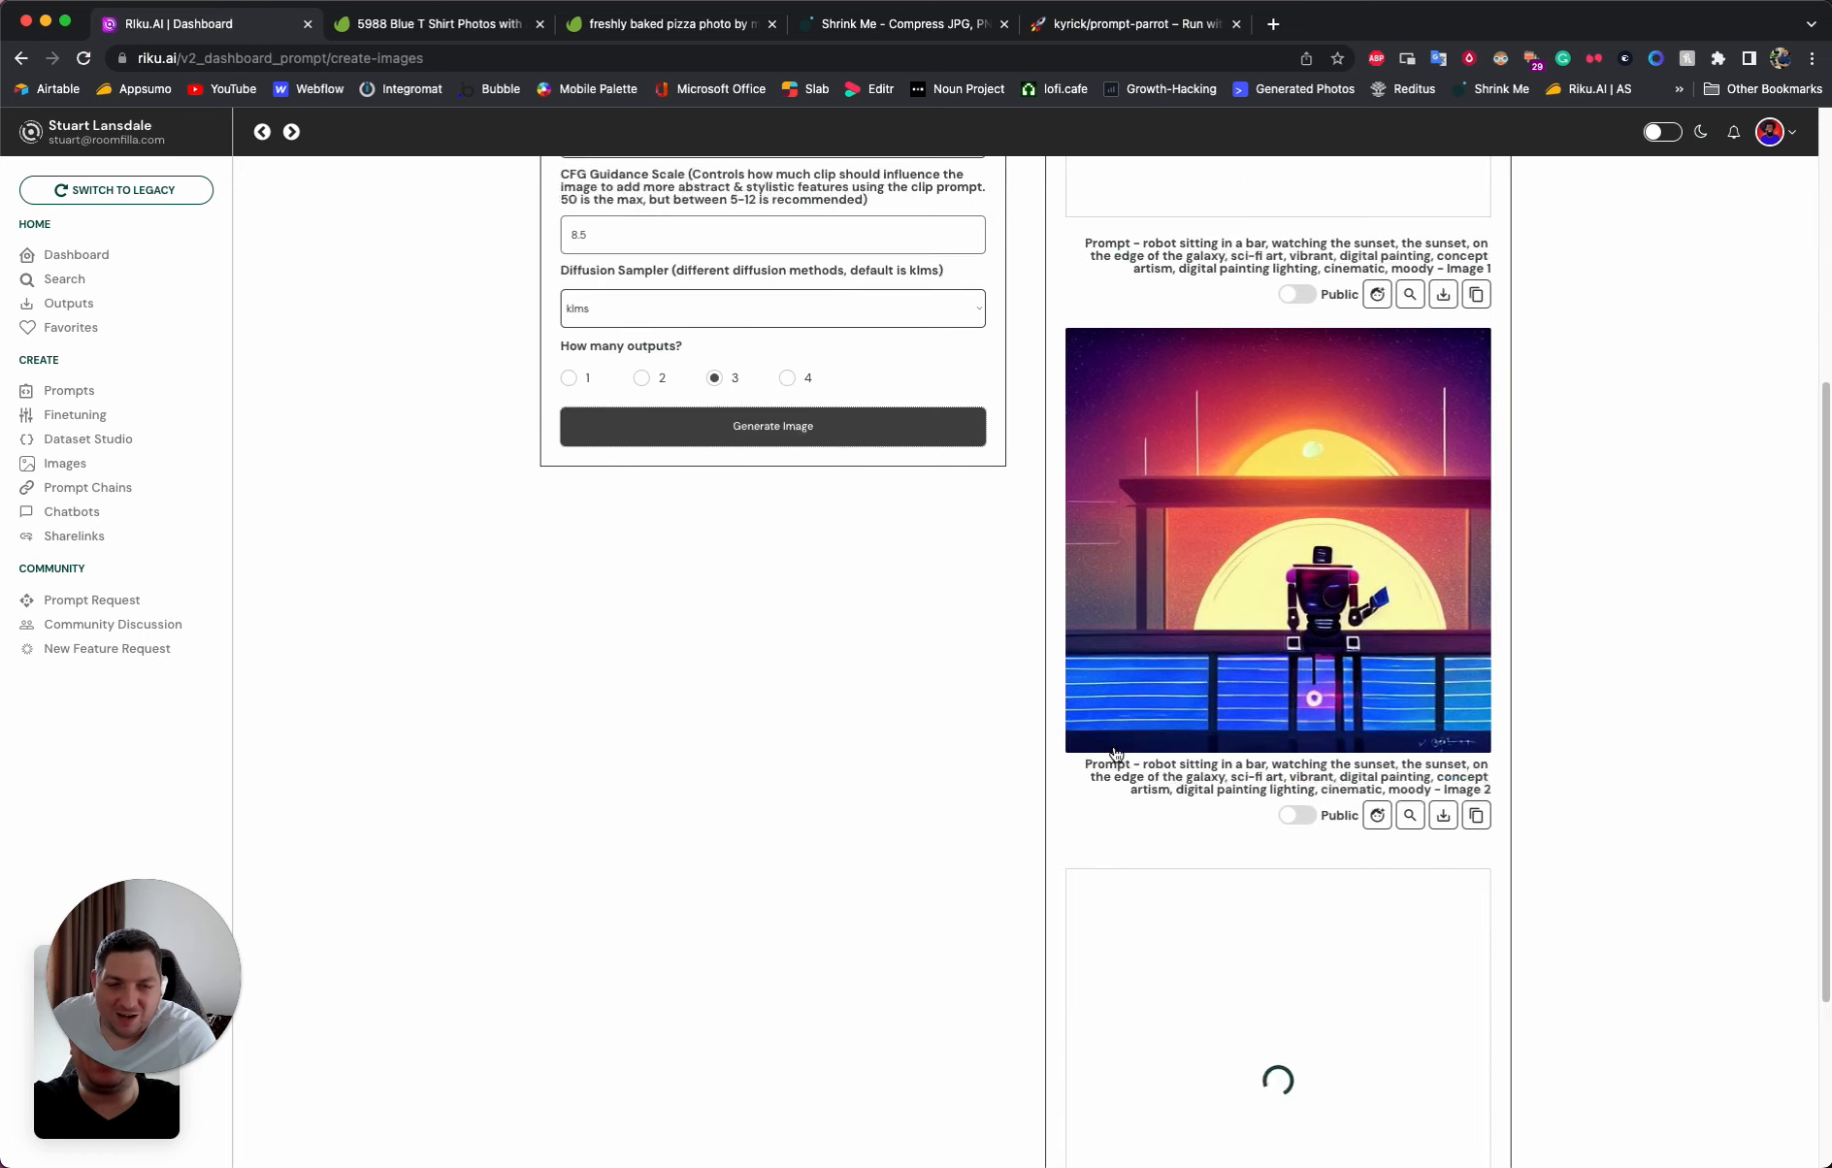
{"action": "left_click", "coordinate": [1326, 580]}
{"action": "left_click", "coordinate": [1582, 577]}
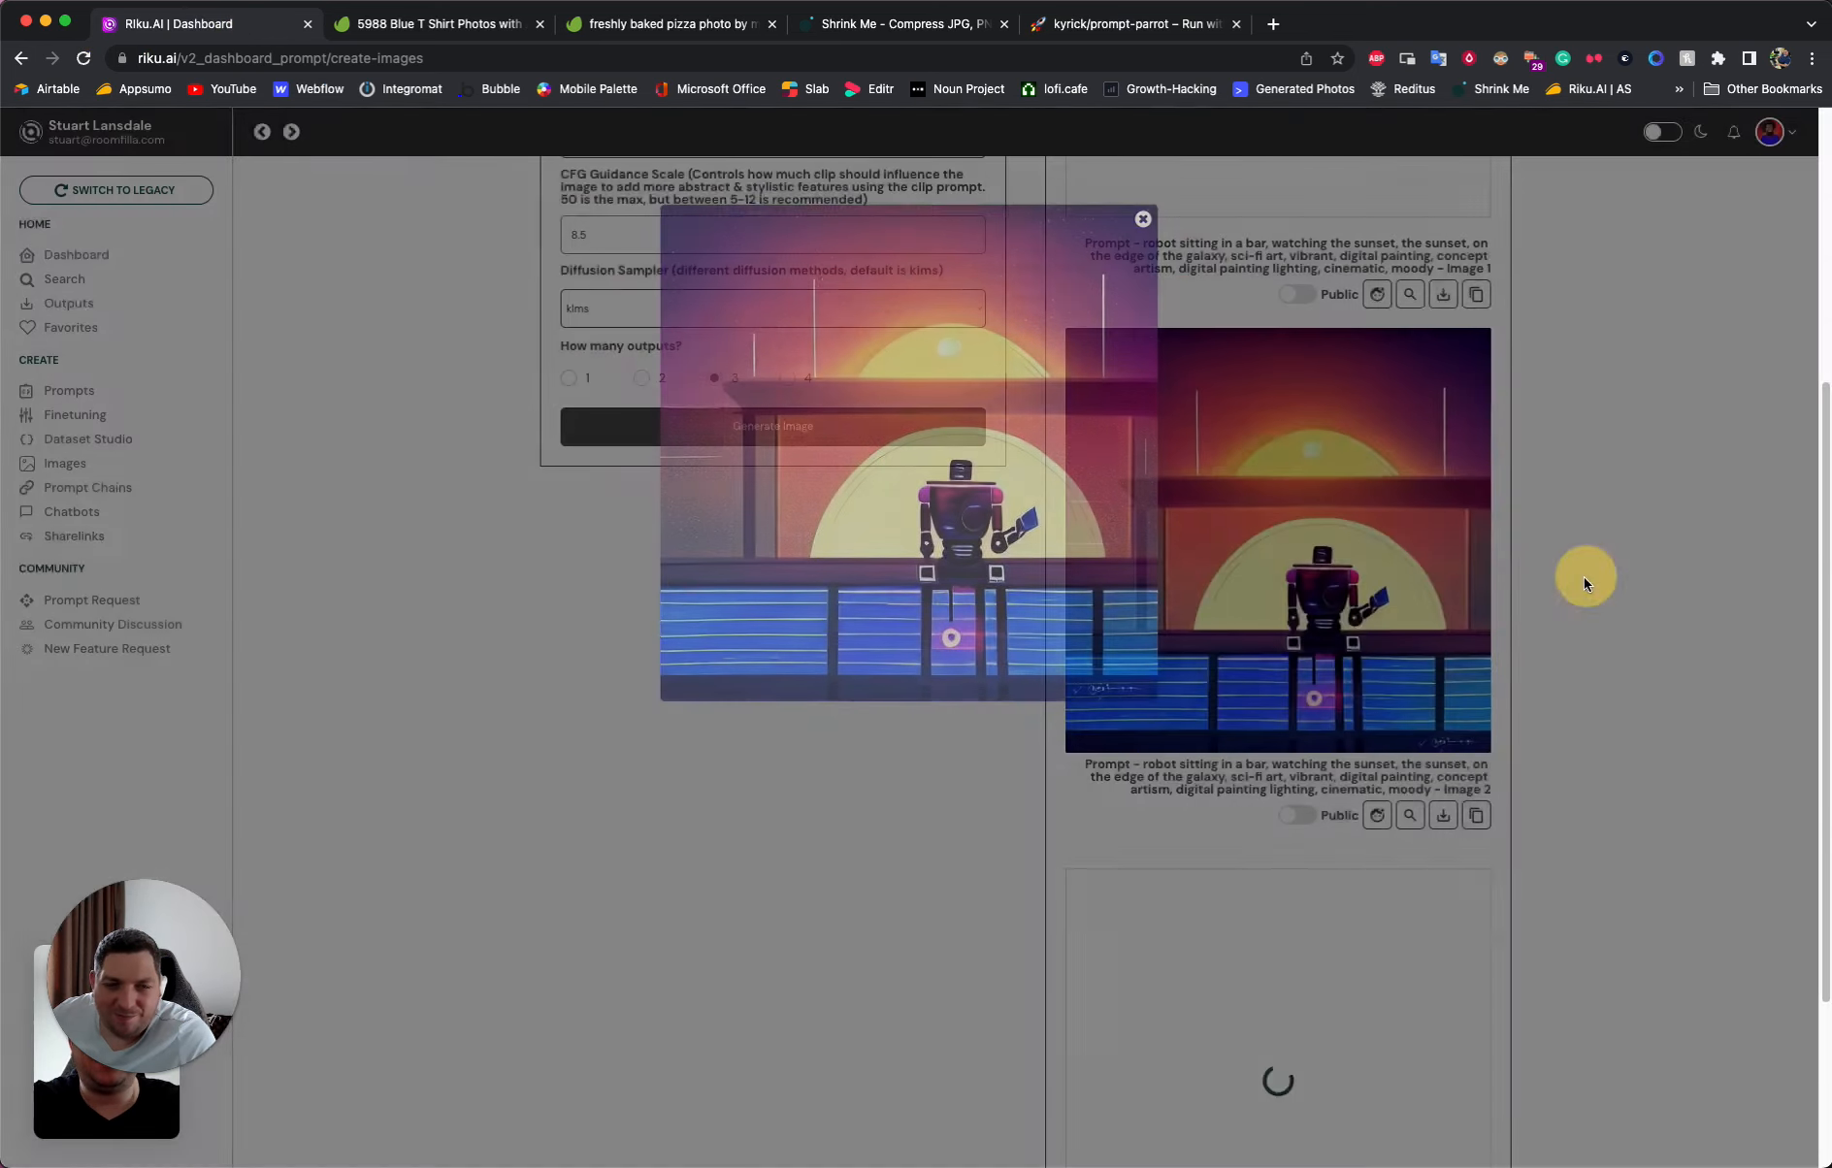
{"action": "scroll", "coordinate": [1415, 715], "scroll_direction": "down", "scroll_amount": 3}
{"action": "scroll", "coordinate": [1455, 728], "scroll_direction": "down", "scroll_amount": 5}
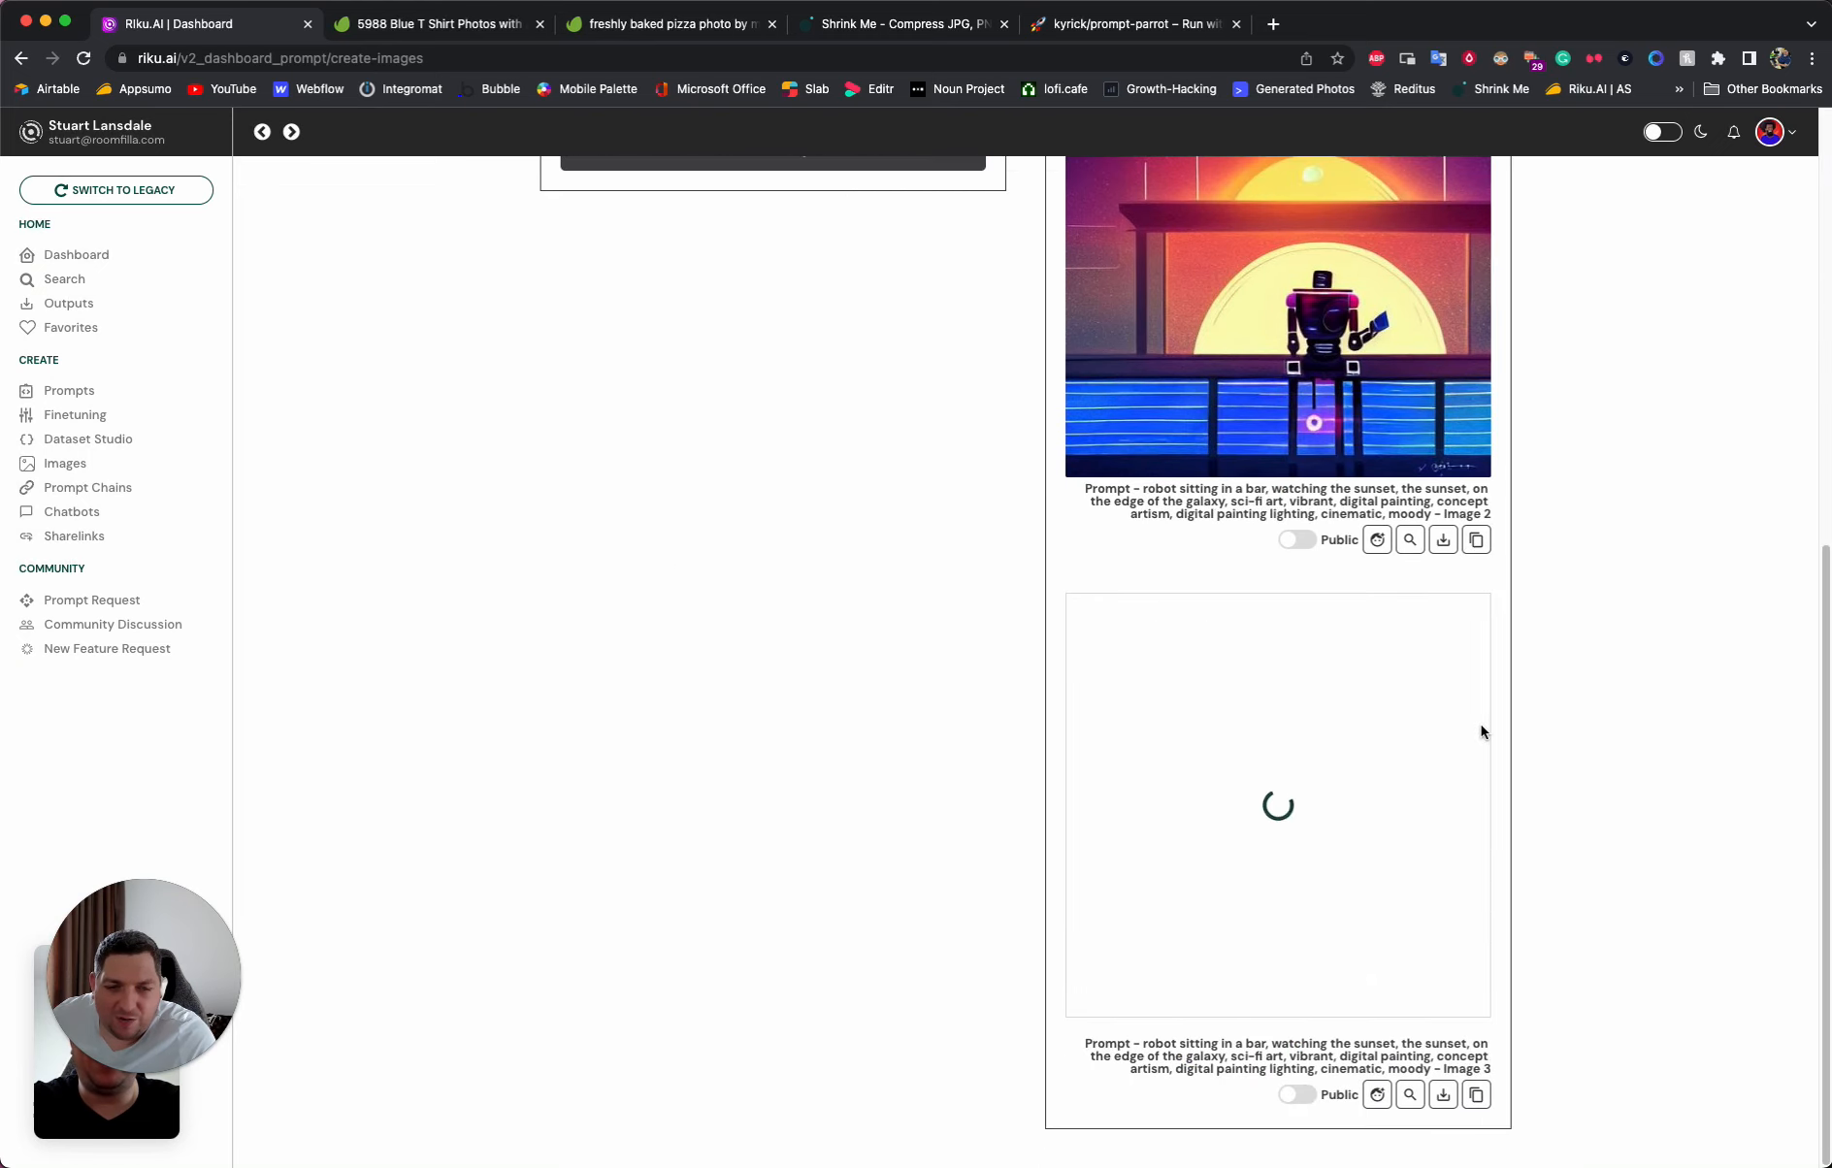
{"action": "scroll", "coordinate": [1468, 732], "scroll_direction": "up", "scroll_amount": 5}
{"action": "scroll", "coordinate": [1462, 733], "scroll_direction": "down", "scroll_amount": 3}
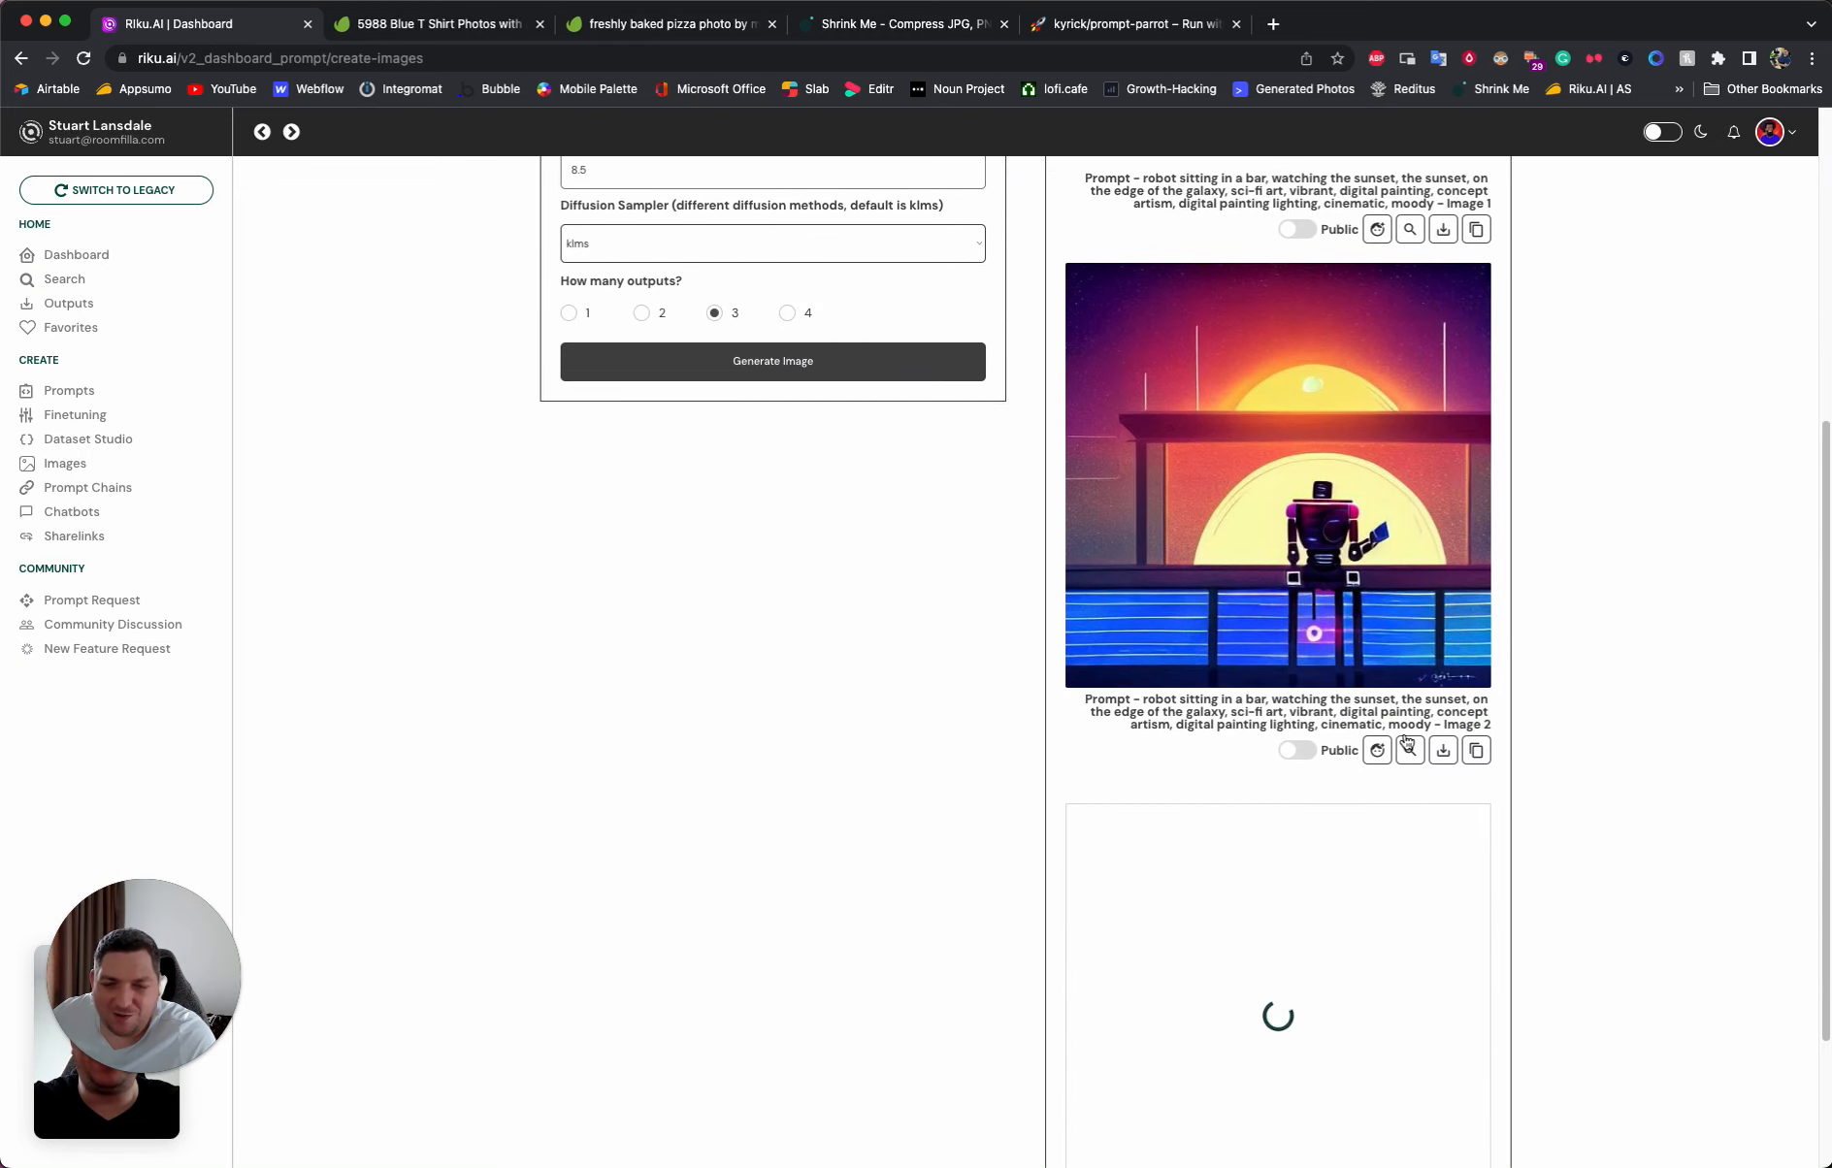
{"action": "scroll", "coordinate": [1236, 723], "scroll_direction": "up", "scroll_amount": 5}
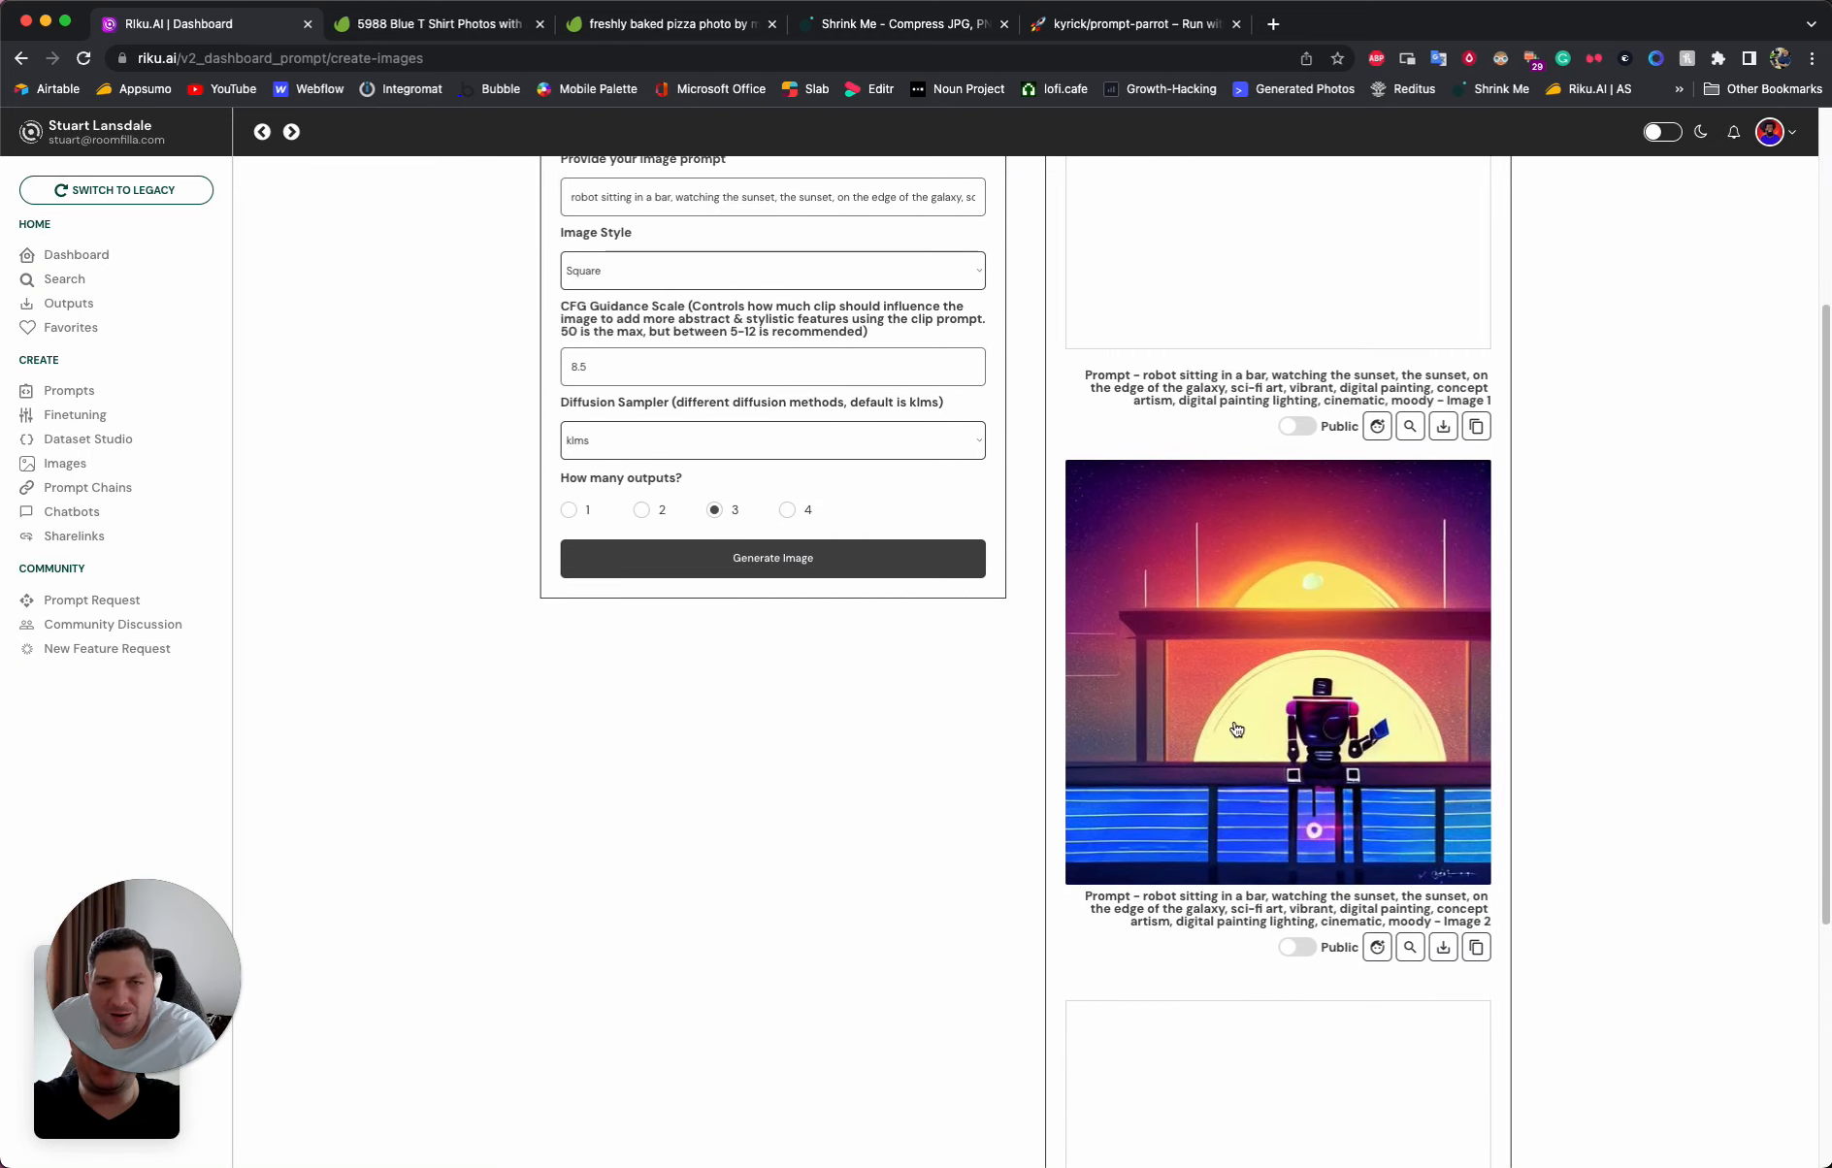
{"action": "scroll", "coordinate": [1234, 727], "scroll_direction": "down", "scroll_amount": 5}
{"action": "scroll", "coordinate": [1233, 732], "scroll_direction": "up", "scroll_amount": 4}
{"action": "scroll", "coordinate": [1232, 732], "scroll_direction": "up", "scroll_amount": 2}
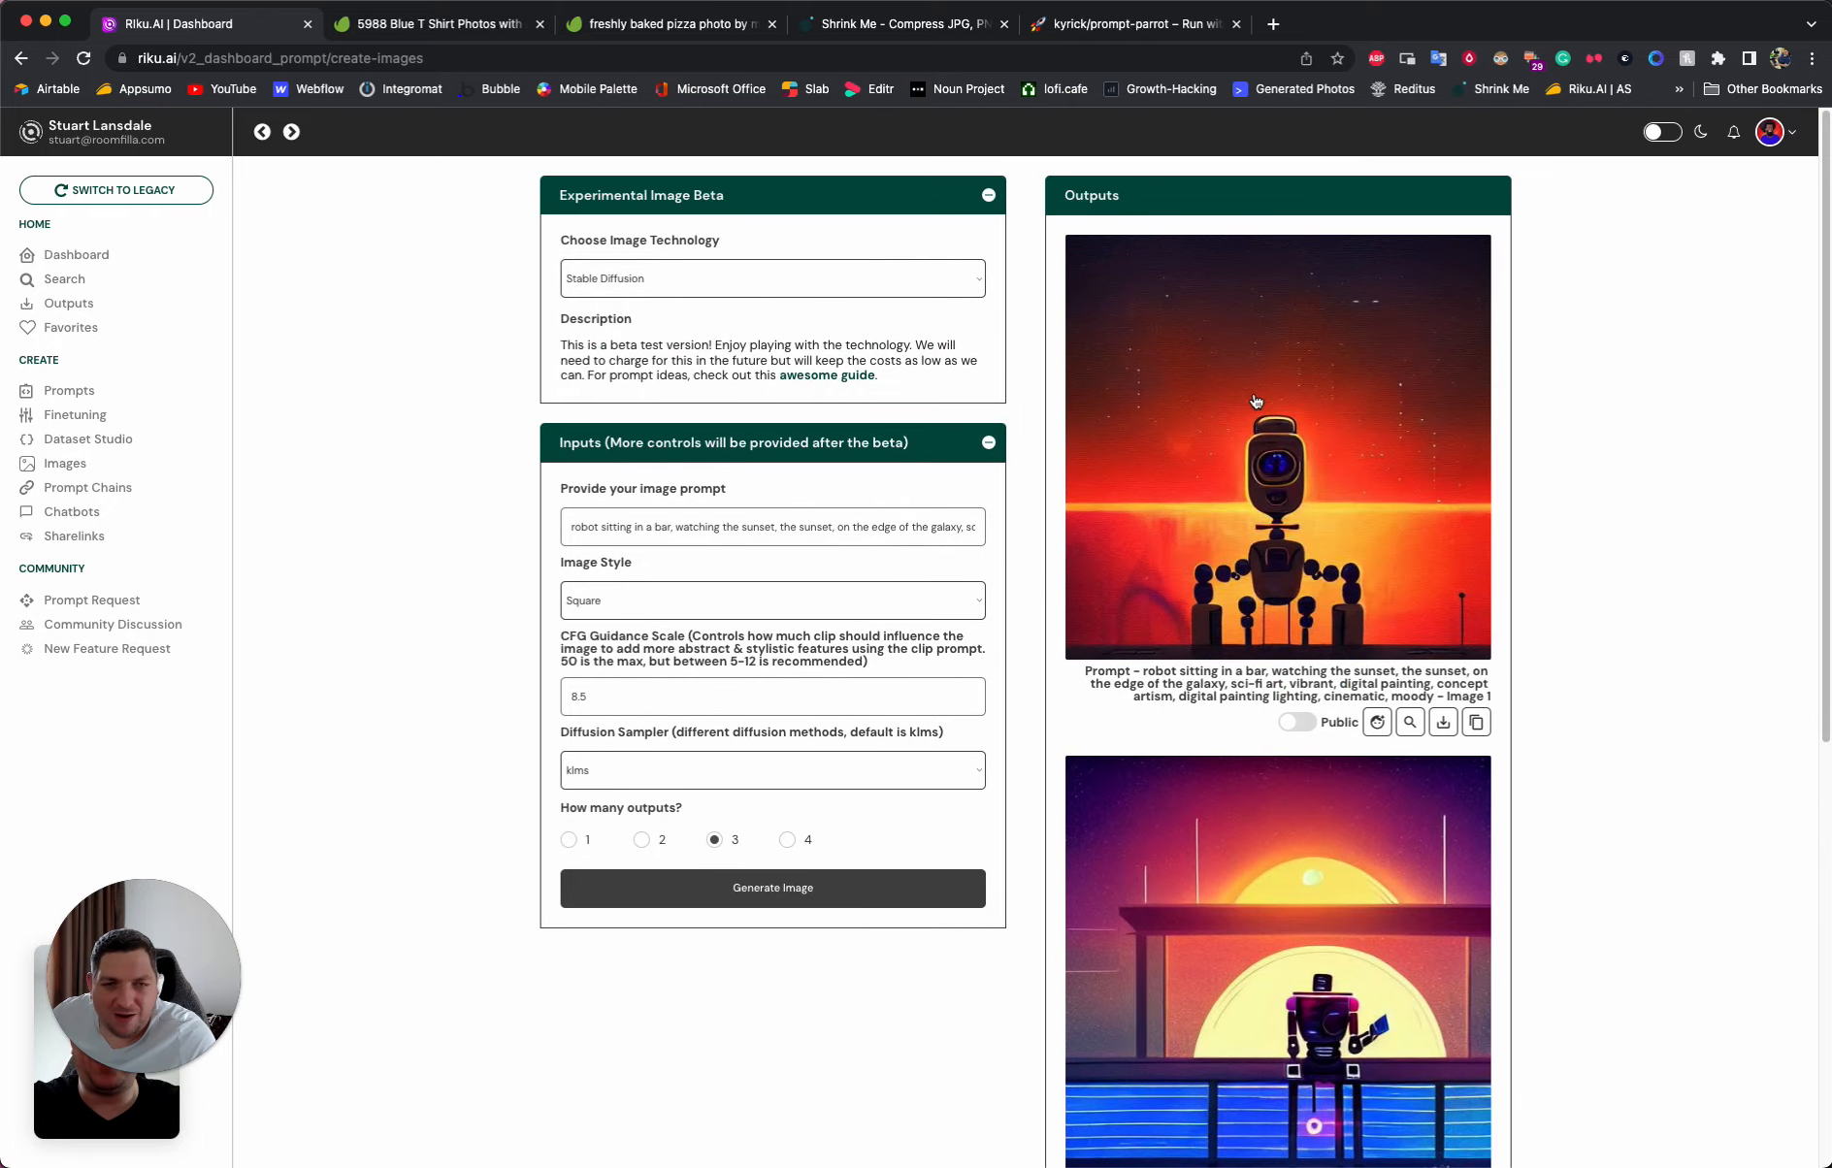
- View the first and third generated robot images enlarged, closing each preview
{"action": "left_click", "coordinate": [1326, 390]}
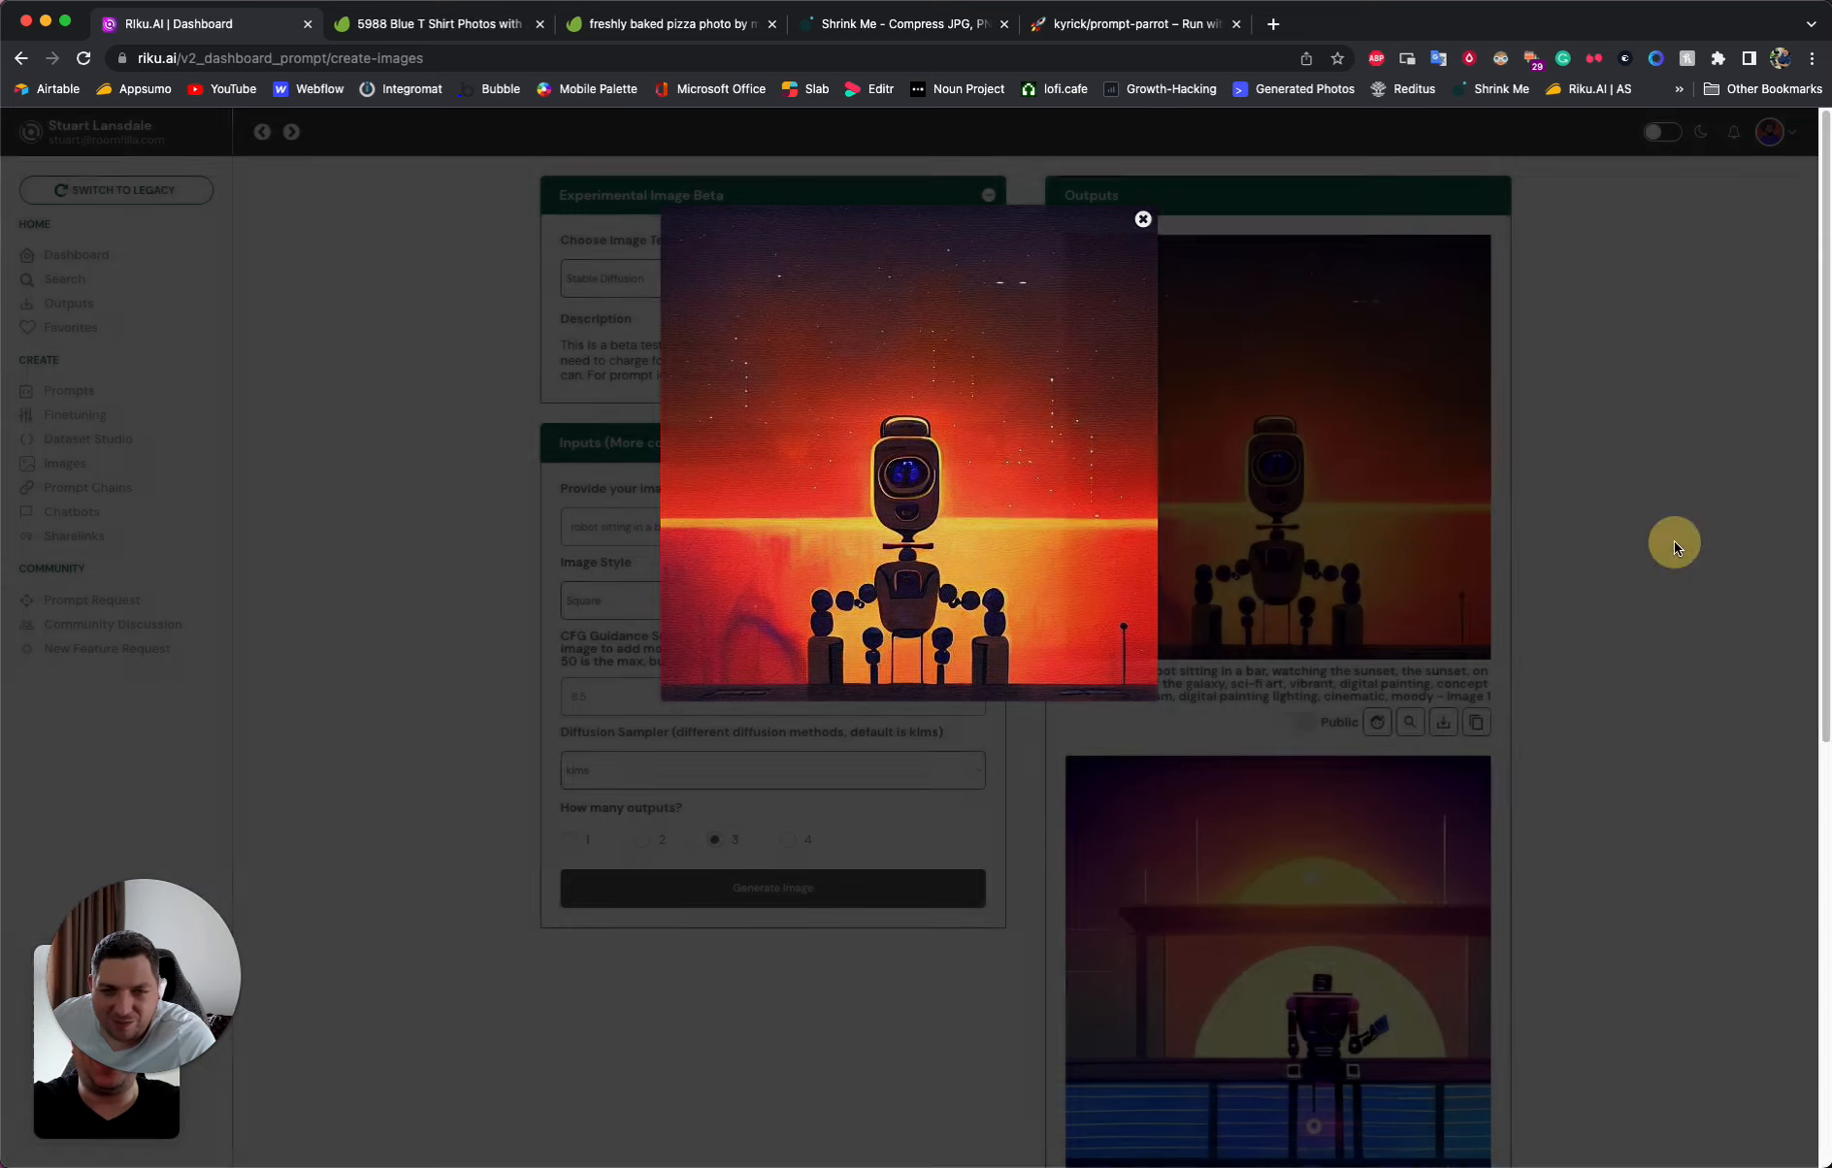
{"action": "left_click", "coordinate": [1671, 539]}
{"action": "scroll", "coordinate": [1532, 561], "scroll_direction": "down", "scroll_amount": 7}
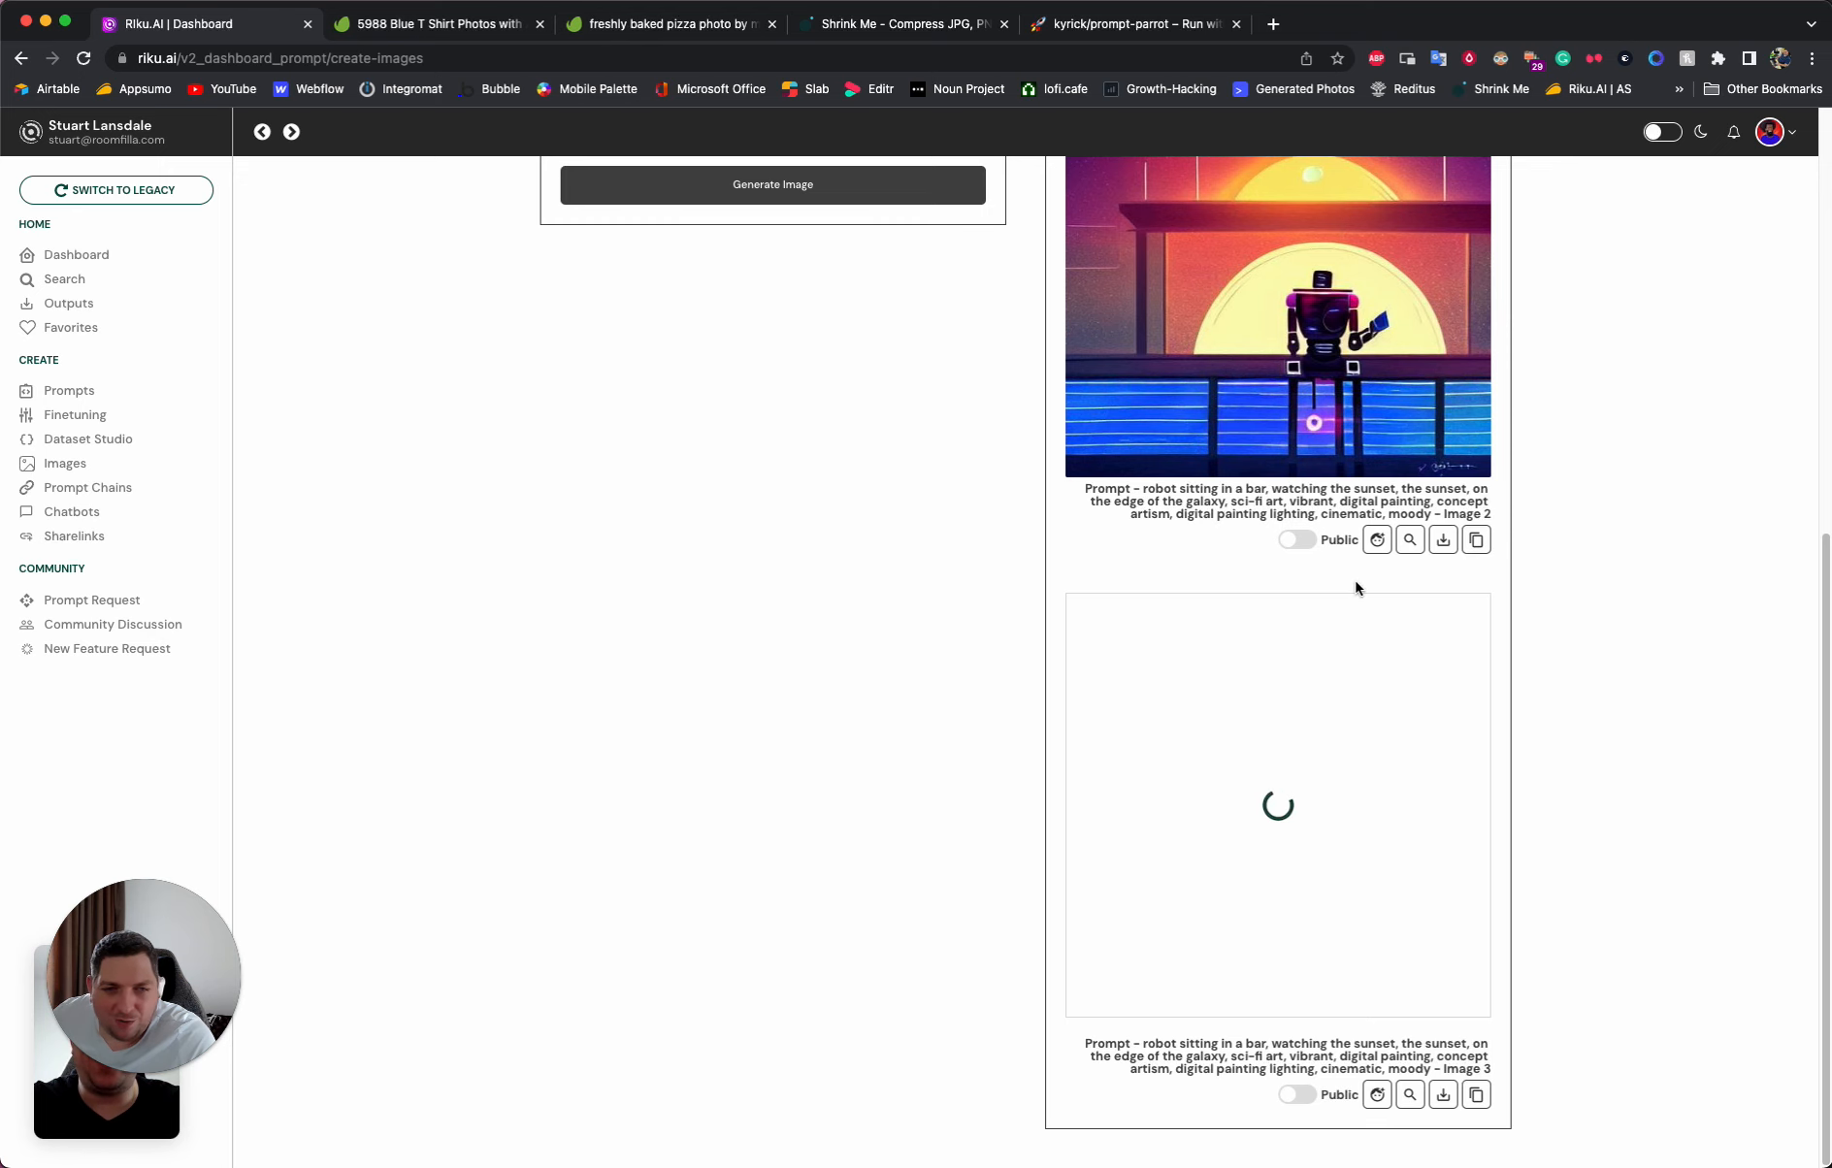
{"action": "left_click", "coordinate": [1344, 784]}
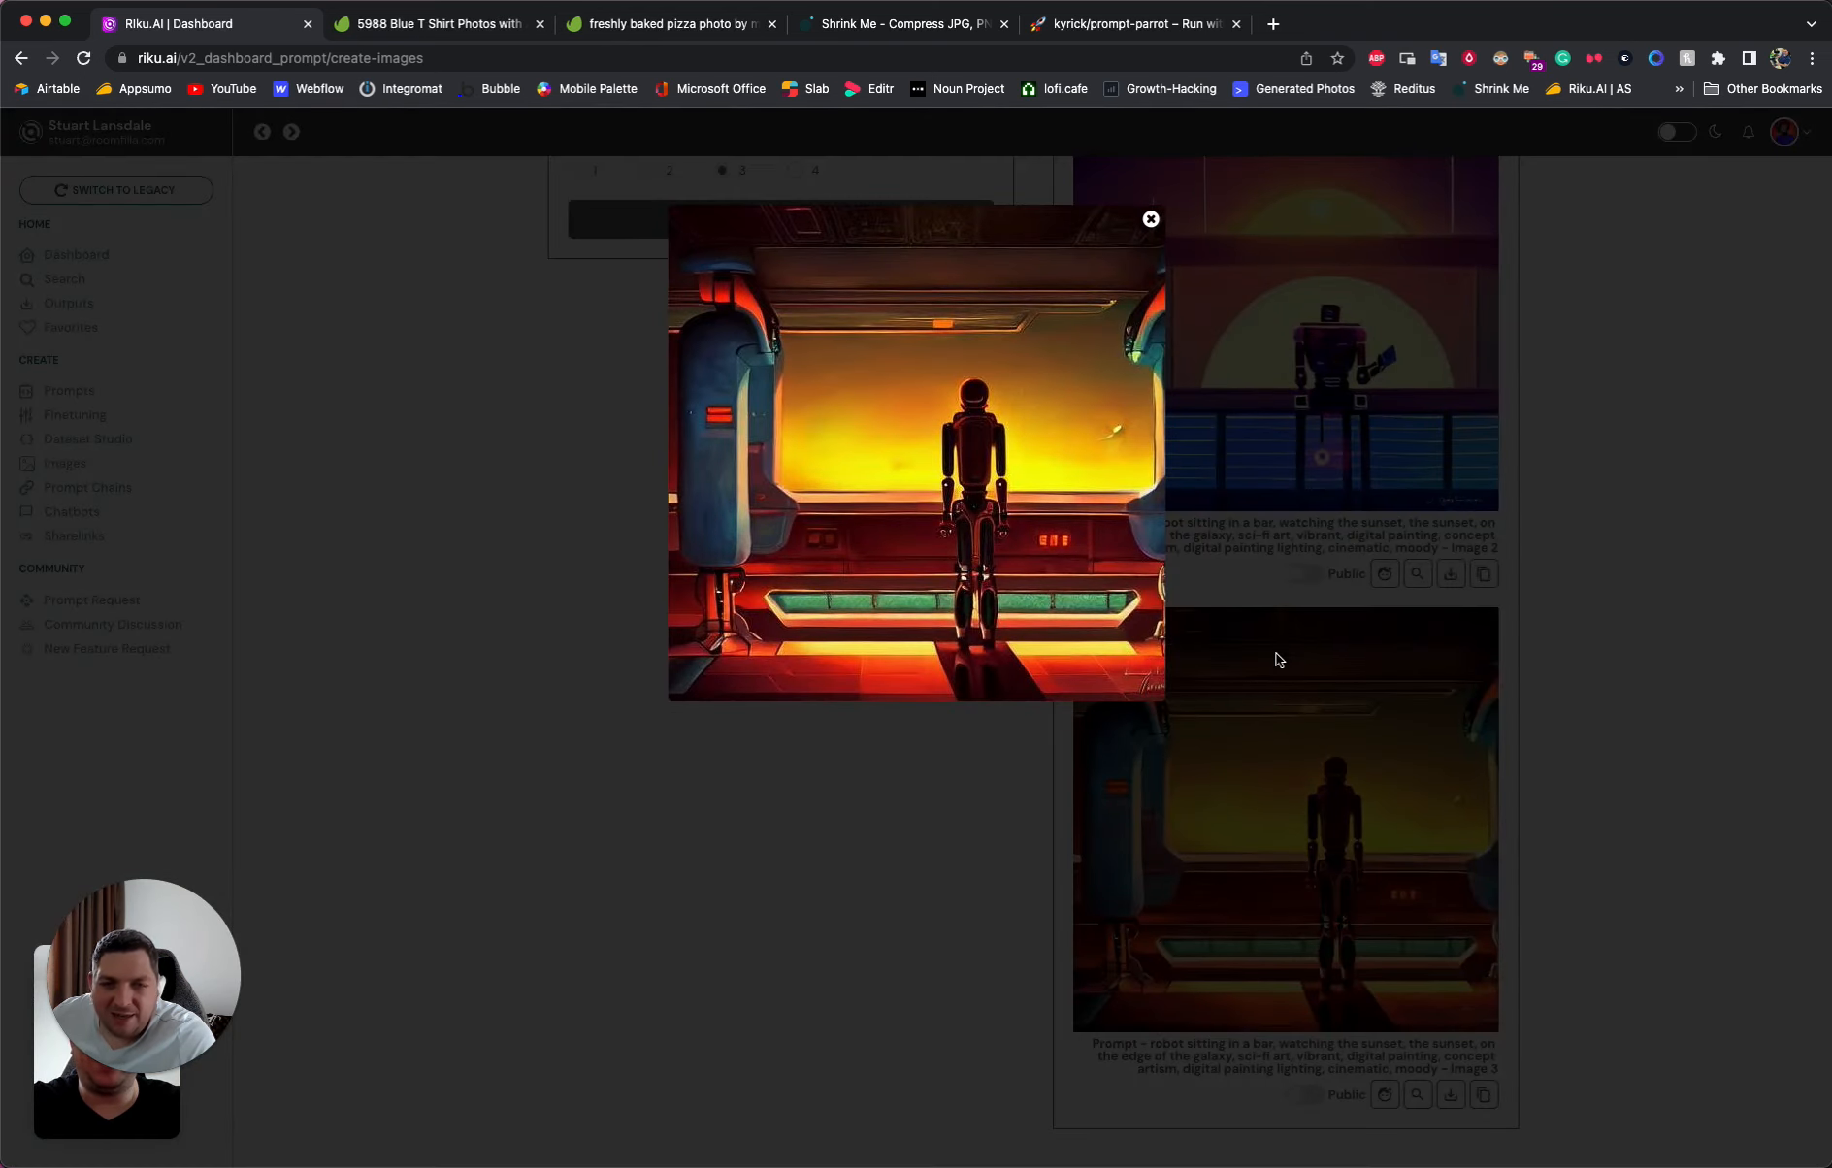
{"action": "left_click", "coordinate": [1618, 568]}
{"action": "scroll", "coordinate": [1309, 836], "scroll_direction": "up", "scroll_amount": 7}
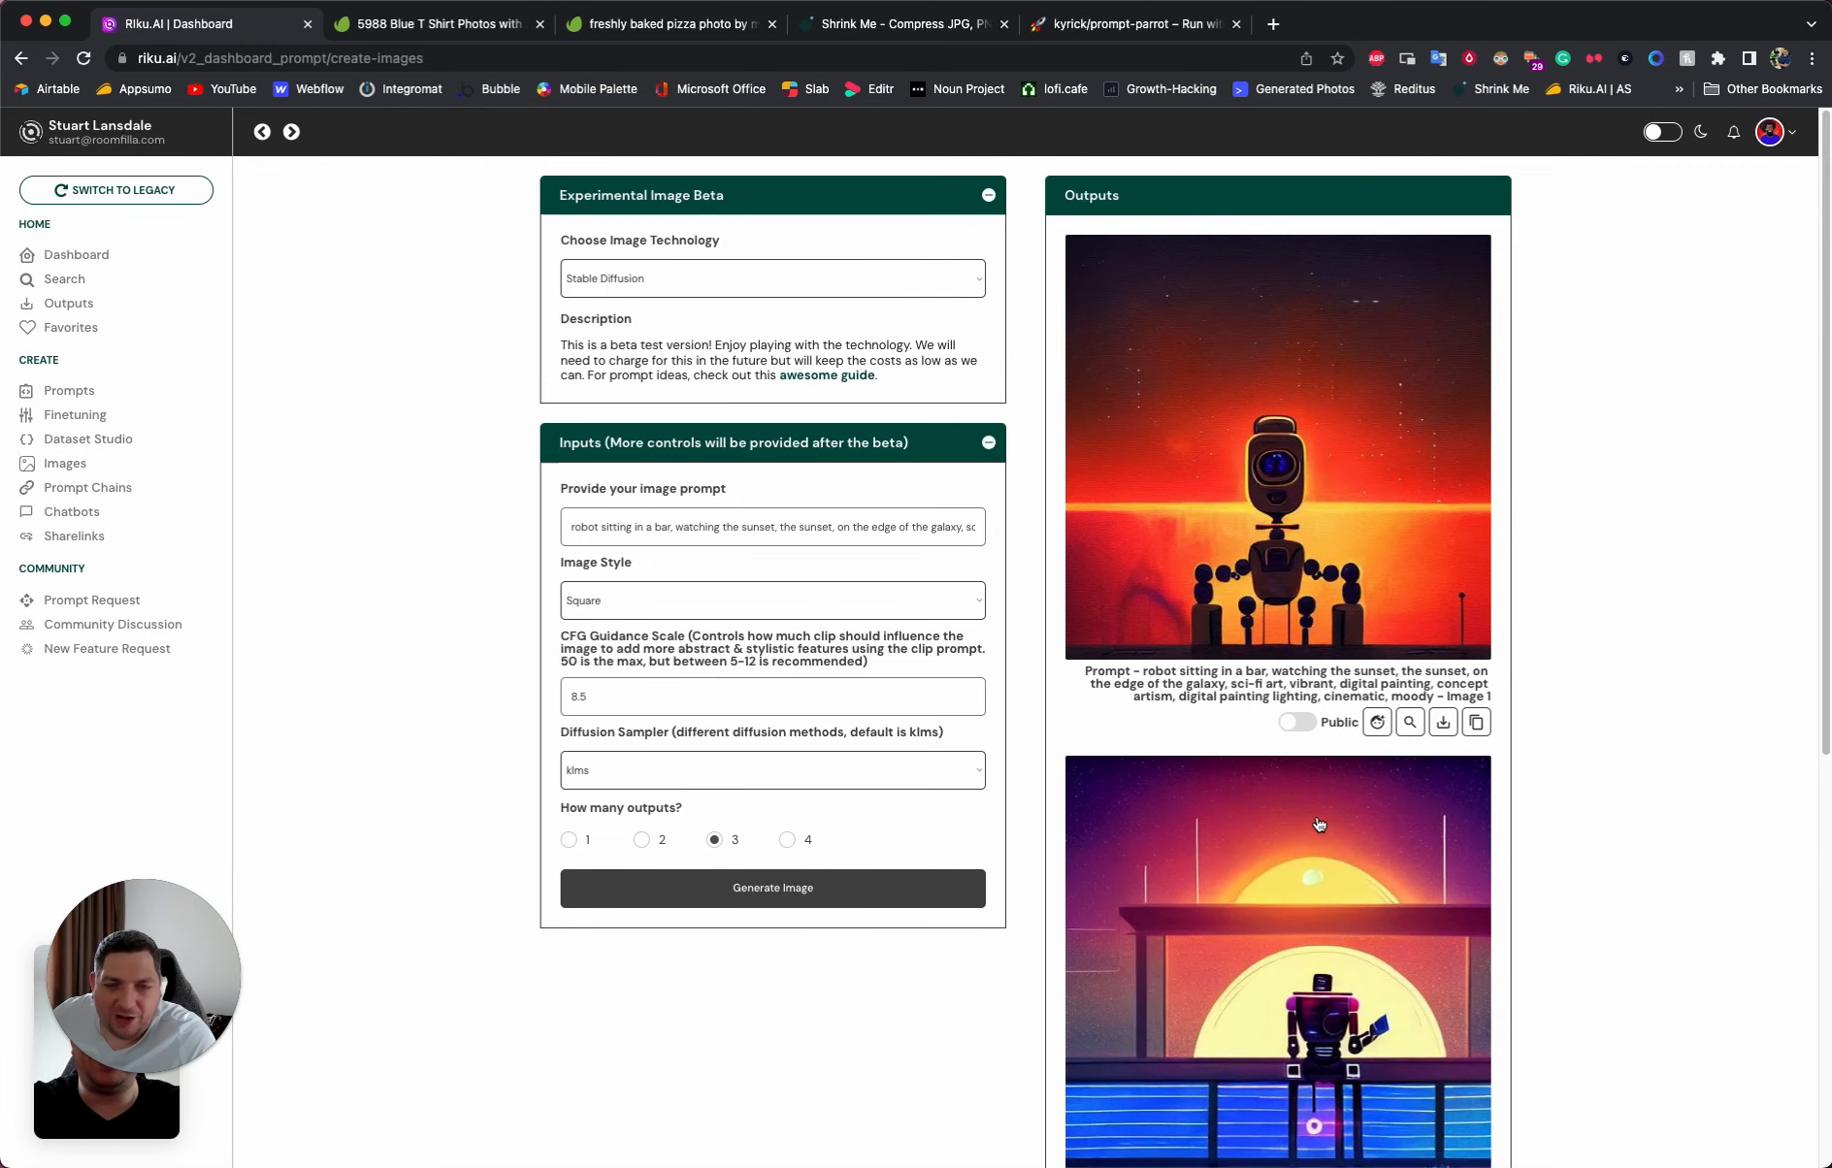